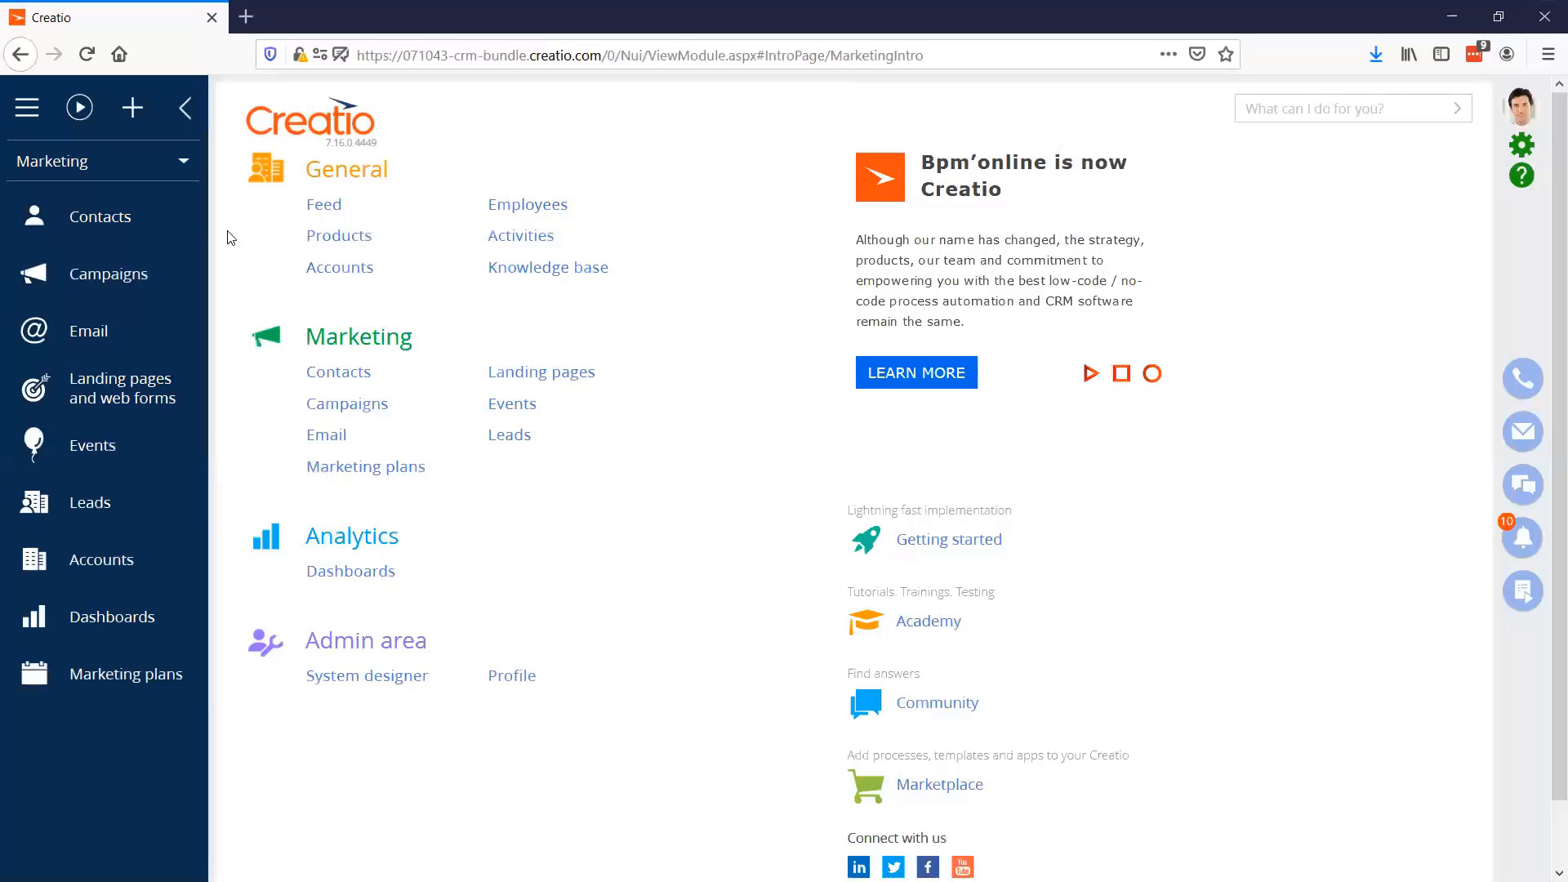
Select the Marketing workplace and open the record of Alpha Business's CEO from the Contacts section
{"action": "left_click", "coordinate": [107, 163]}
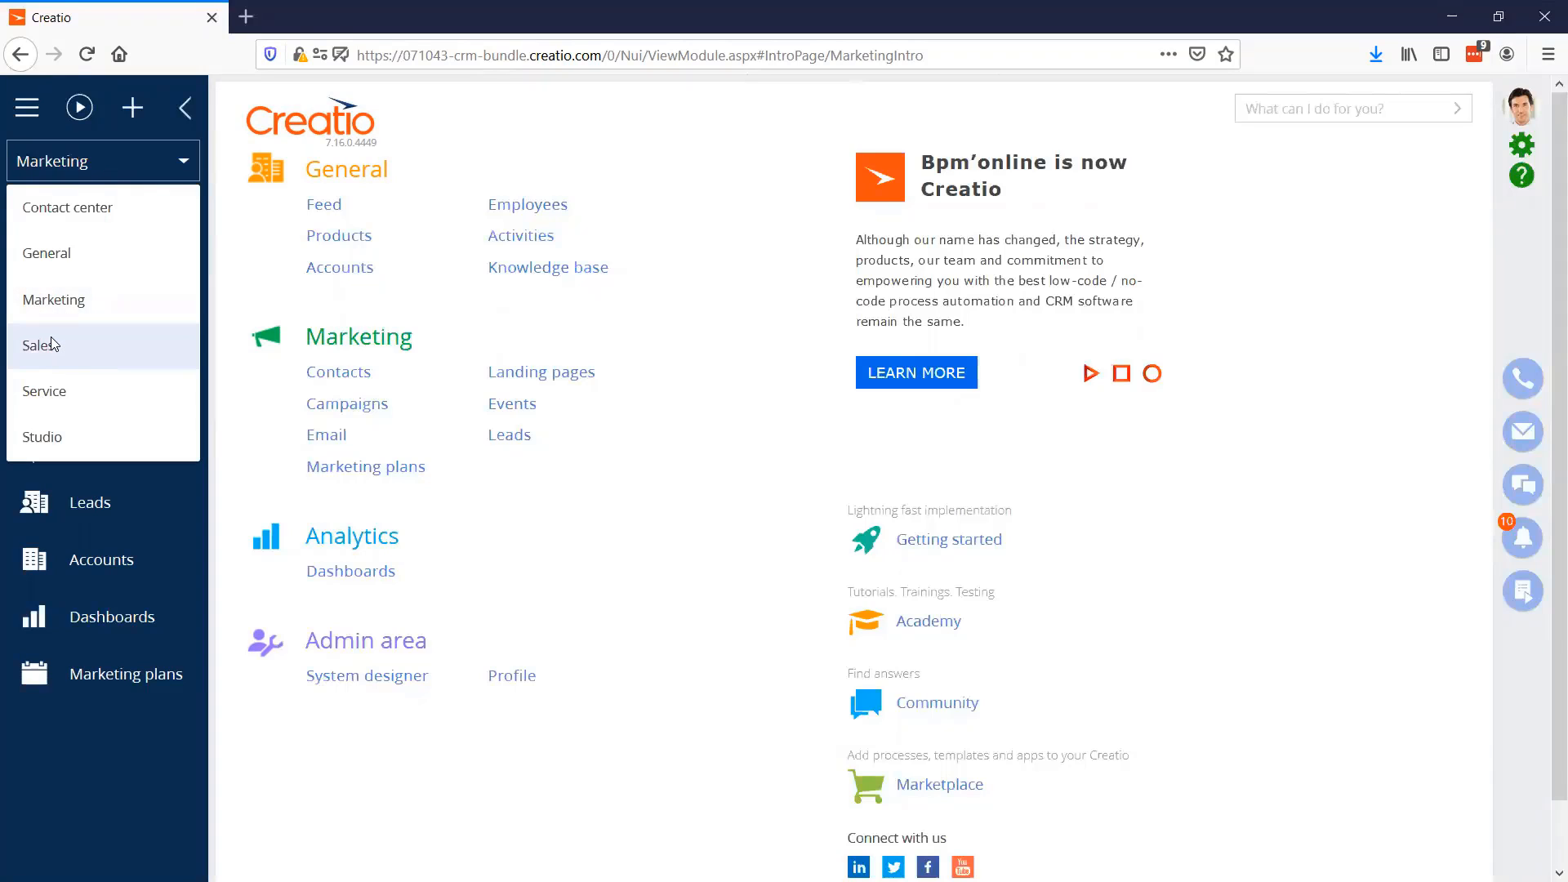
{"action": "left_click", "coordinate": [101, 303]}
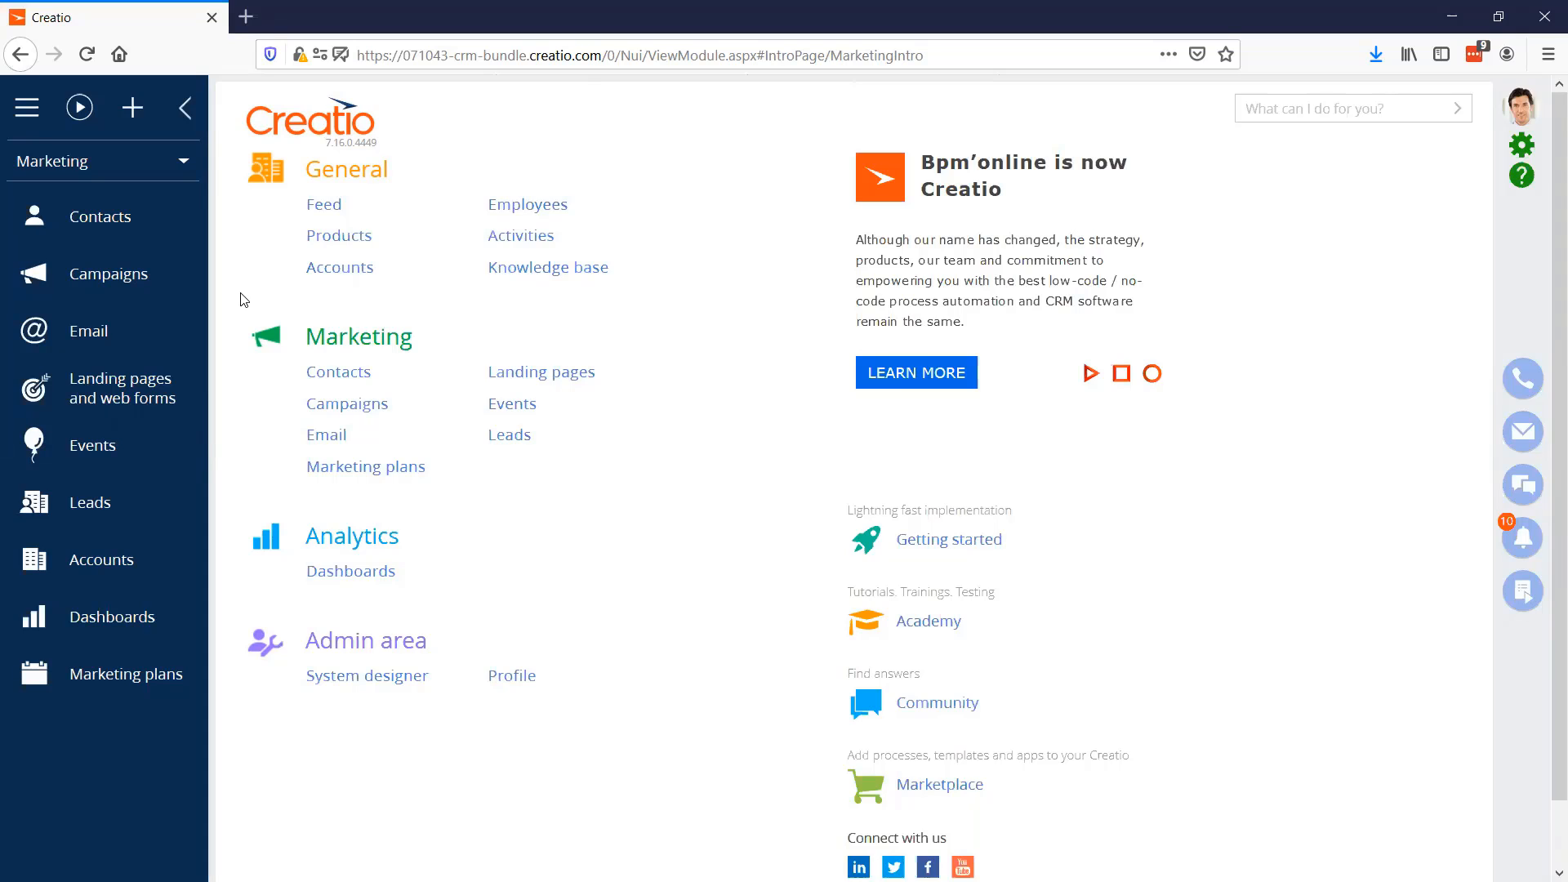
{"action": "left_click", "coordinate": [117, 235]}
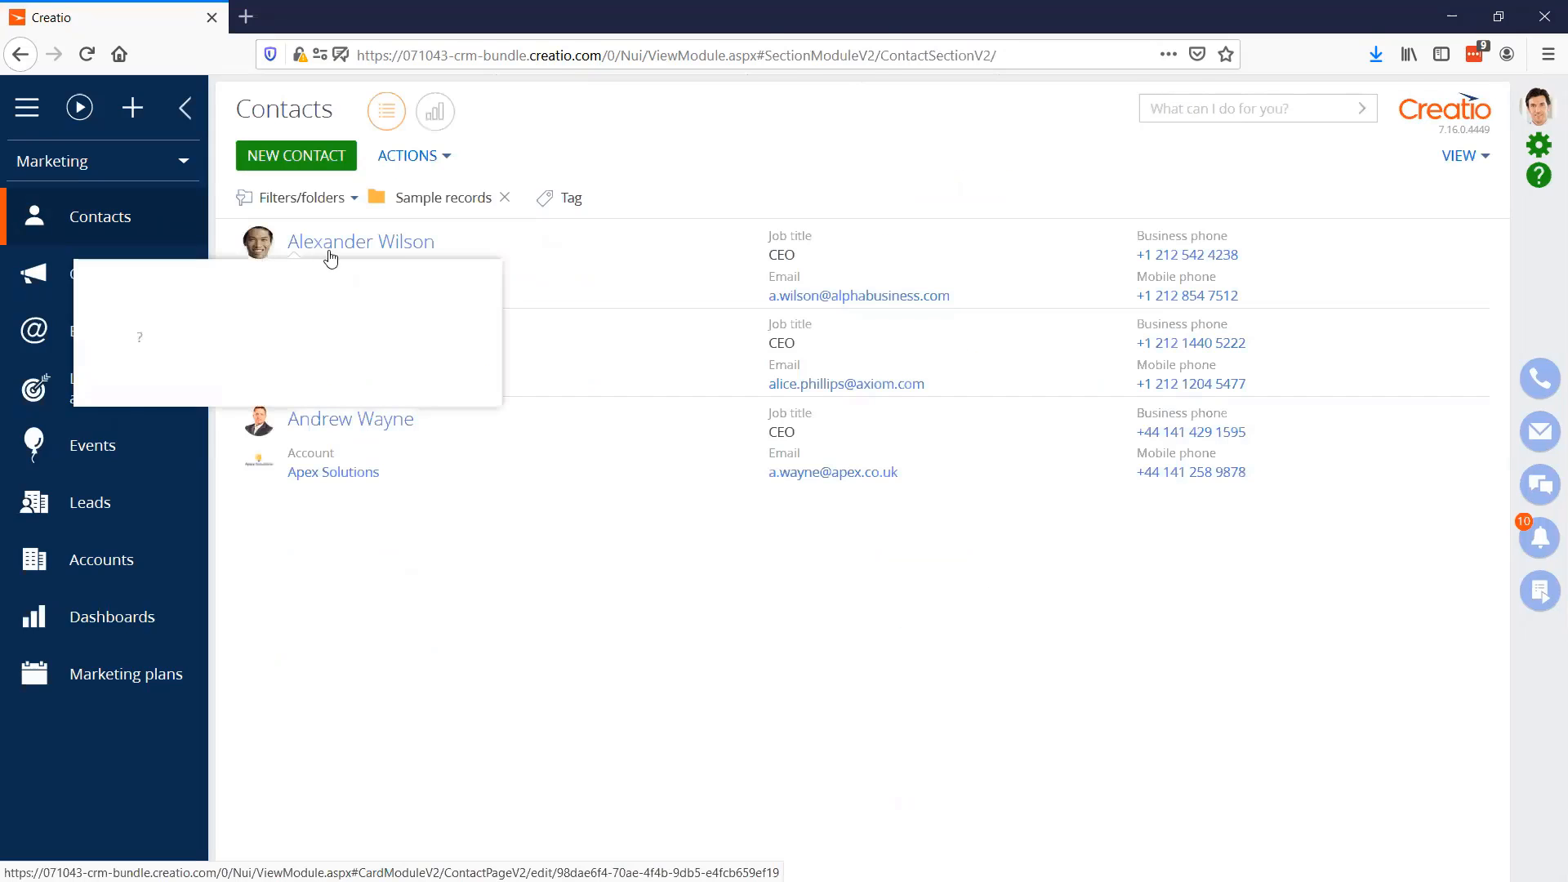
{"action": "left_click", "coordinate": [395, 255]}
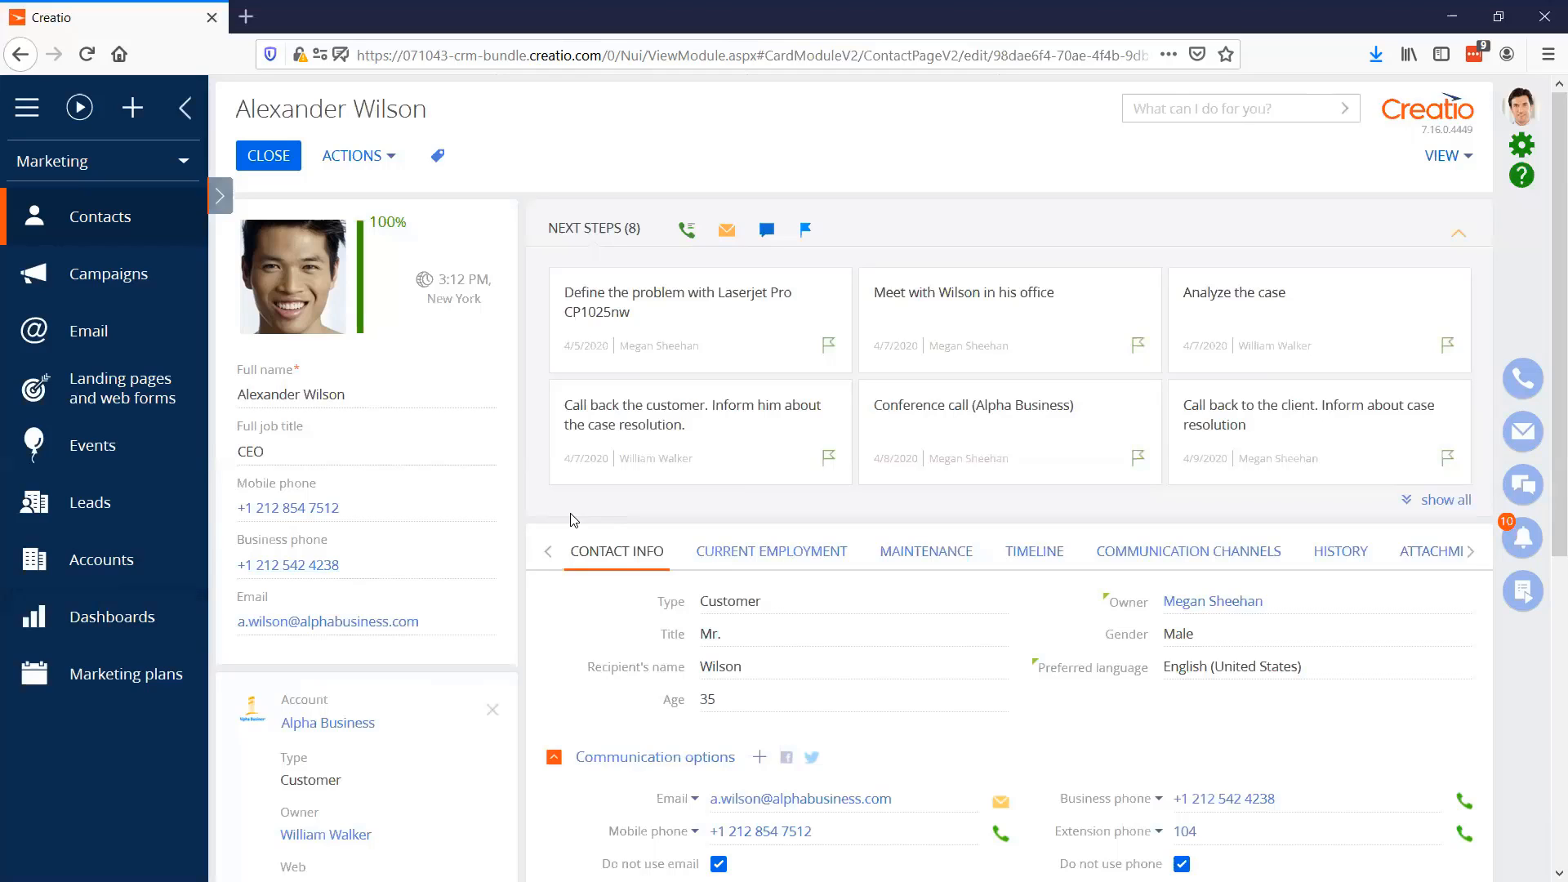
Examine the contact's history, including the expanded website events, bulk emails, campaigns, events and activities
{"action": "left_click", "coordinate": [1351, 554]}
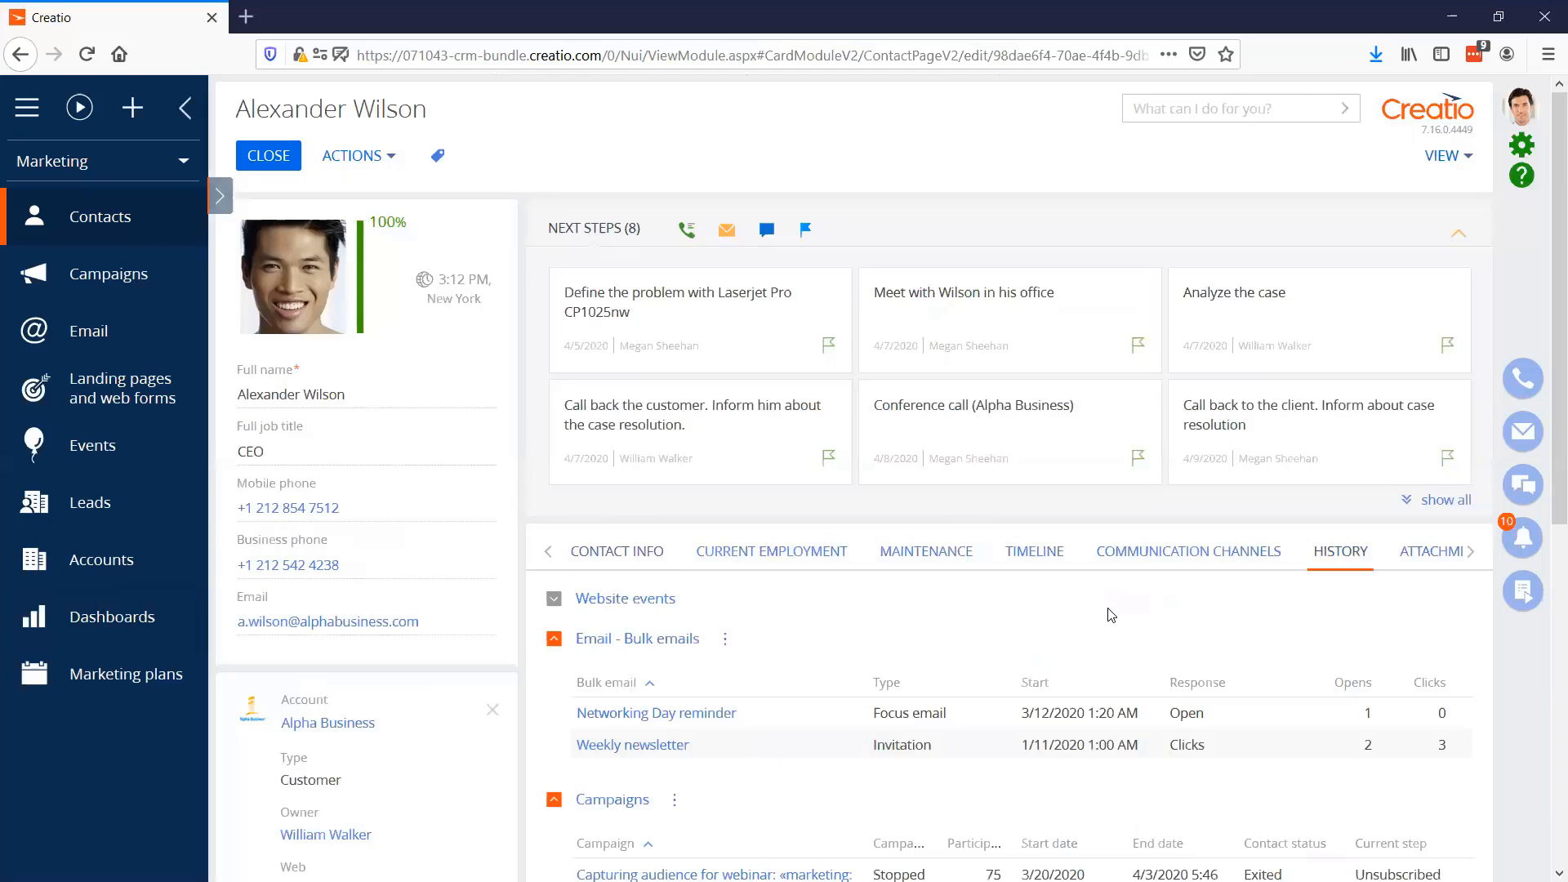
{"action": "left_click", "coordinate": [556, 604]}
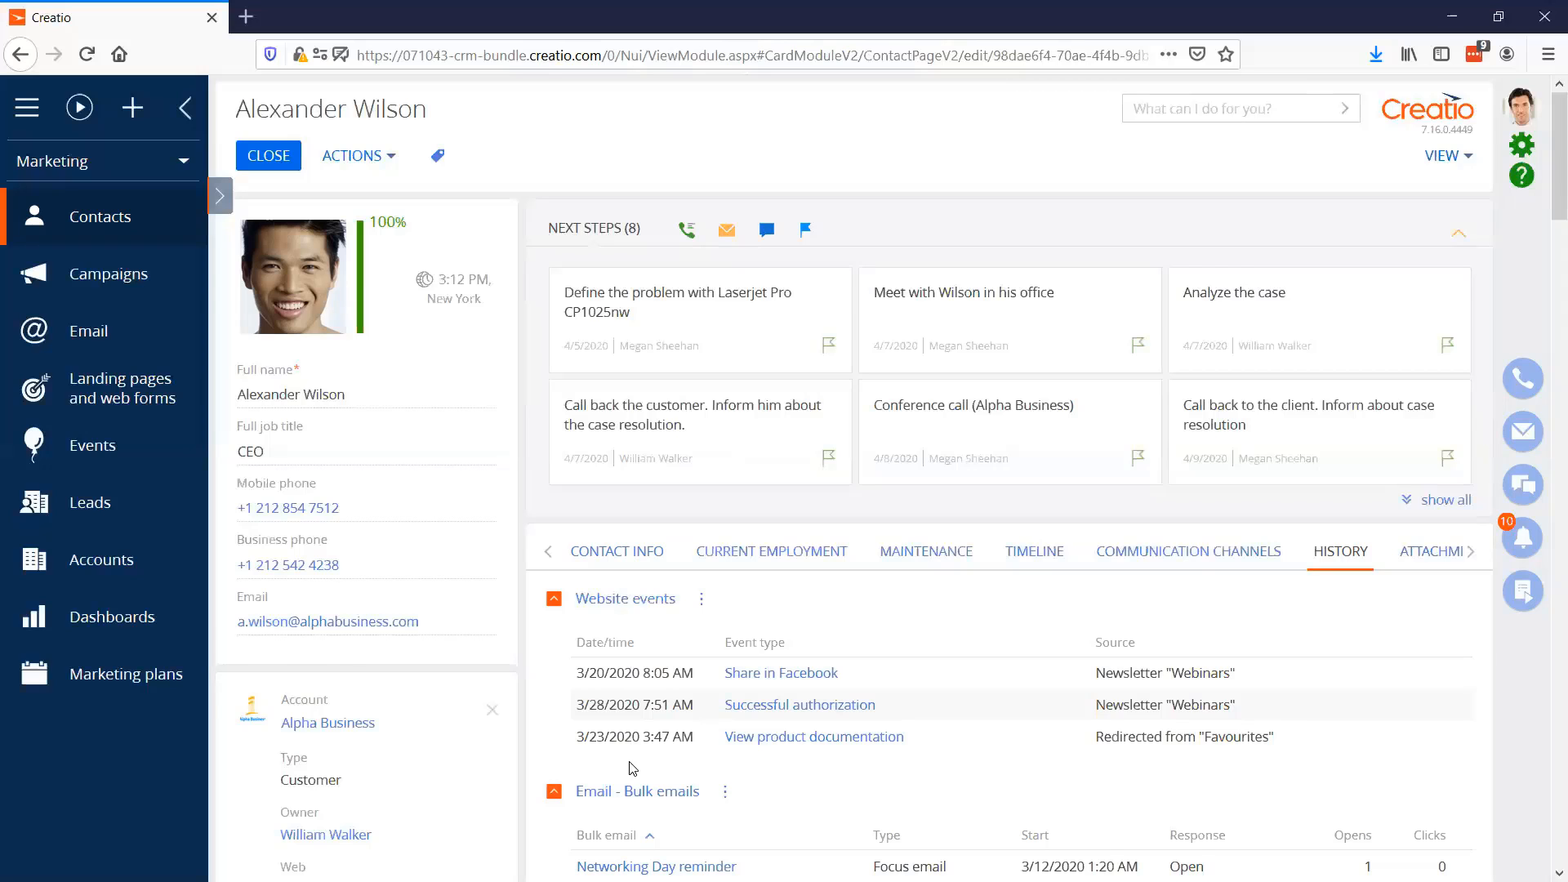
{"action": "scroll", "coordinate": [632, 768], "scroll_direction": "down", "scroll_amount": 4}
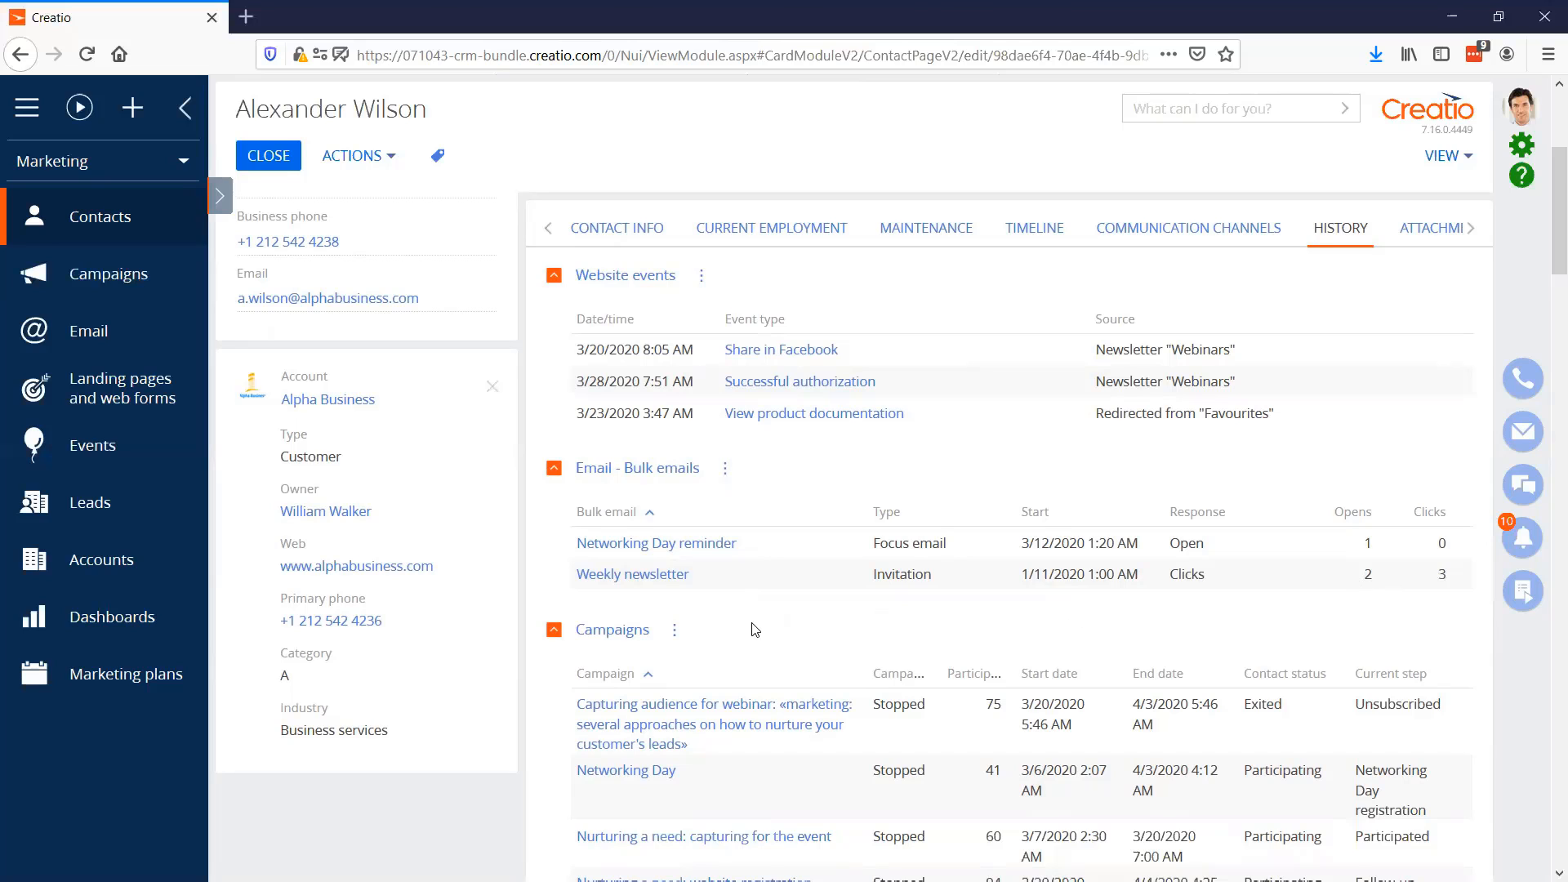
{"action": "scroll", "coordinate": [752, 627], "scroll_direction": "down", "scroll_amount": 1}
{"action": "scroll", "coordinate": [753, 627], "scroll_direction": "down", "scroll_amount": 3}
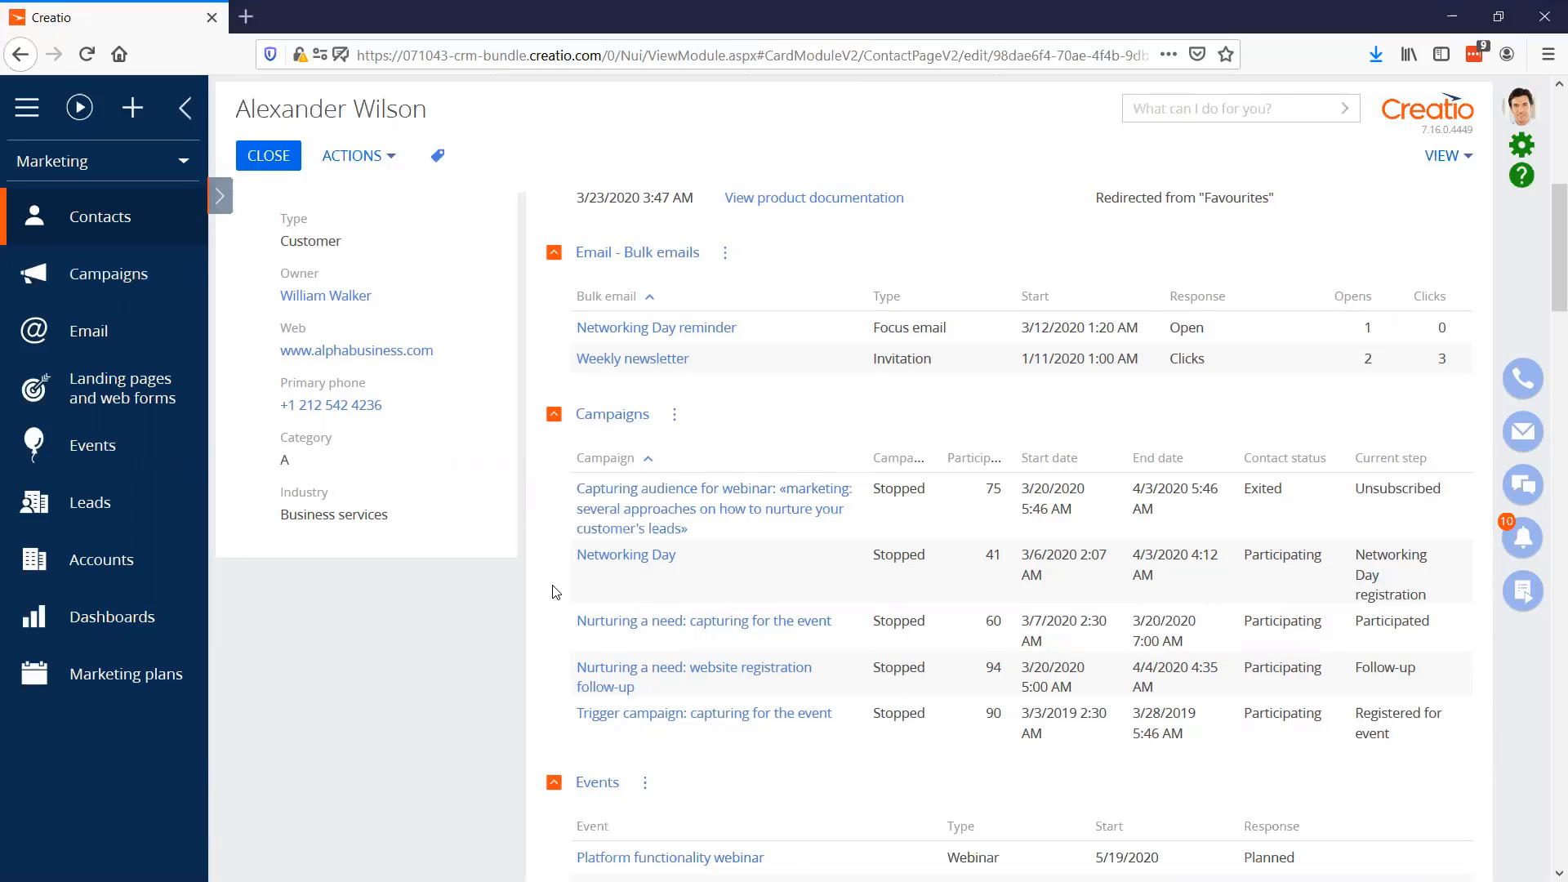
{"action": "scroll", "coordinate": [556, 593], "scroll_direction": "down", "scroll_amount": 3}
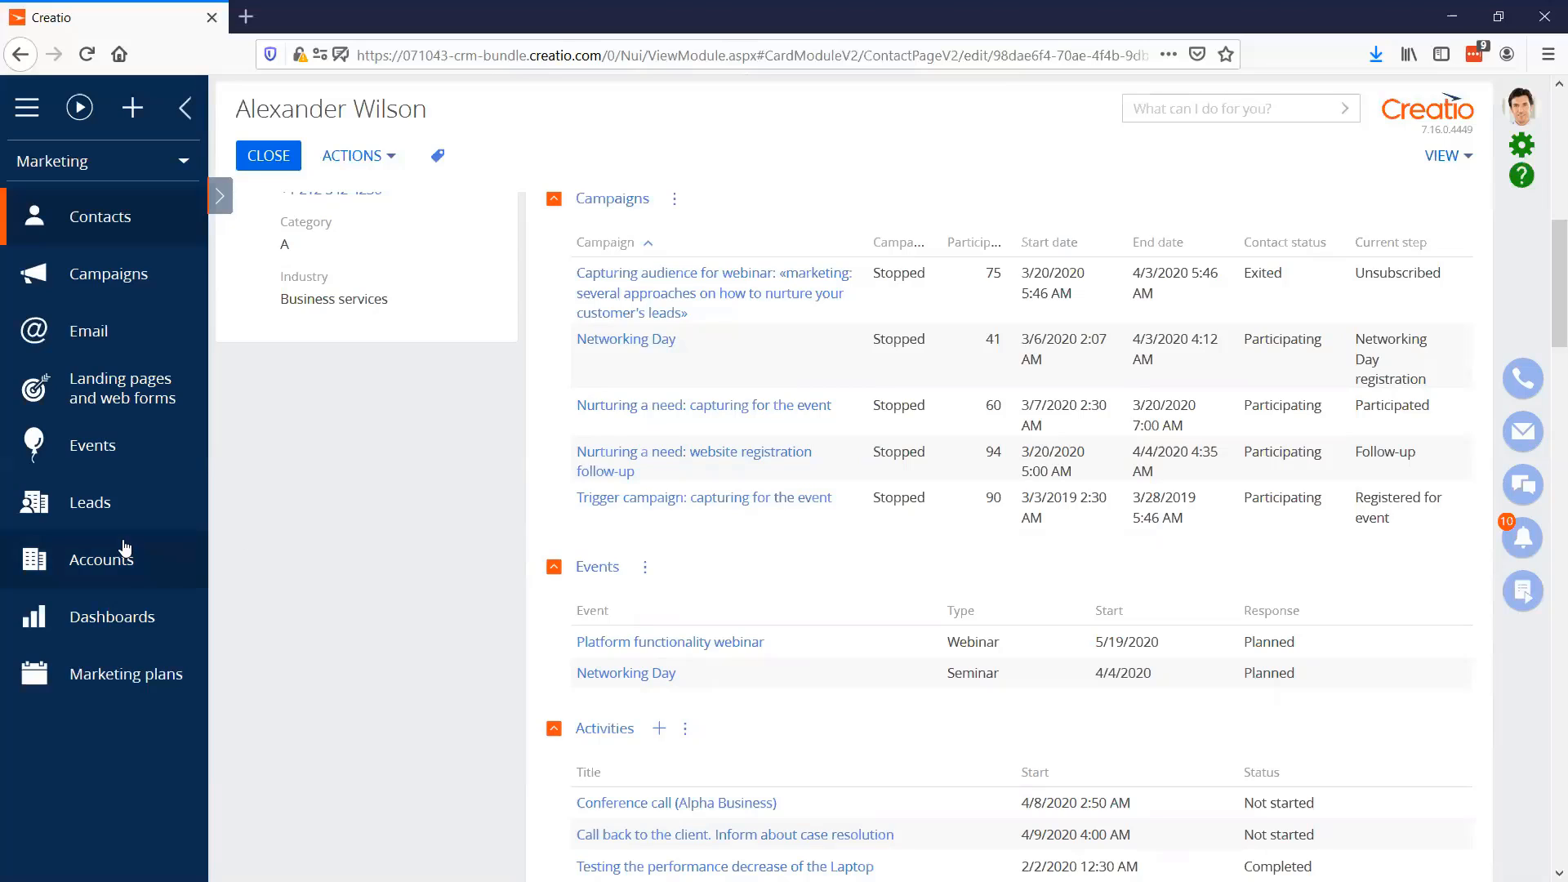
Close the contact record, show the contact folders and look through the subfolders of Participation in bulk emails
{"action": "left_click", "coordinate": [266, 157]}
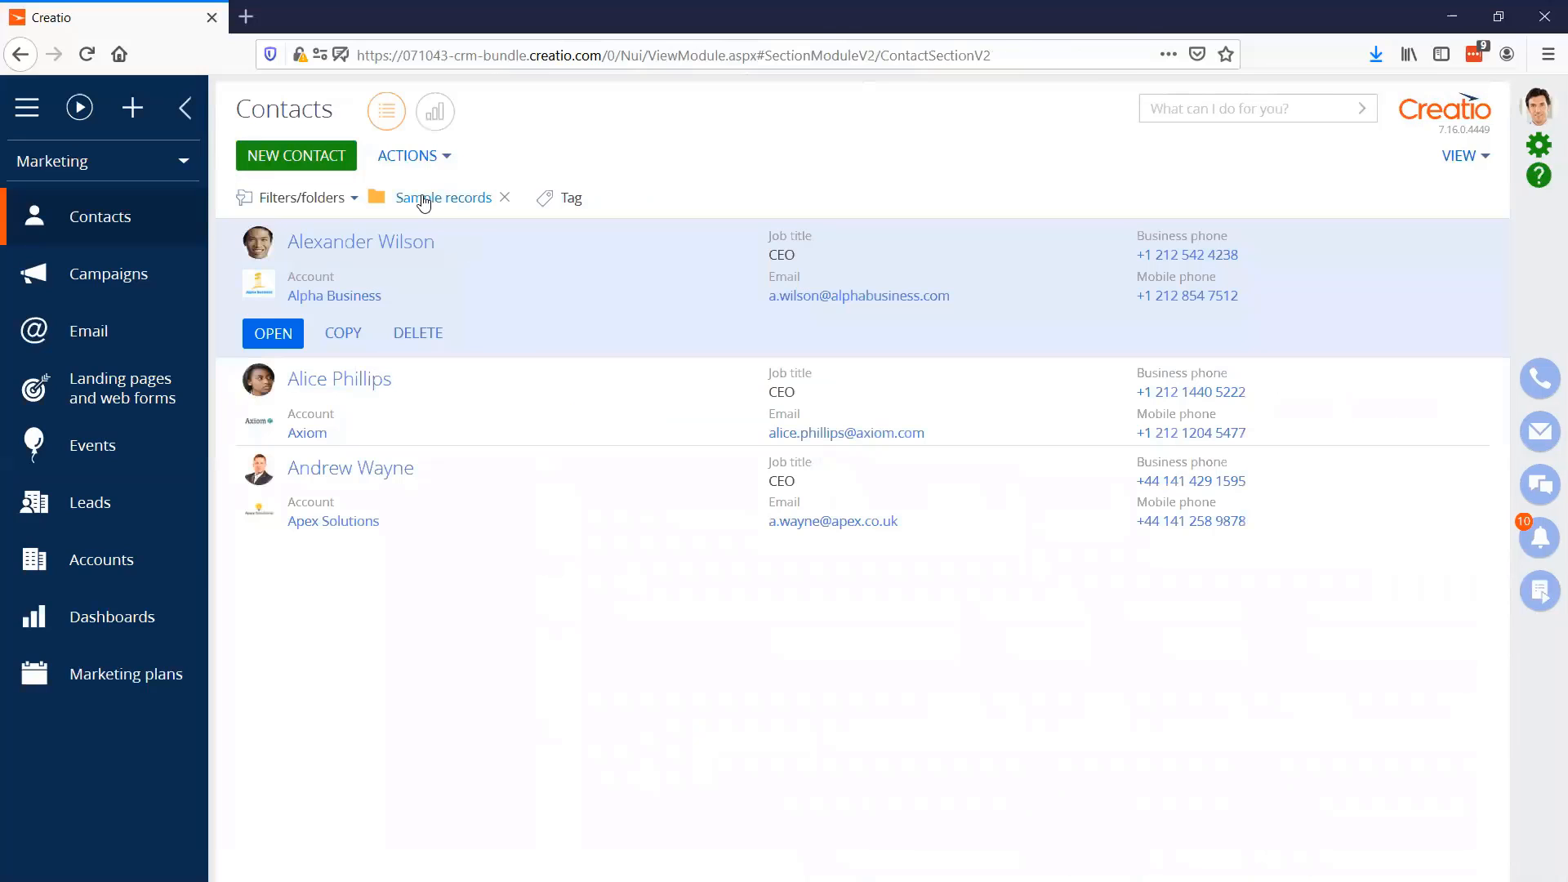
{"action": "left_click", "coordinate": [336, 199]}
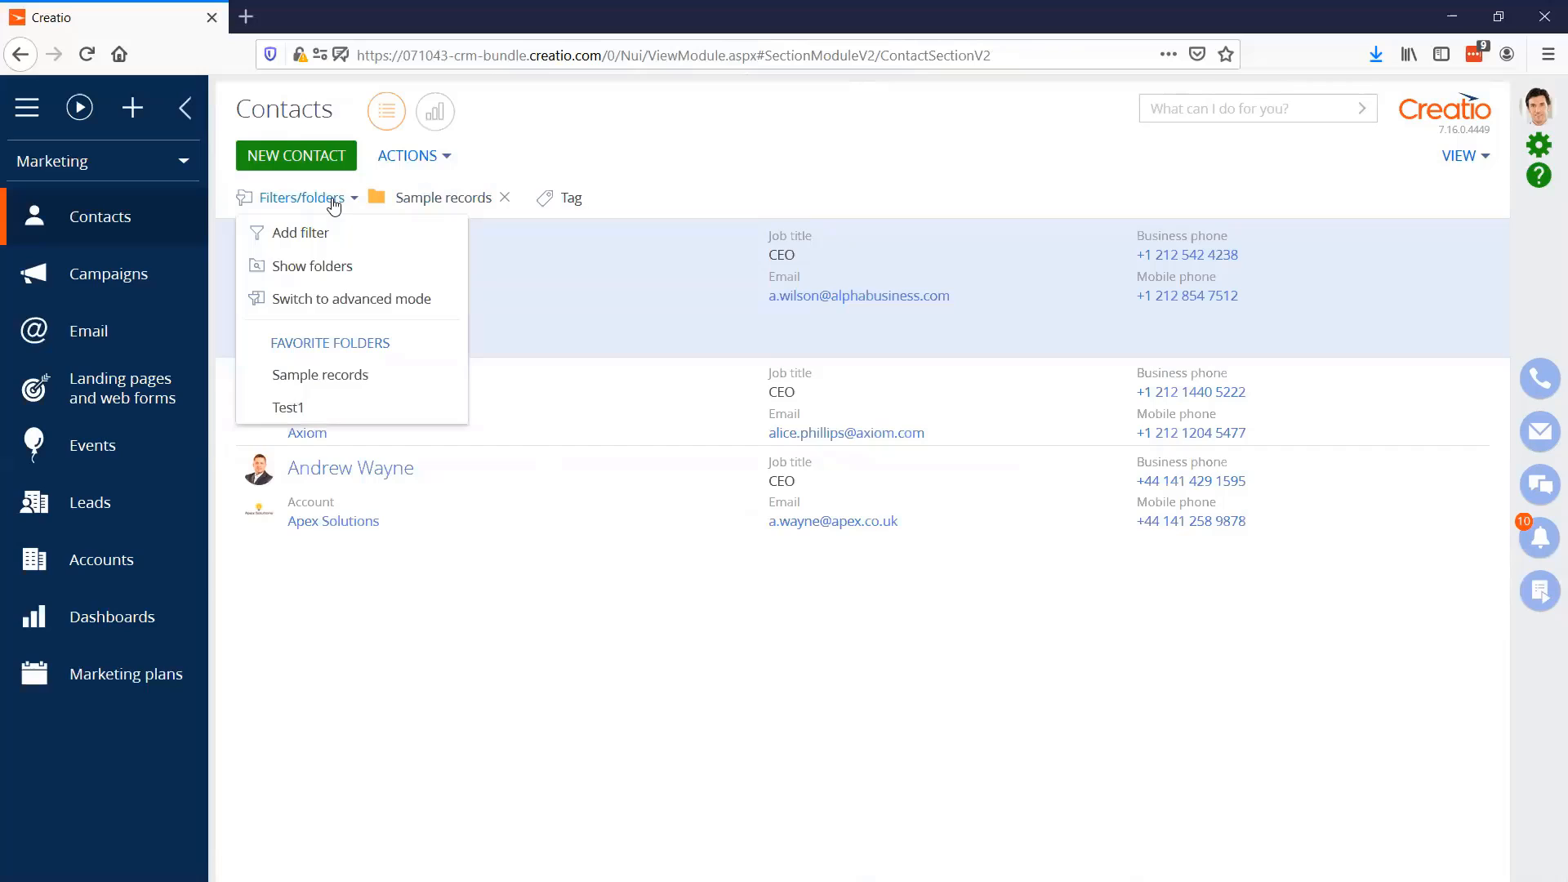
{"action": "left_click", "coordinate": [325, 270]}
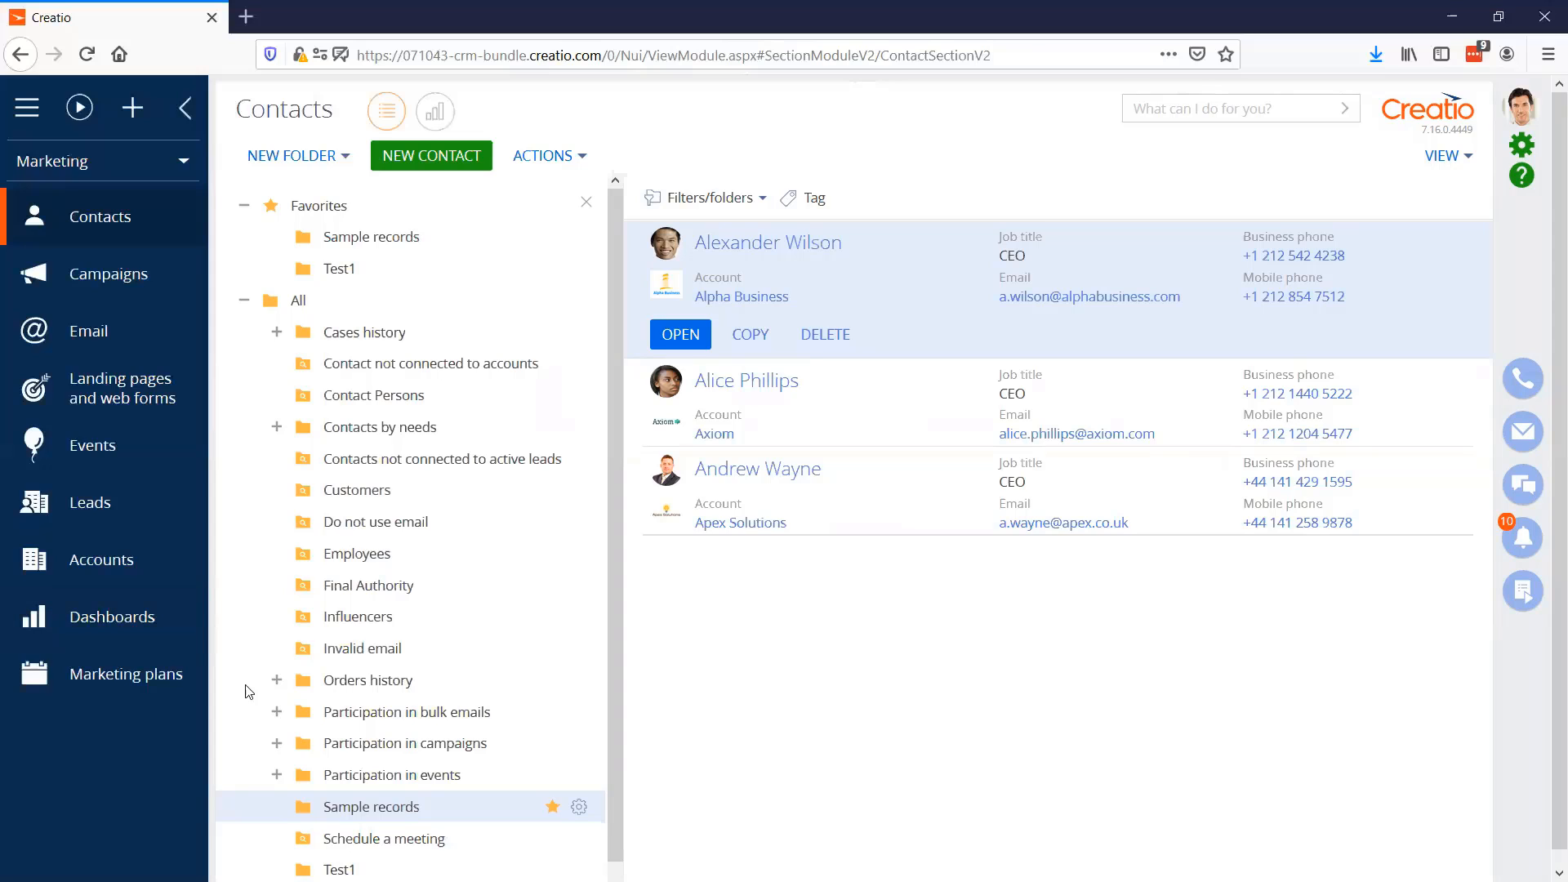
{"action": "left_click", "coordinate": [277, 712]}
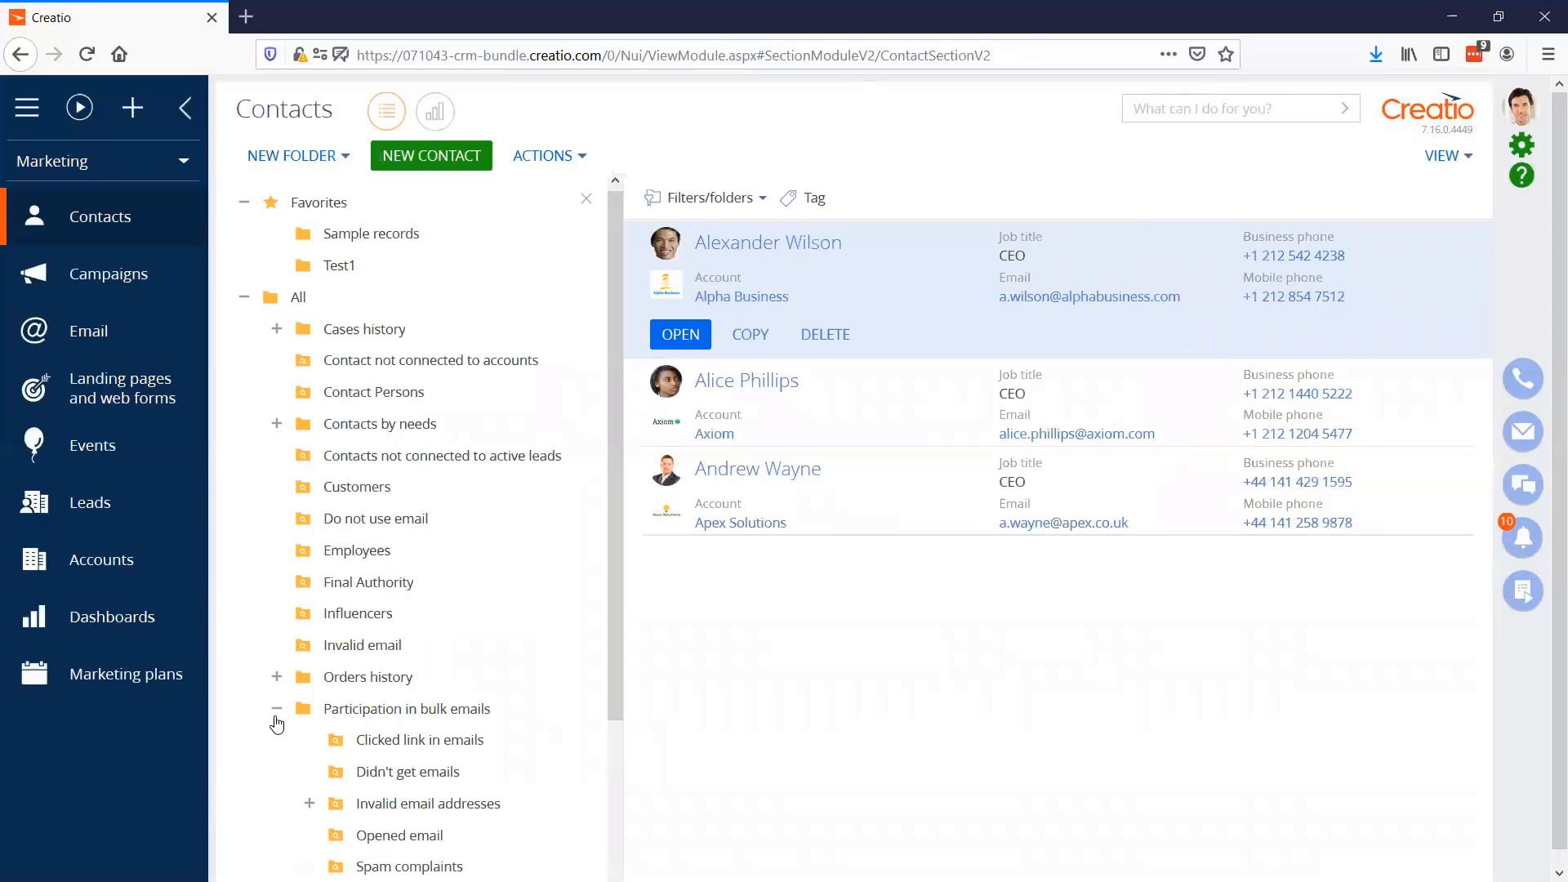
{"action": "scroll", "coordinate": [277, 722], "scroll_direction": "down", "scroll_amount": 2}
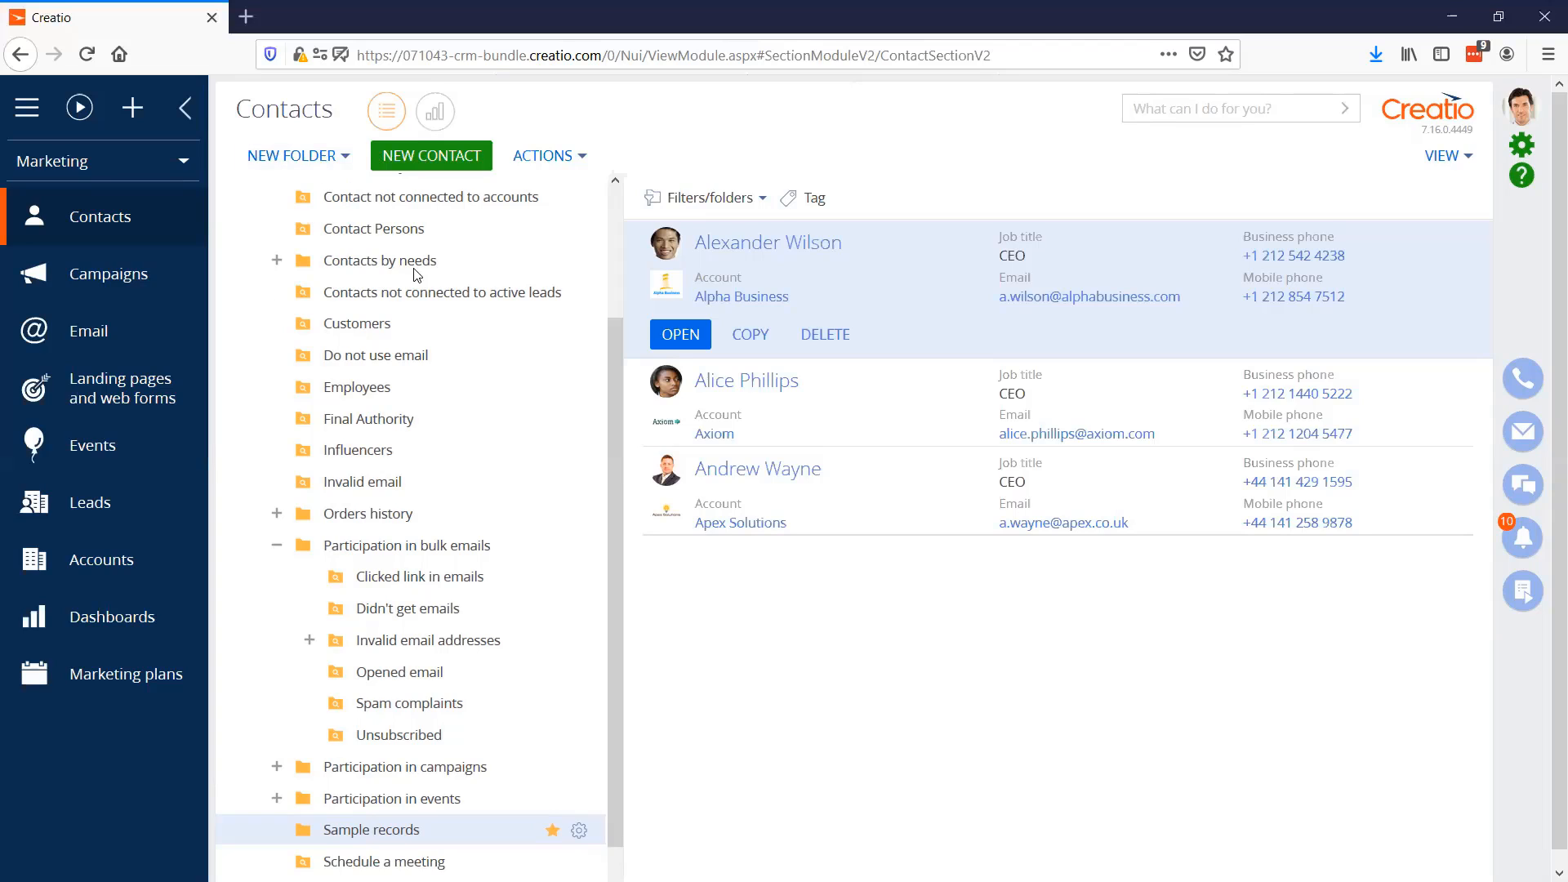
{"action": "scroll", "coordinate": [433, 307], "scroll_direction": "up", "scroll_amount": 3}
Switch the contact filter to advanced mode and start a condition on the connected object Response in Email (by column Contact)
{"action": "left_click", "coordinate": [719, 198]}
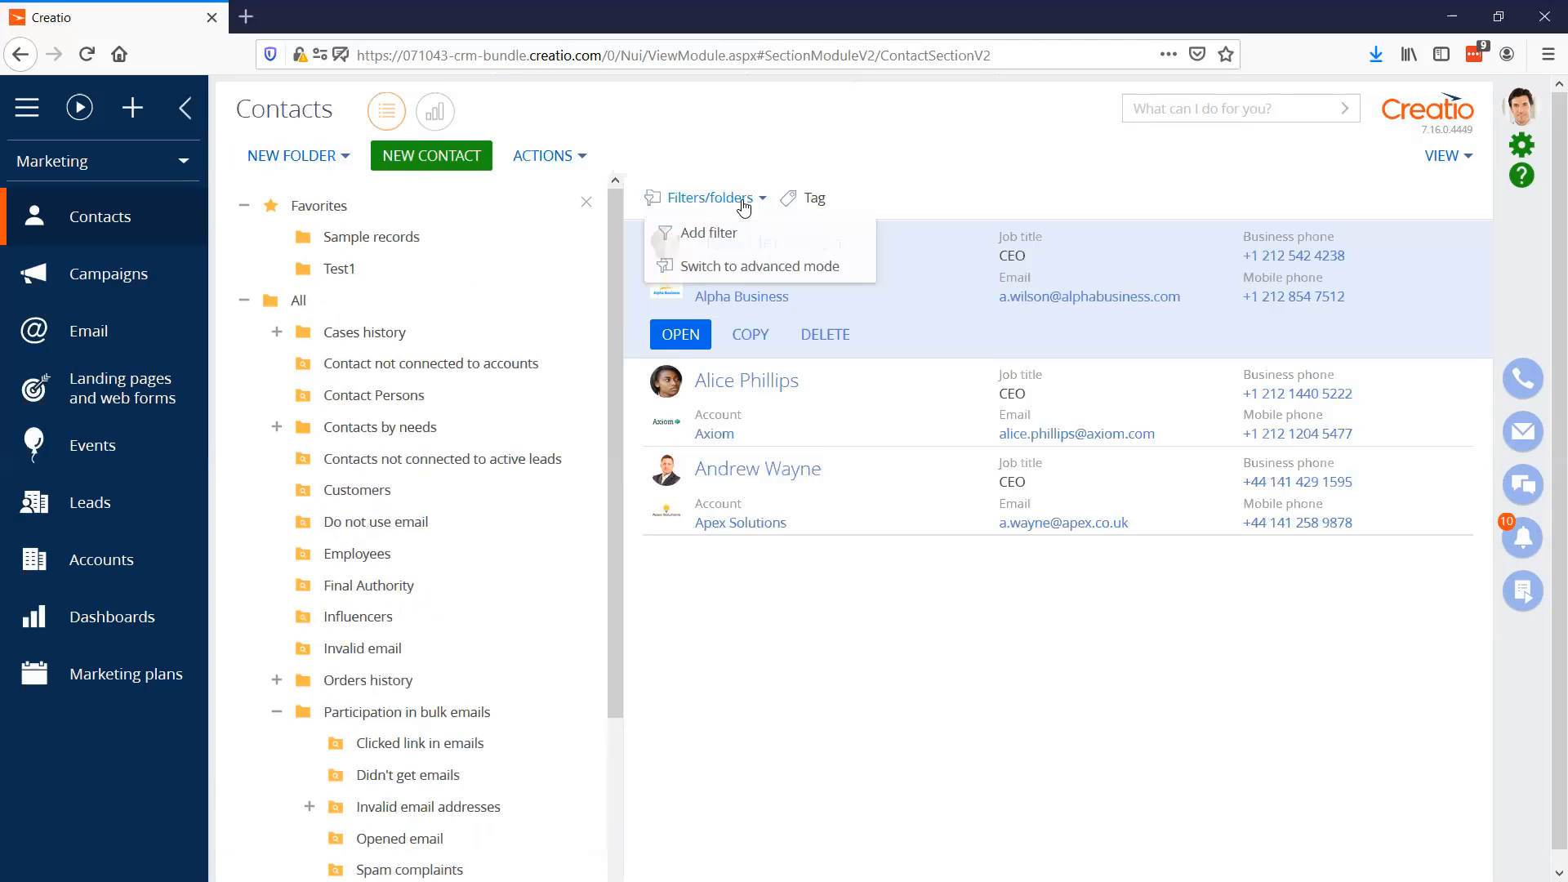
{"action": "left_click", "coordinate": [726, 265]}
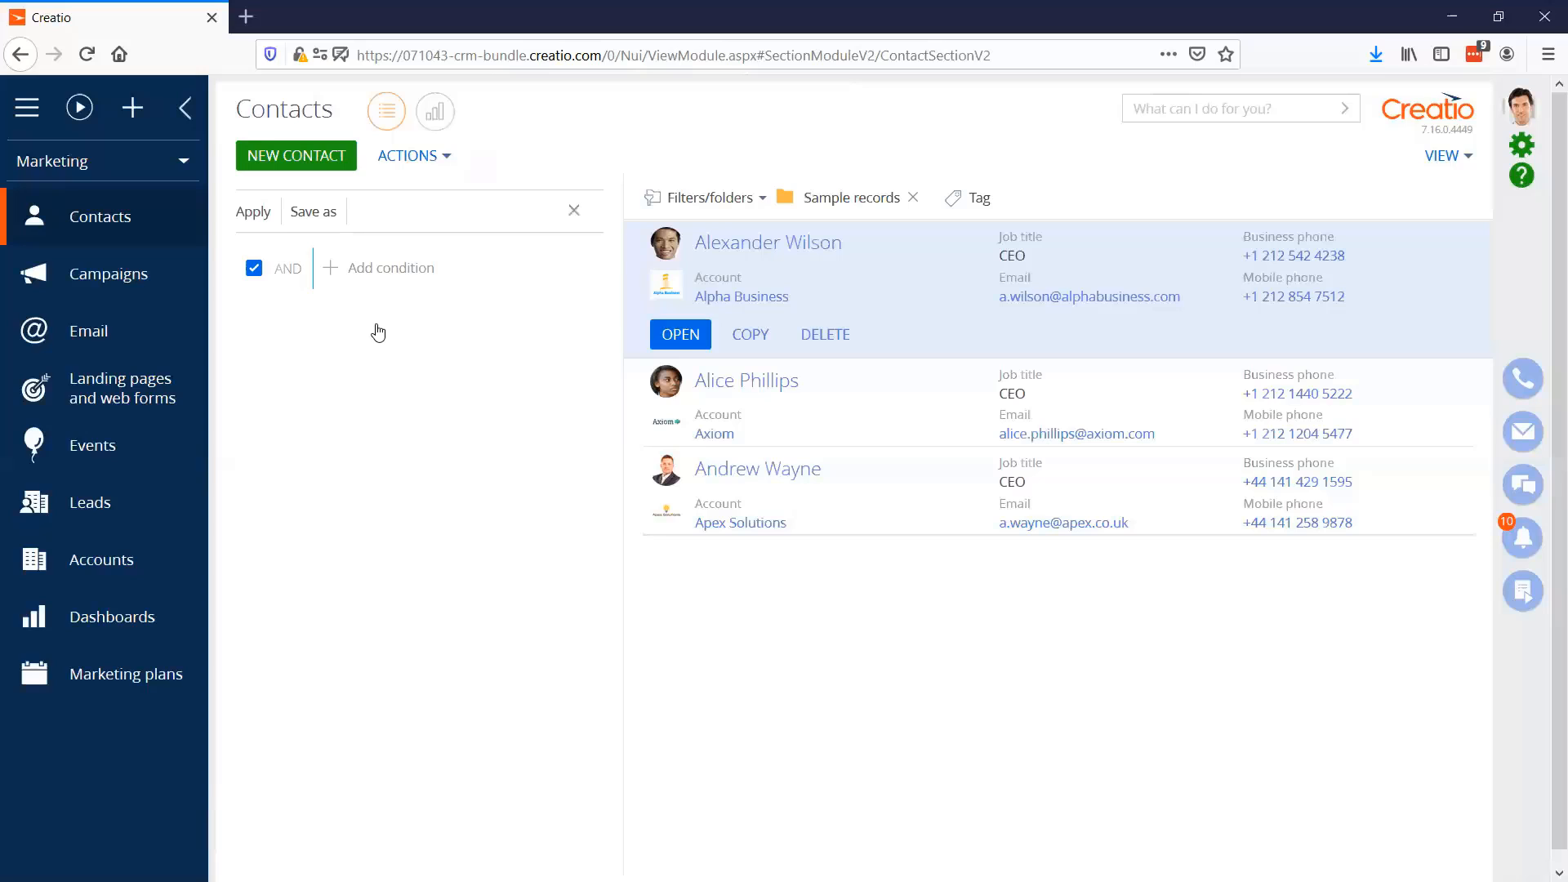
{"action": "left_click", "coordinate": [366, 270]}
{"action": "left_click", "coordinate": [536, 419]}
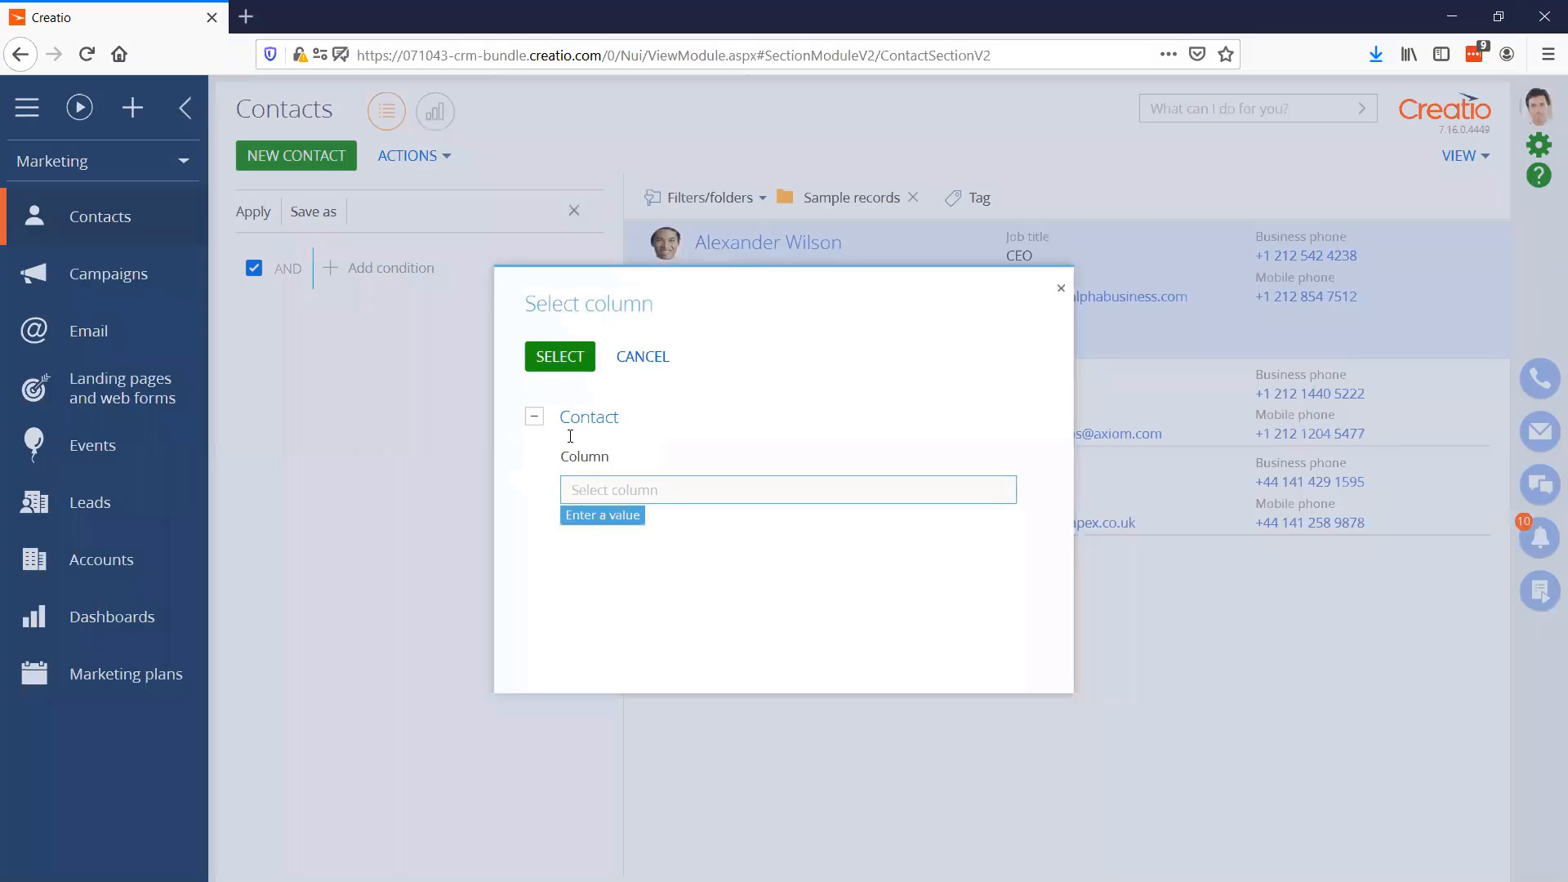
{"action": "type", "text": "em"}
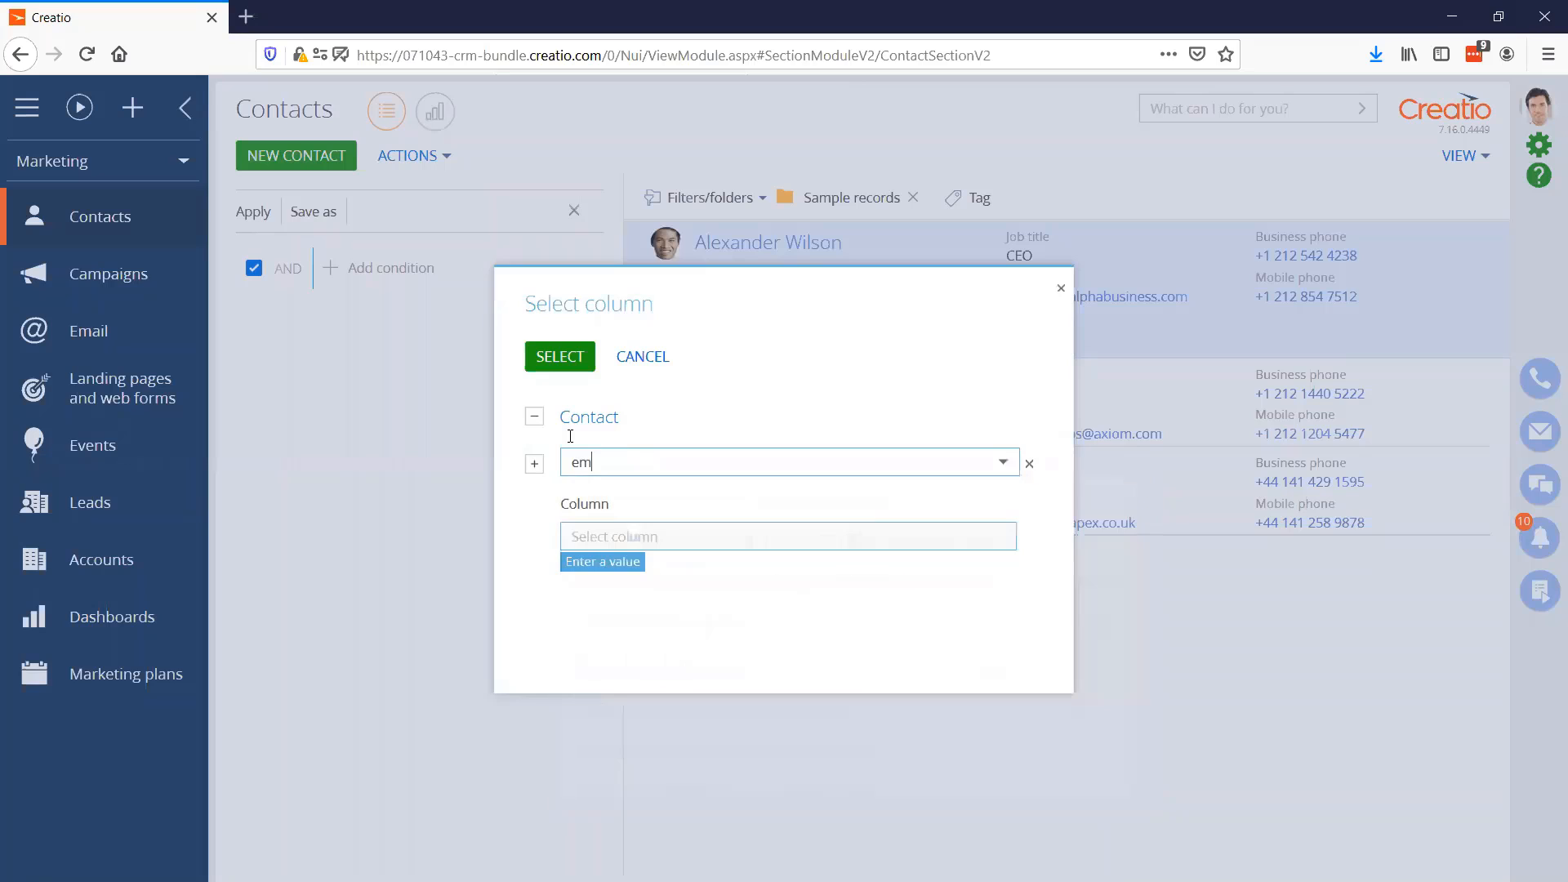
{"action": "key", "text": "BackSpace"}
{"action": "key", "text": "BackSpace"}
{"action": "type", "text": "resp"}
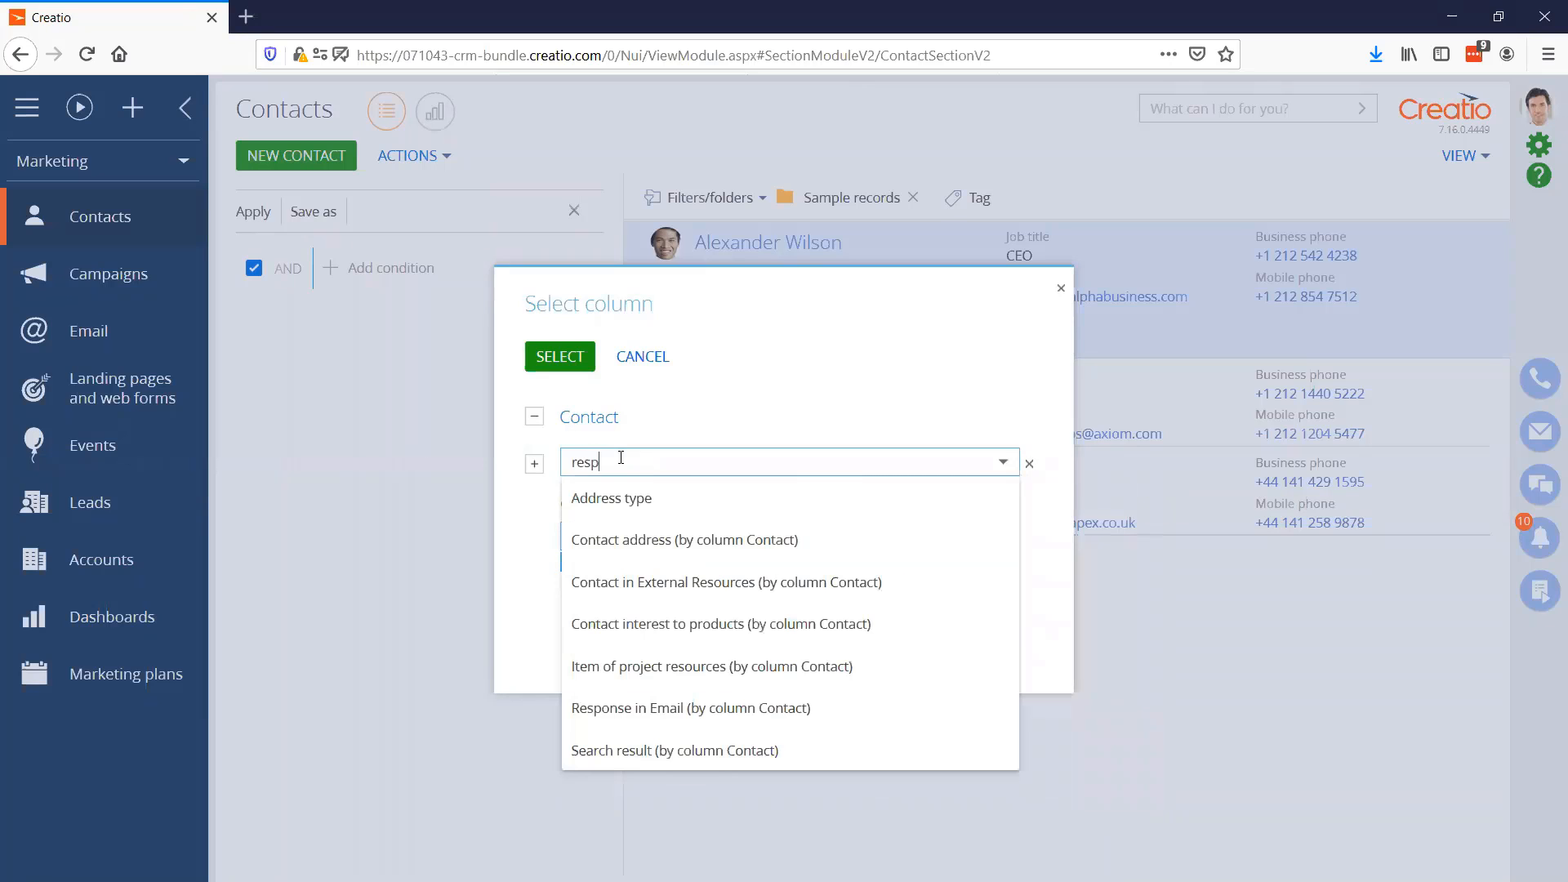
{"action": "left_click", "coordinate": [678, 502]}
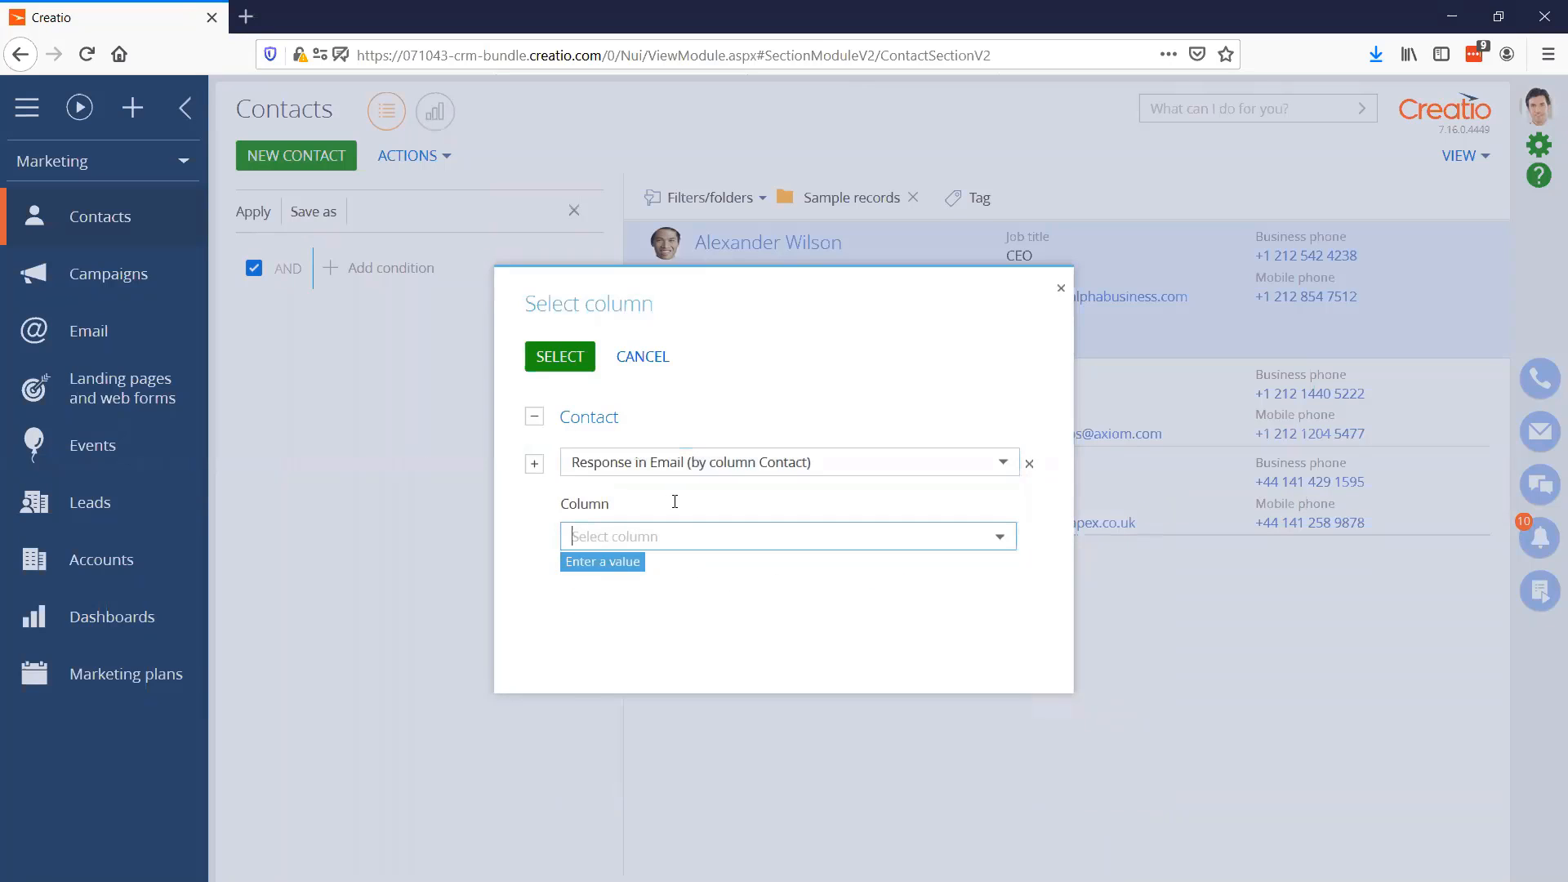
Base the condition on the Opens column and require its sum to be greater than 0
{"action": "left_click", "coordinate": [670, 535]}
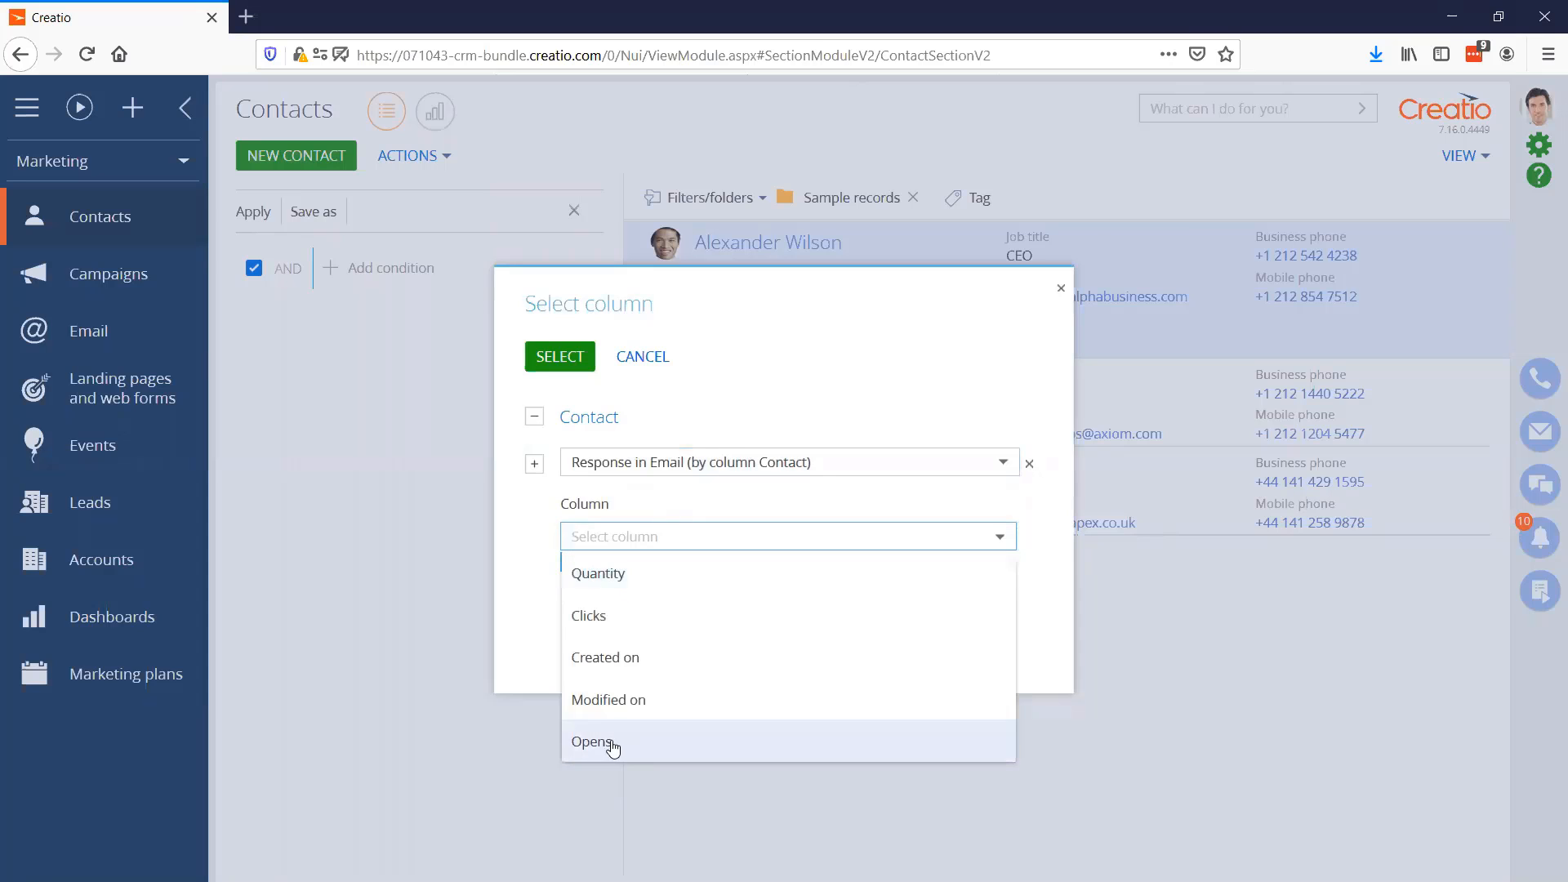
{"action": "left_click", "coordinate": [634, 749]}
{"action": "left_click", "coordinate": [561, 356]}
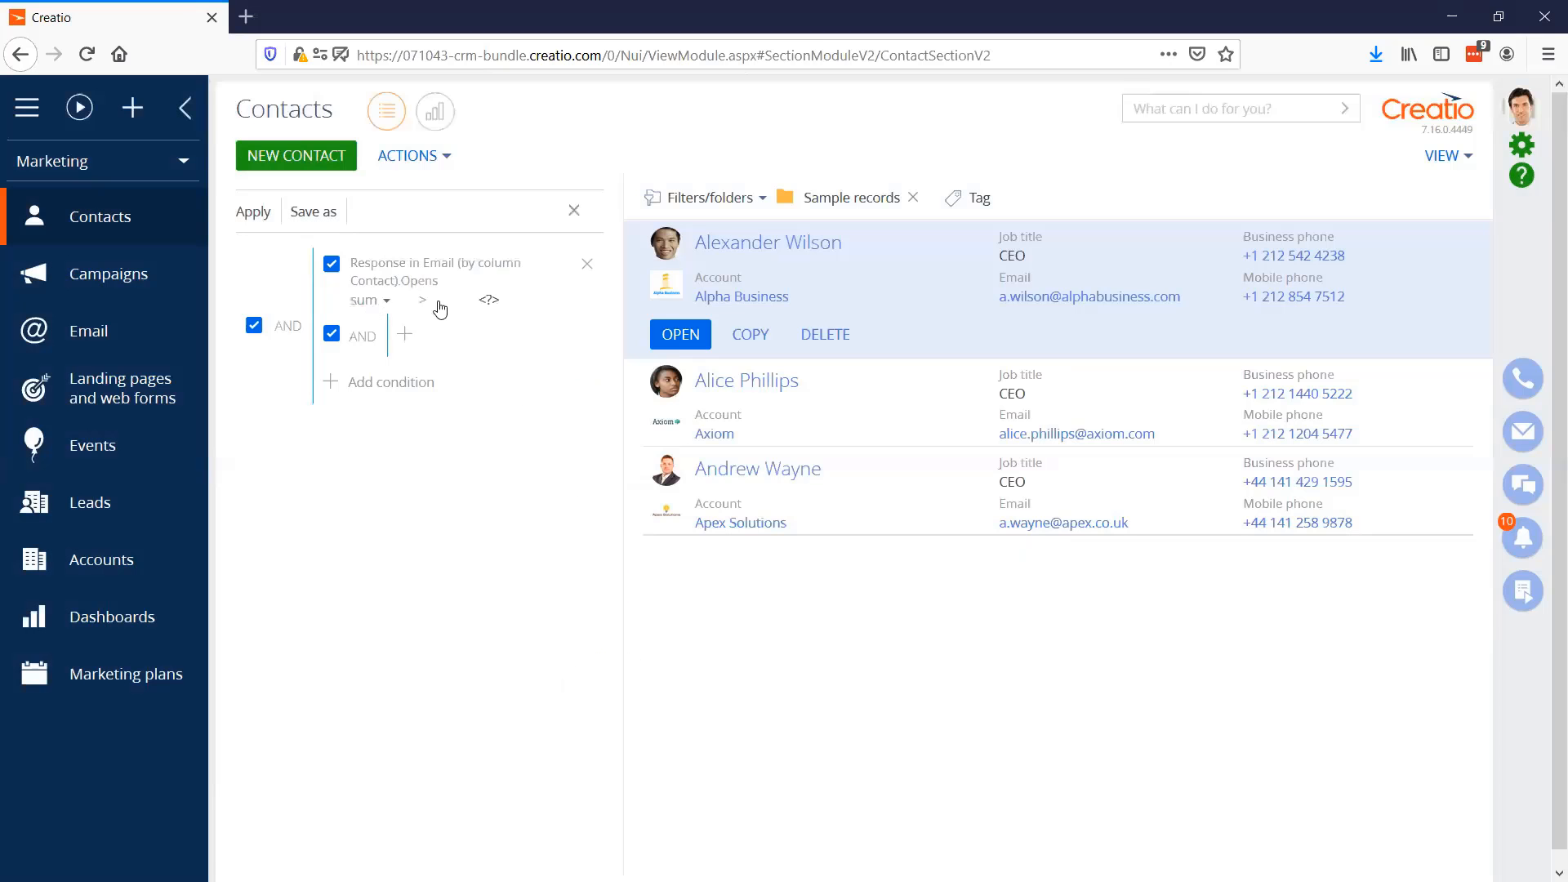
{"action": "left_click", "coordinate": [489, 301]}
{"action": "type", "text": "0"}
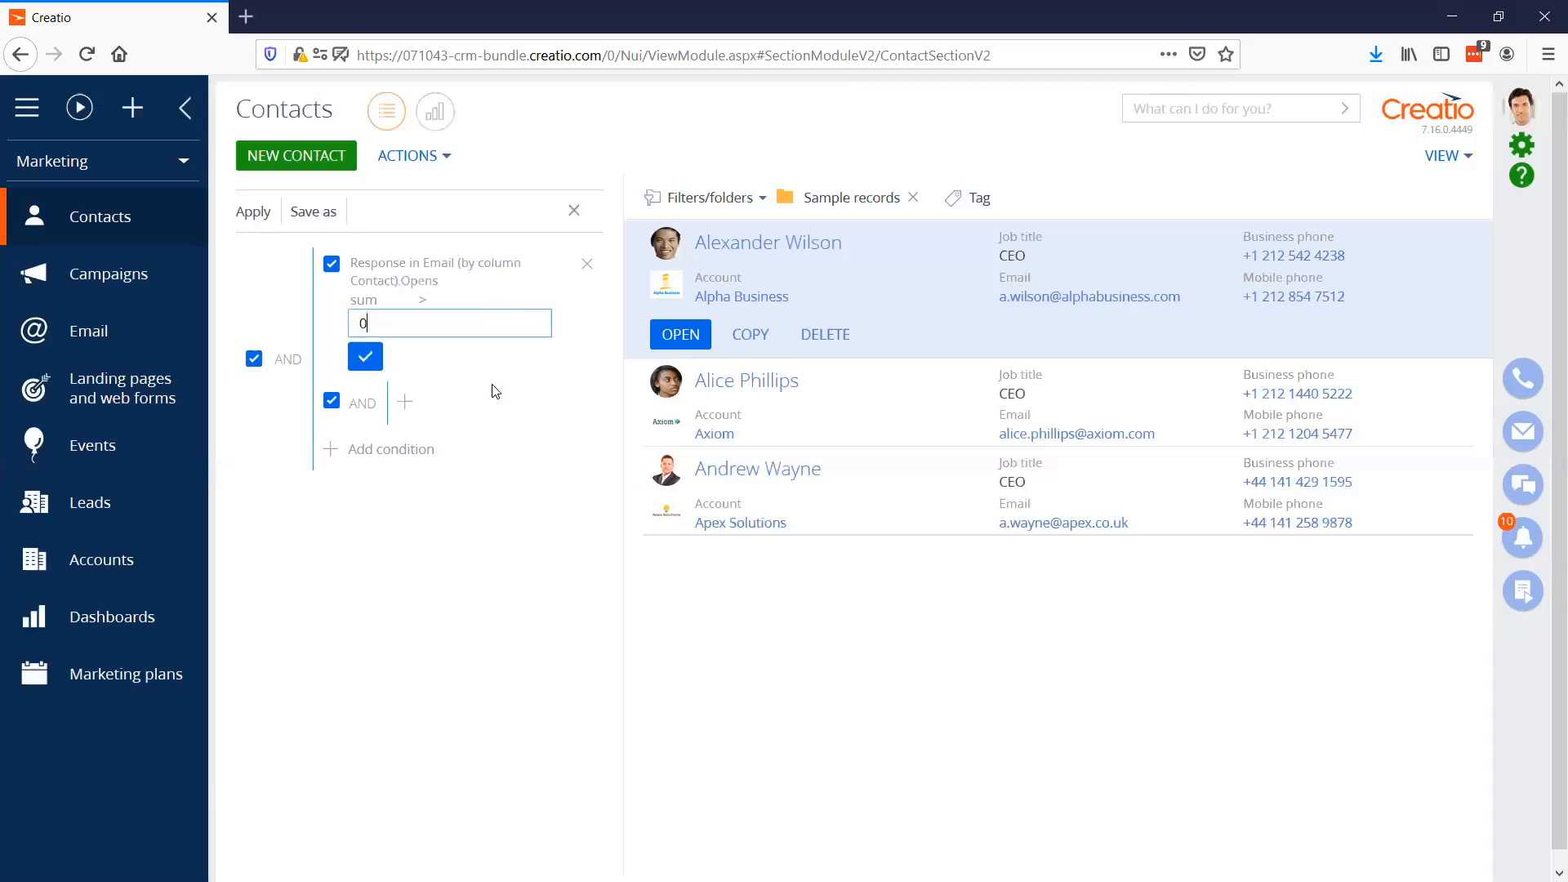
{"action": "left_click", "coordinate": [374, 361]}
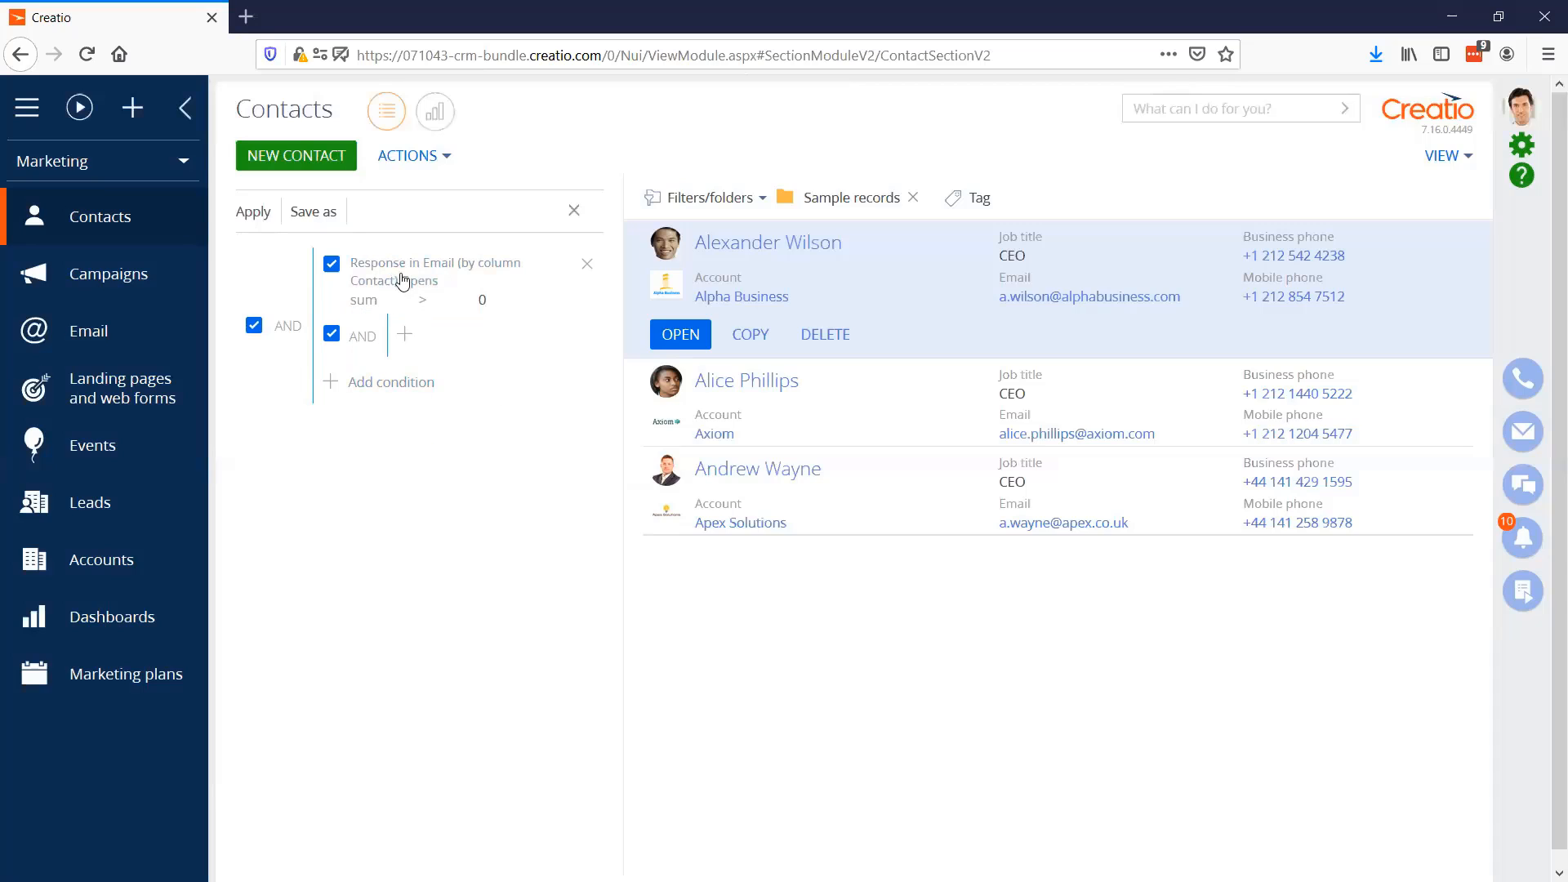
Nest a condition under the email opens filter requiring the Start date of the connected Bulk email to equal Previous Month
{"action": "left_click", "coordinate": [405, 335]}
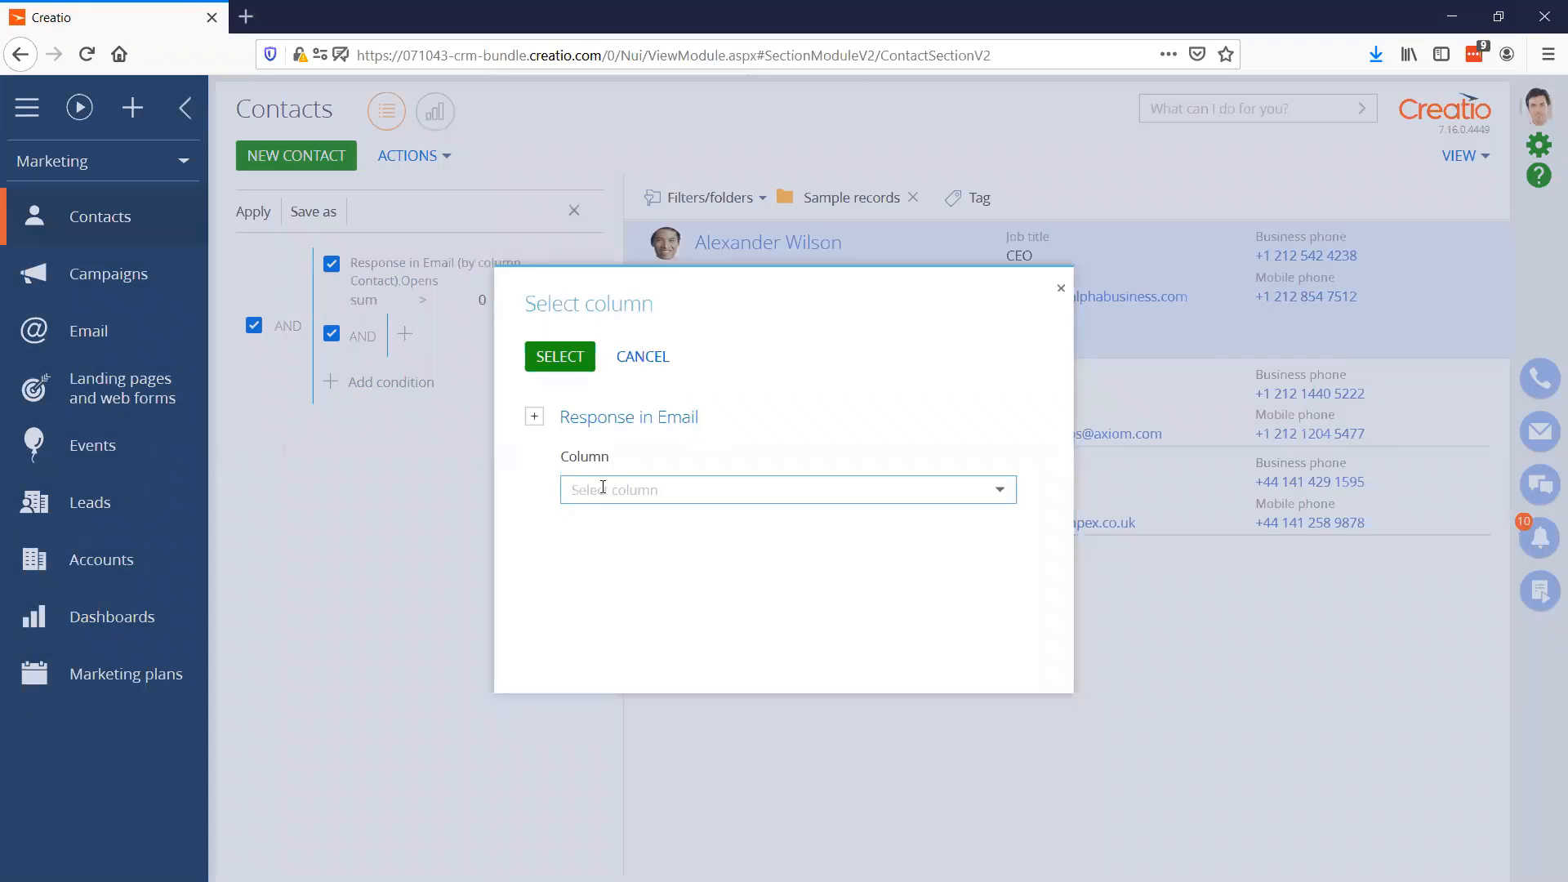
{"action": "left_click", "coordinate": [535, 417]}
{"action": "left_click", "coordinate": [653, 454]}
{"action": "type", "text": "bul"}
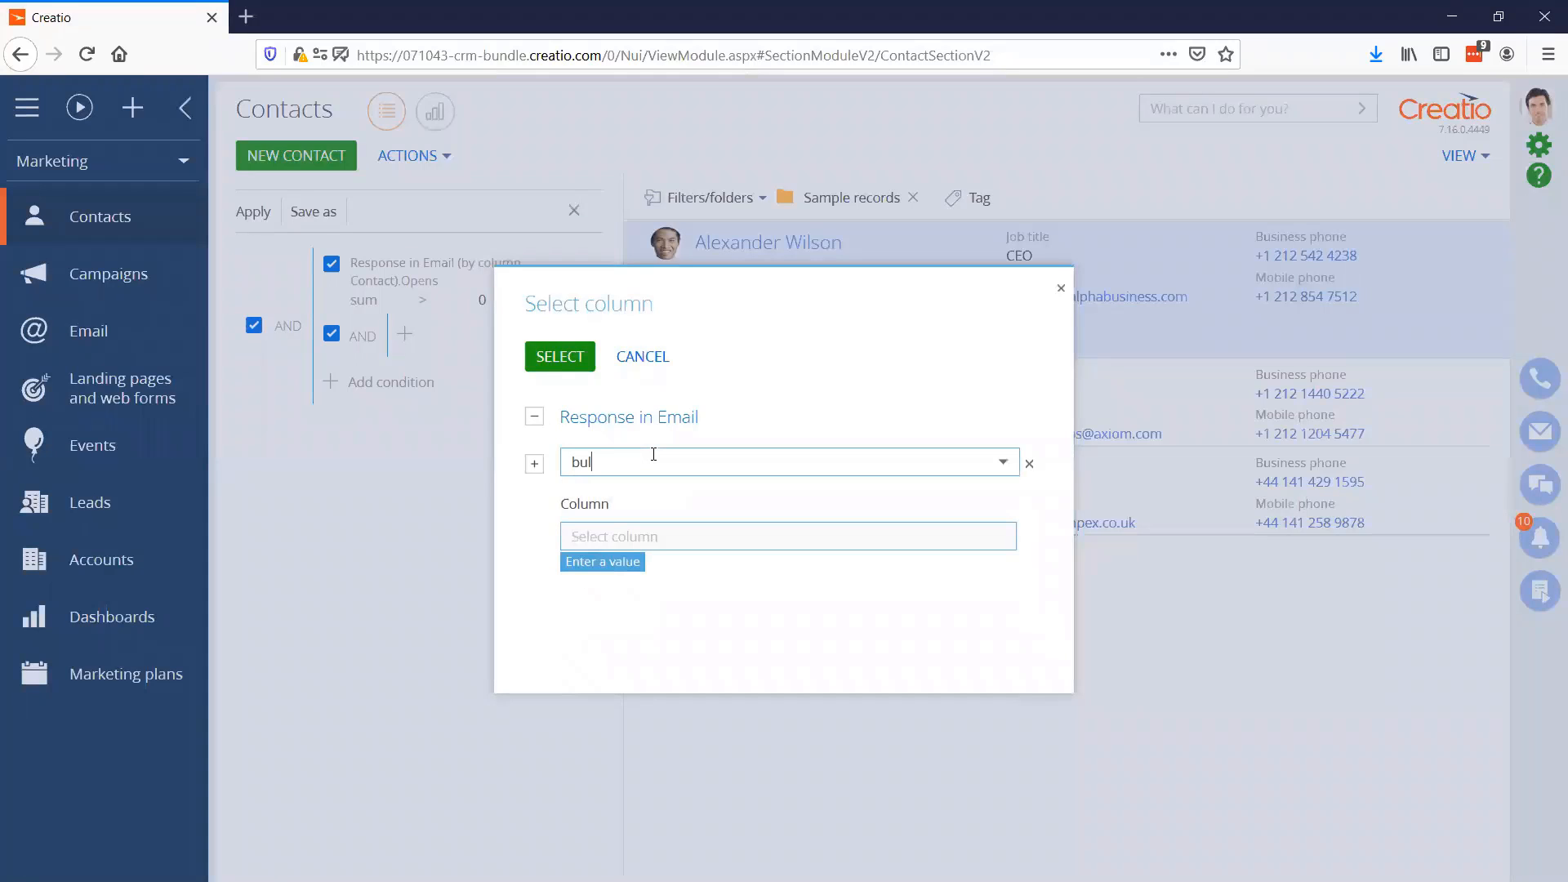
{"action": "left_click", "coordinate": [615, 507]}
{"action": "left_click", "coordinate": [642, 536]}
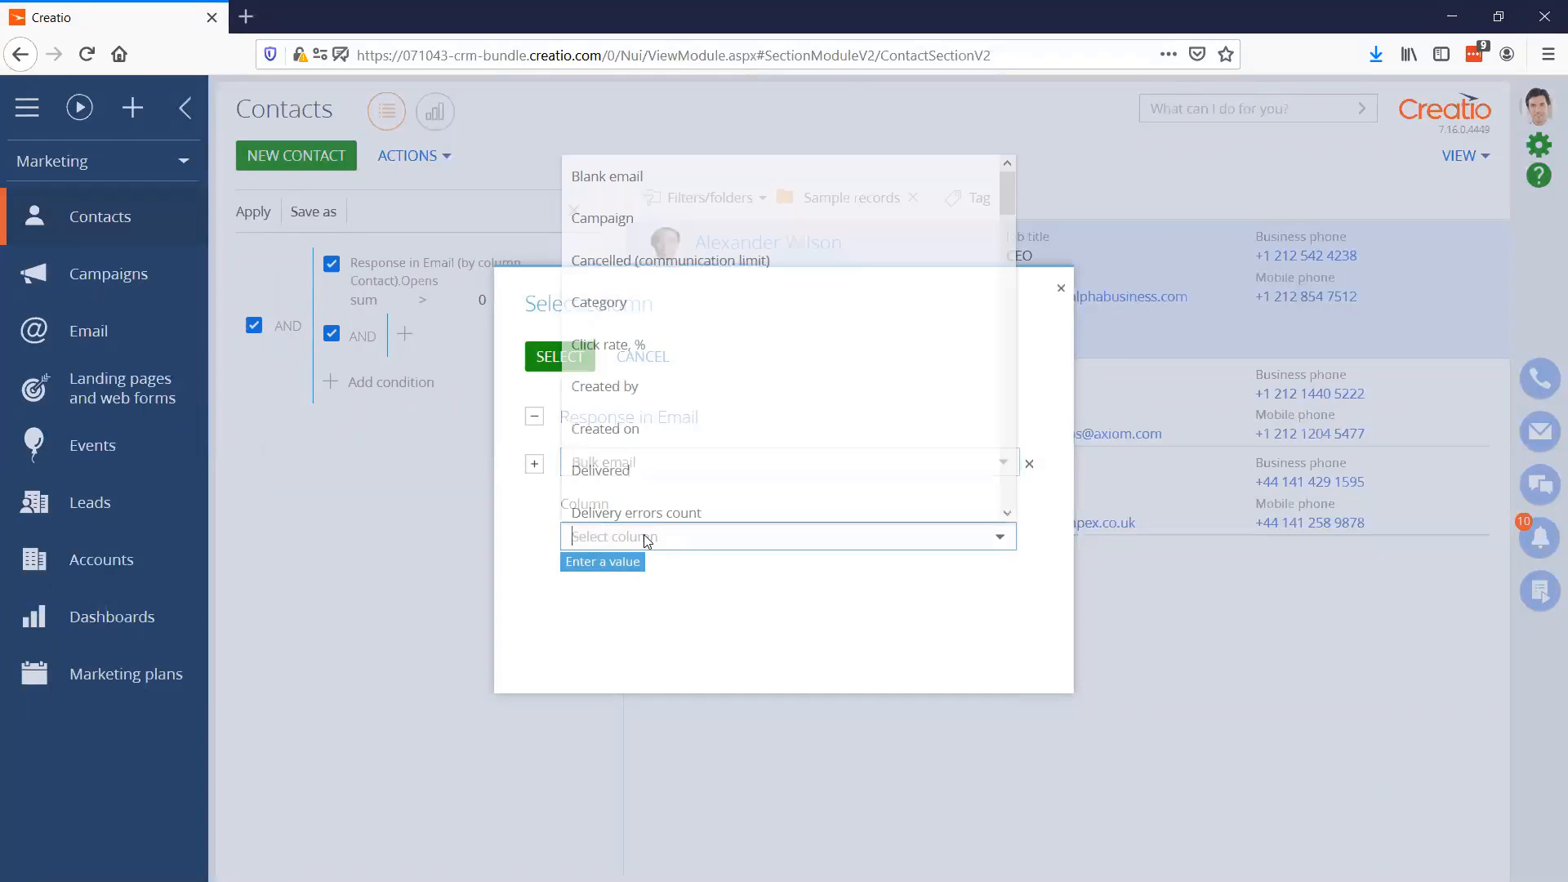
{"action": "type", "text": "sta"}
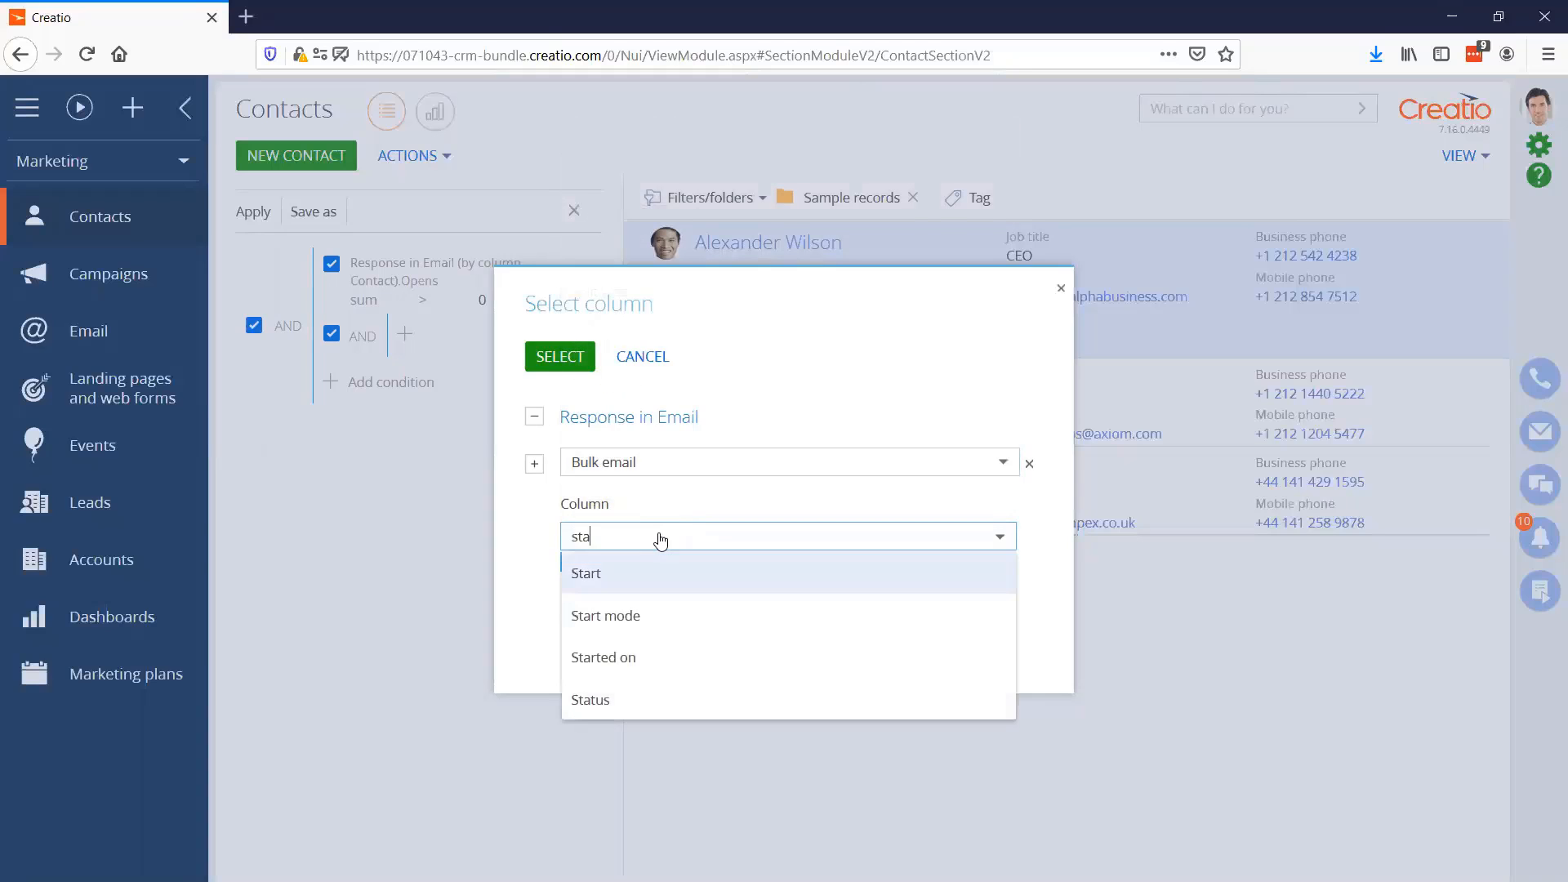
{"action": "left_click", "coordinate": [585, 570]}
{"action": "left_click", "coordinate": [559, 356]}
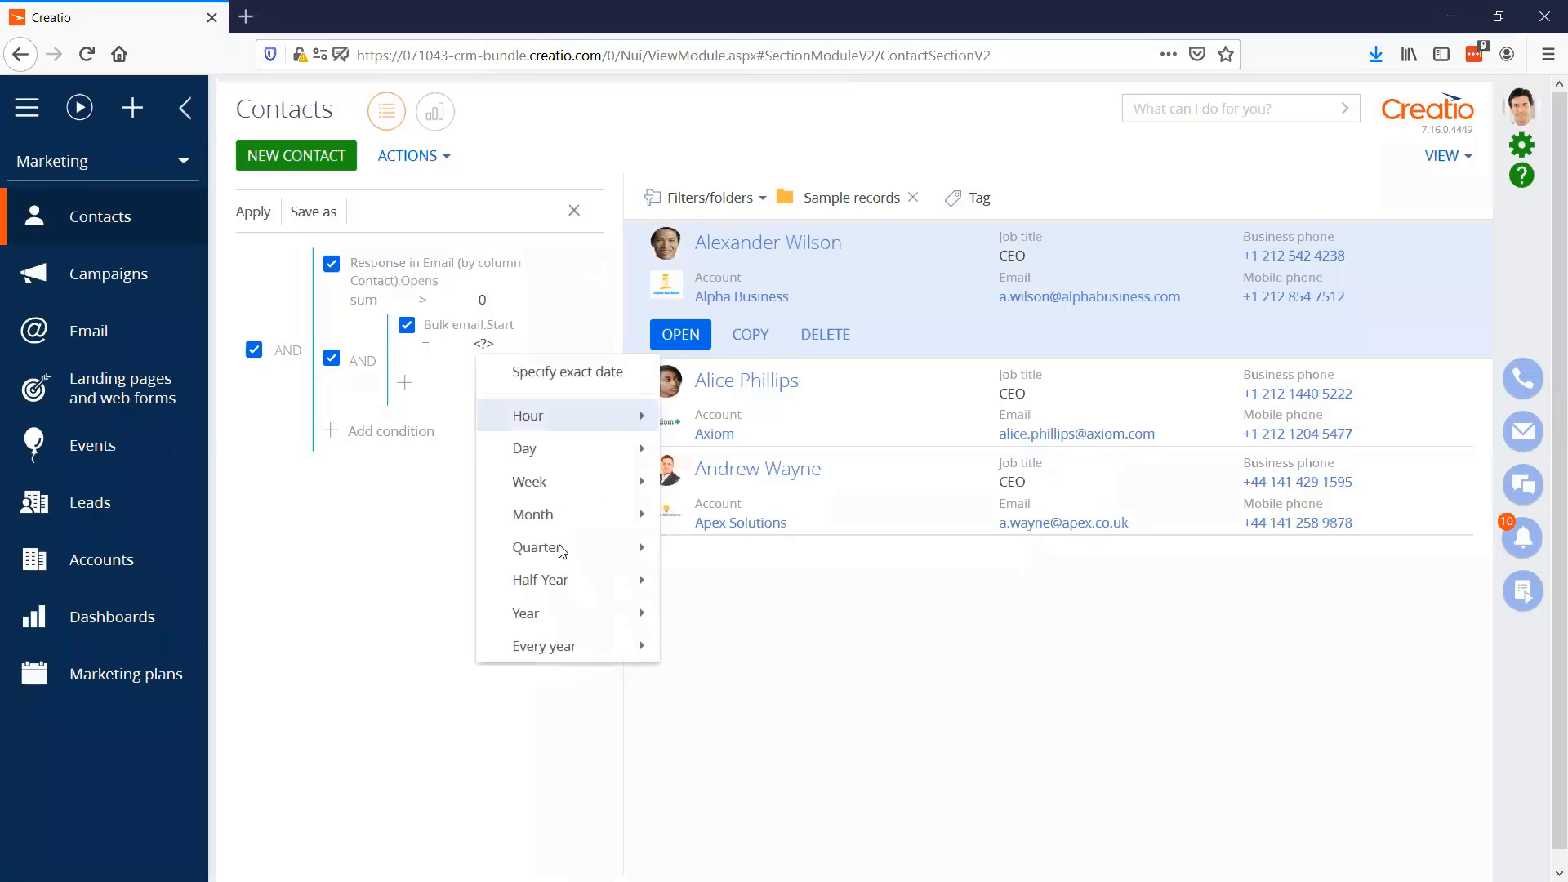
{"action": "mouse_move", "coordinate": [560, 515]}
{"action": "left_click", "coordinate": [715, 511]}
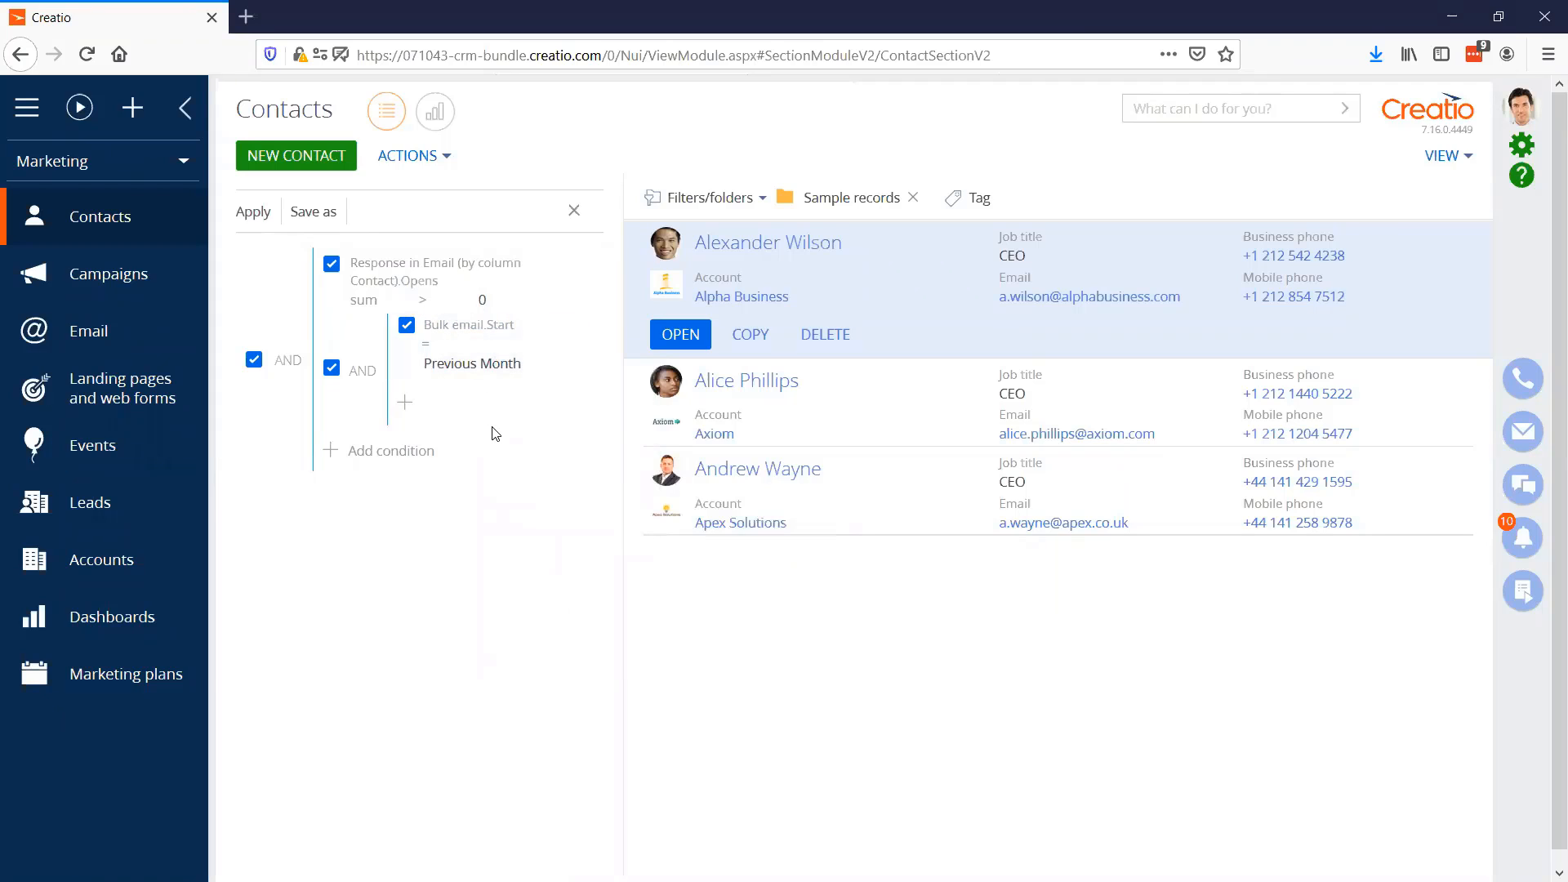
Remove the Sample records folder filter and apply the advanced filter to the whole contact list
{"action": "left_click", "coordinate": [912, 201]}
{"action": "left_click", "coordinate": [249, 214]}
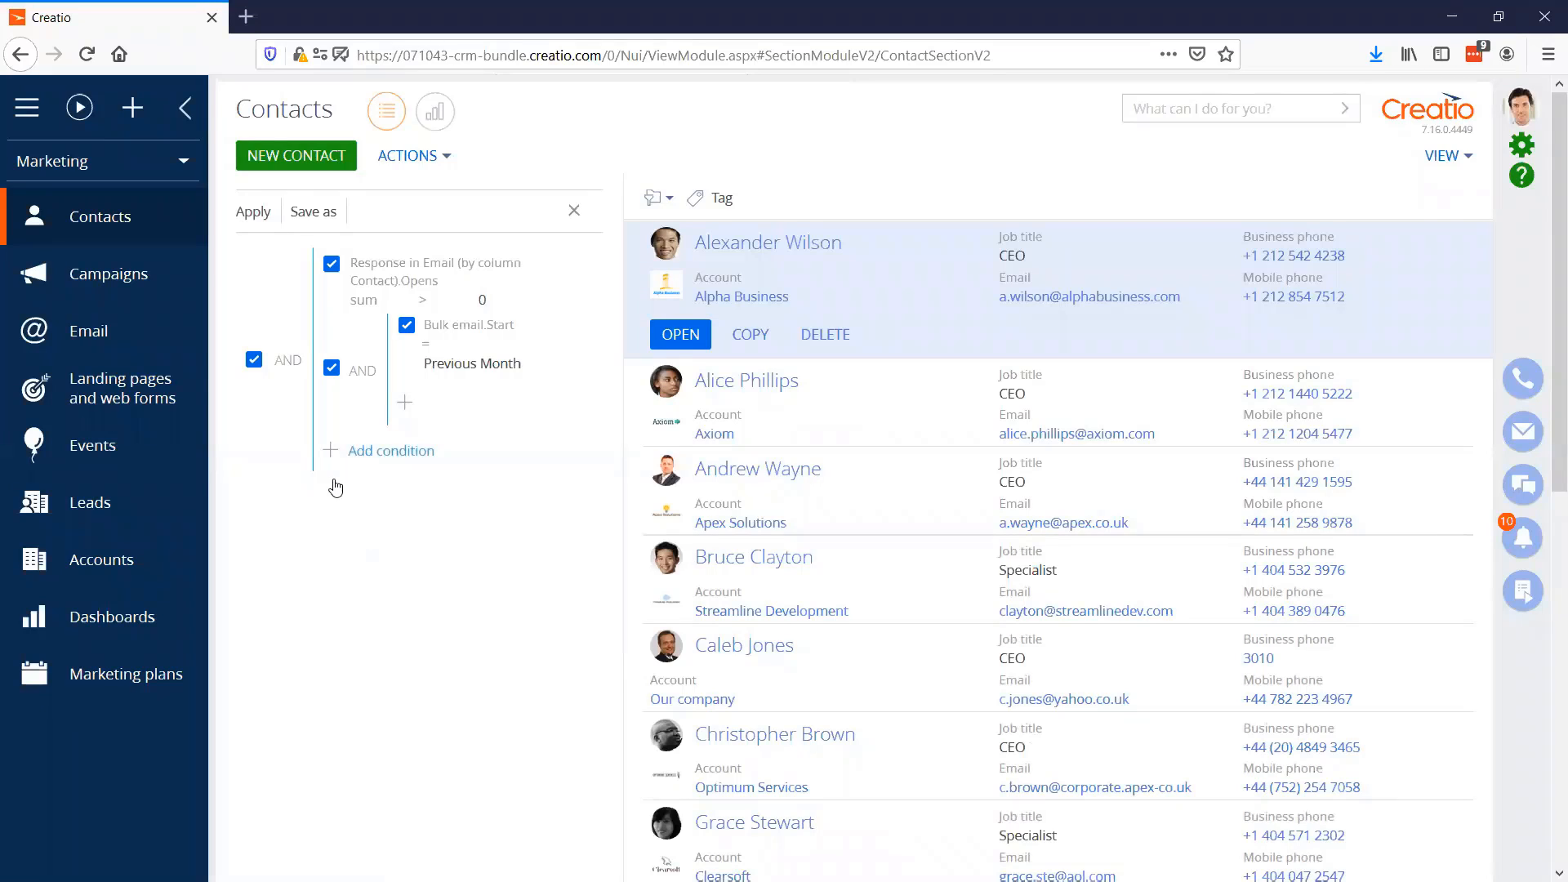
Save the advanced filter as a new folder named "Opened an email last month"
{"action": "left_click", "coordinate": [315, 211]}
{"action": "left_click", "coordinate": [675, 481]}
{"action": "type", "text": "O"}
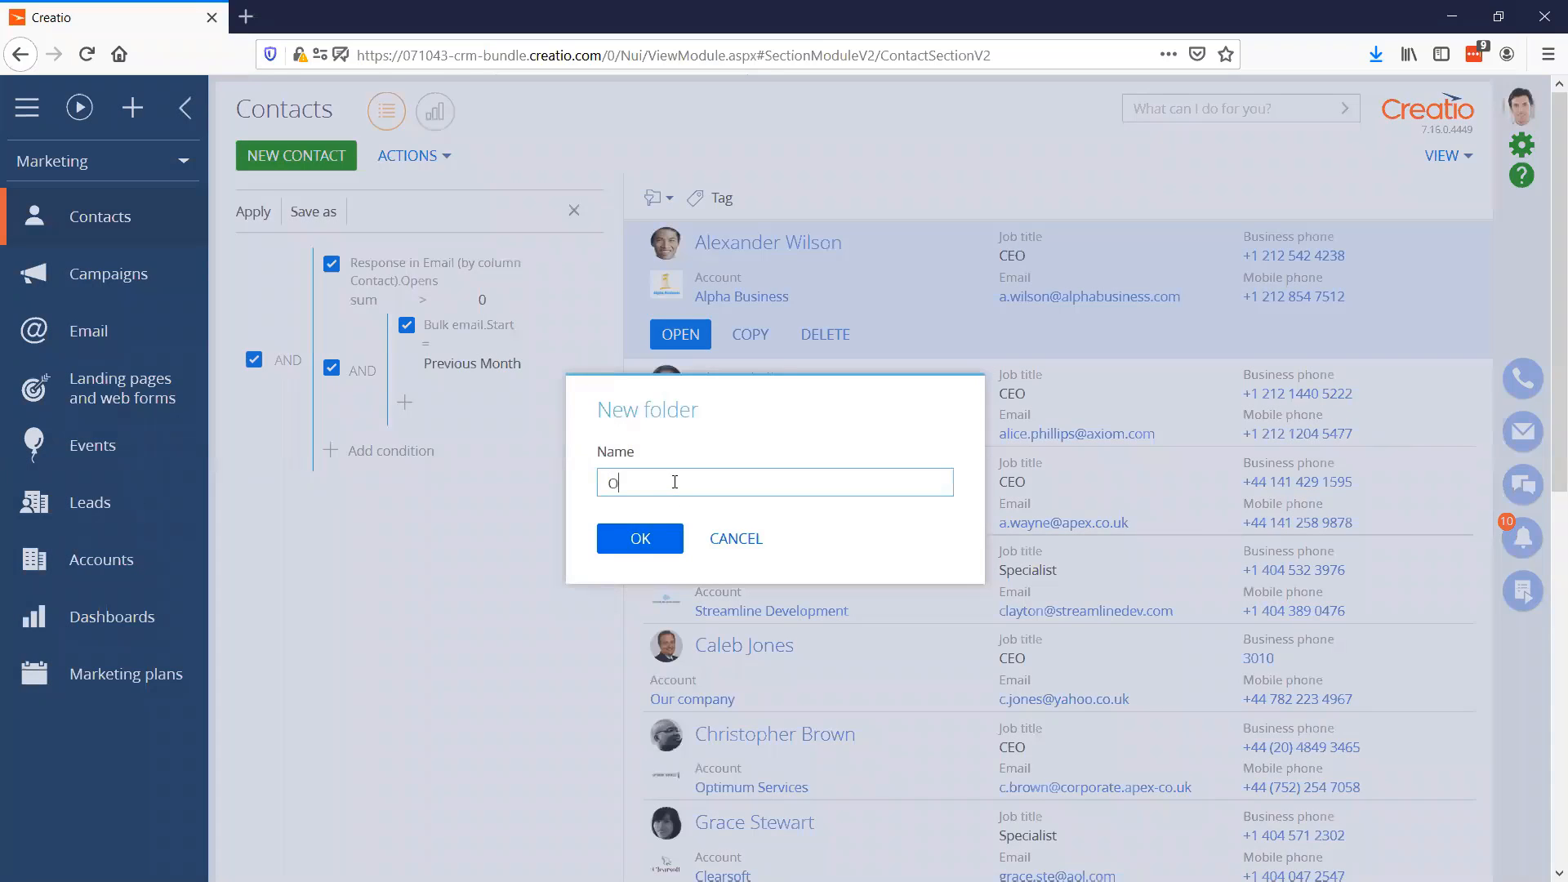
{"action": "type", "text": "pened an email last month"}
{"action": "left_click", "coordinate": [640, 538]}
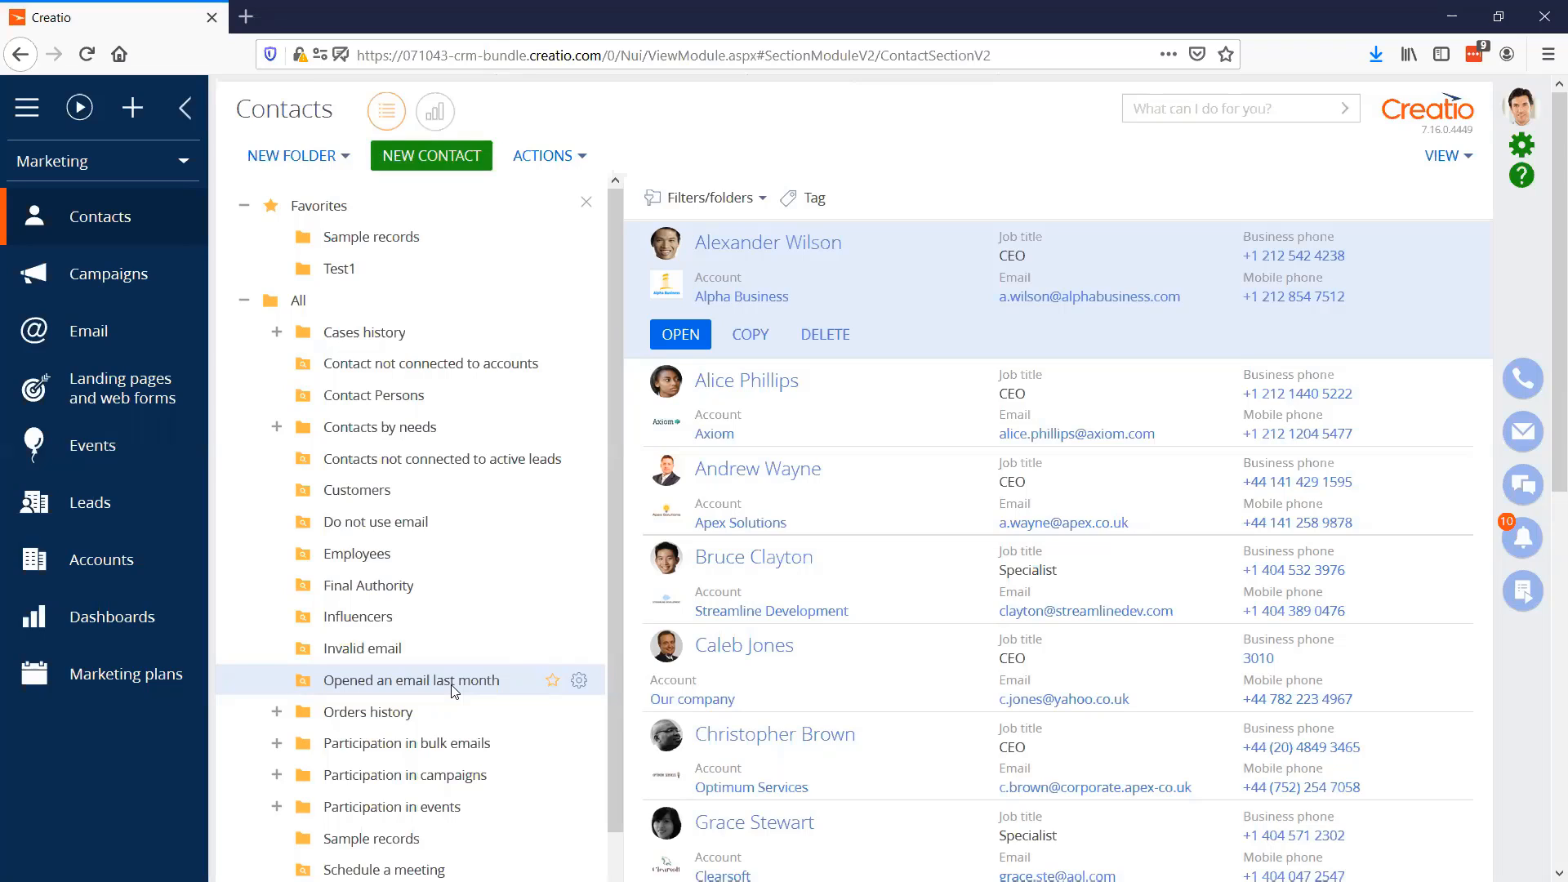
View the contacts in the Test1 folder and those in the Sample records folder
{"action": "left_click", "coordinate": [365, 278]}
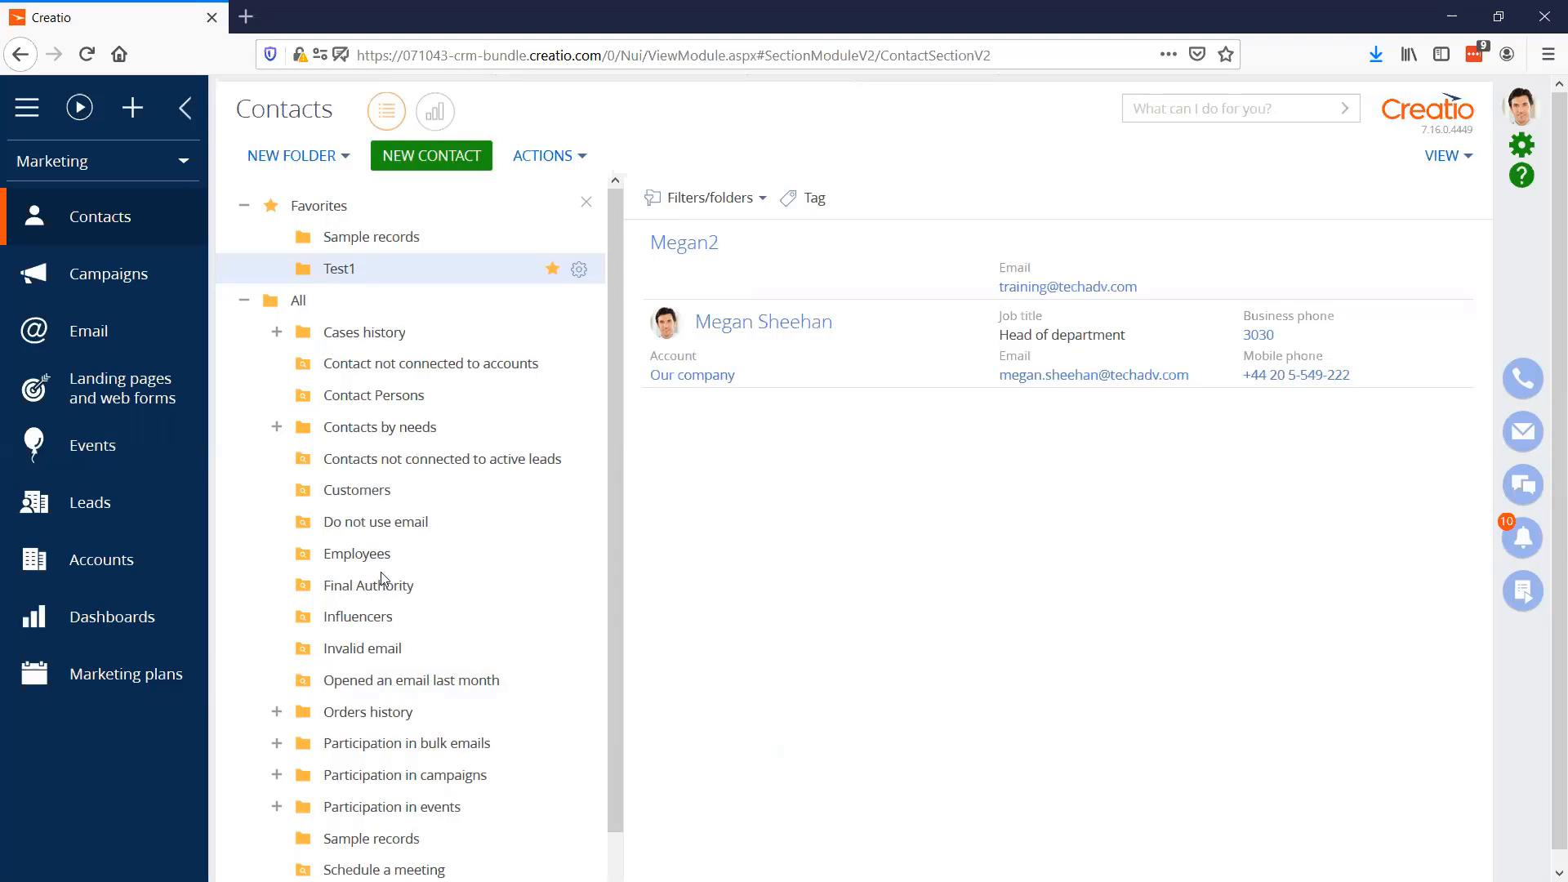
{"action": "left_click", "coordinate": [385, 839]}
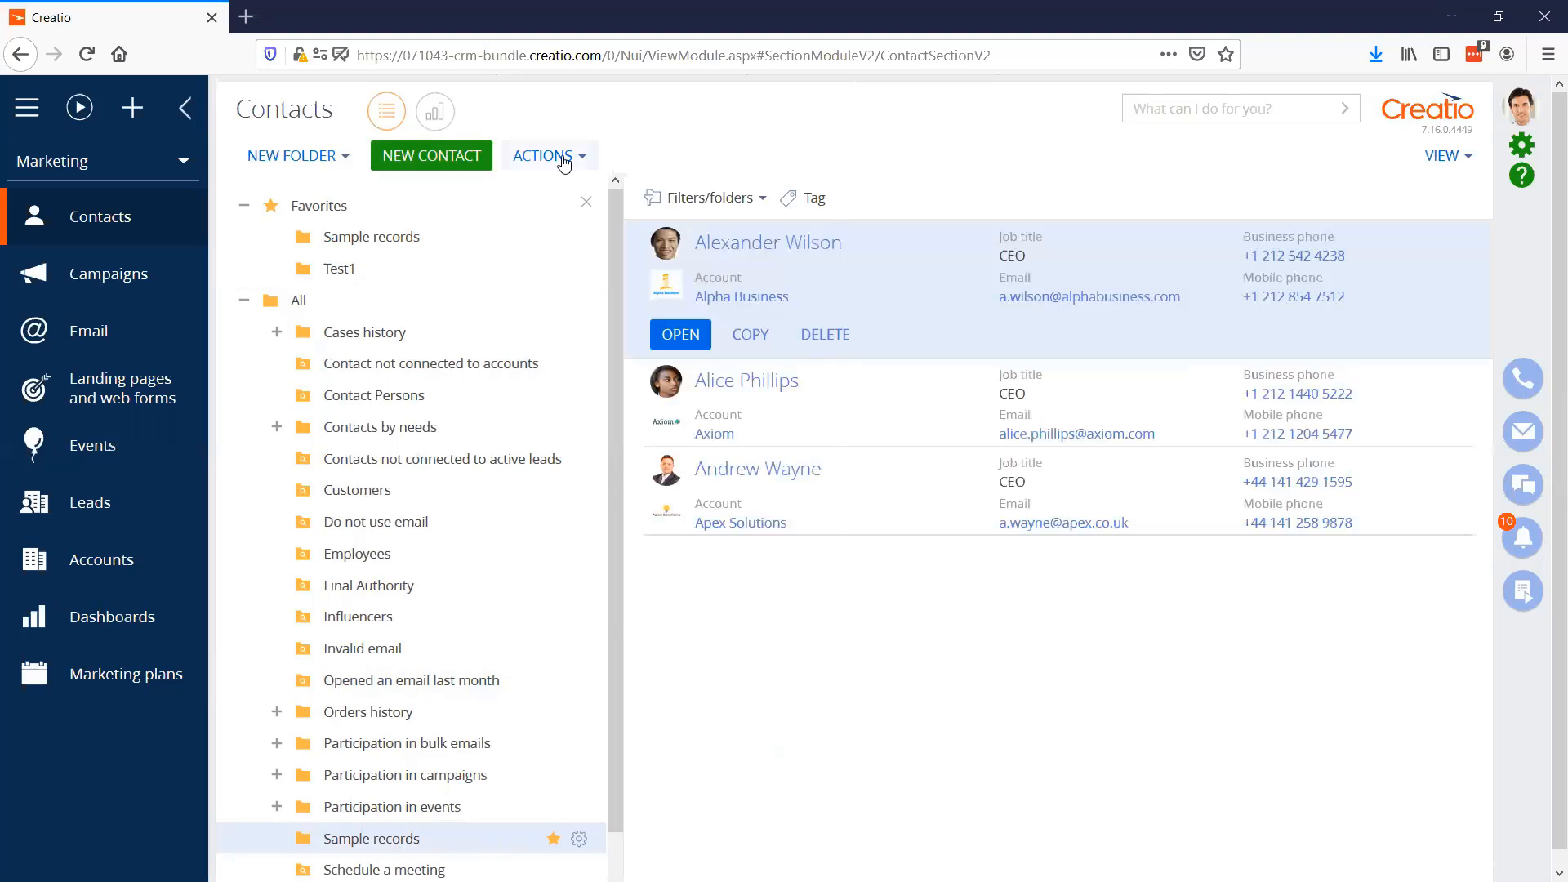
Add the selected Alpha Business contact to the Test1 folder and view that folder's contacts
{"action": "left_click", "coordinate": [563, 162]}
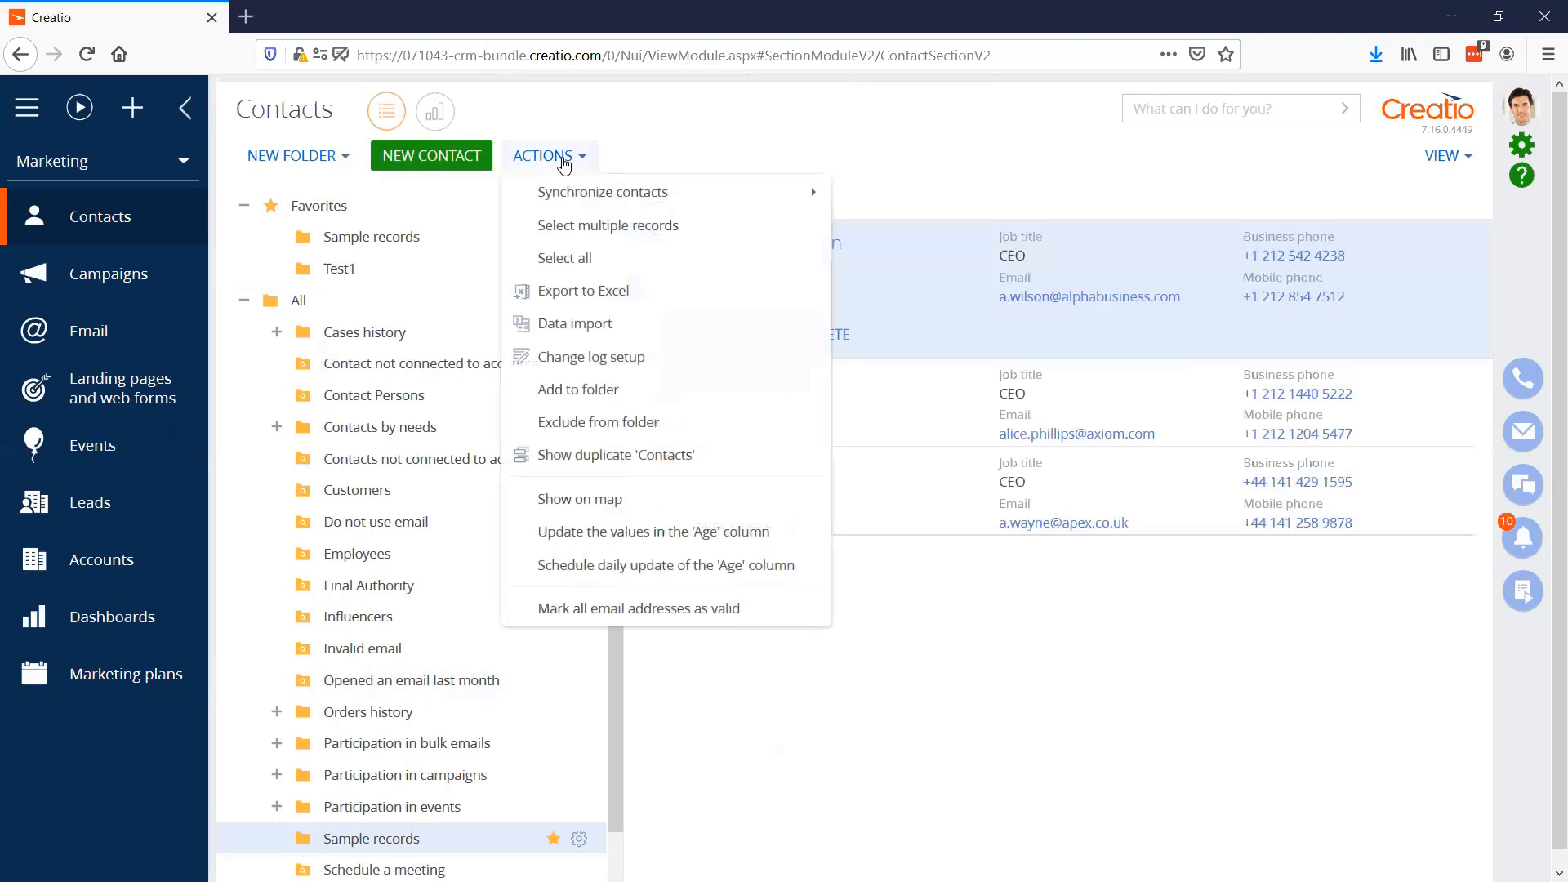
{"action": "left_click", "coordinate": [608, 389]}
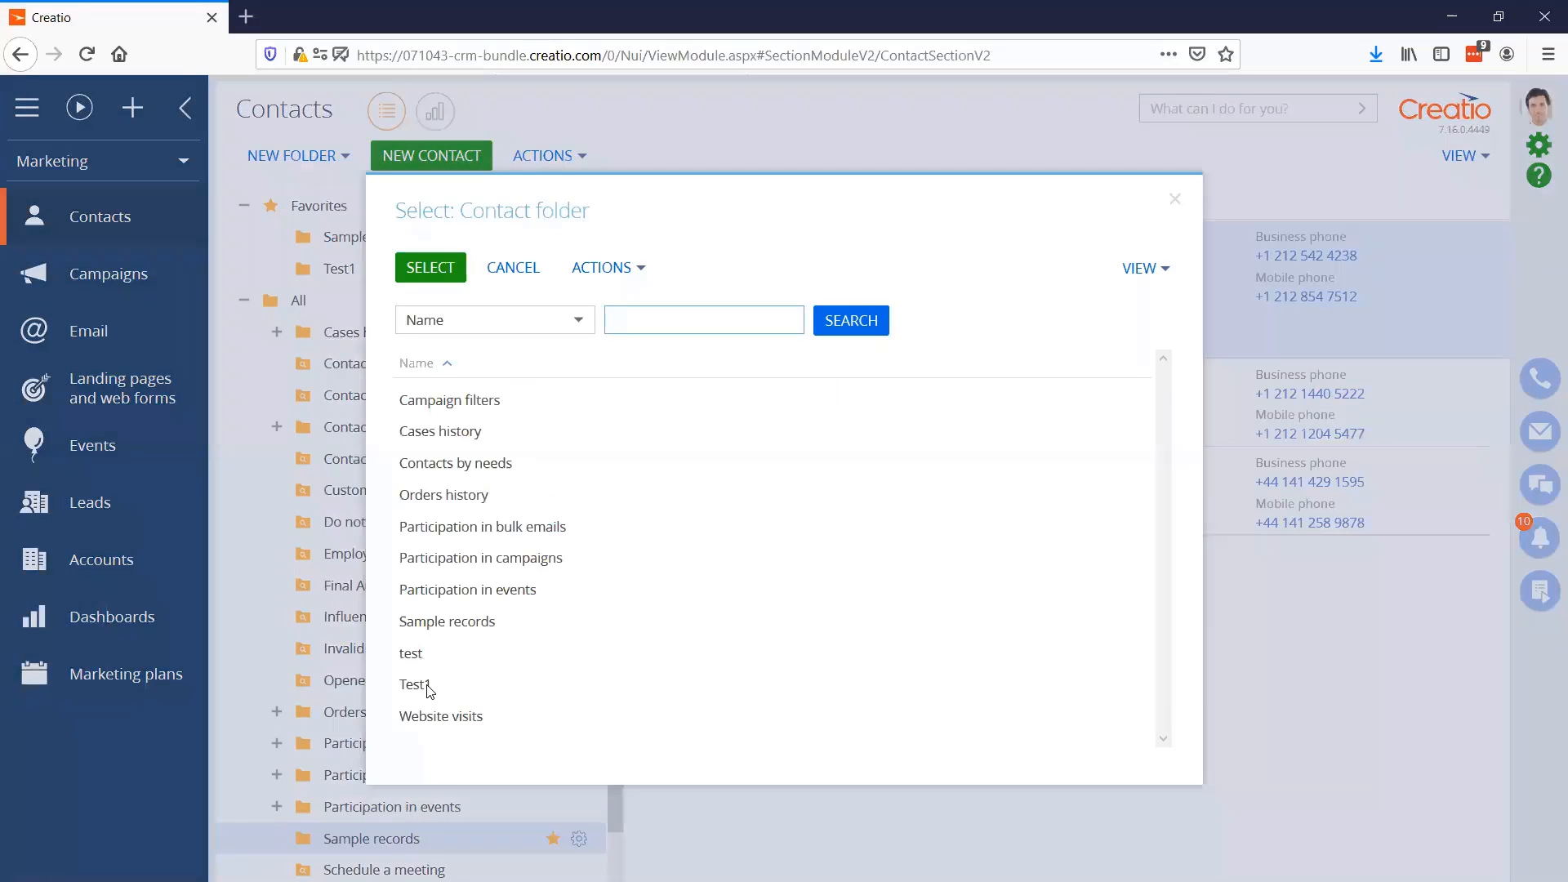
{"action": "left_click", "coordinate": [423, 684]}
{"action": "left_click", "coordinate": [427, 269]}
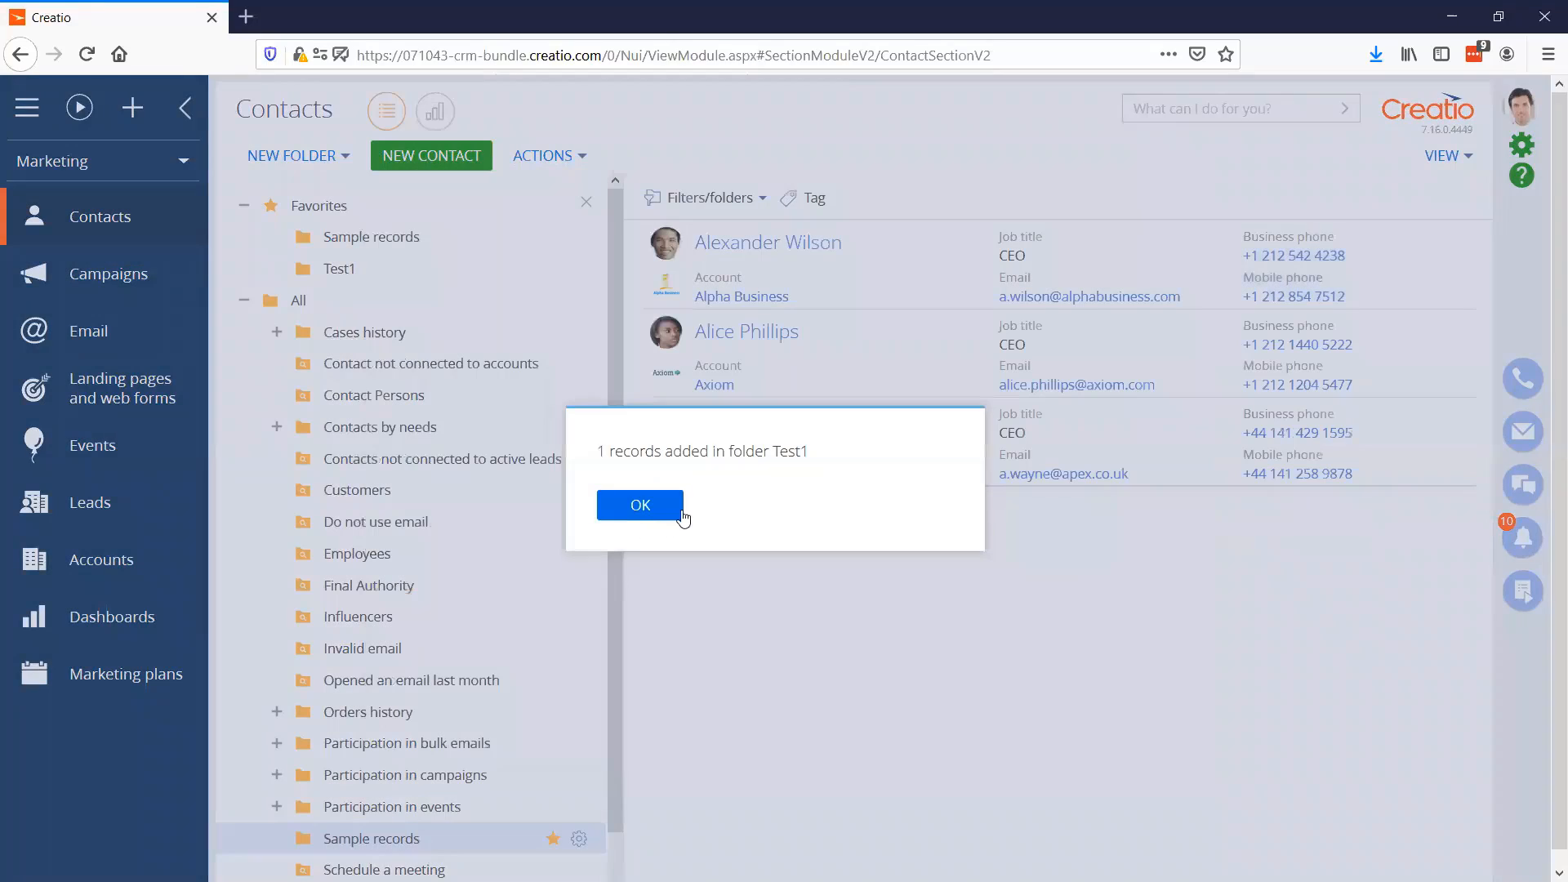
{"action": "left_click", "coordinate": [675, 511]}
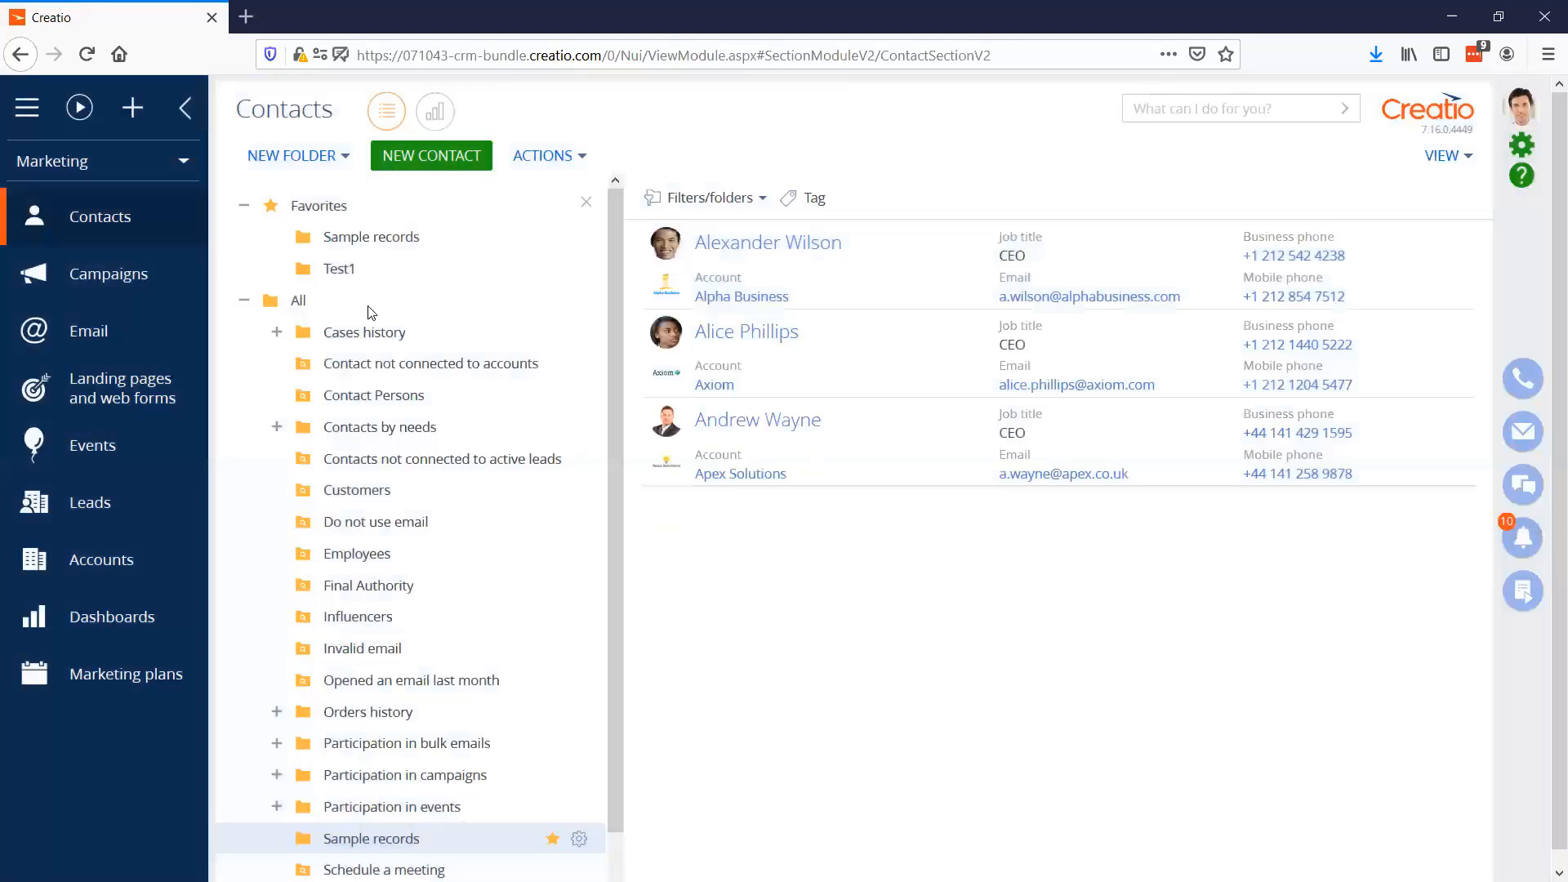
{"action": "left_click", "coordinate": [341, 270]}
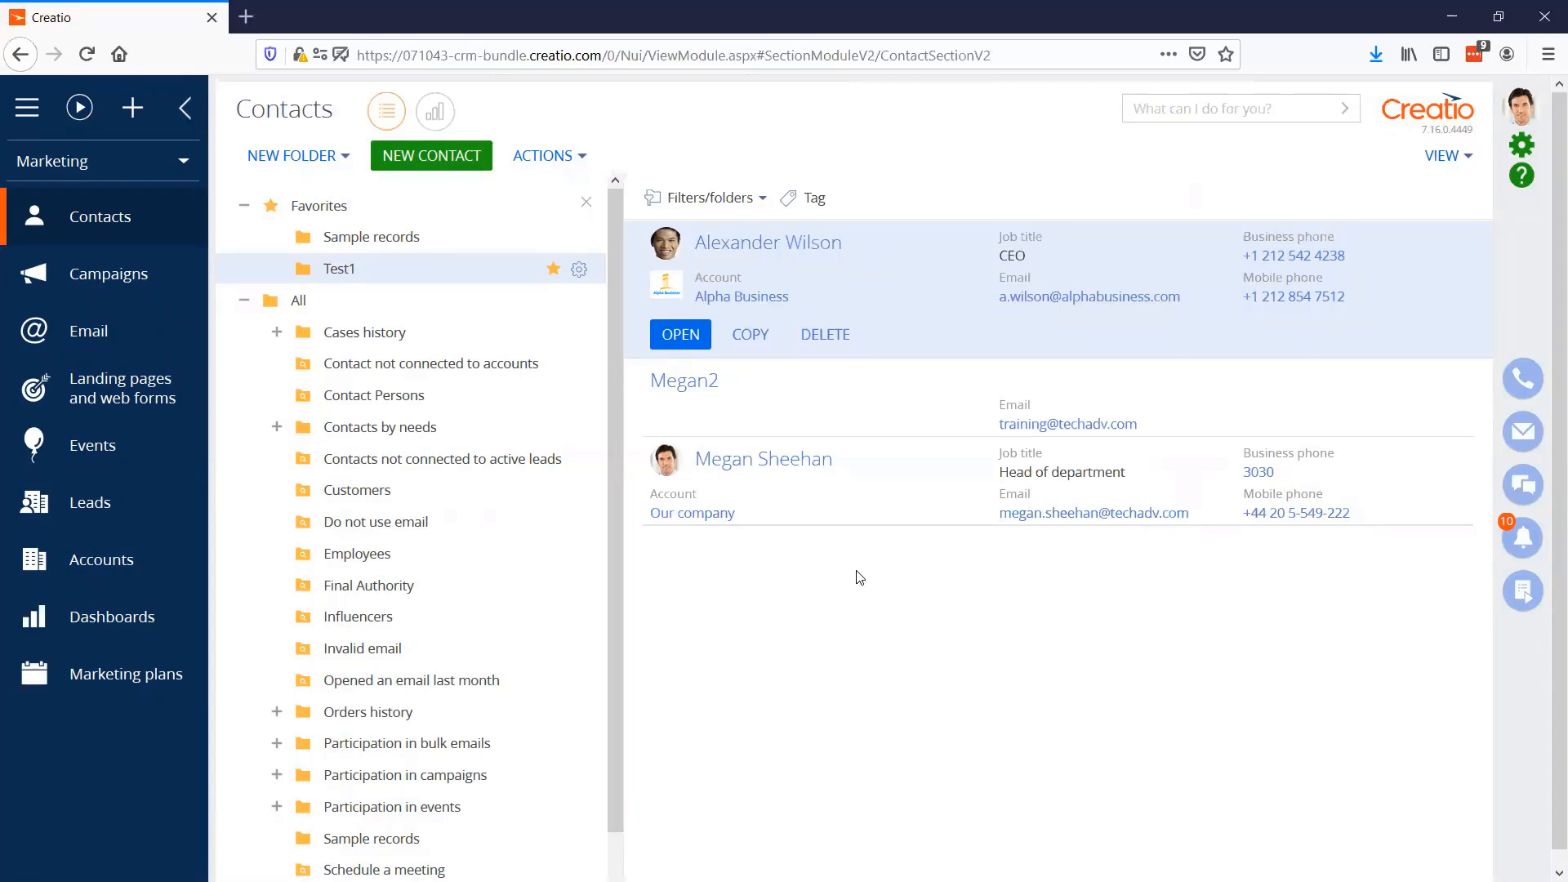
Create a new bulk email named "Demo" in the Email section and open its template designer
{"action": "left_click", "coordinate": [107, 331]}
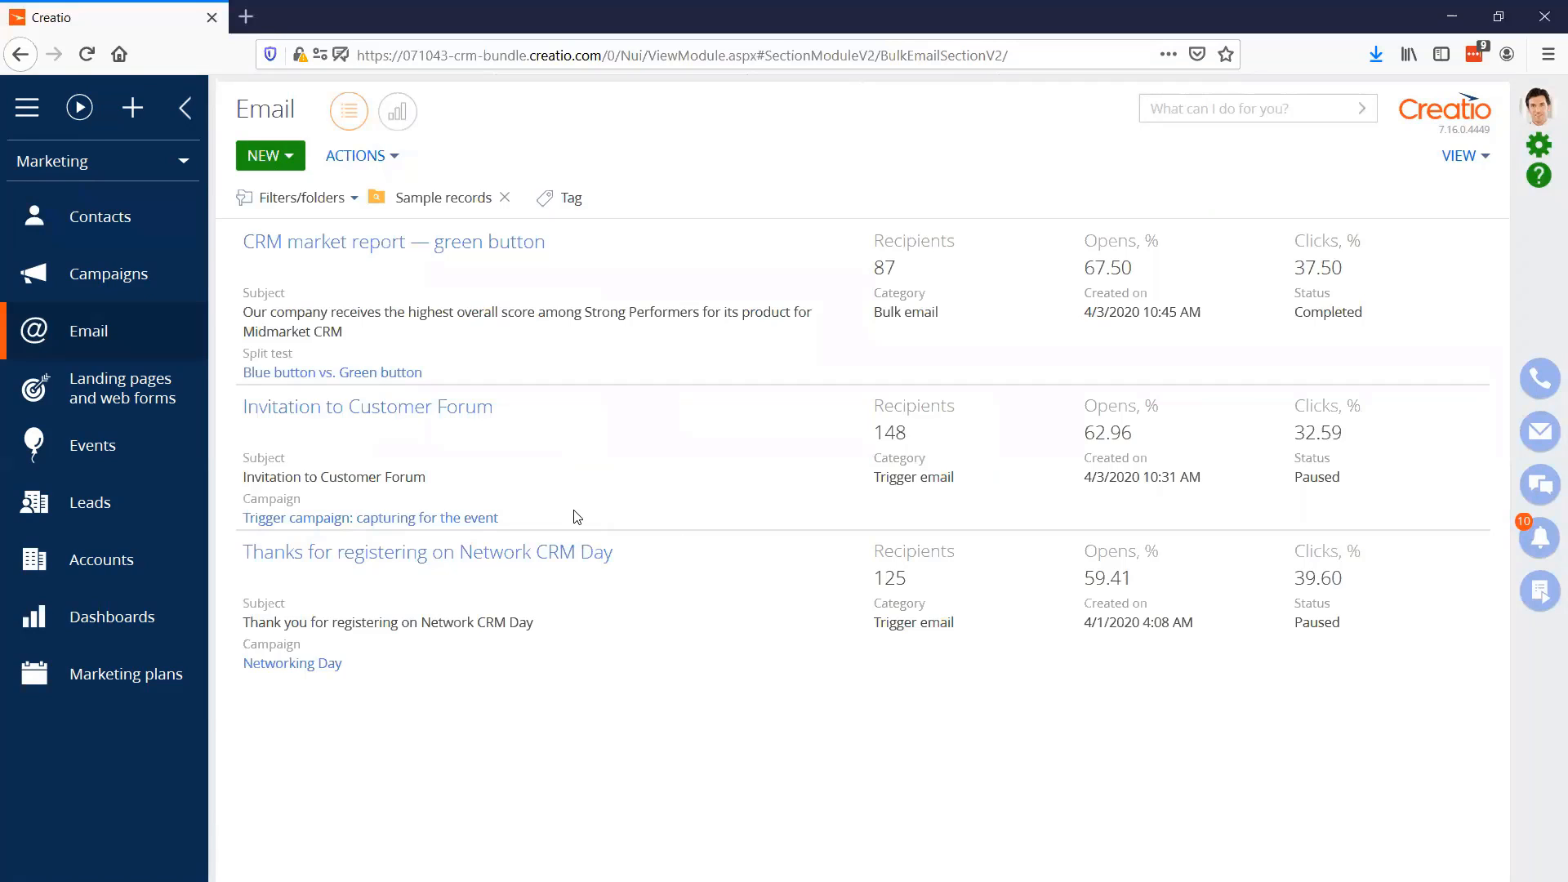
{"action": "left_click", "coordinate": [285, 155]}
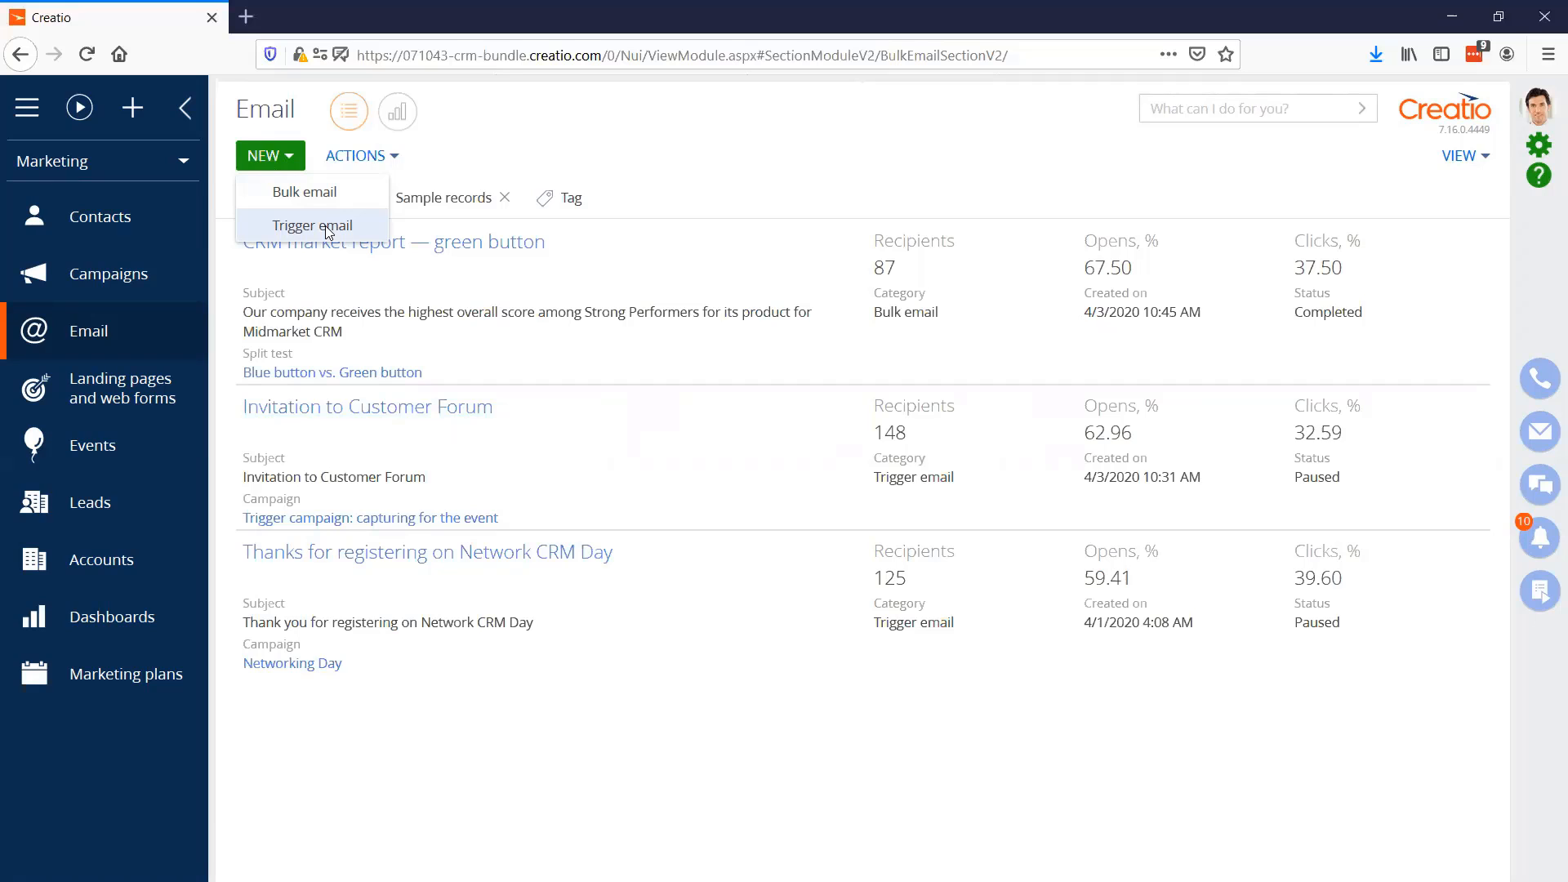
{"action": "left_click", "coordinate": [306, 197]}
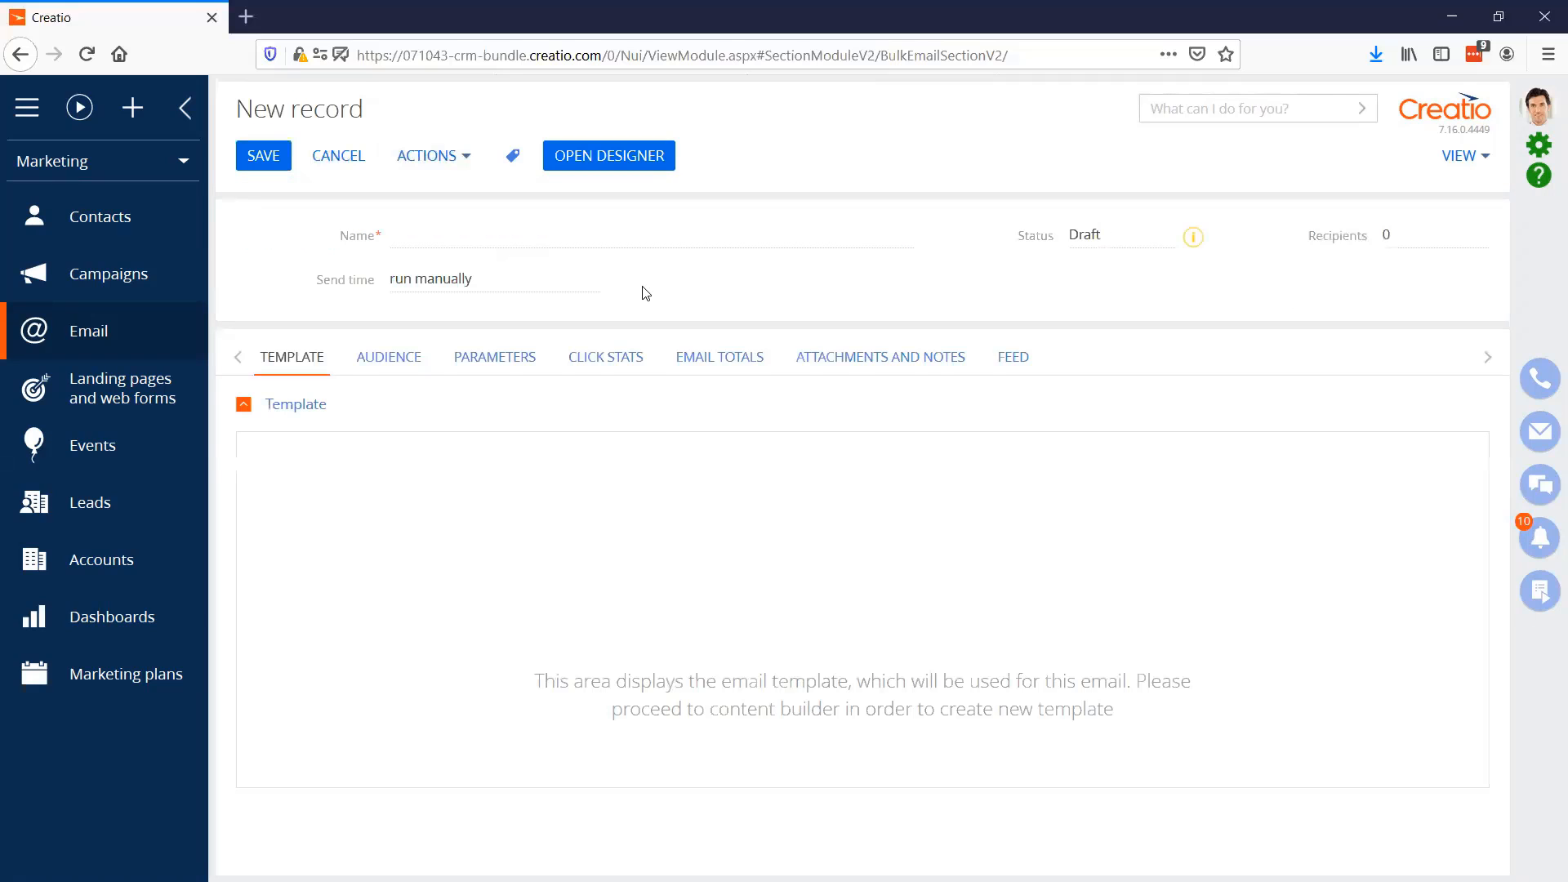
{"action": "left_click", "coordinate": [591, 231]}
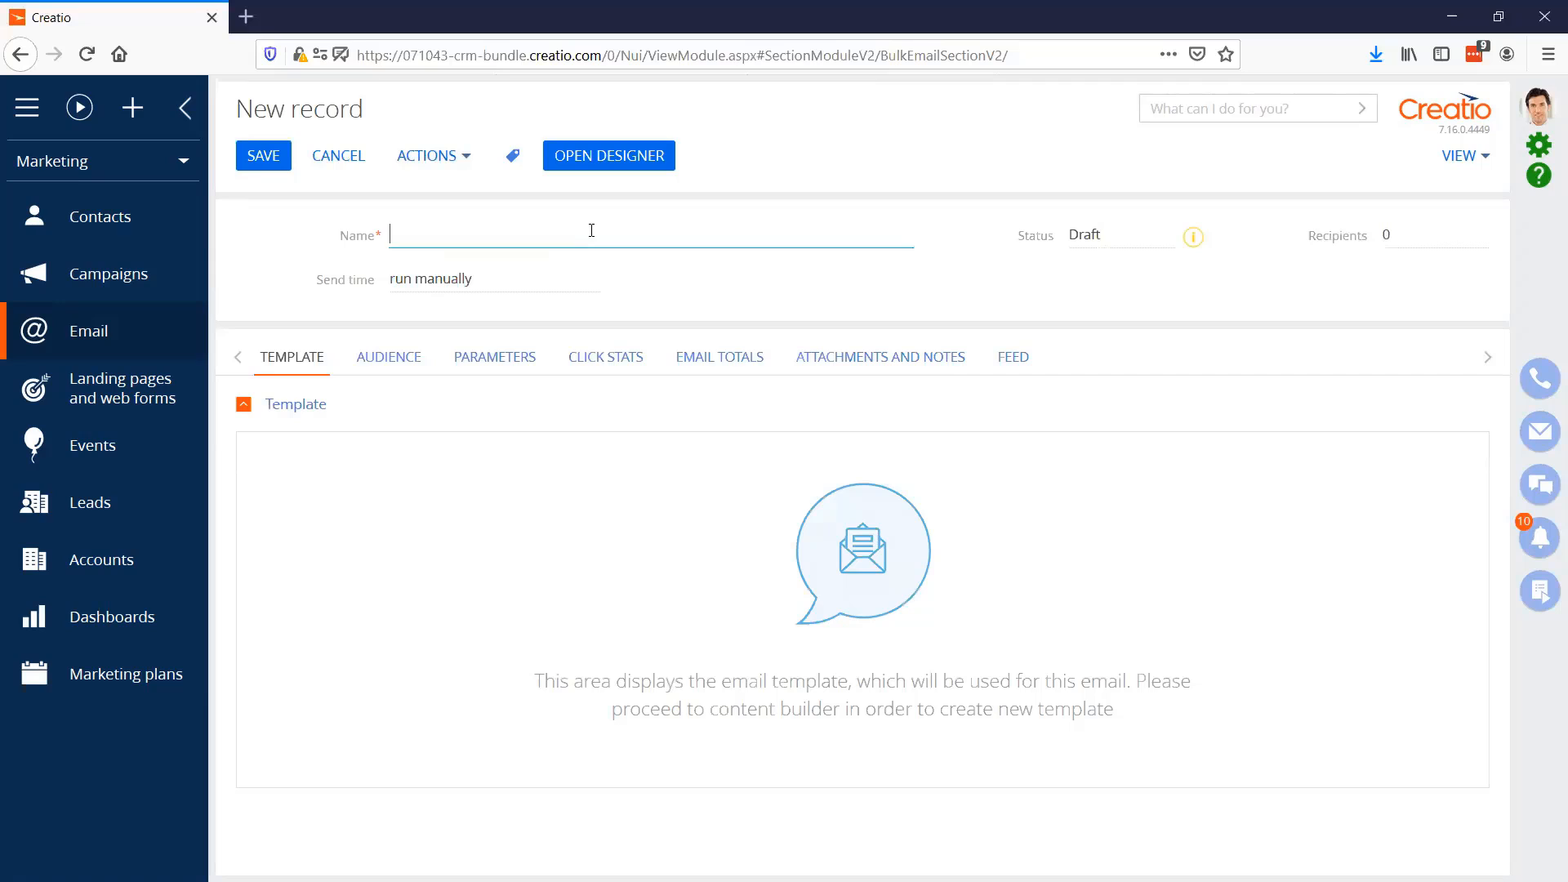
{"action": "type", "text": "Demo"}
{"action": "left_click", "coordinate": [577, 169]}
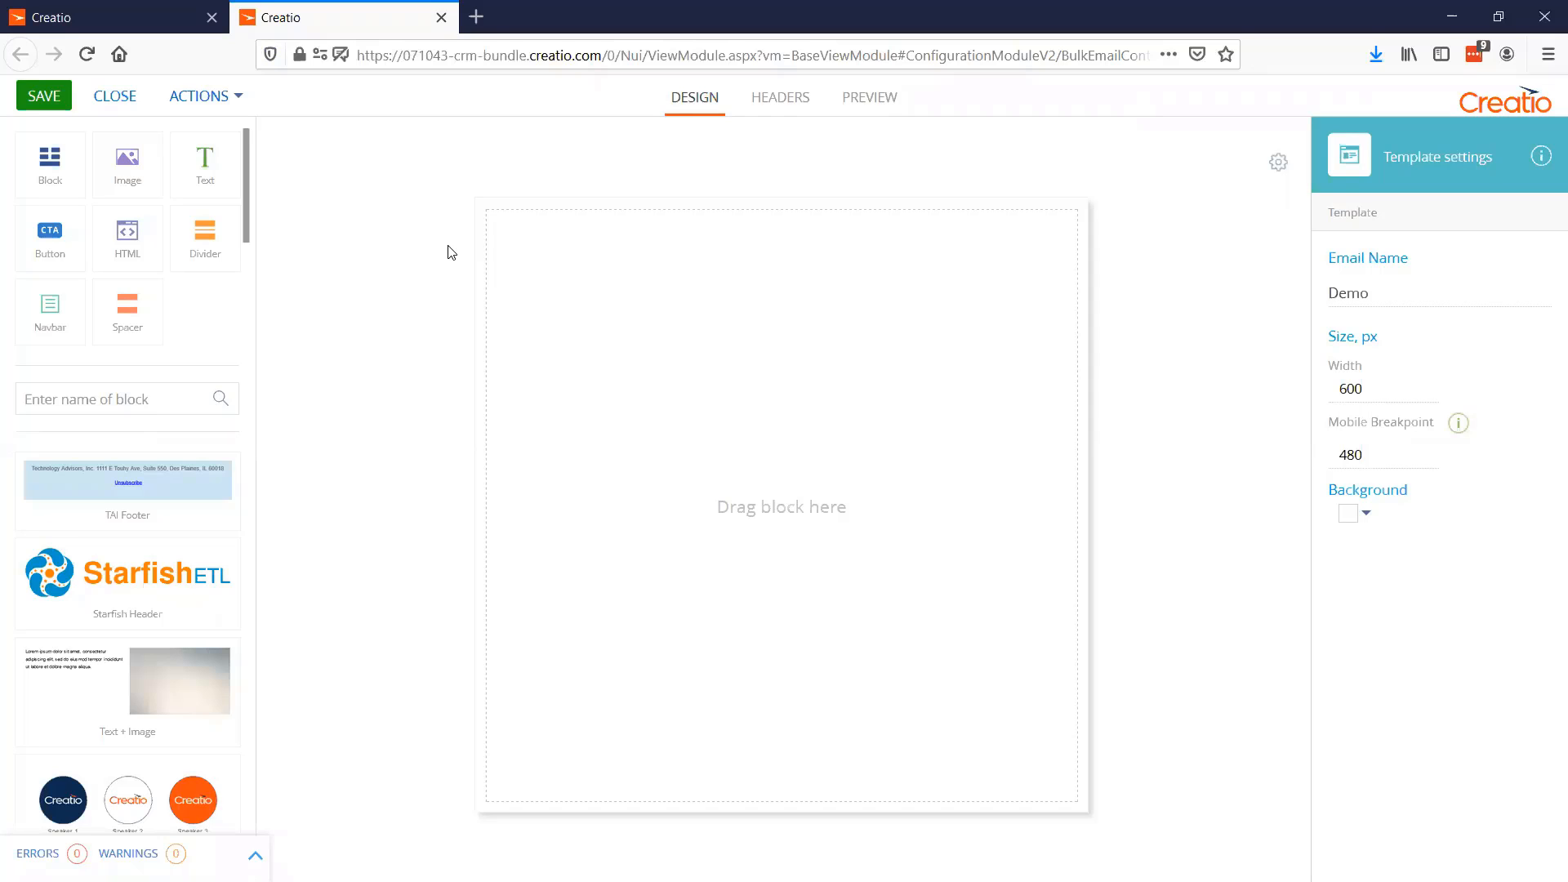
Examine the designer's template actions and look through the ready-made content blocks in the block library
{"action": "left_click", "coordinate": [234, 101]}
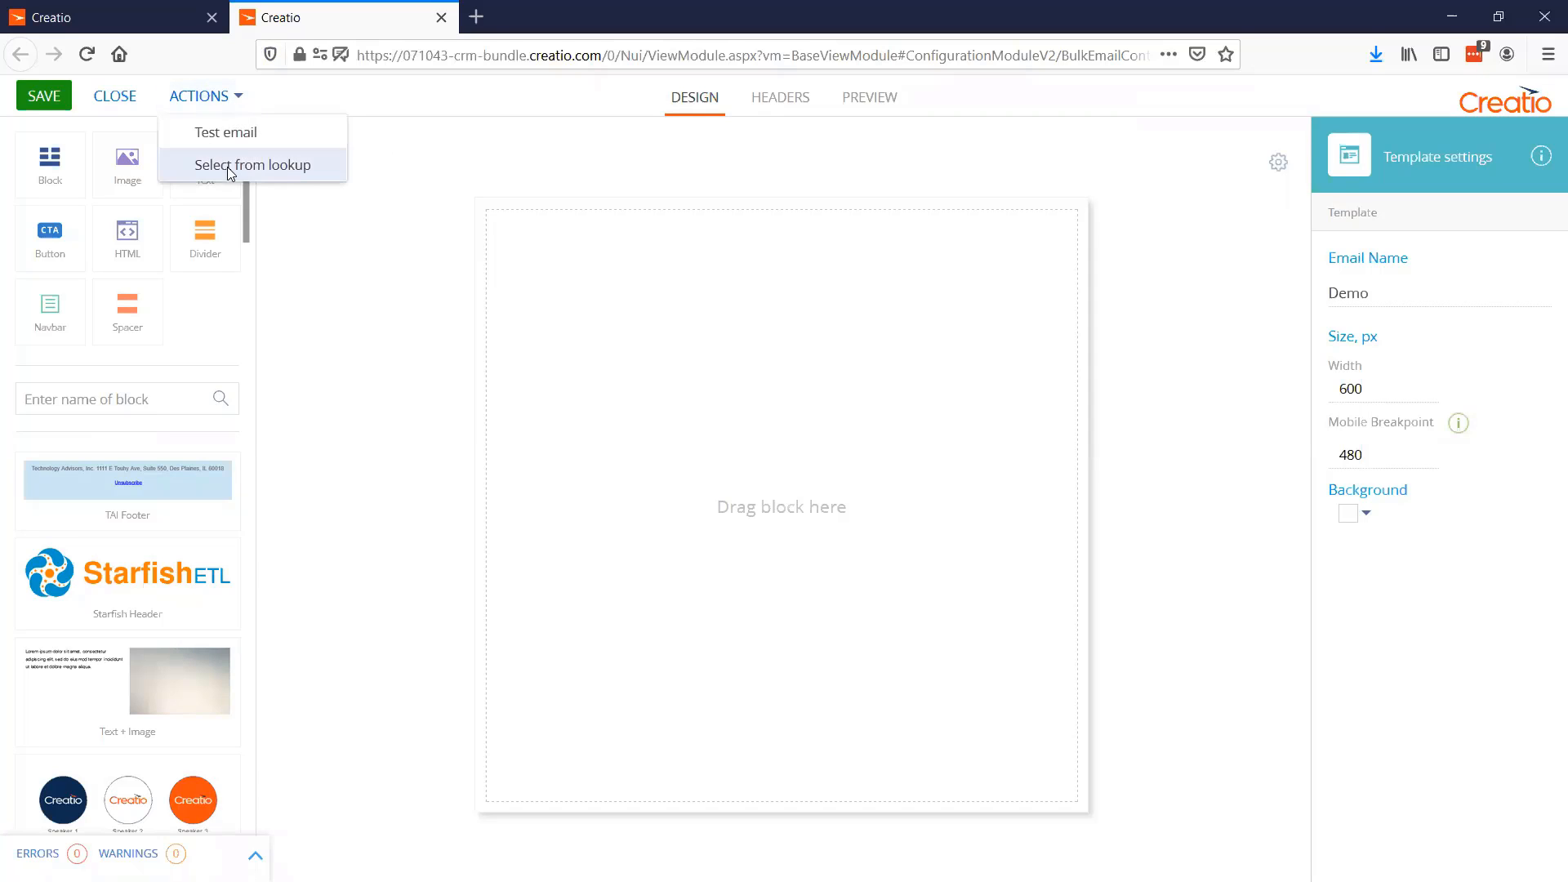
{"action": "left_click", "coordinate": [379, 98]}
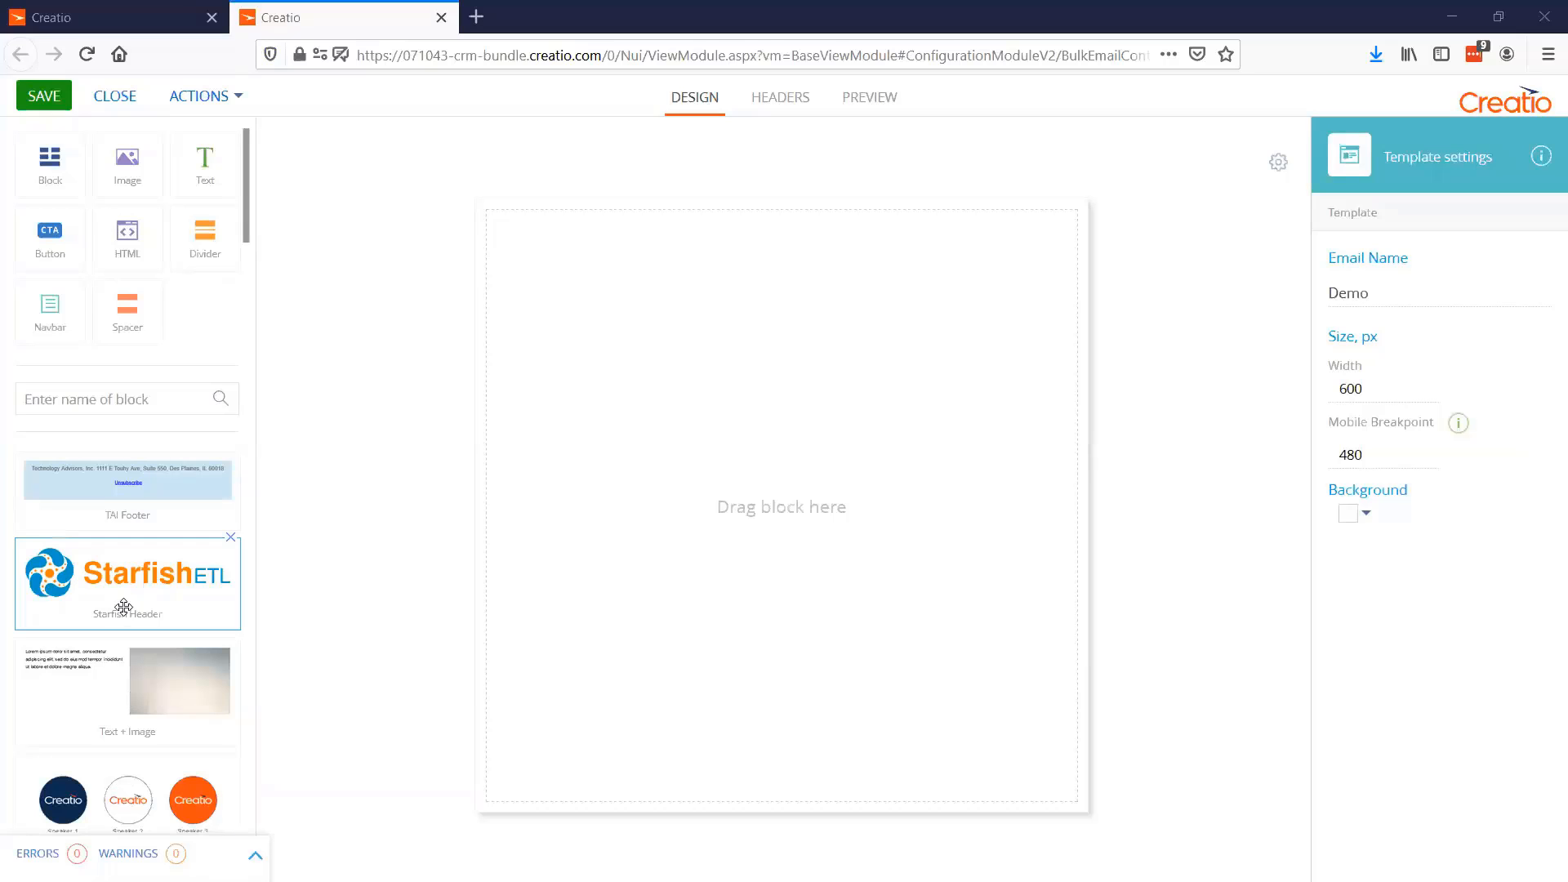
{"action": "scroll", "coordinate": [107, 608], "scroll_direction": "down", "scroll_amount": 3}
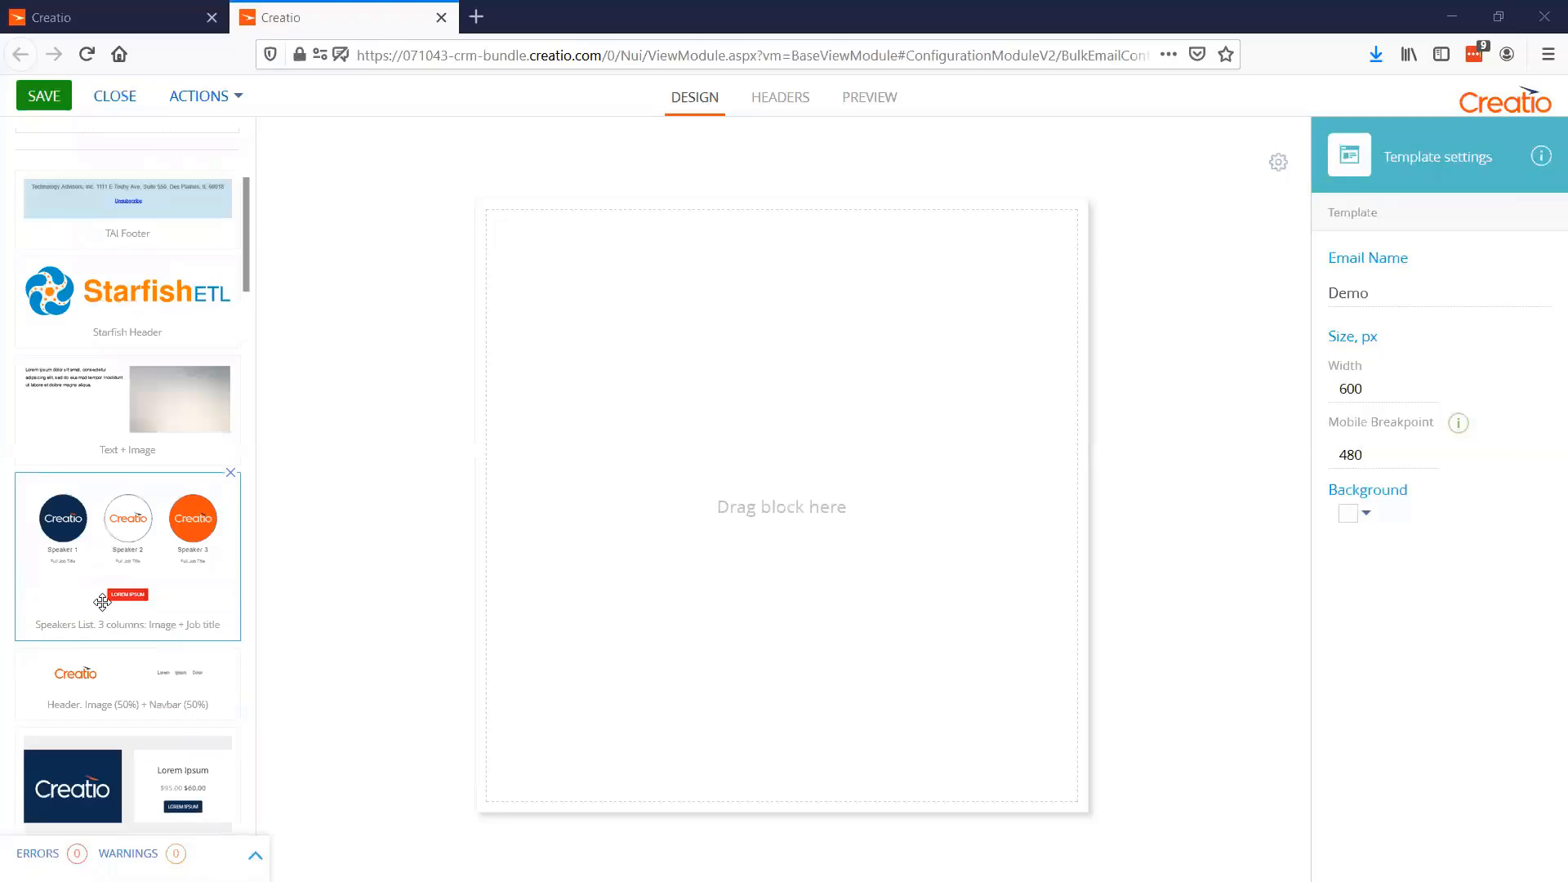
{"action": "scroll", "coordinate": [102, 602], "scroll_direction": "down", "scroll_amount": 5}
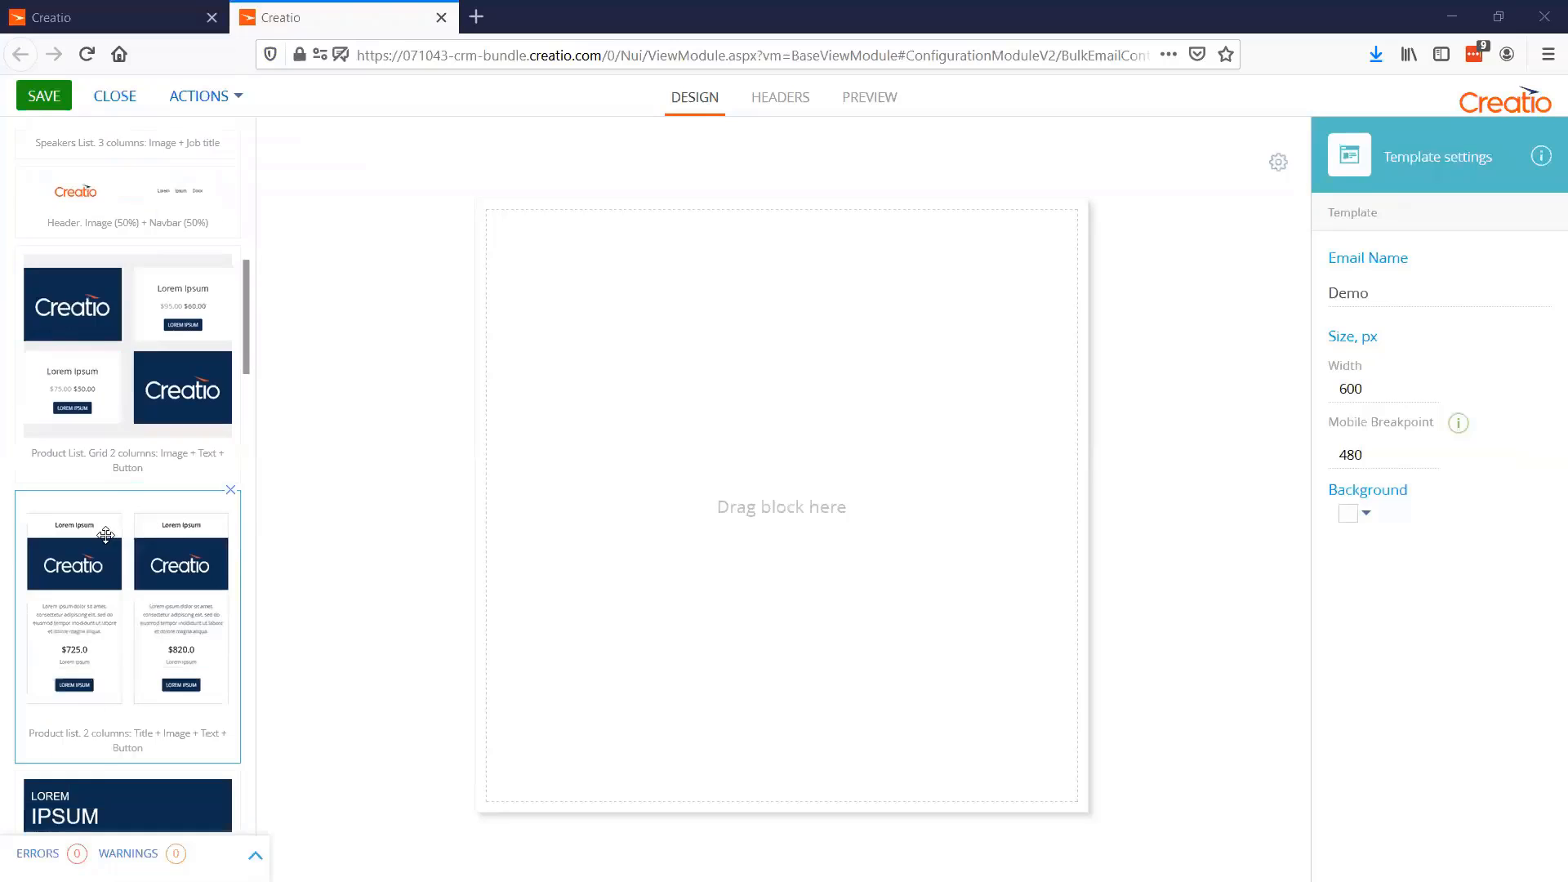
{"action": "scroll", "coordinate": [106, 535], "scroll_direction": "down", "scroll_amount": 9}
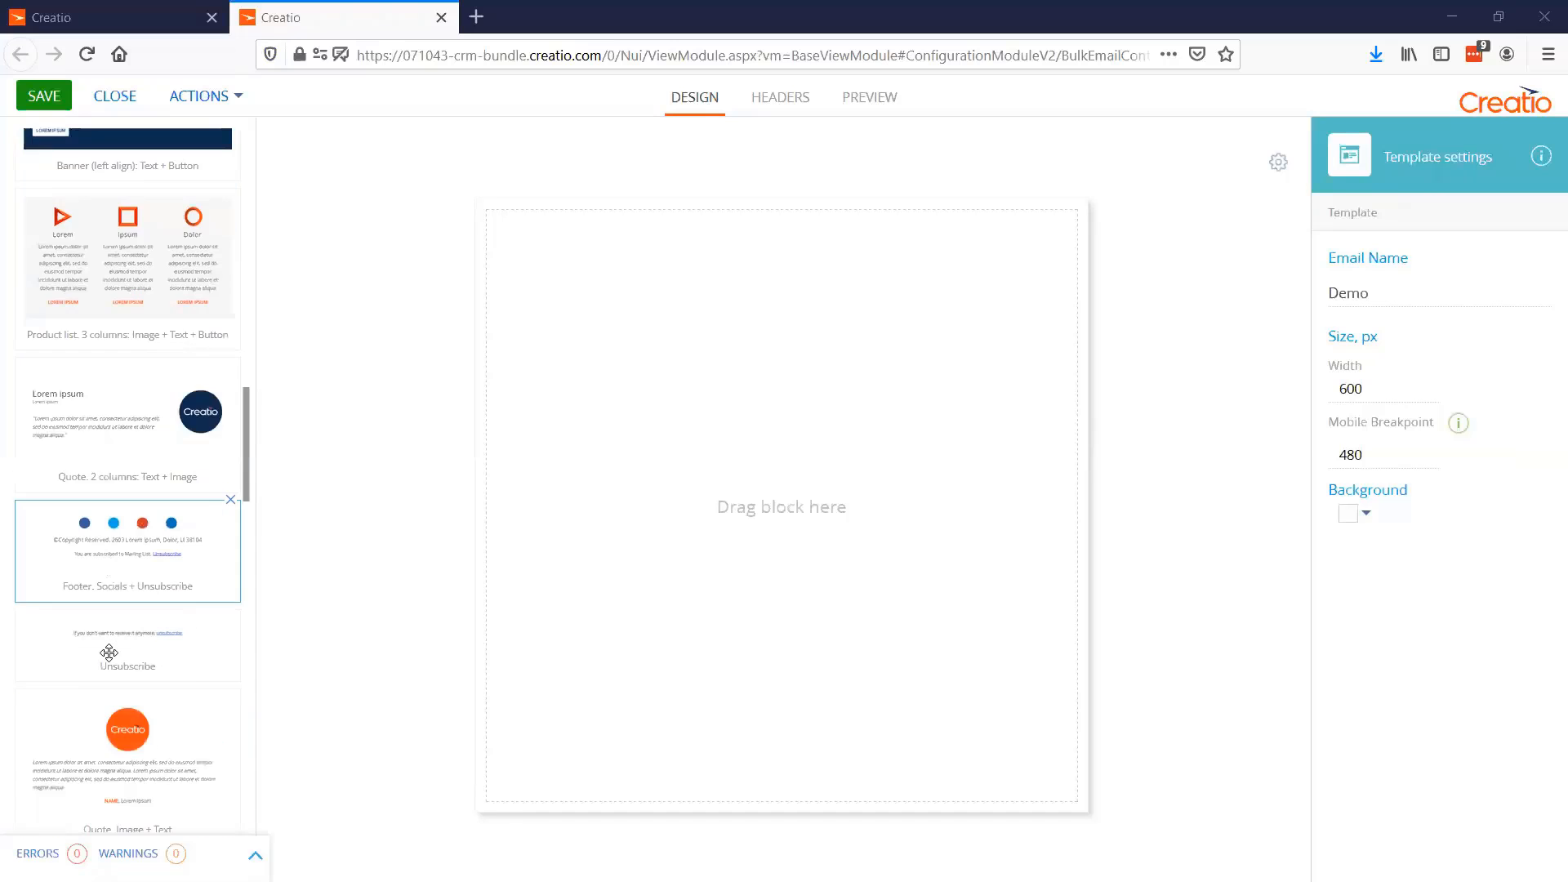
{"action": "scroll", "coordinate": [114, 637], "scroll_direction": "down", "scroll_amount": 4}
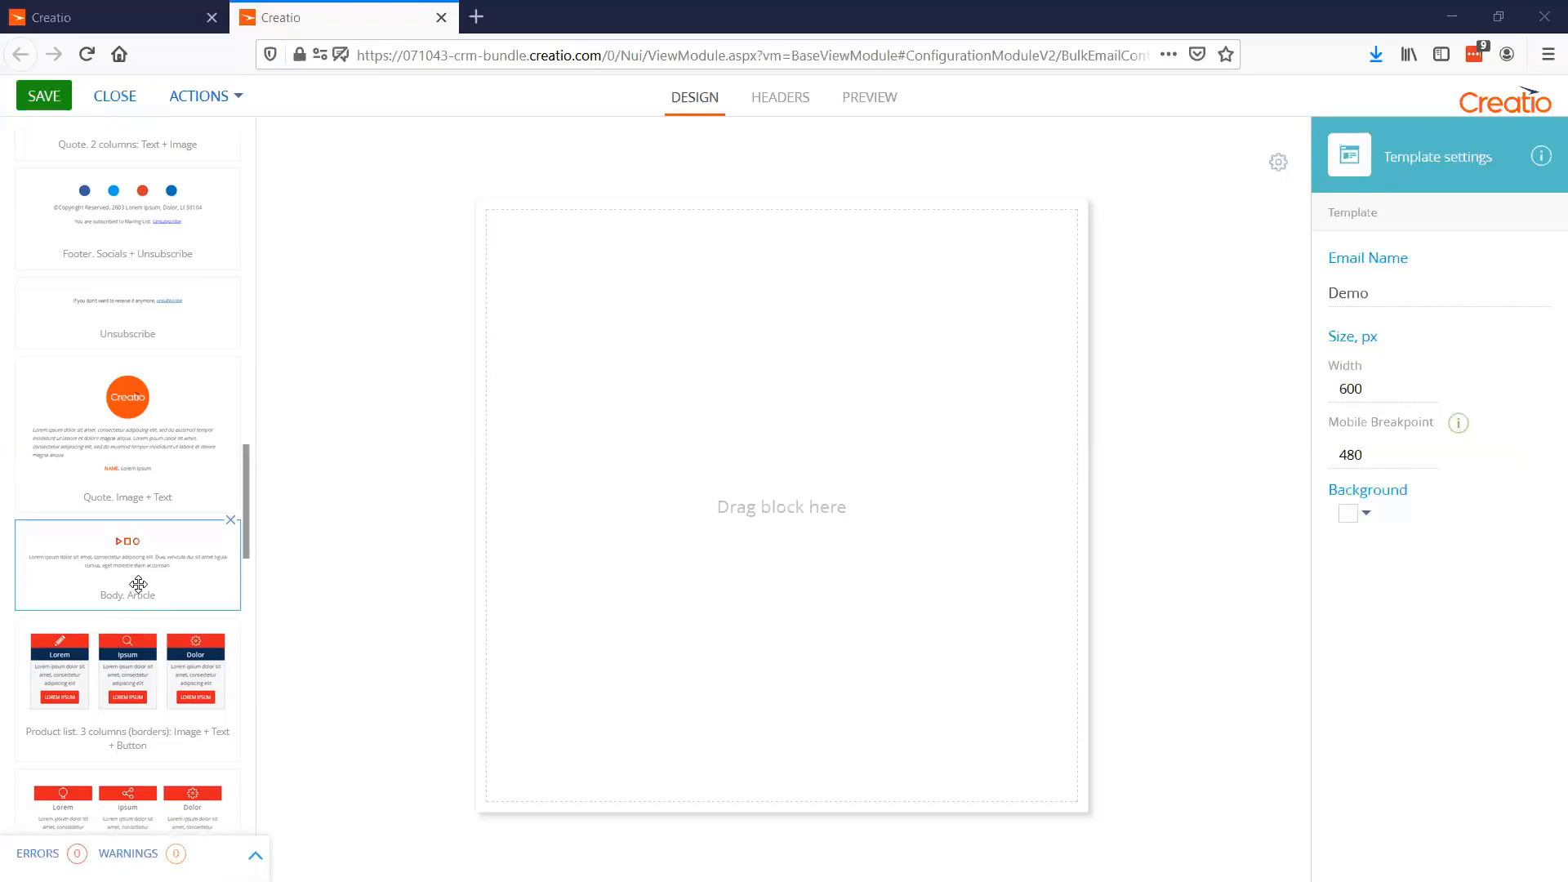
{"action": "scroll", "coordinate": [138, 585], "scroll_direction": "up", "scroll_amount": 5}
{"action": "scroll", "coordinate": [138, 592], "scroll_direction": "down", "scroll_amount": 5}
{"action": "scroll", "coordinate": [133, 455], "scroll_direction": "up", "scroll_amount": 4}
{"action": "scroll", "coordinate": [133, 455], "scroll_direction": "up", "scroll_amount": 15}
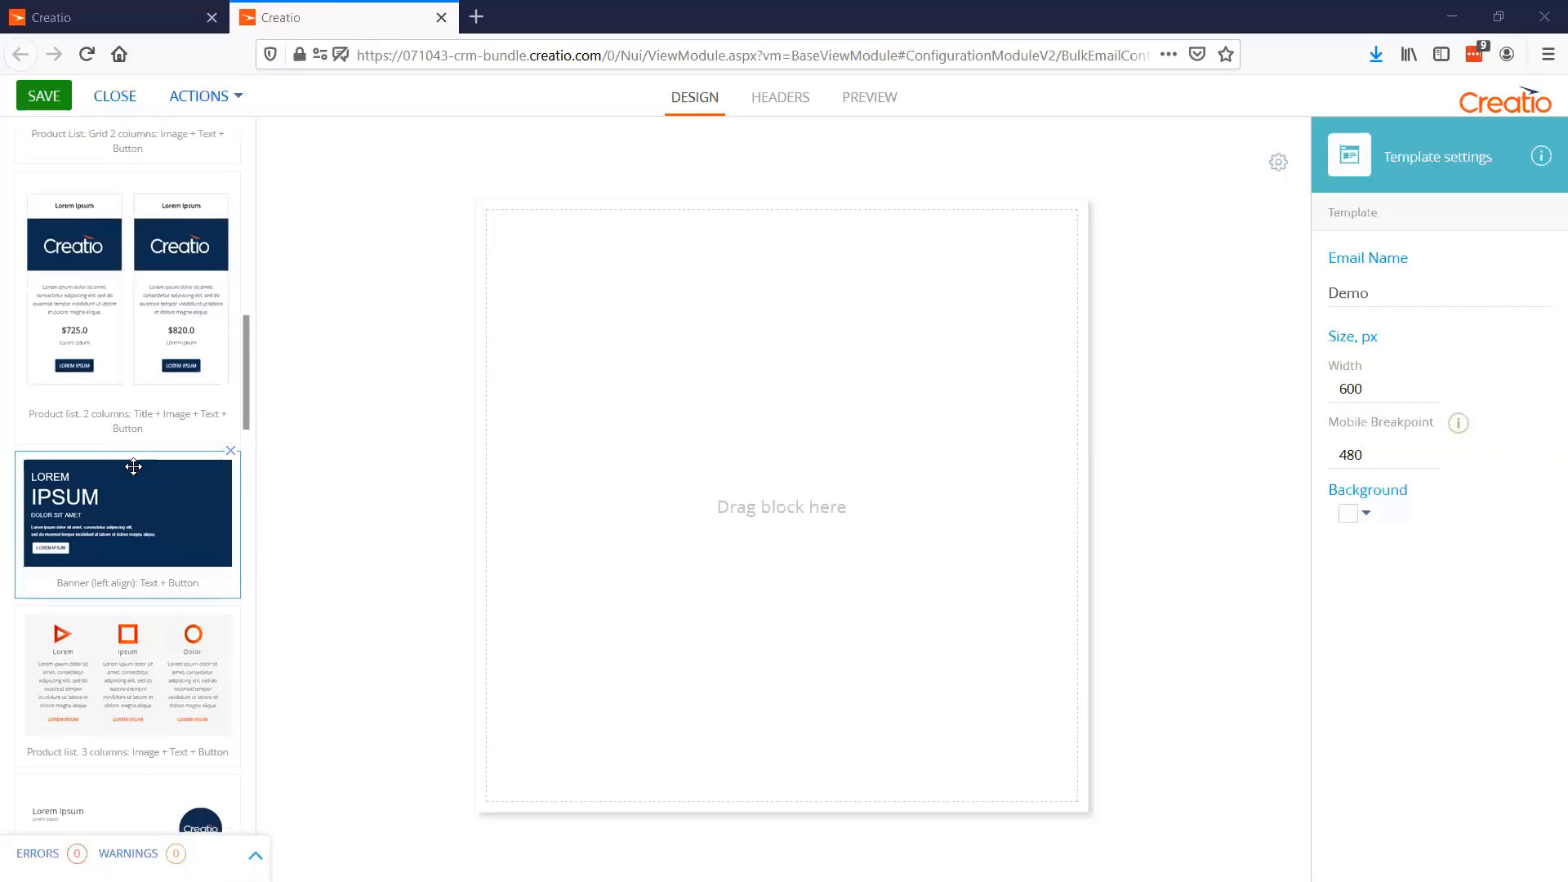
{"action": "scroll", "coordinate": [113, 599], "scroll_direction": "up", "scroll_amount": 1}
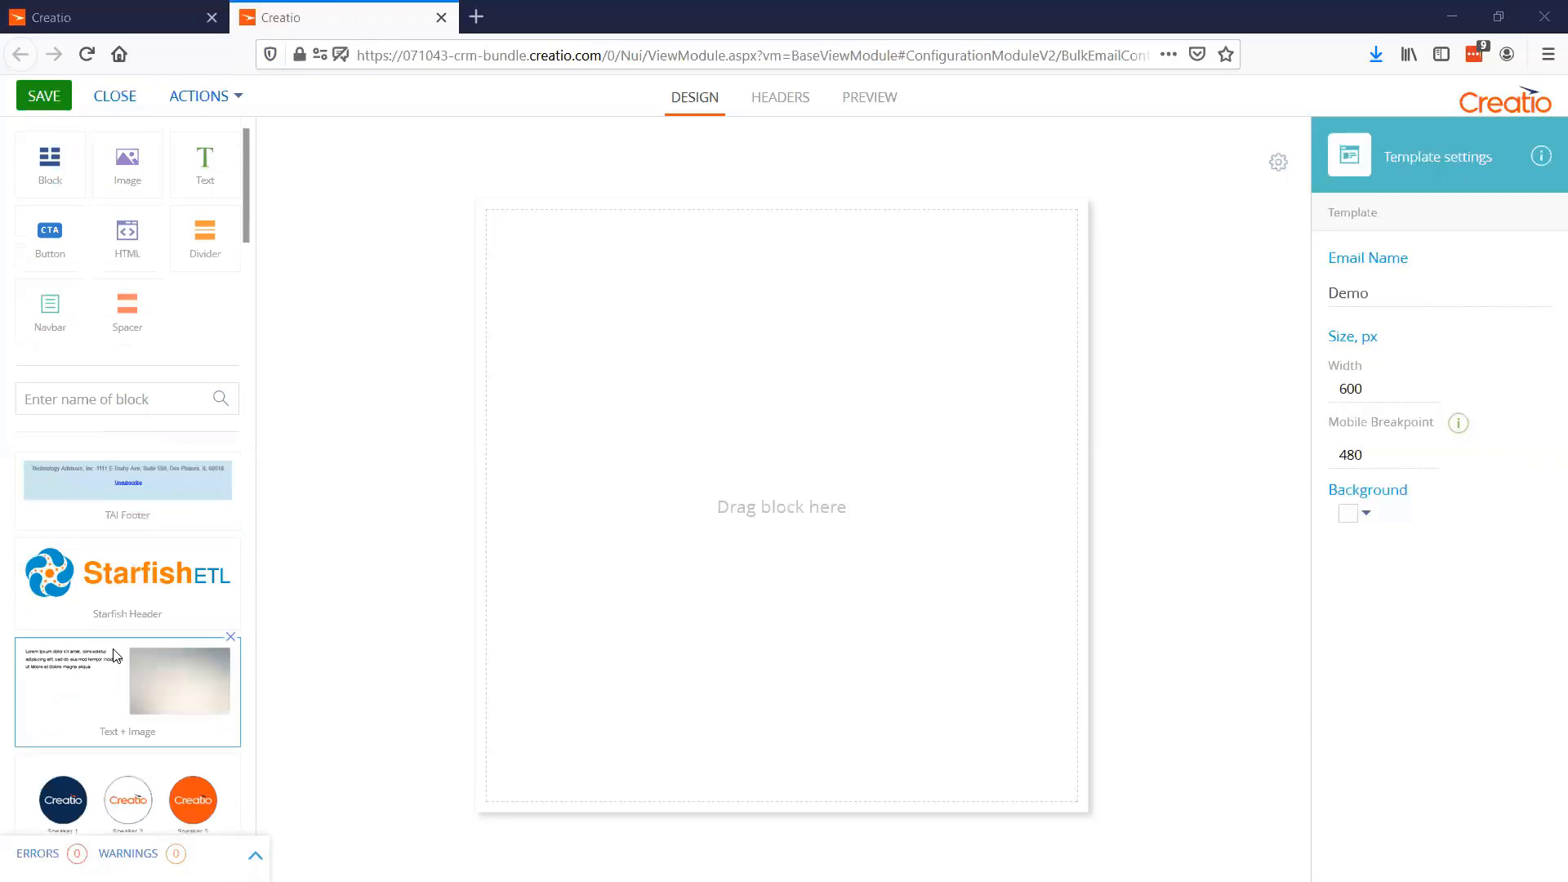
Place the Starfish Header and TAI Footer blocks in the template, with the Text + Image block between them
{"action": "scroll", "coordinate": [123, 523], "scroll_direction": "down", "scroll_amount": 2}
{"action": "left_click_drag", "start_coordinate": [91, 429], "coordinate": [743, 255]}
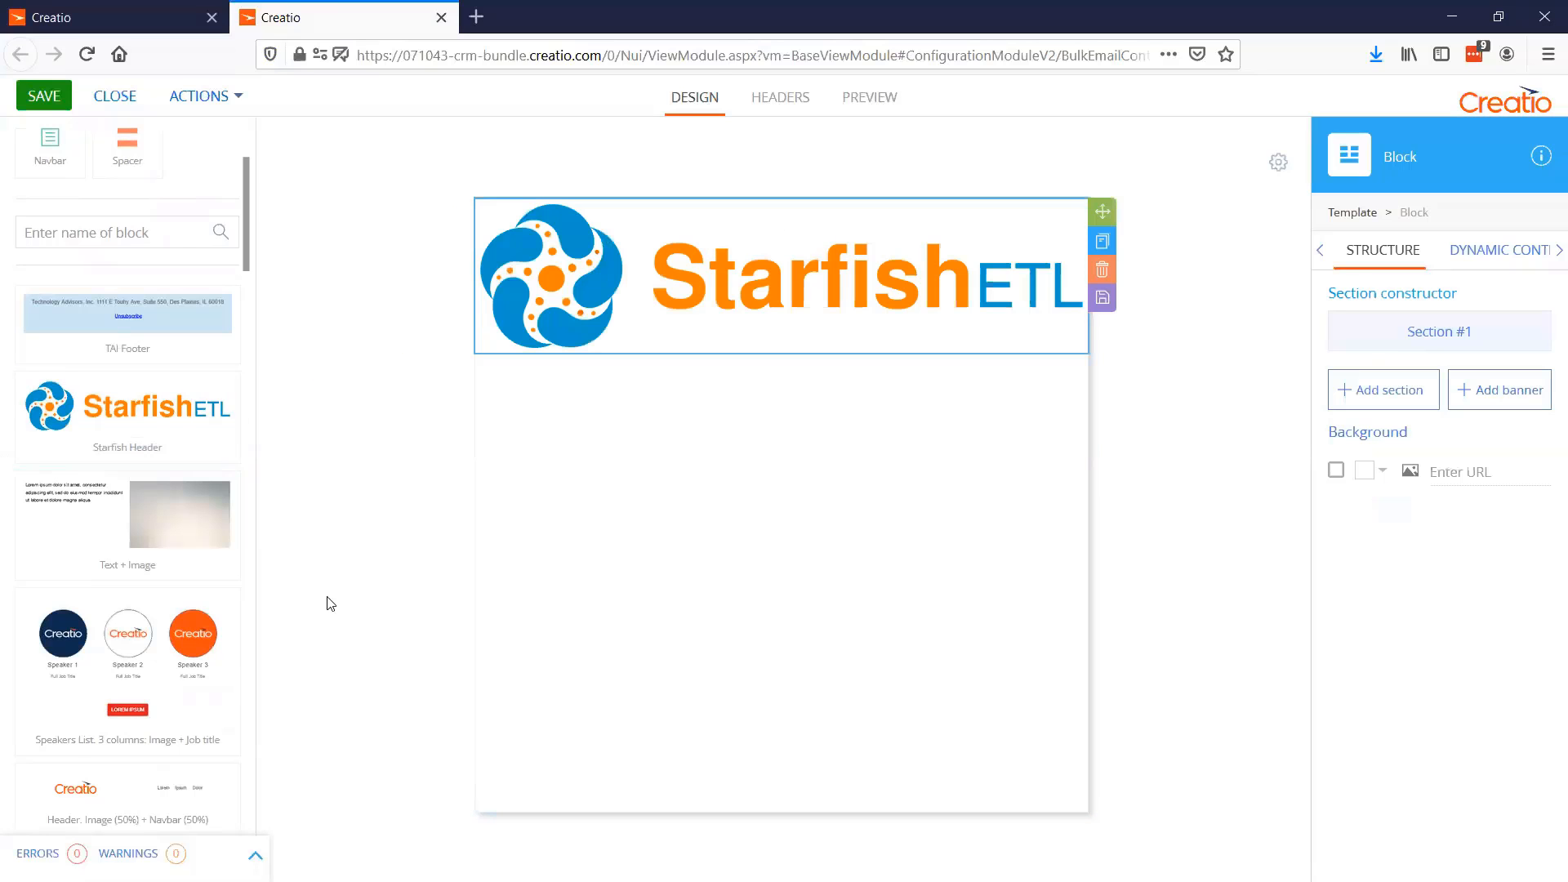
{"action": "left_click_drag", "start_coordinate": [209, 360], "coordinate": [749, 437]}
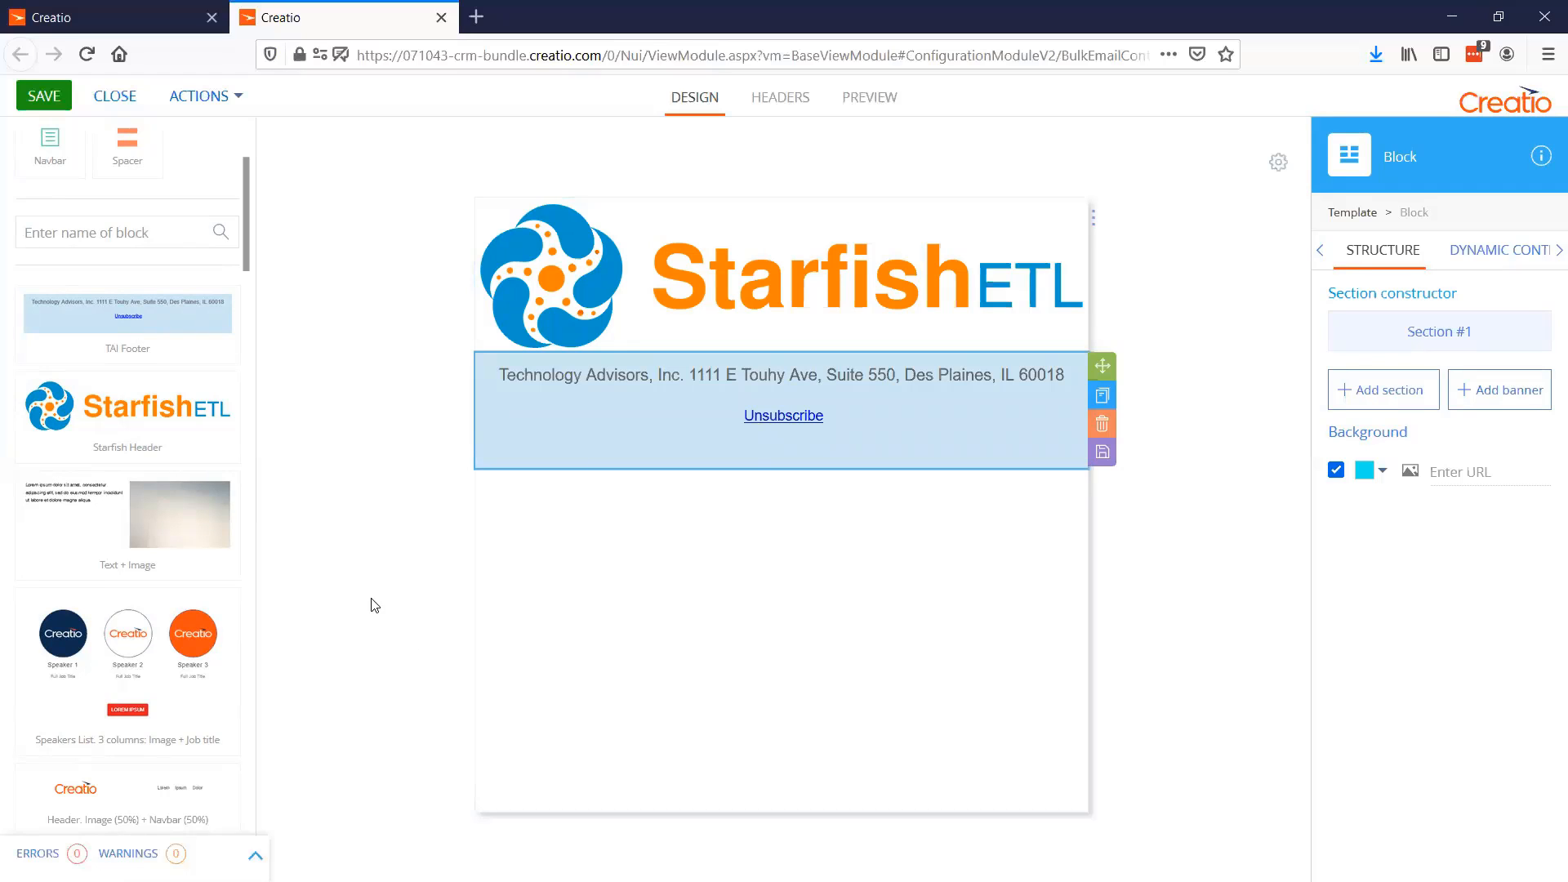
{"action": "mouse_move", "coordinate": [116, 519]}
{"action": "left_mouse_down"}
{"action": "mouse_move", "coordinate": [542, 403]}
{"action": "mouse_move", "coordinate": [674, 339]}
{"action": "mouse_move", "coordinate": [663, 441]}
{"action": "mouse_move", "coordinate": [674, 220]}
{"action": "mouse_move", "coordinate": [658, 466]}
{"action": "mouse_move", "coordinate": [663, 353]}
{"action": "left_mouse_up"}
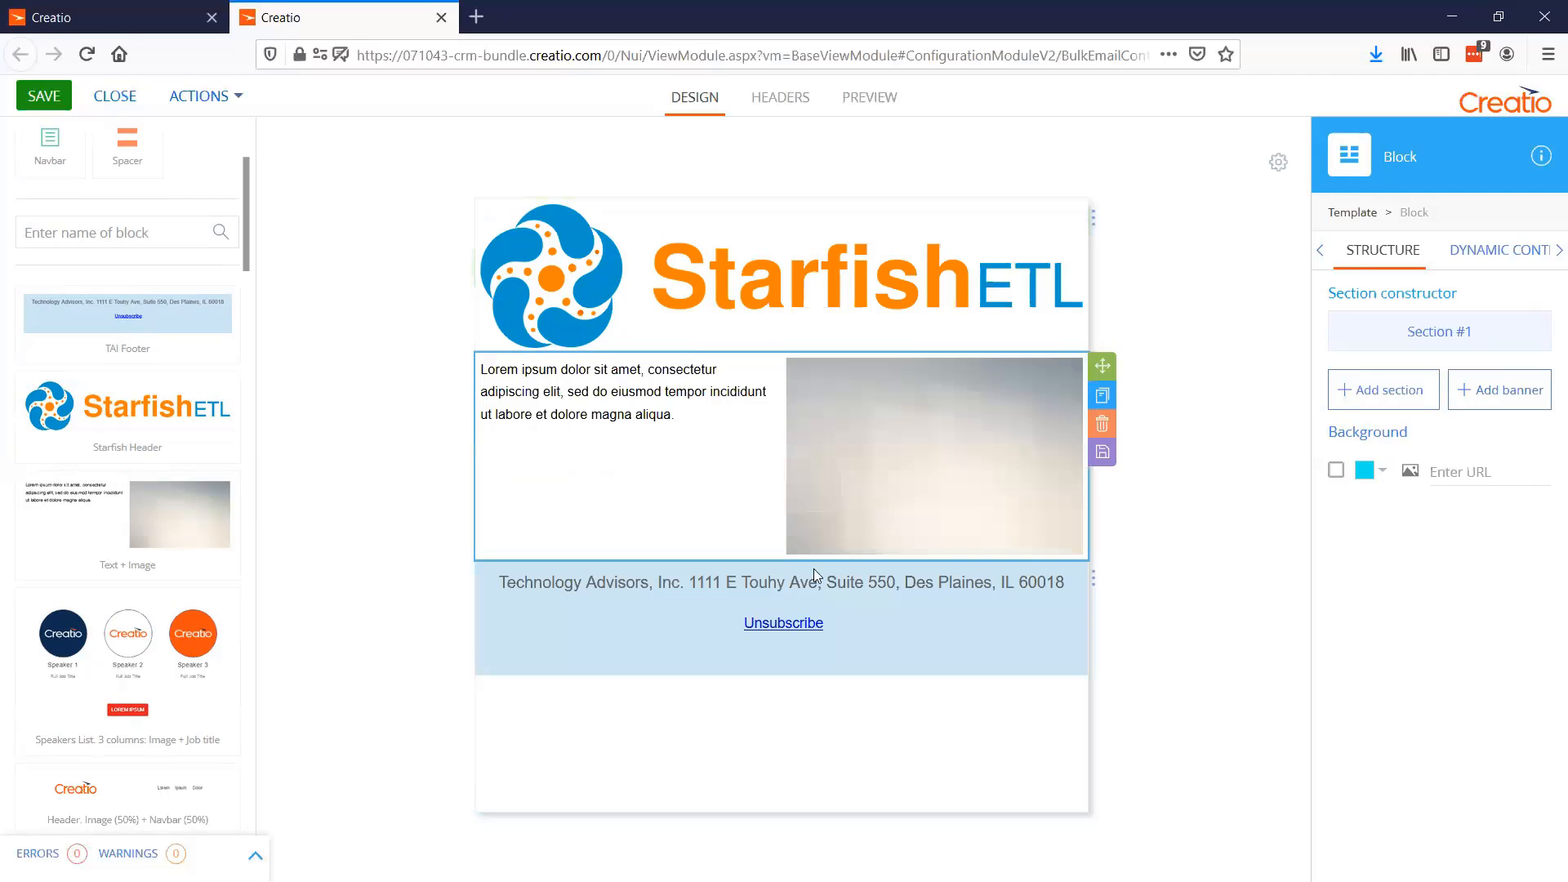
{"action": "left_click_drag", "start_coordinate": [1094, 574], "coordinate": [1081, 700]}
{"action": "left_click_drag", "start_coordinate": [1109, 481], "coordinate": [1037, 338]}
Insert an empty block between the Text + Image block and the footer, and divide its section into two equalized columns
{"action": "scroll", "coordinate": [157, 396], "scroll_direction": "up", "scroll_amount": 3}
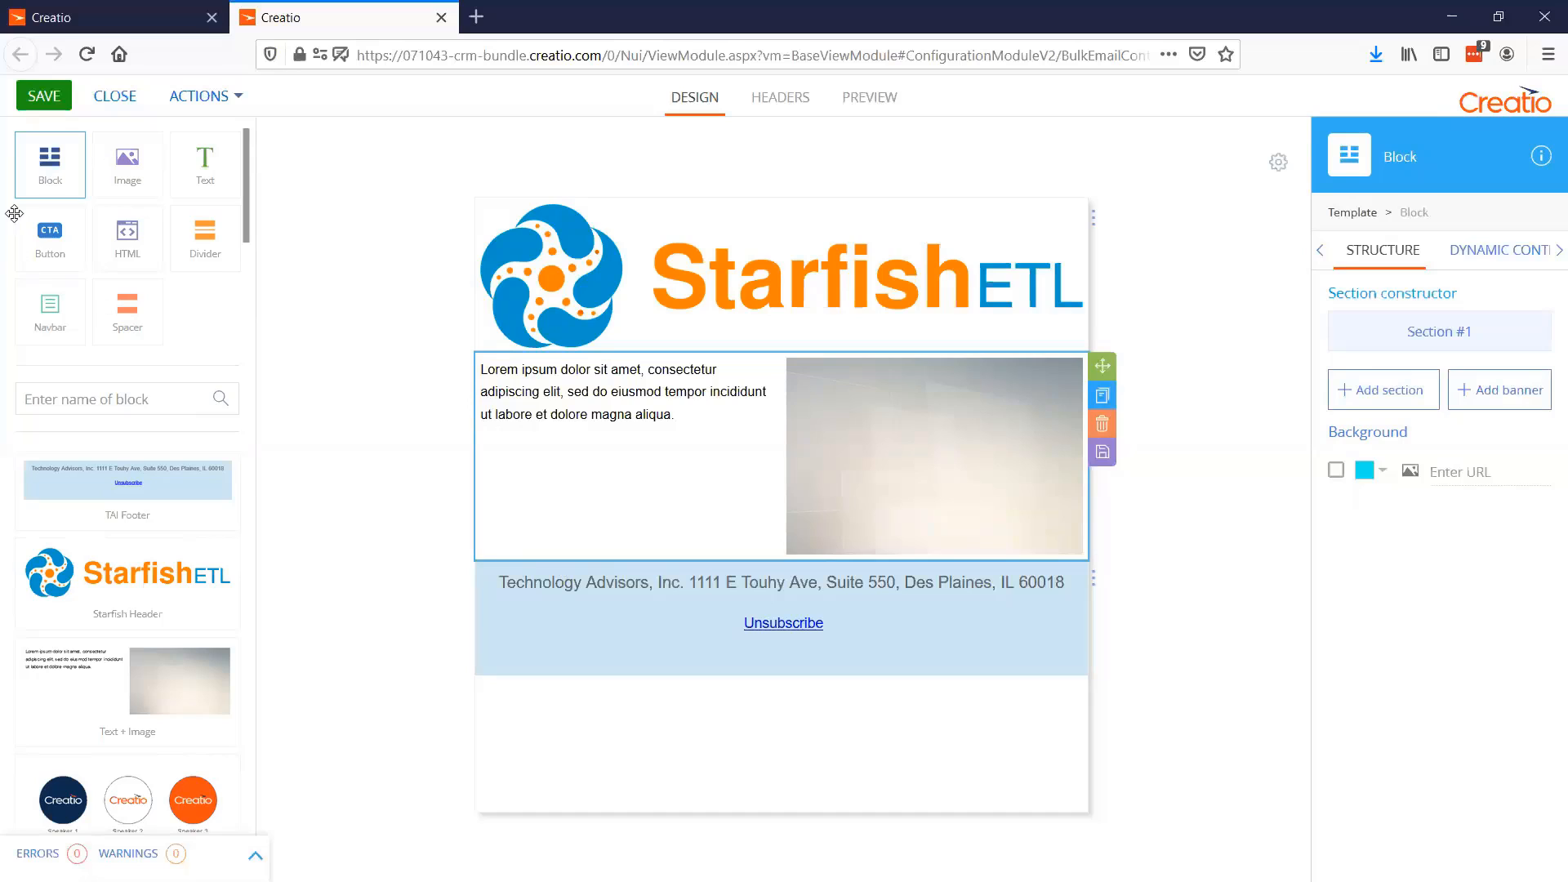
{"action": "left_click_drag", "start_coordinate": [50, 167], "coordinate": [530, 553]}
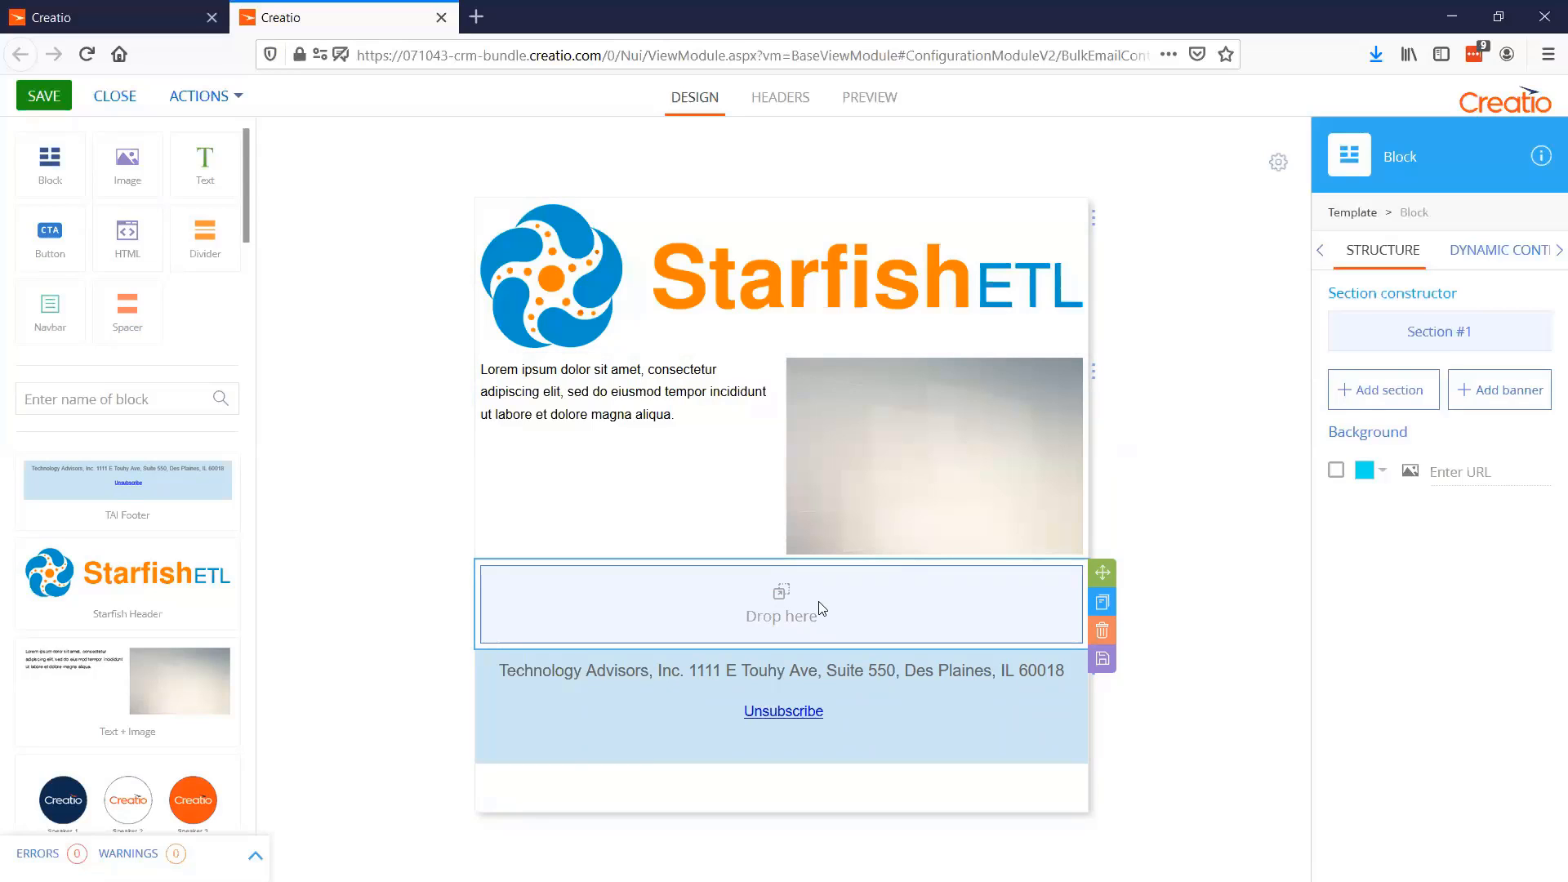
{"action": "left_click", "coordinate": [1399, 333]}
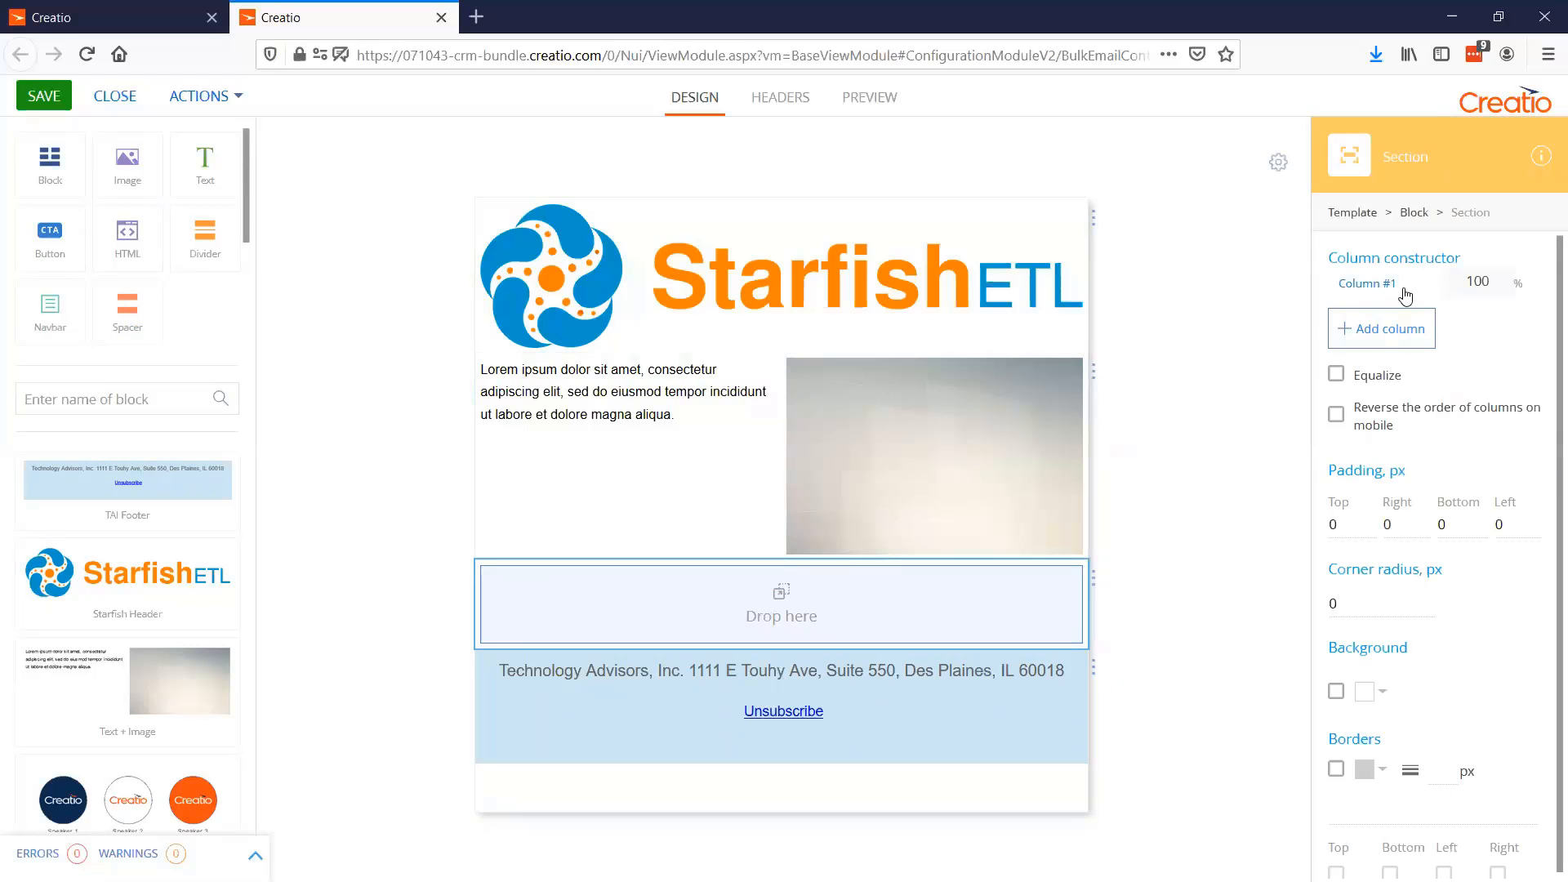
{"action": "left_click", "coordinate": [1389, 338]}
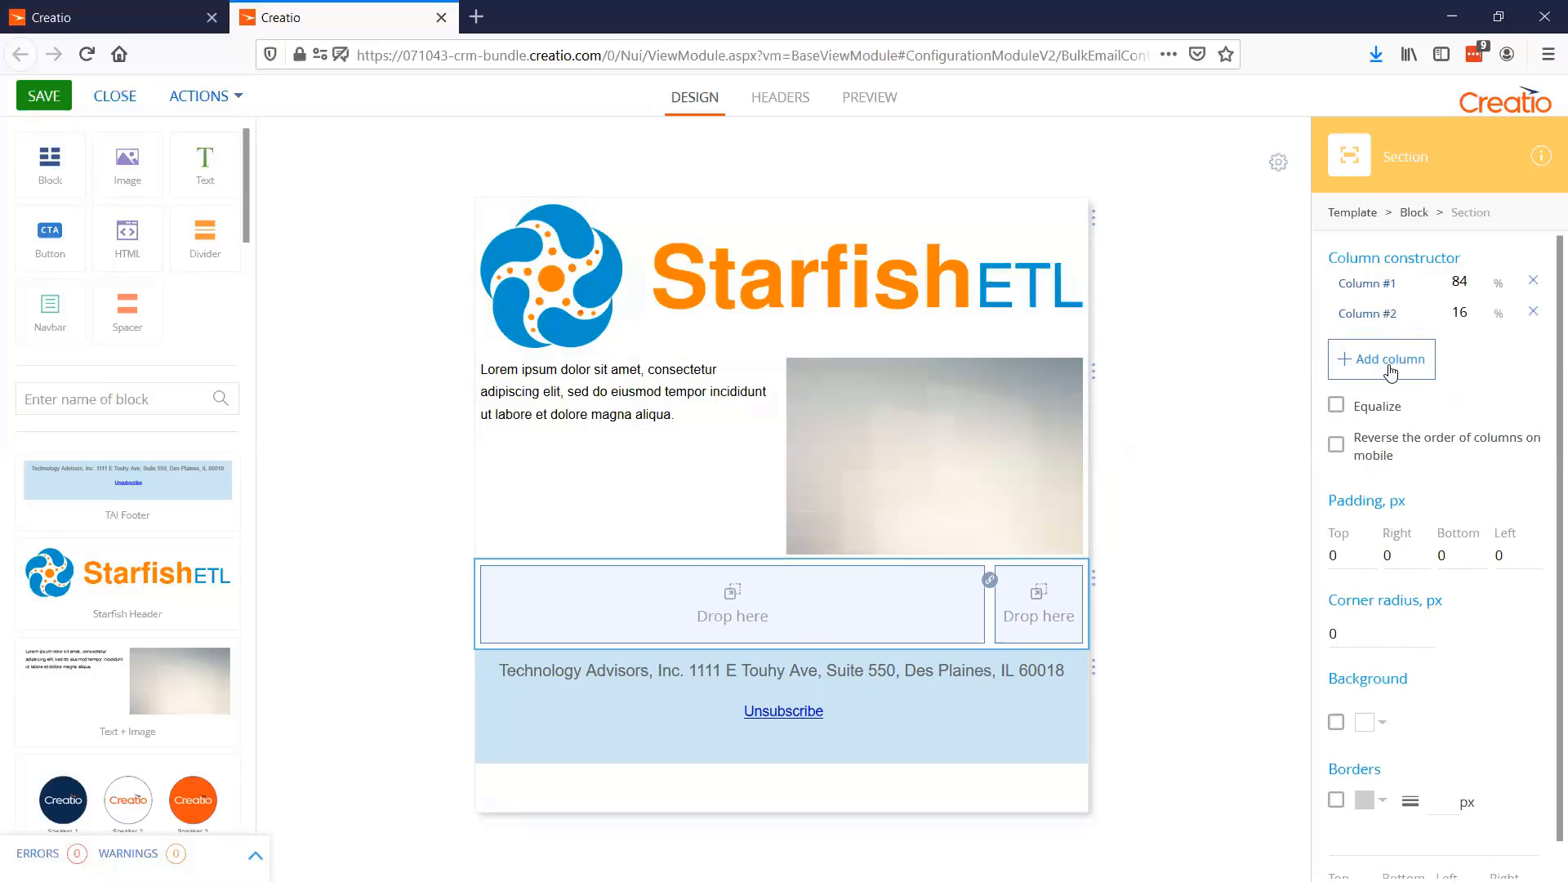
{"action": "left_click", "coordinate": [1389, 369]}
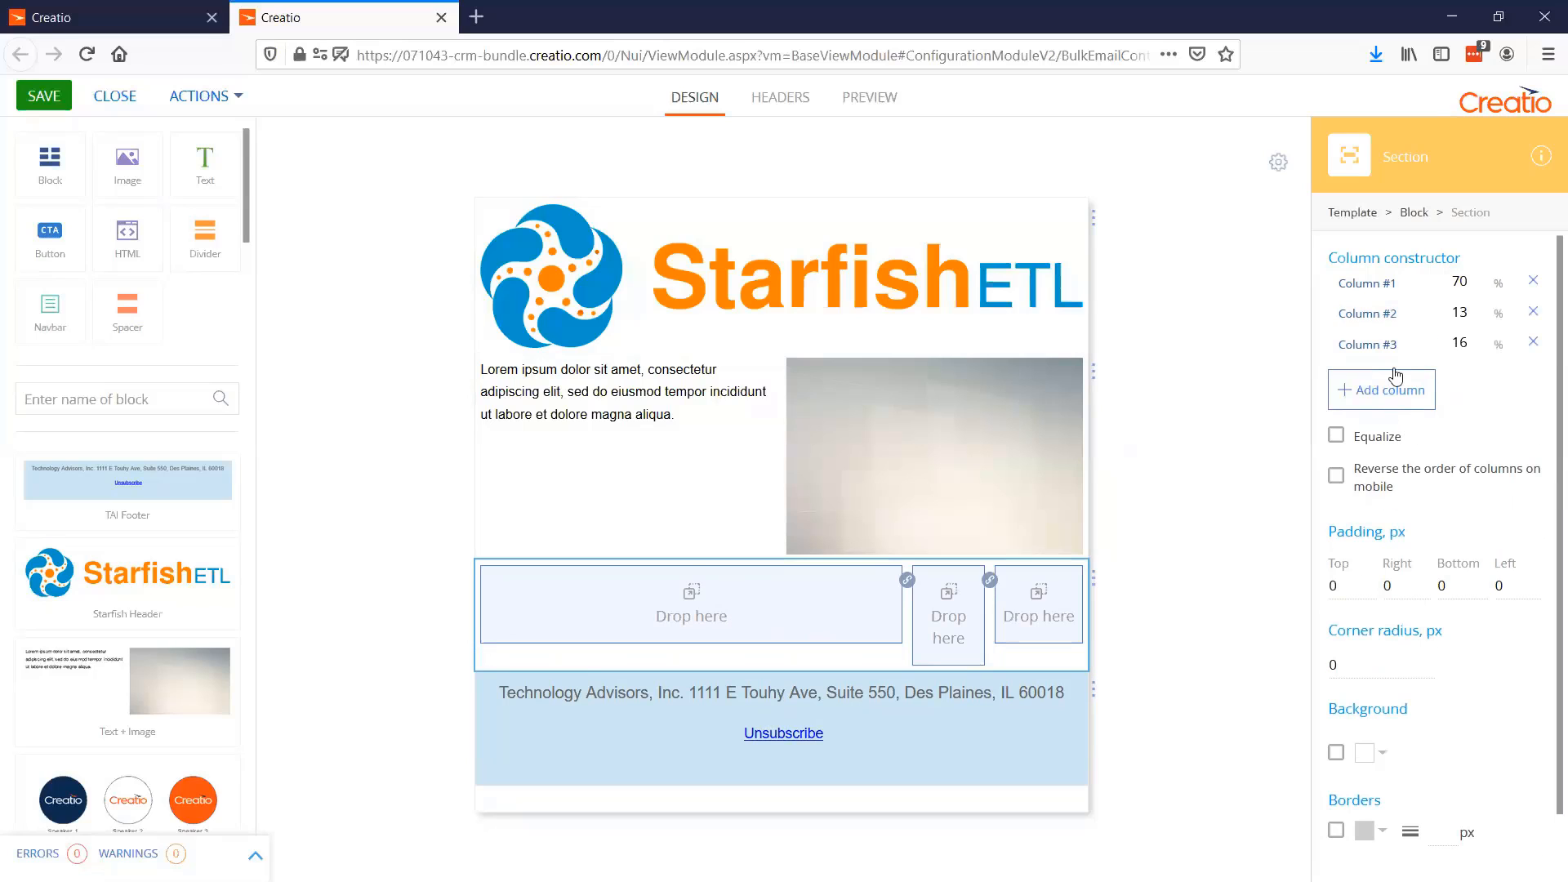
{"action": "left_click", "coordinate": [1534, 344]}
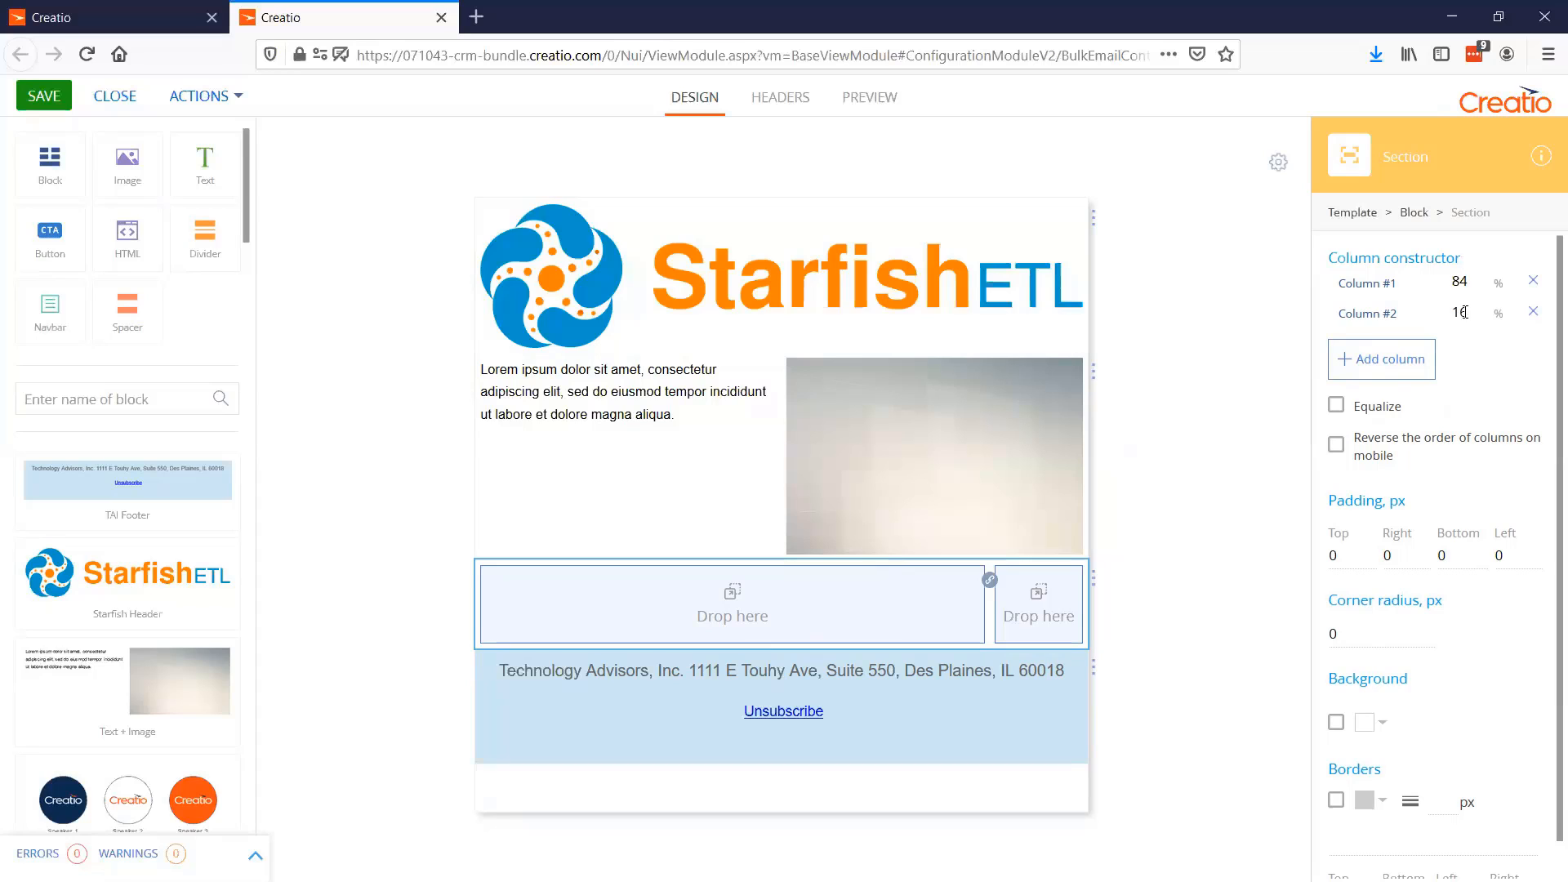
{"action": "left_click", "coordinate": [1336, 406]}
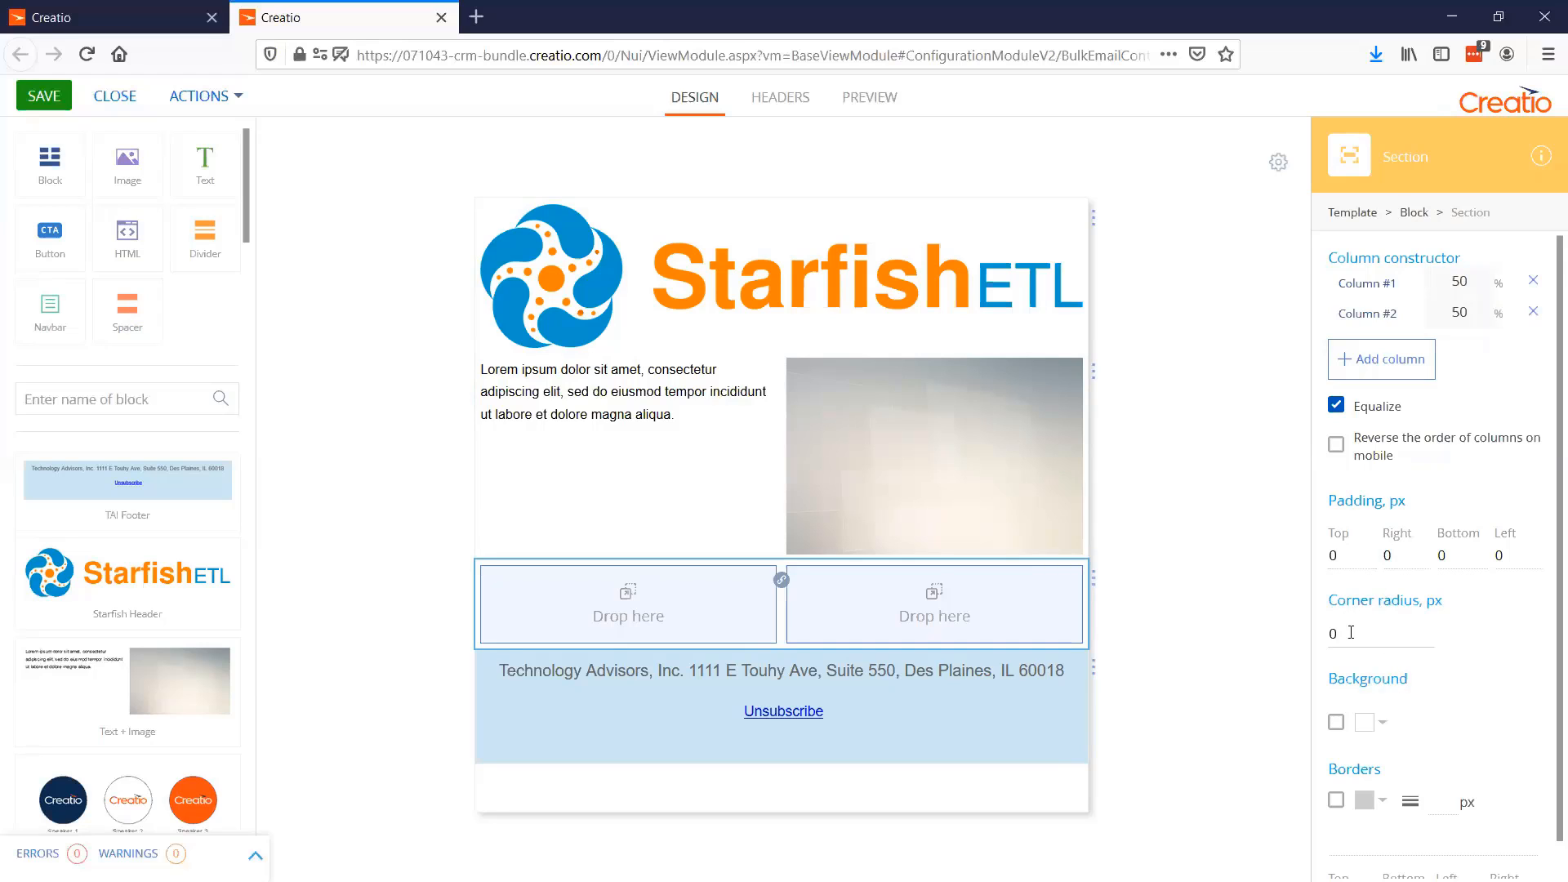
Fill the new block with an image element in the first column and a text element in the second
{"action": "scroll", "coordinate": [1327, 724], "scroll_direction": "down", "scroll_amount": 1}
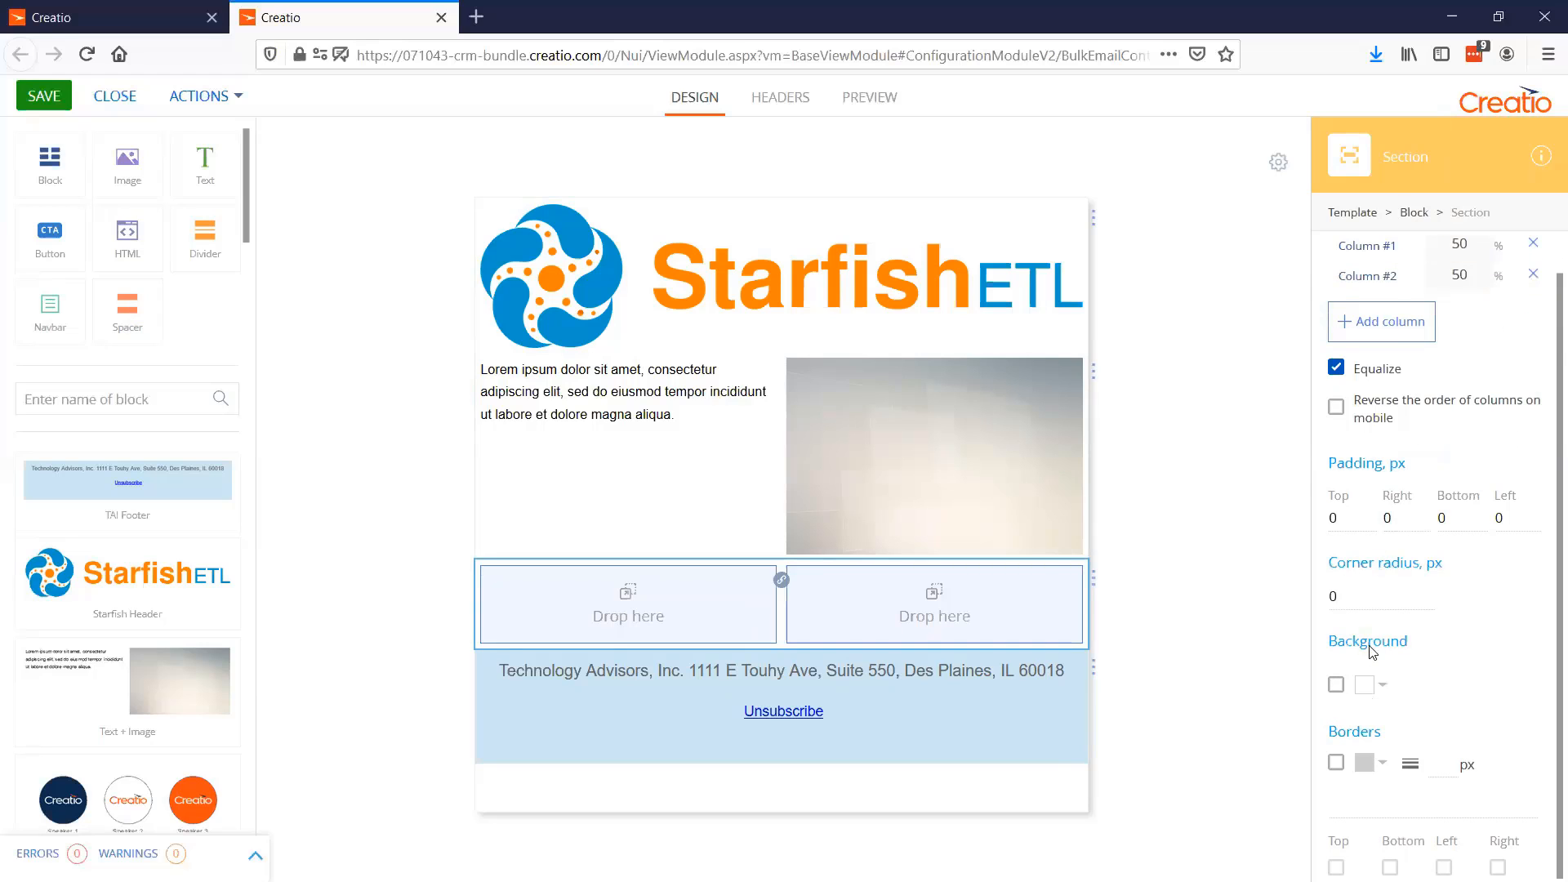
{"action": "scroll", "coordinate": [1372, 652], "scroll_direction": "up", "scroll_amount": 1}
{"action": "scroll", "coordinate": [1372, 651], "scroll_direction": "down", "scroll_amount": 1}
{"action": "scroll", "coordinate": [1419, 698], "scroll_direction": "up", "scroll_amount": 1}
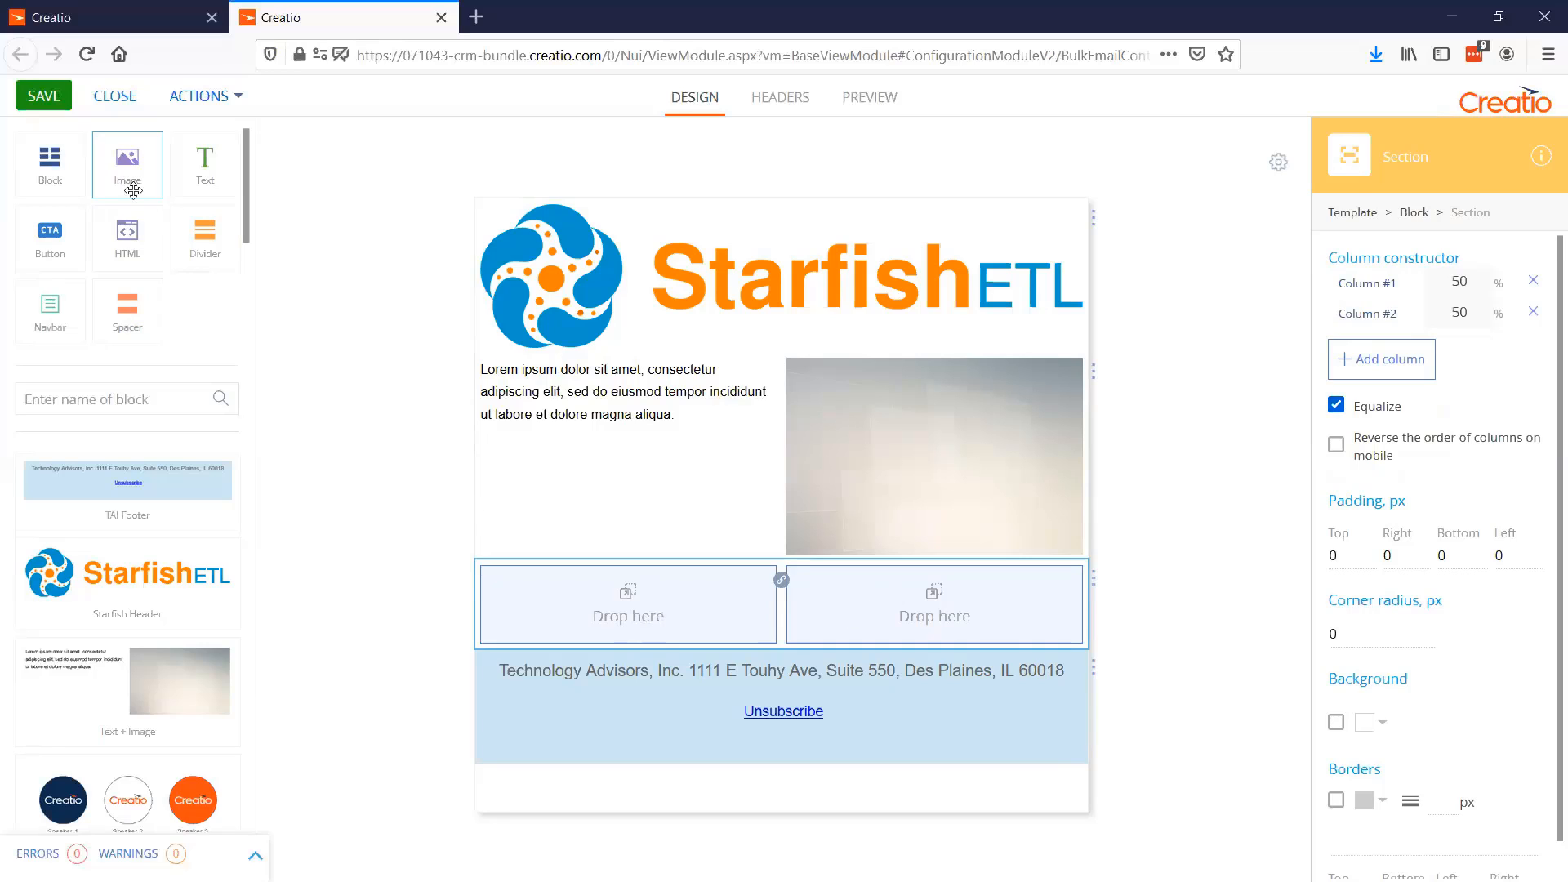
{"action": "left_click_drag", "start_coordinate": [133, 190], "coordinate": [609, 602]}
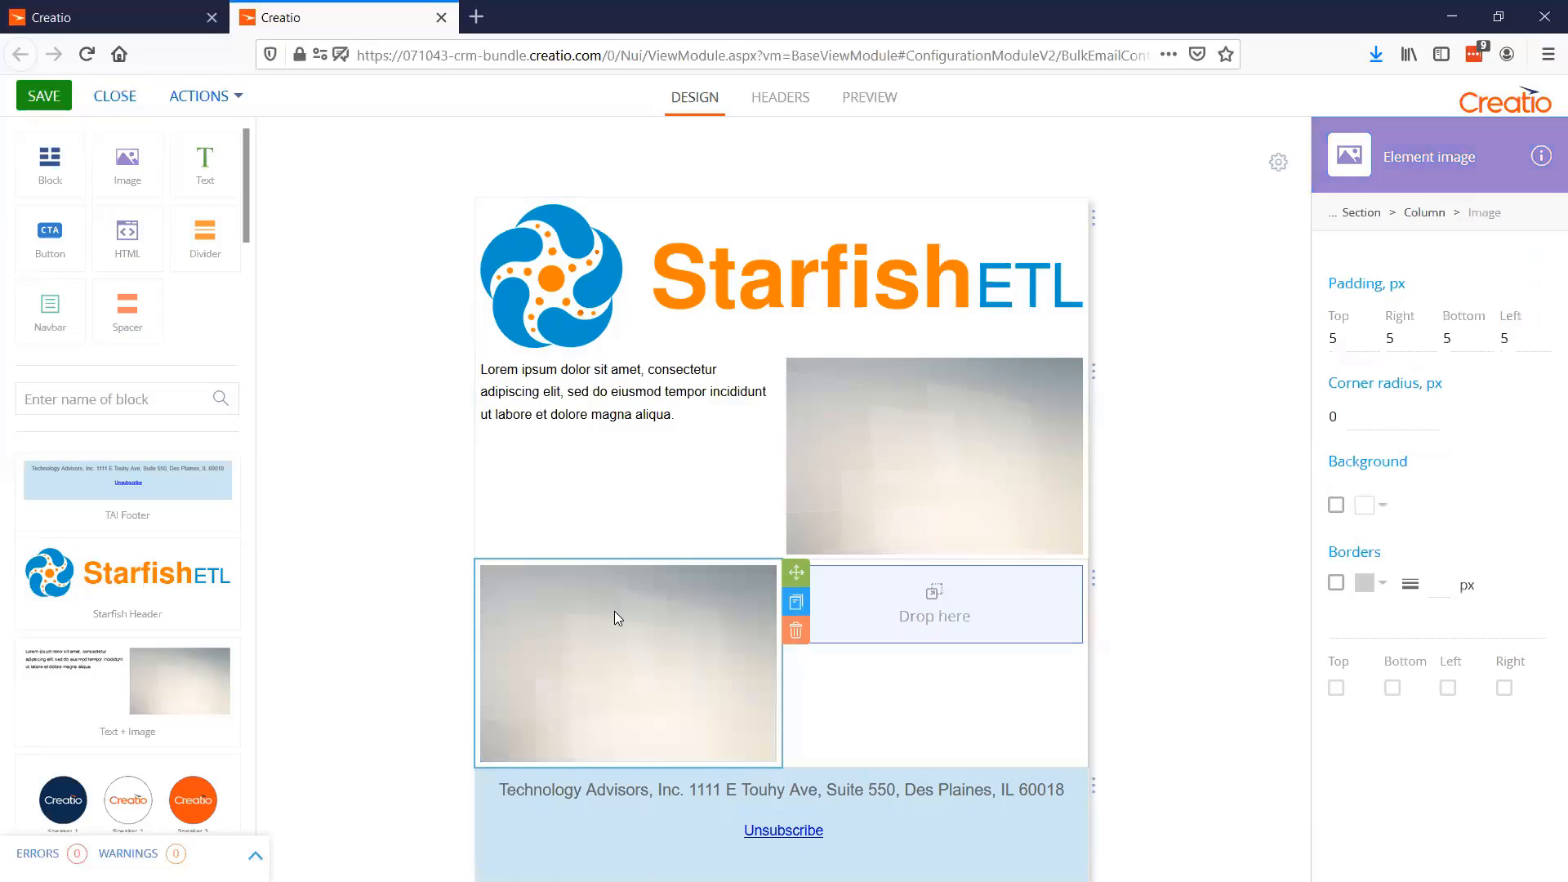
{"action": "left_click_drag", "start_coordinate": [205, 164], "coordinate": [913, 612]}
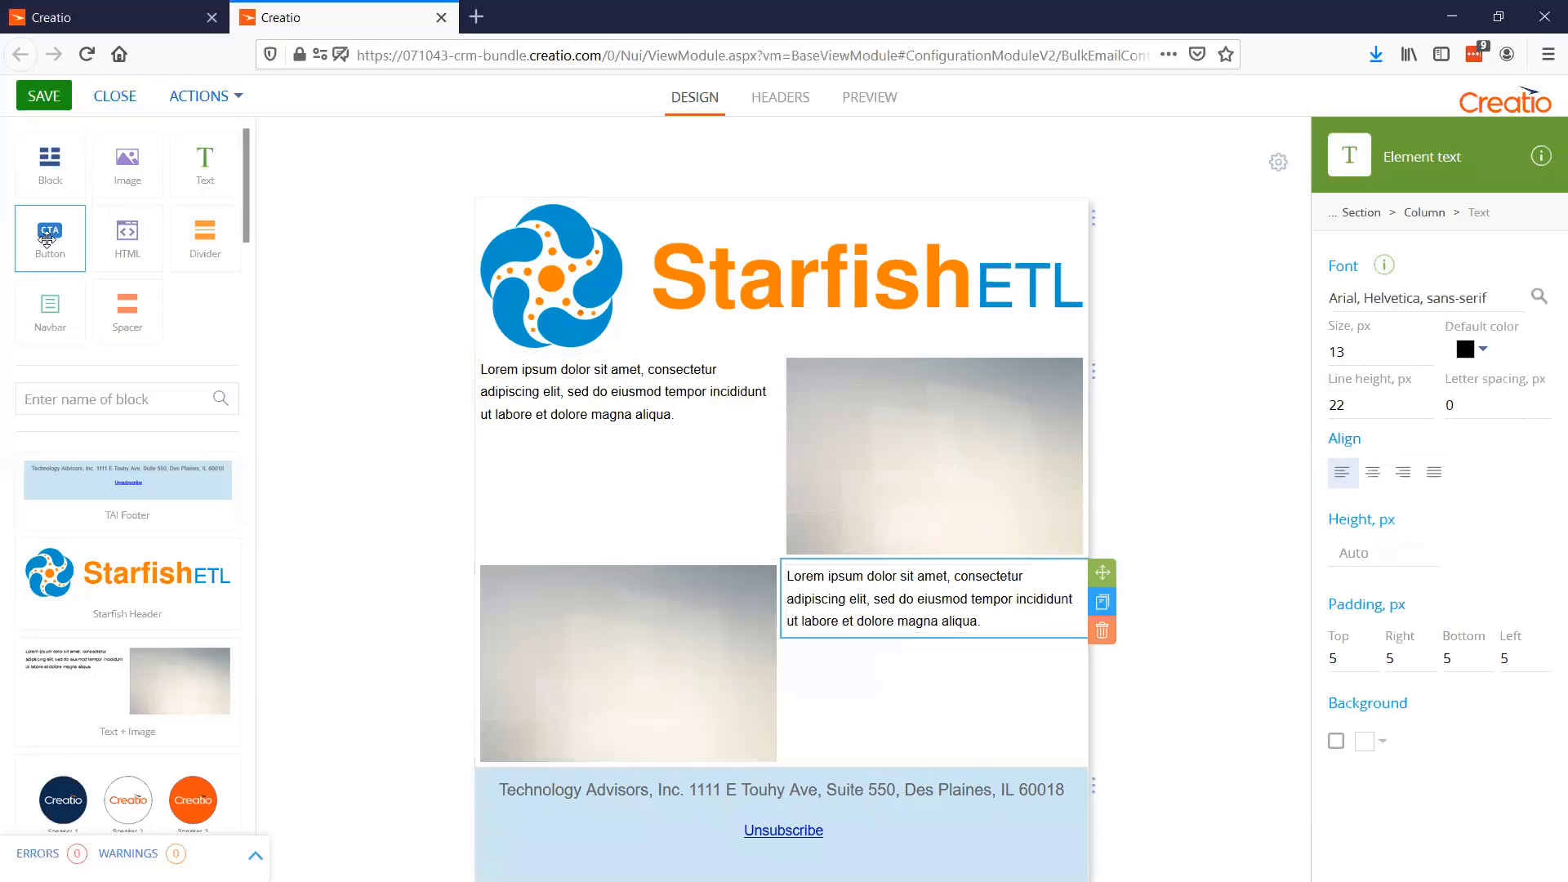
Add a call-to-action button beneath the text in the new block and another beneath the Text + Image block's text
{"action": "left_click_drag", "start_coordinate": [46, 239], "coordinate": [931, 702]}
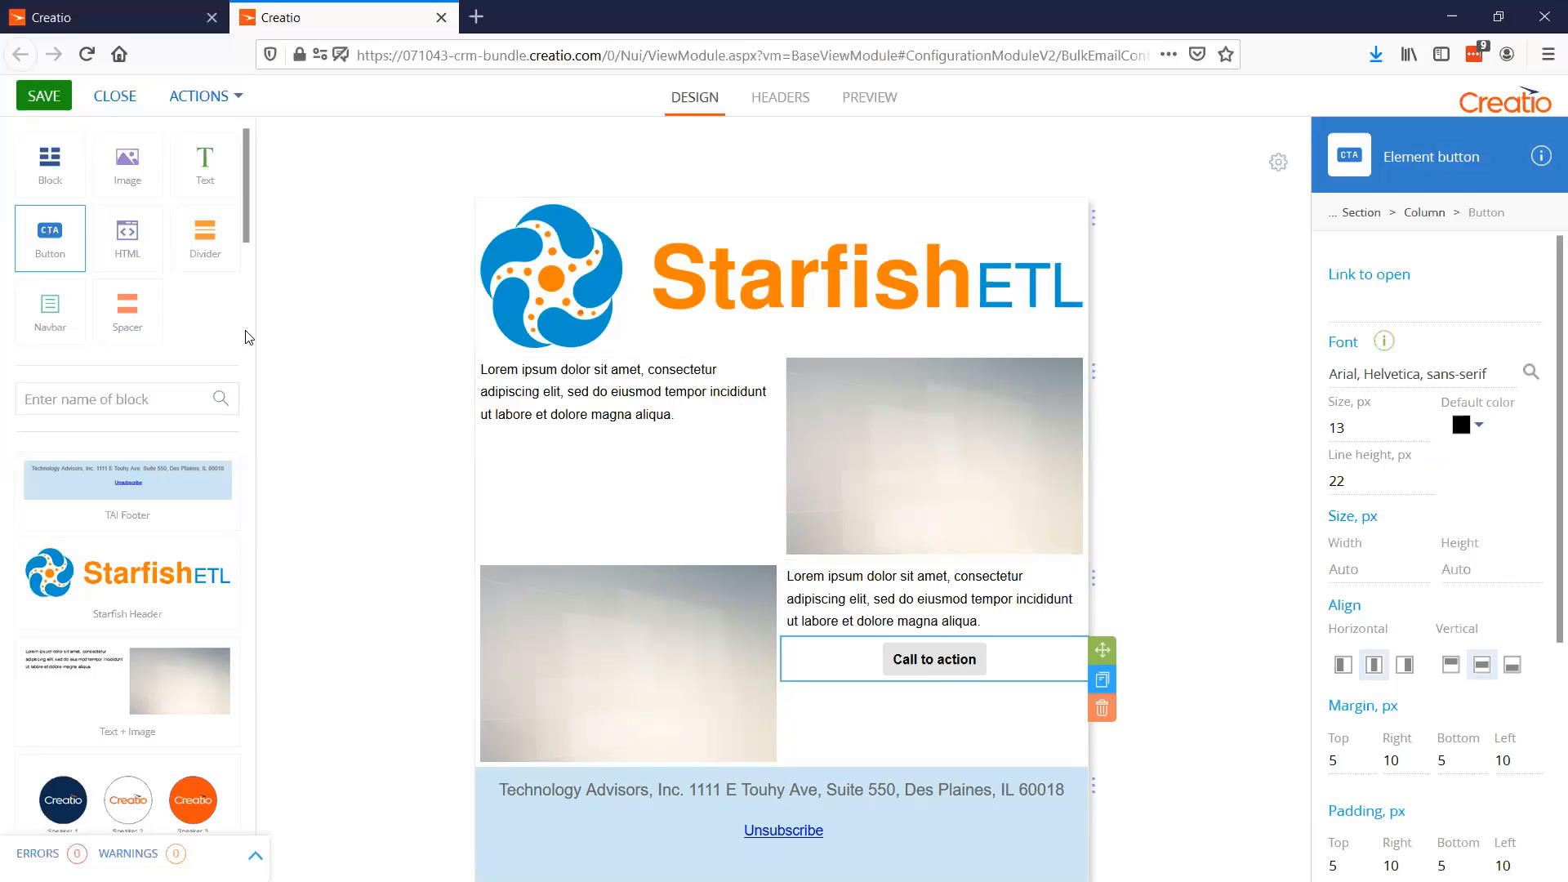
{"action": "left_click_drag", "start_coordinate": [50, 238], "coordinate": [632, 452]}
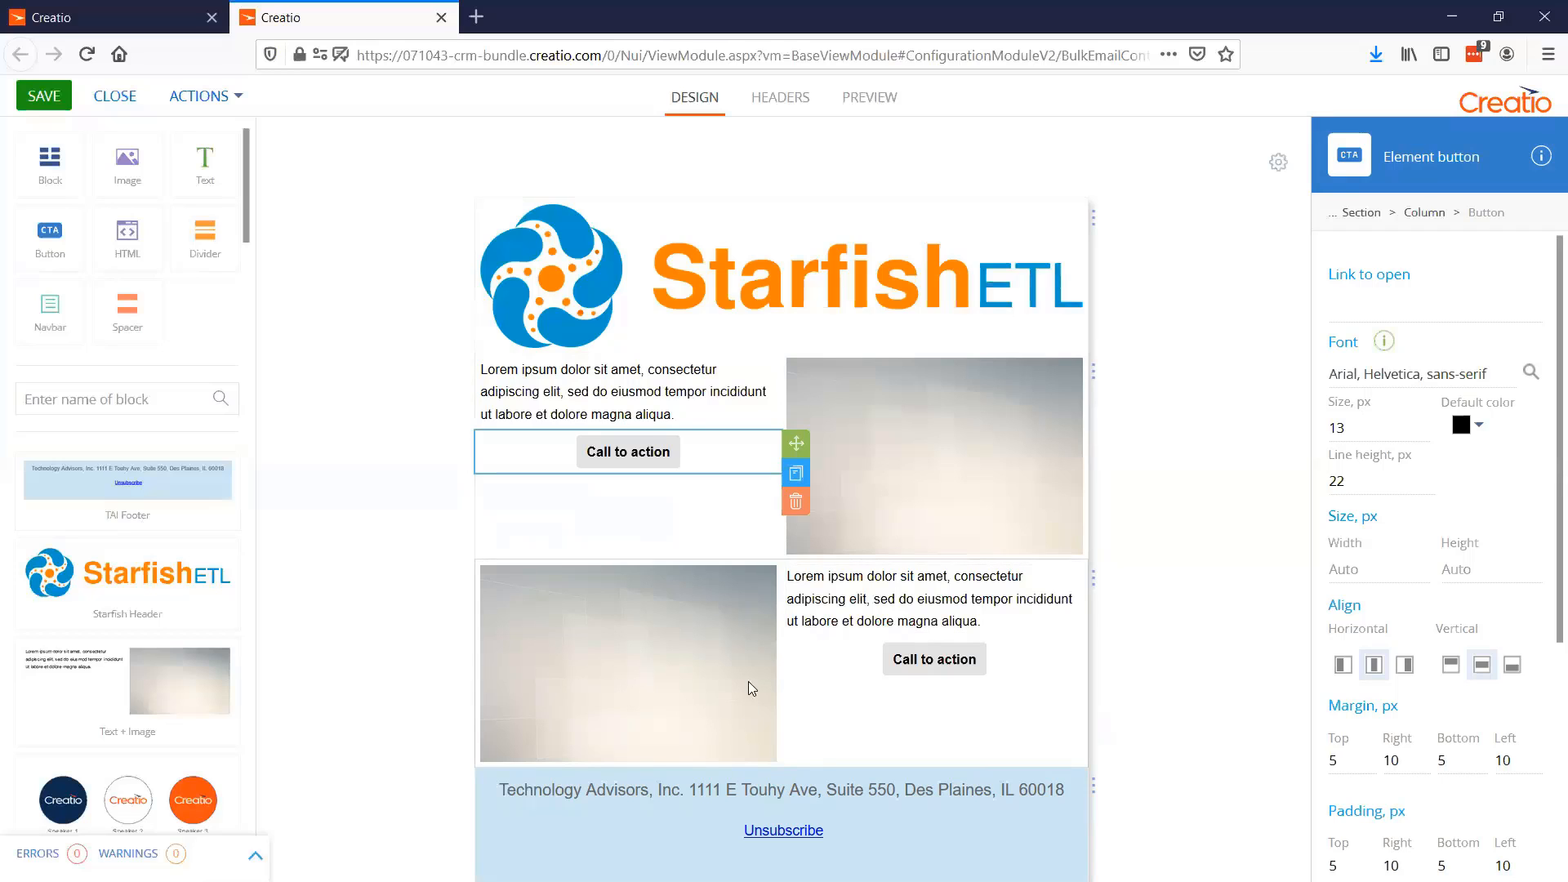
Save the block above the footer to the Block Library as "Image + Text + Button" and delete it from the template
{"action": "left_click", "coordinate": [1095, 585]}
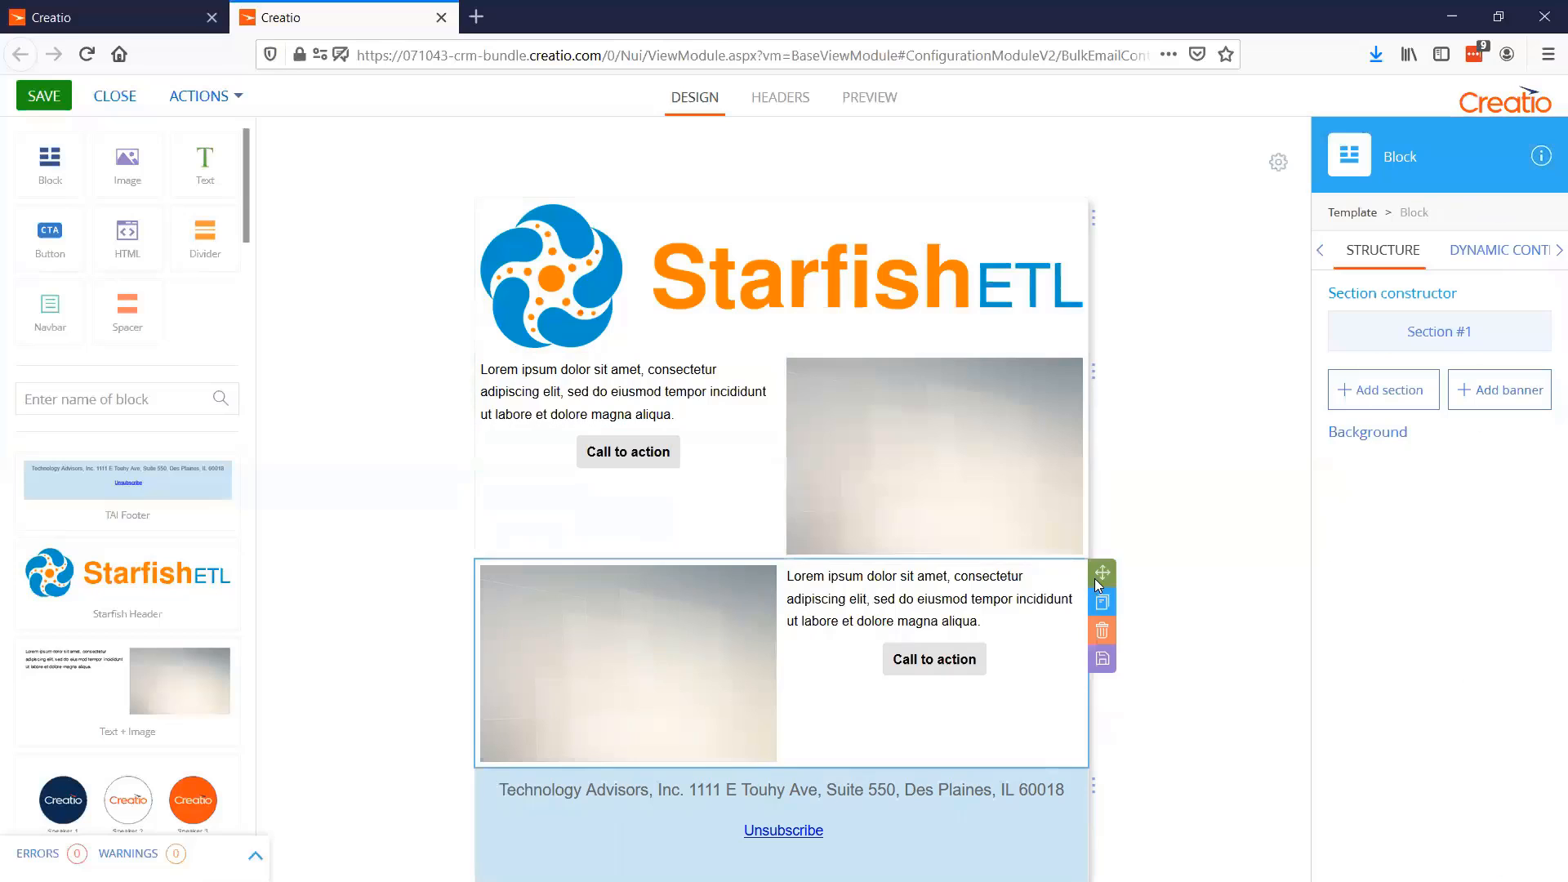
{"action": "left_click", "coordinate": [1101, 658]}
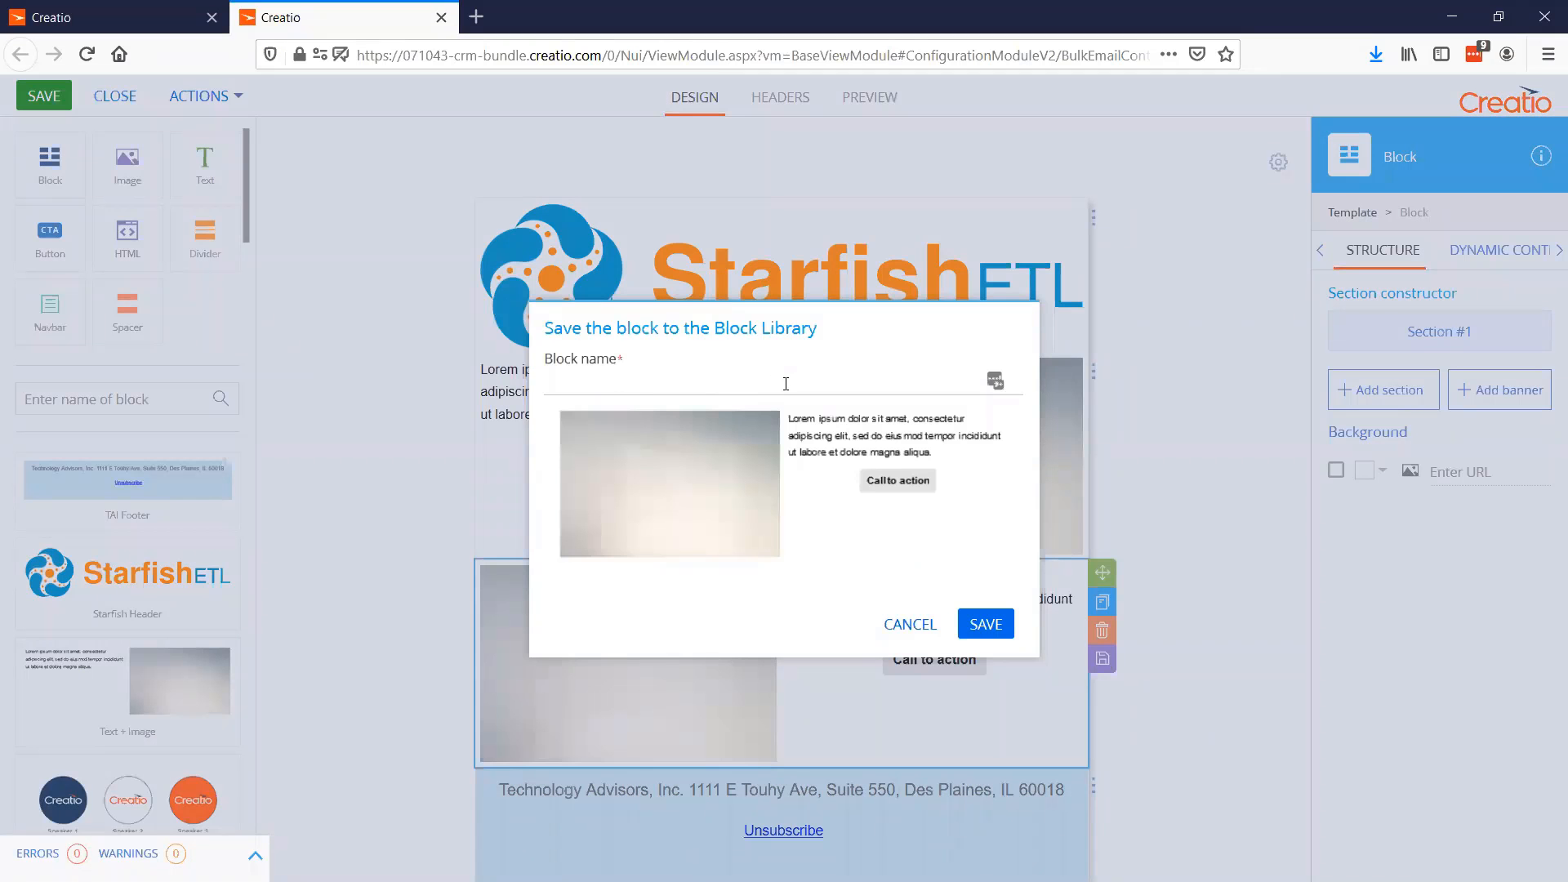
{"action": "type", "text": "Image + Text + Button"}
{"action": "left_click", "coordinate": [986, 624]}
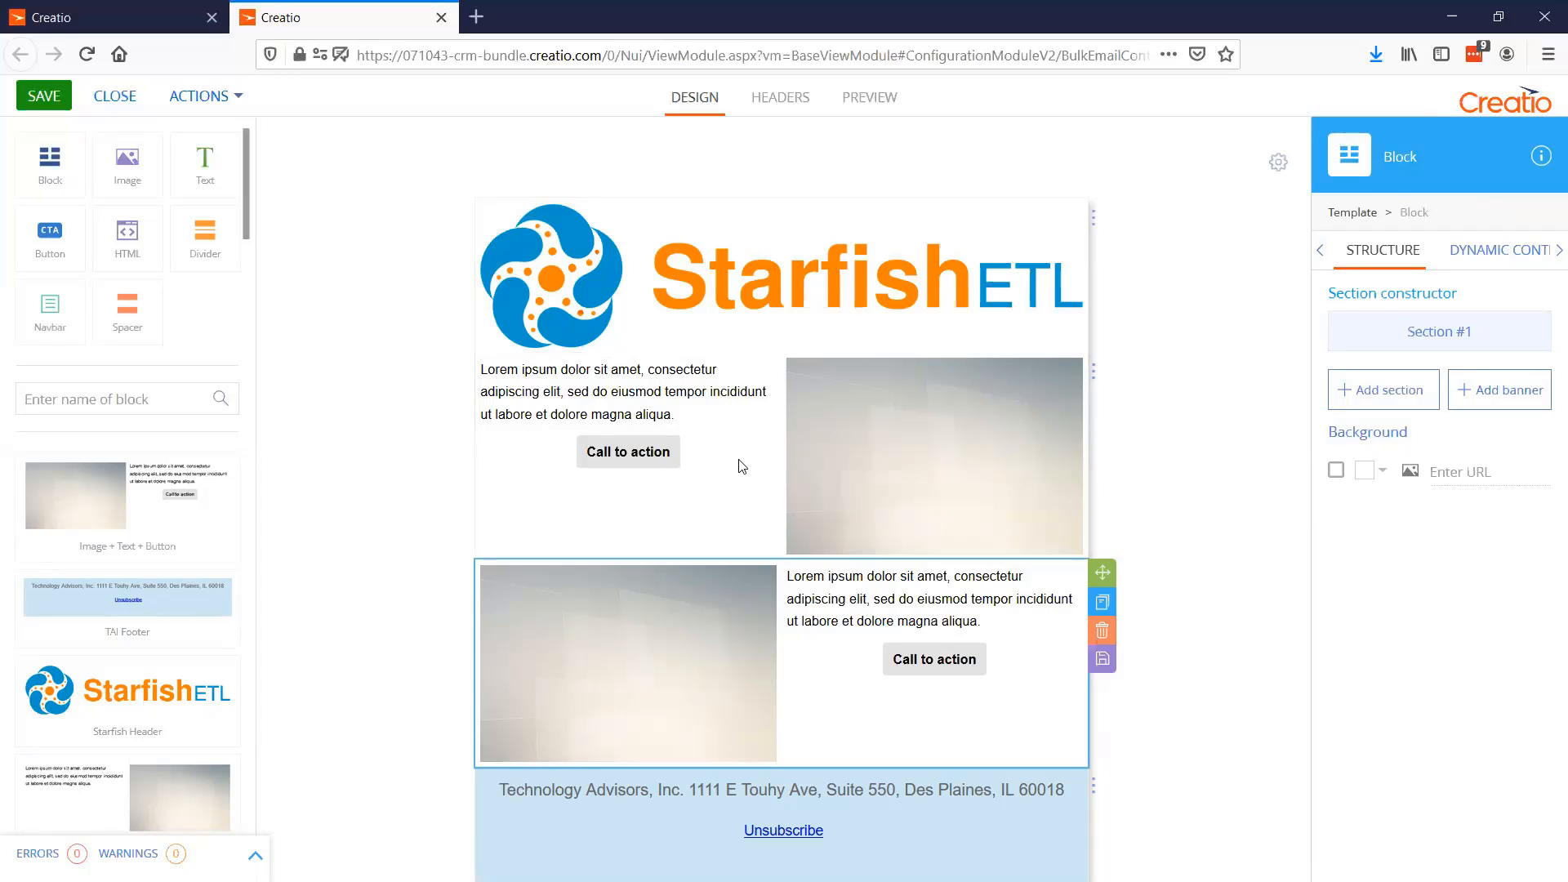
{"action": "left_click", "coordinate": [1102, 631]}
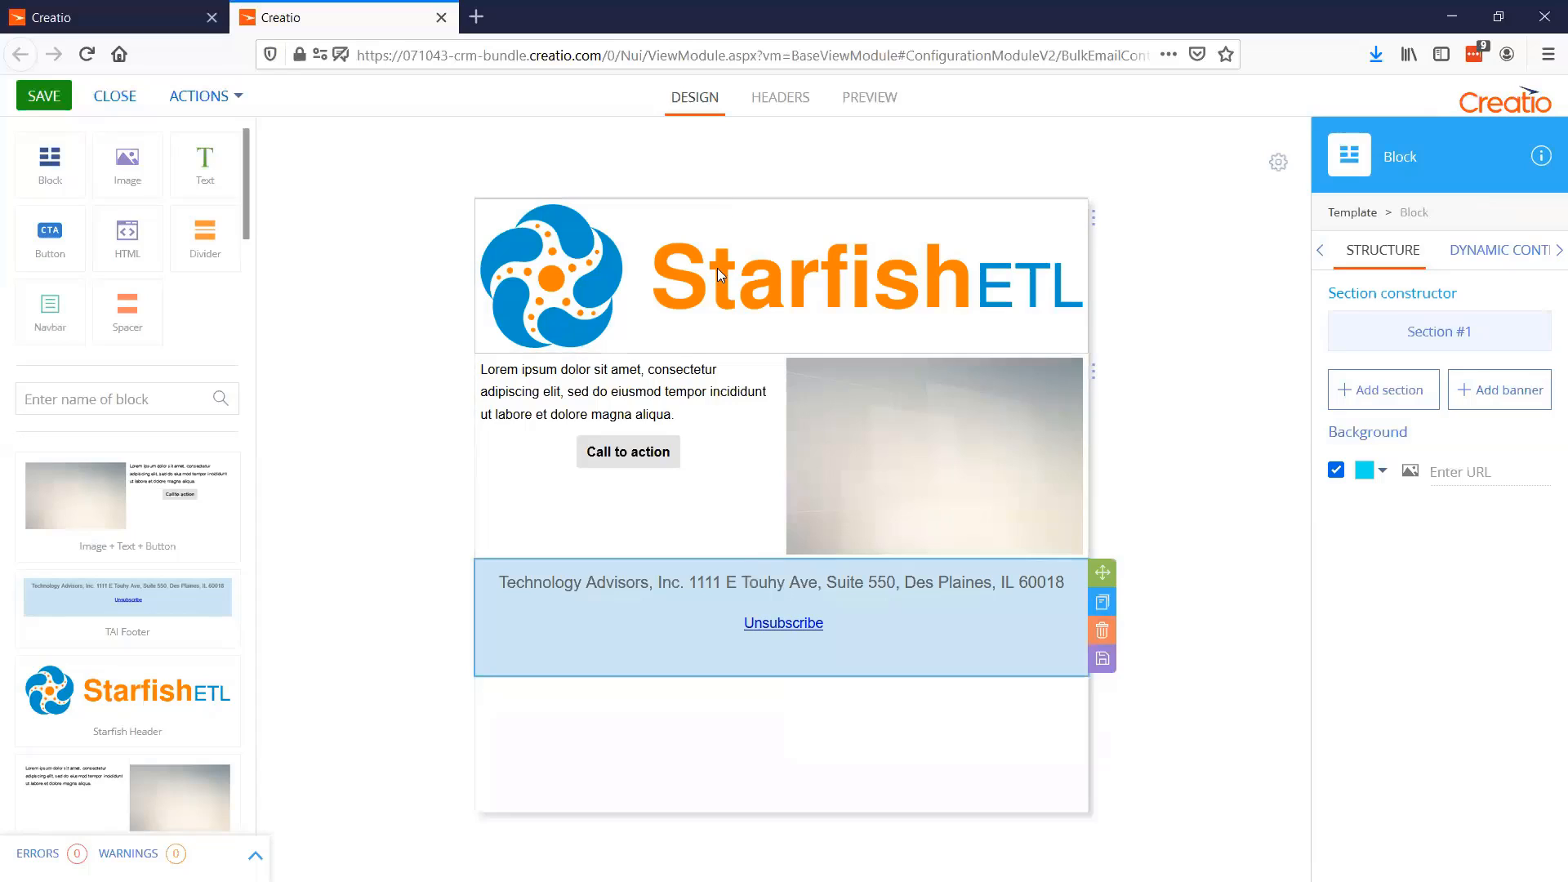
Replace the placeholder image in the Text + Image block with the Pictures folder photo of the man in a white hard hat
{"action": "left_click", "coordinate": [917, 426]}
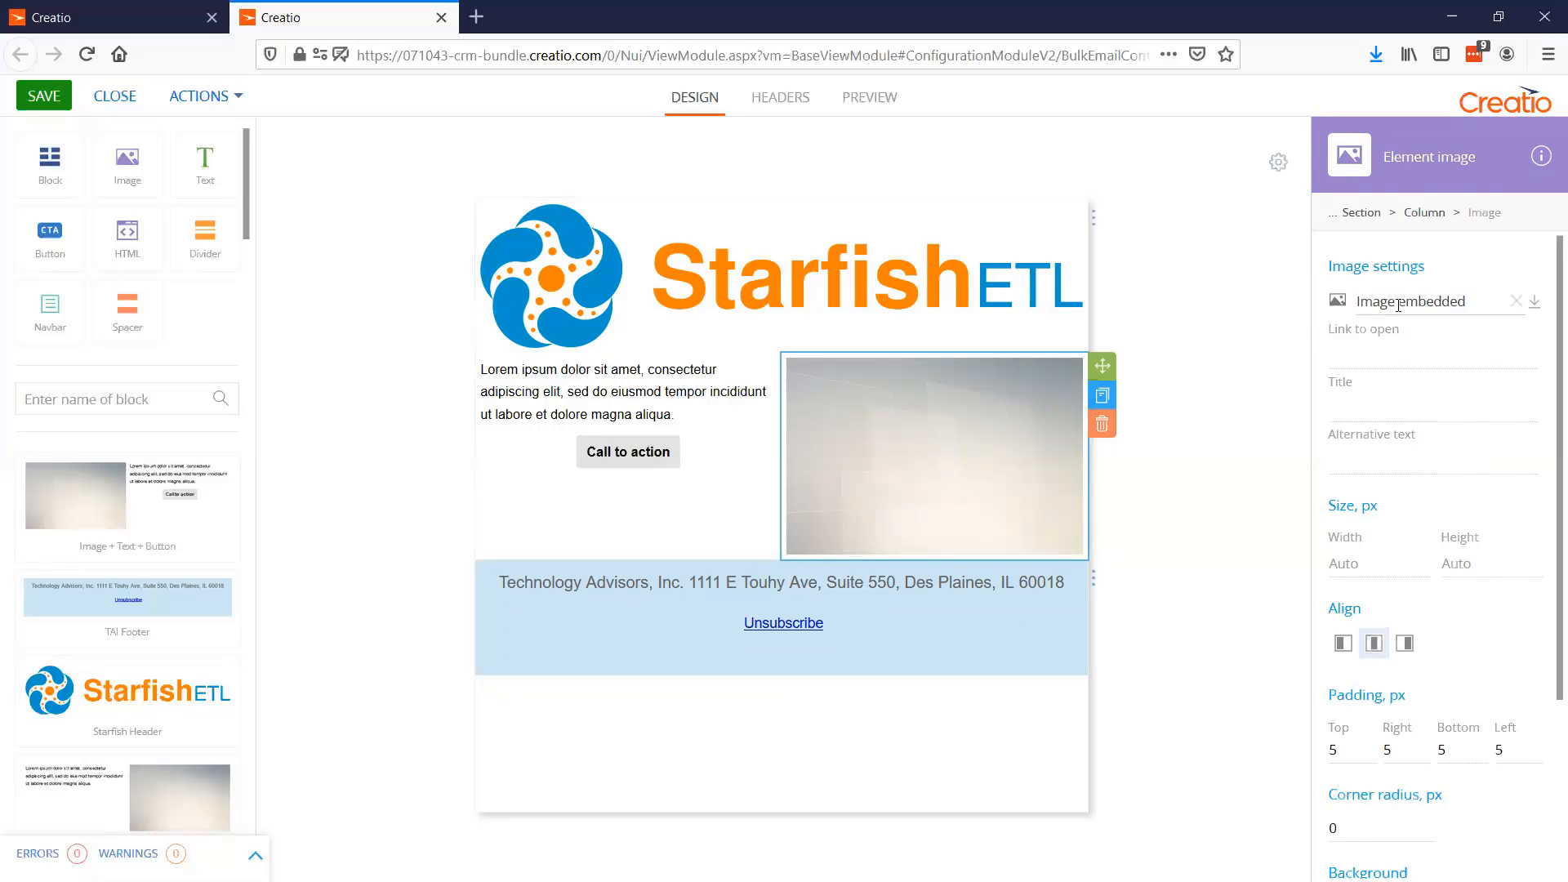
{"action": "left_click", "coordinate": [1535, 301]}
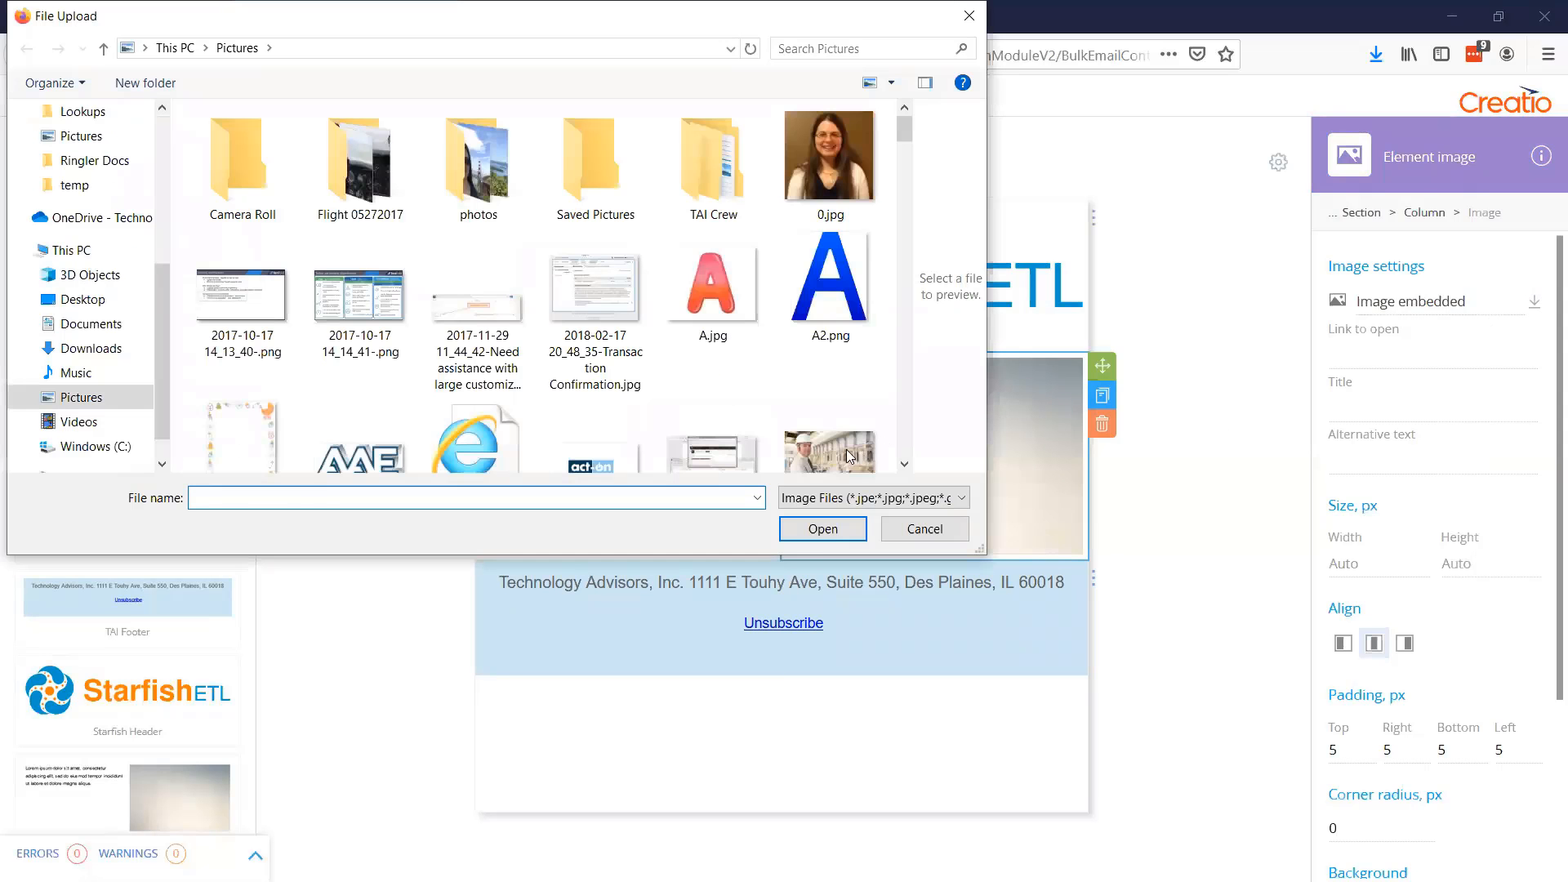
{"action": "left_click", "coordinate": [849, 453]}
{"action": "left_click", "coordinate": [823, 529]}
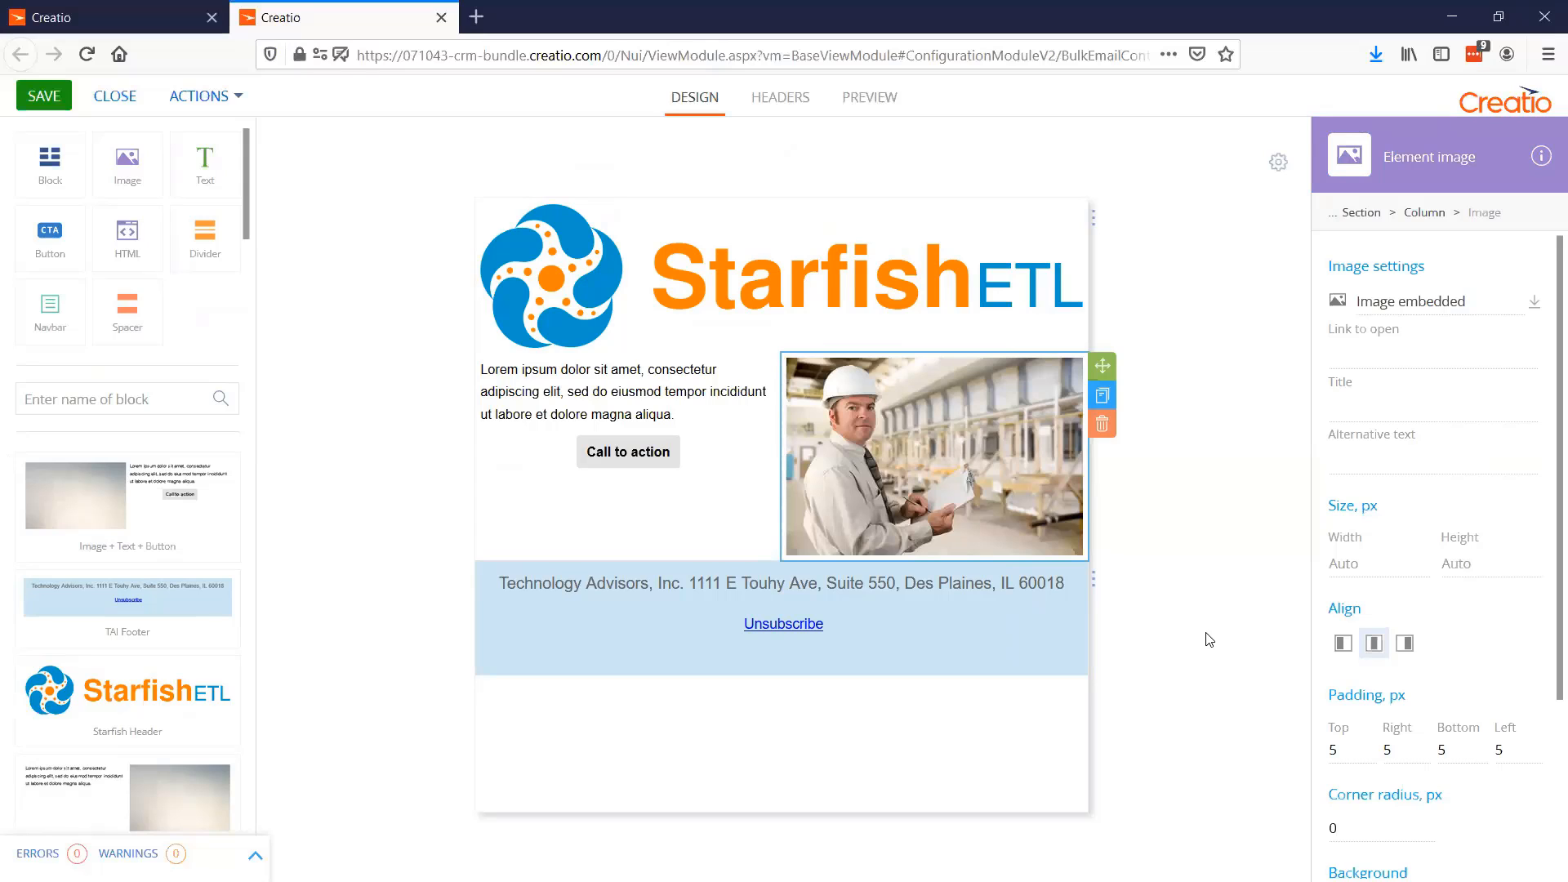
Add an empty line above the lorem ipsum text in the Text + Image block
{"action": "left_click", "coordinate": [482, 369]}
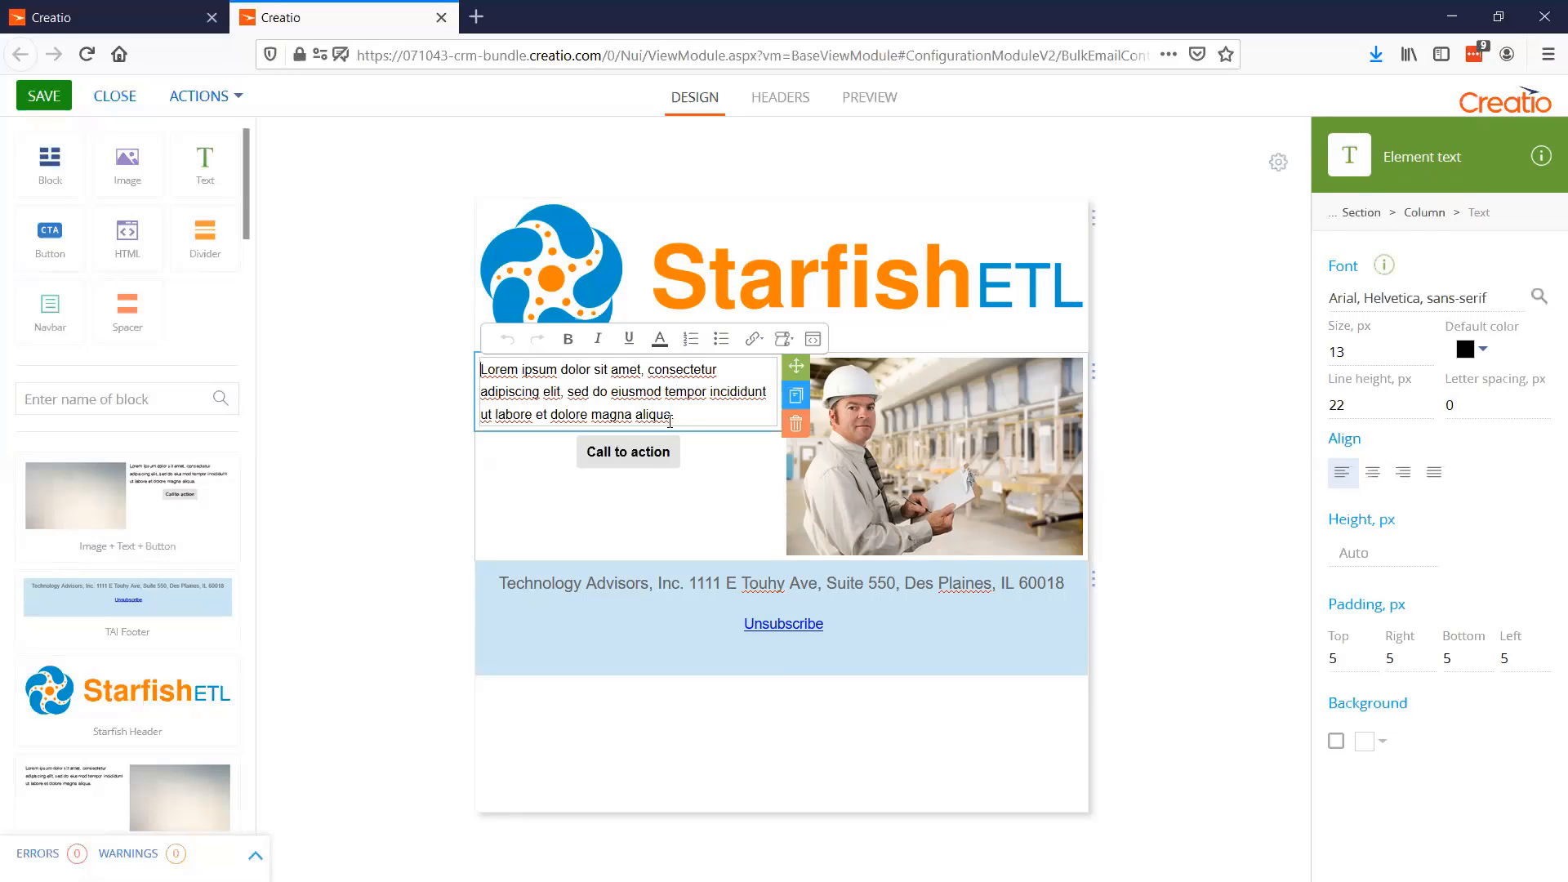
{"action": "key", "text": "Return"}
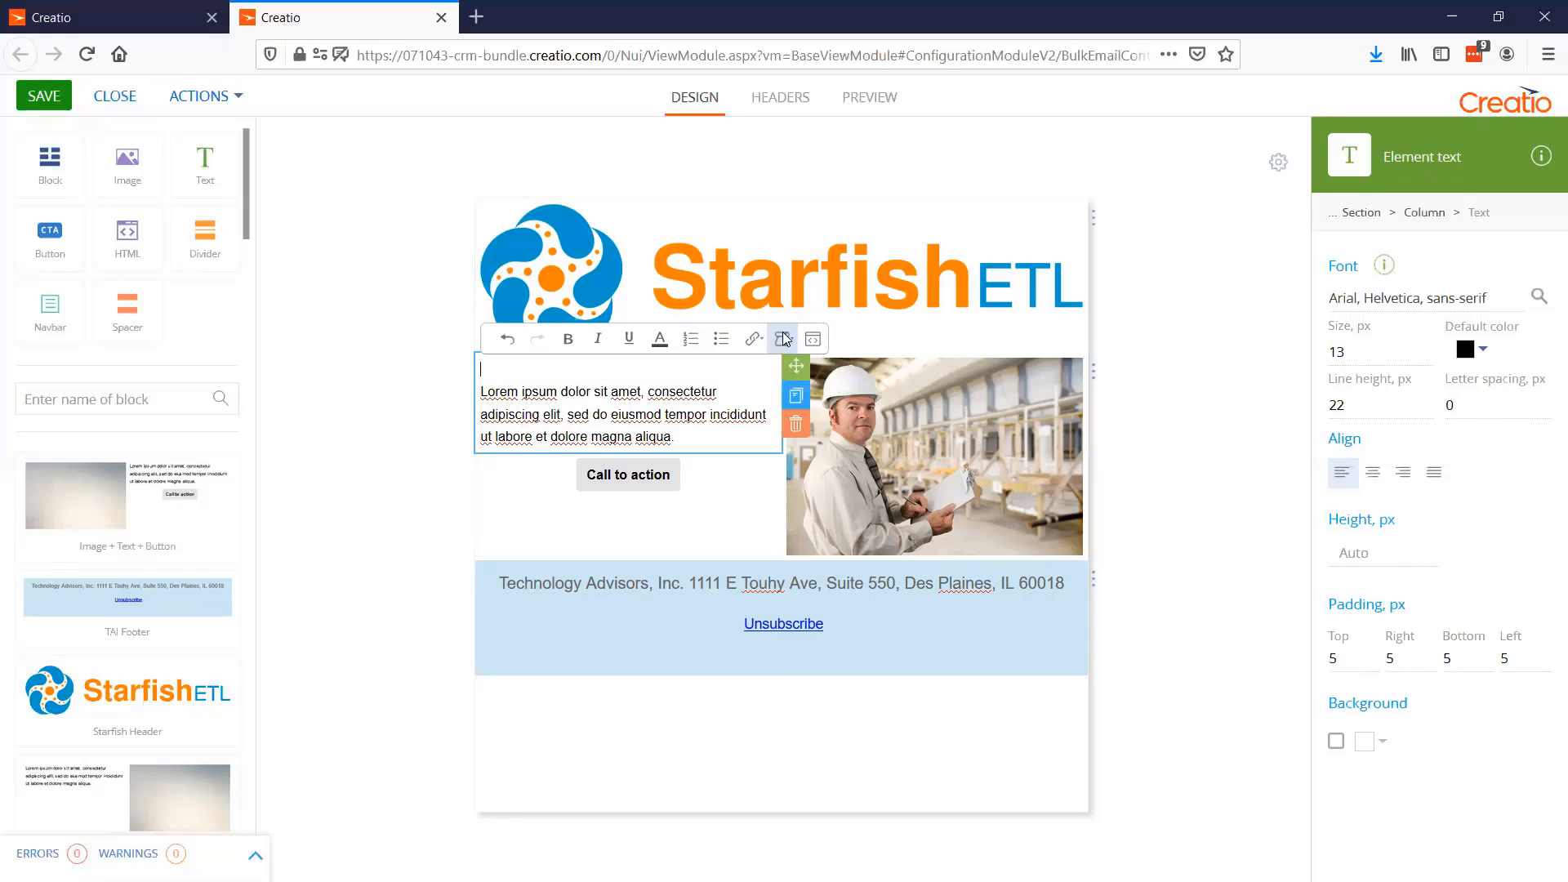
{"action": "left_click", "coordinate": [782, 339]}
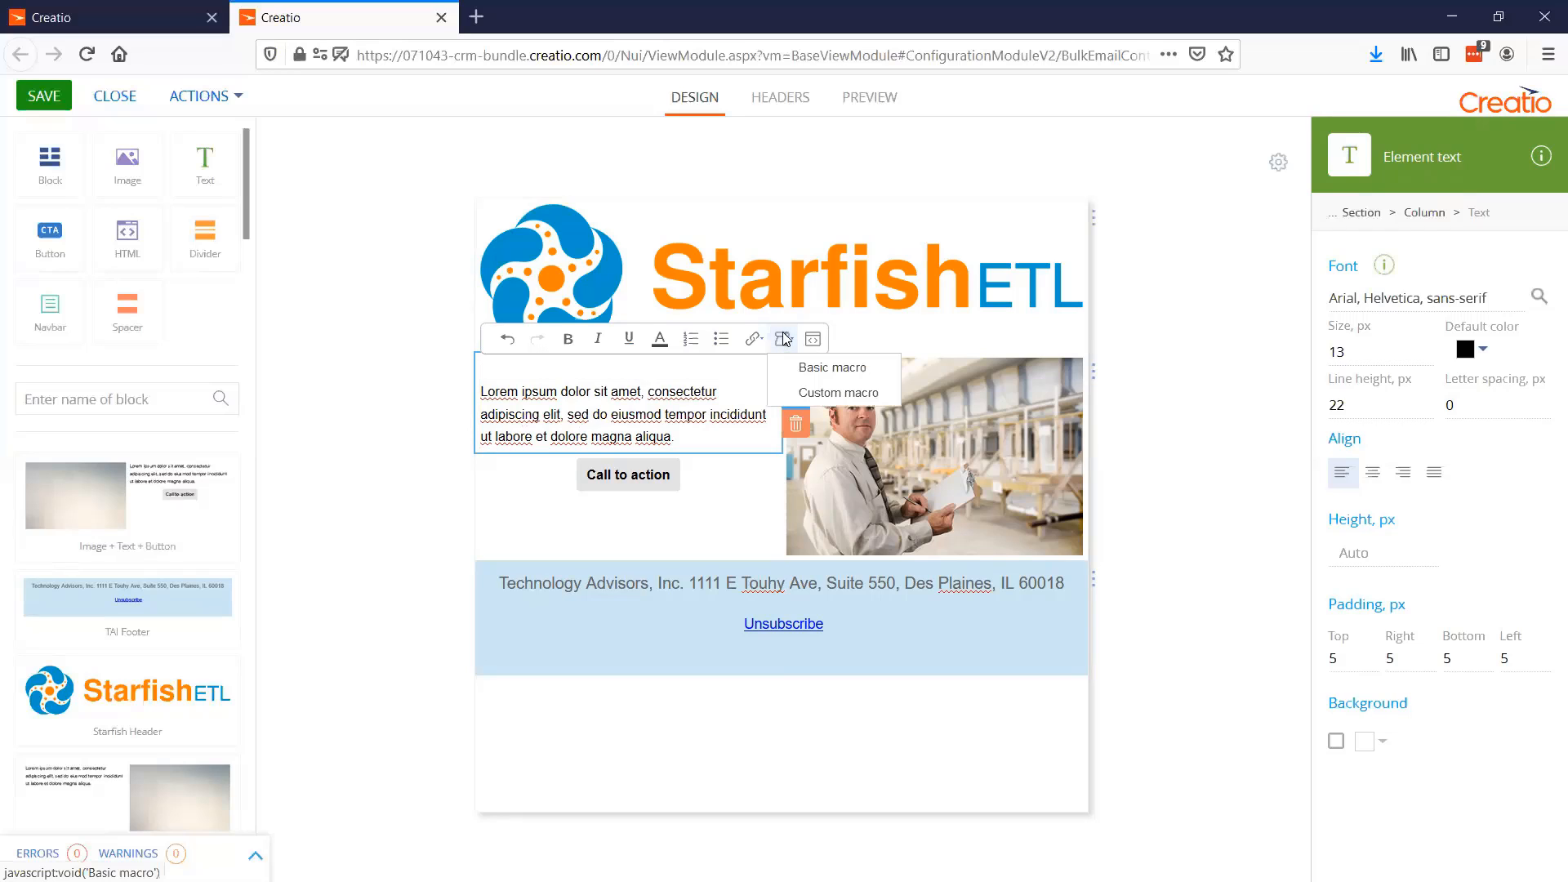
{"action": "left_click", "coordinate": [835, 373]}
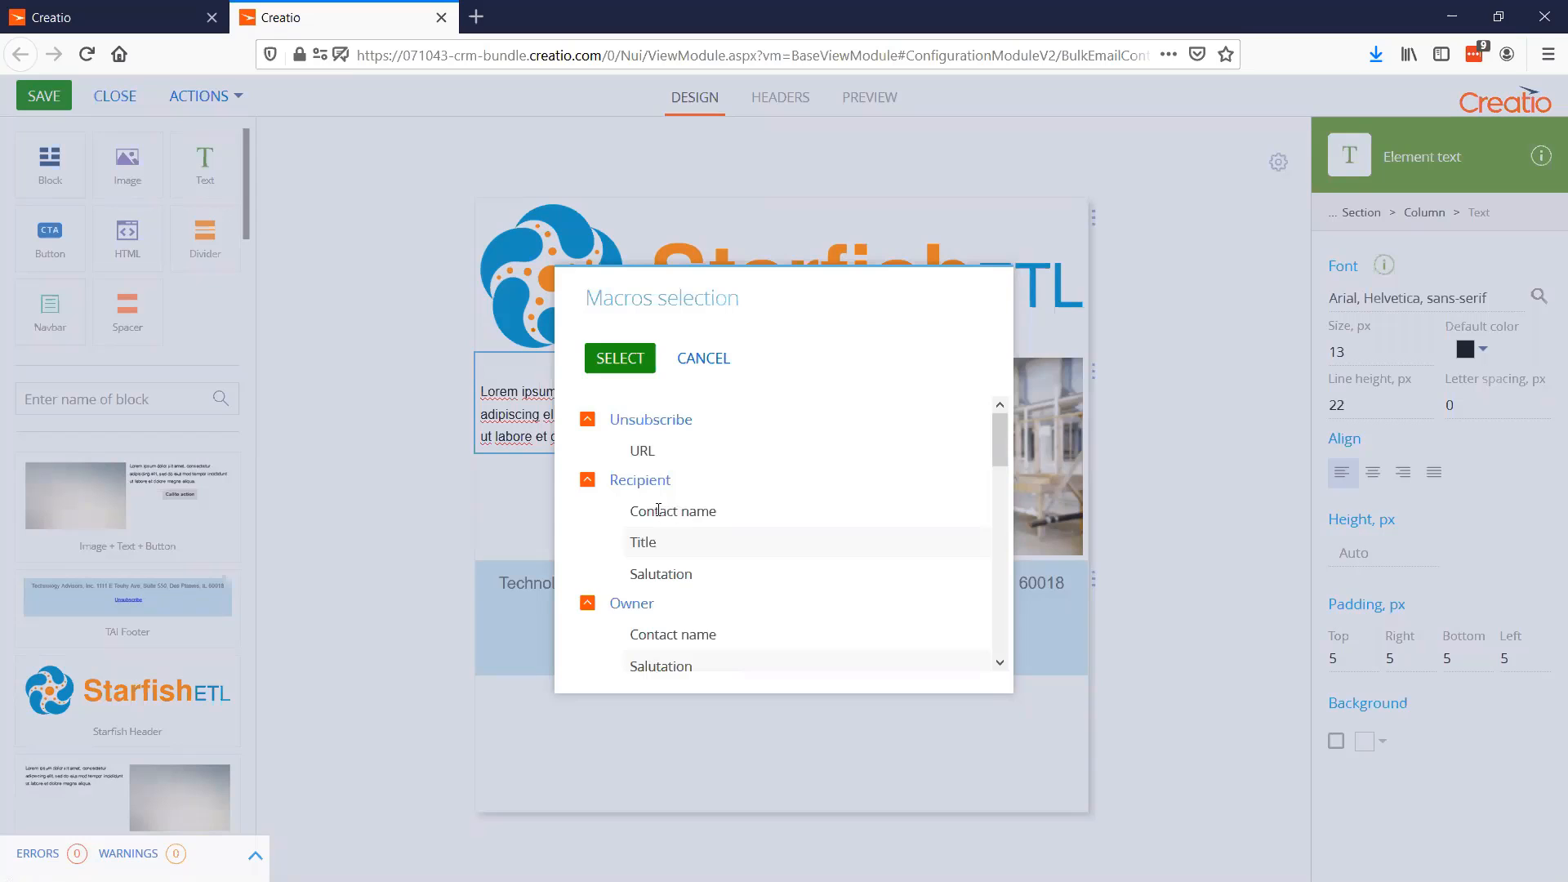
{"action": "left_click", "coordinate": [705, 358]}
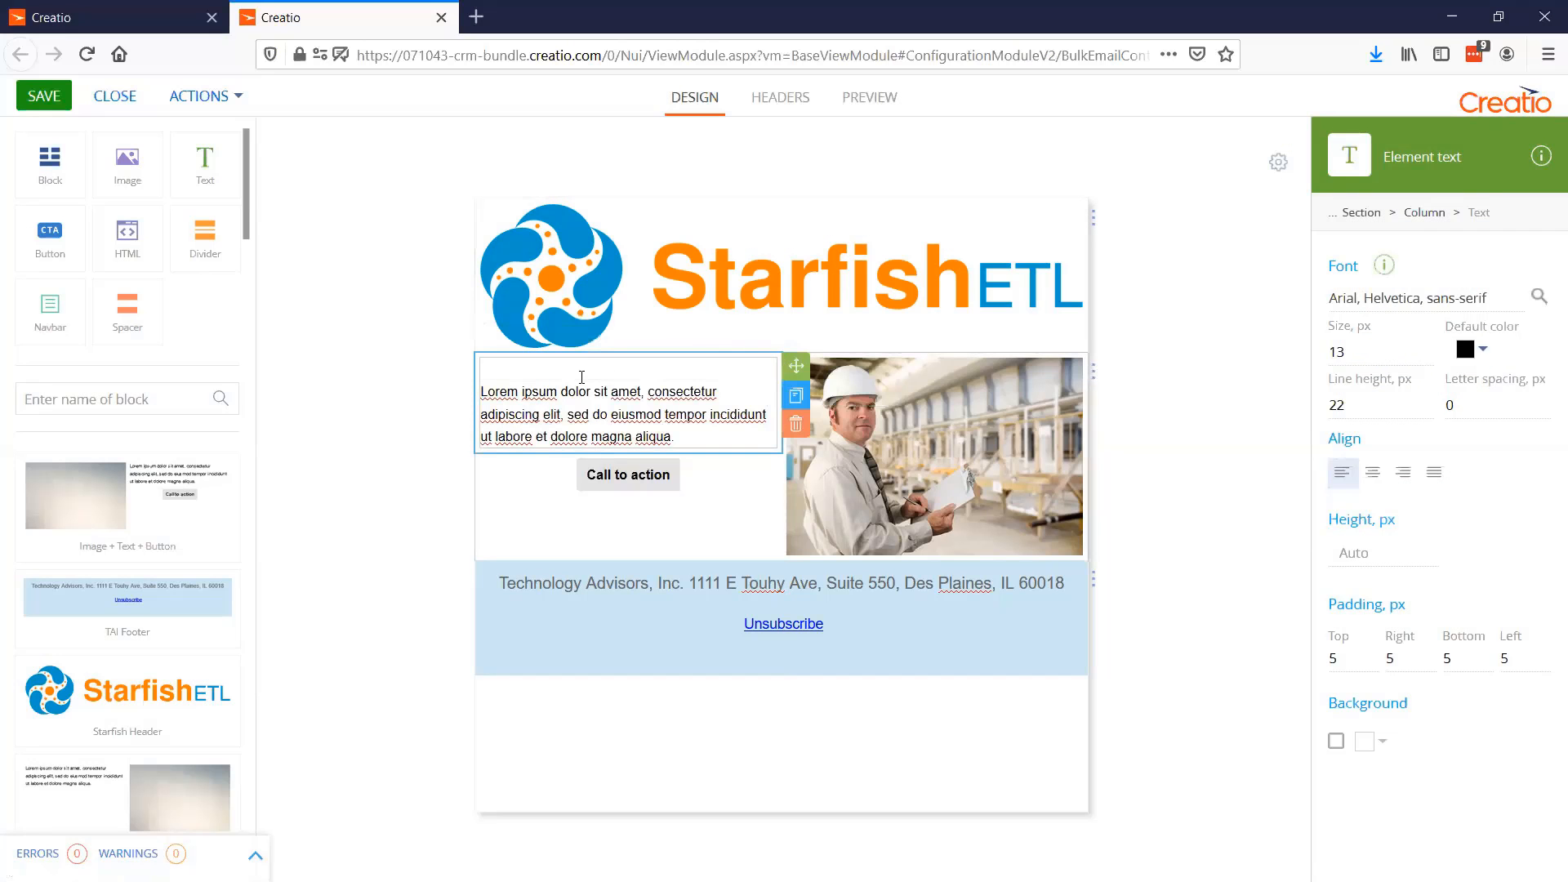
Insert a custom macro for the Contact object's First name column on the empty line above the lorem ipsum text
{"action": "left_click", "coordinate": [786, 341]}
{"action": "left_click", "coordinate": [813, 392]}
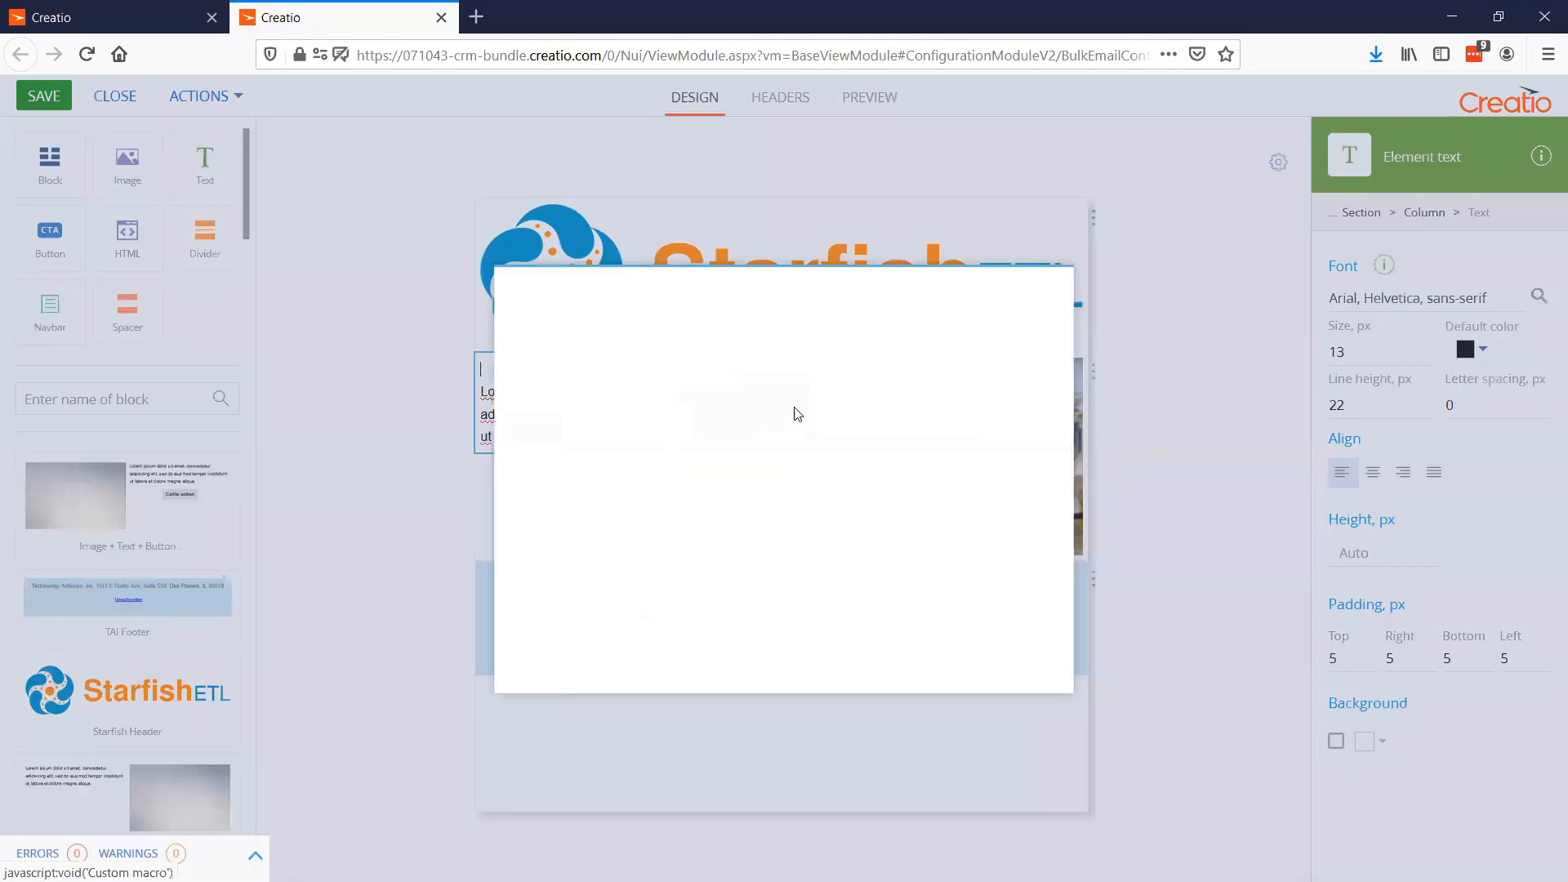
{"action": "left_click", "coordinate": [534, 416]}
{"action": "left_click", "coordinate": [630, 457]}
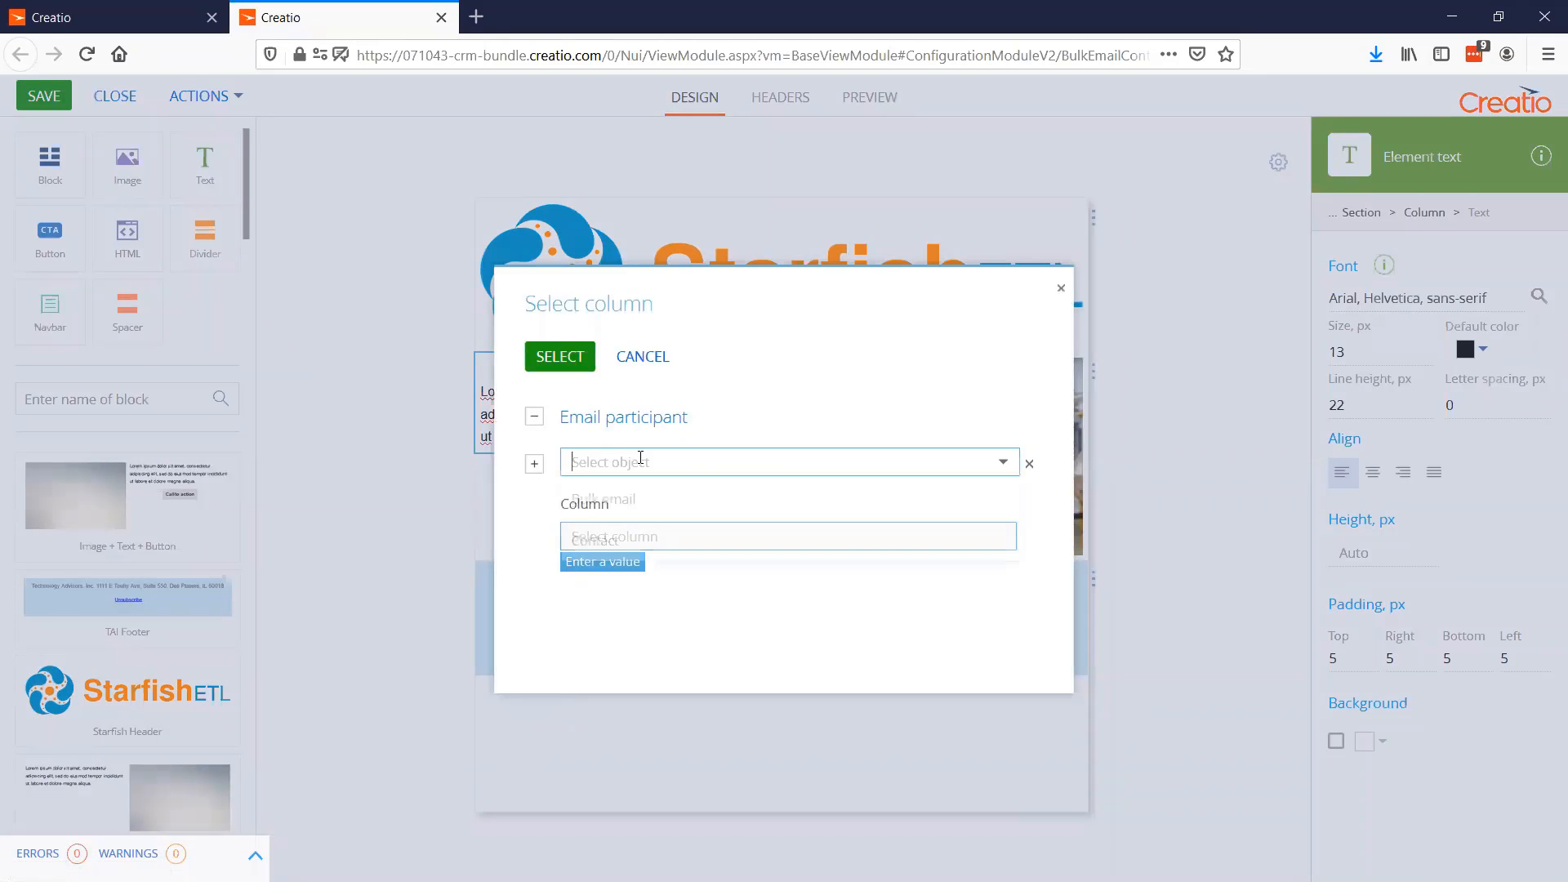
{"action": "type", "text": "co"}
{"action": "left_click", "coordinate": [621, 495]}
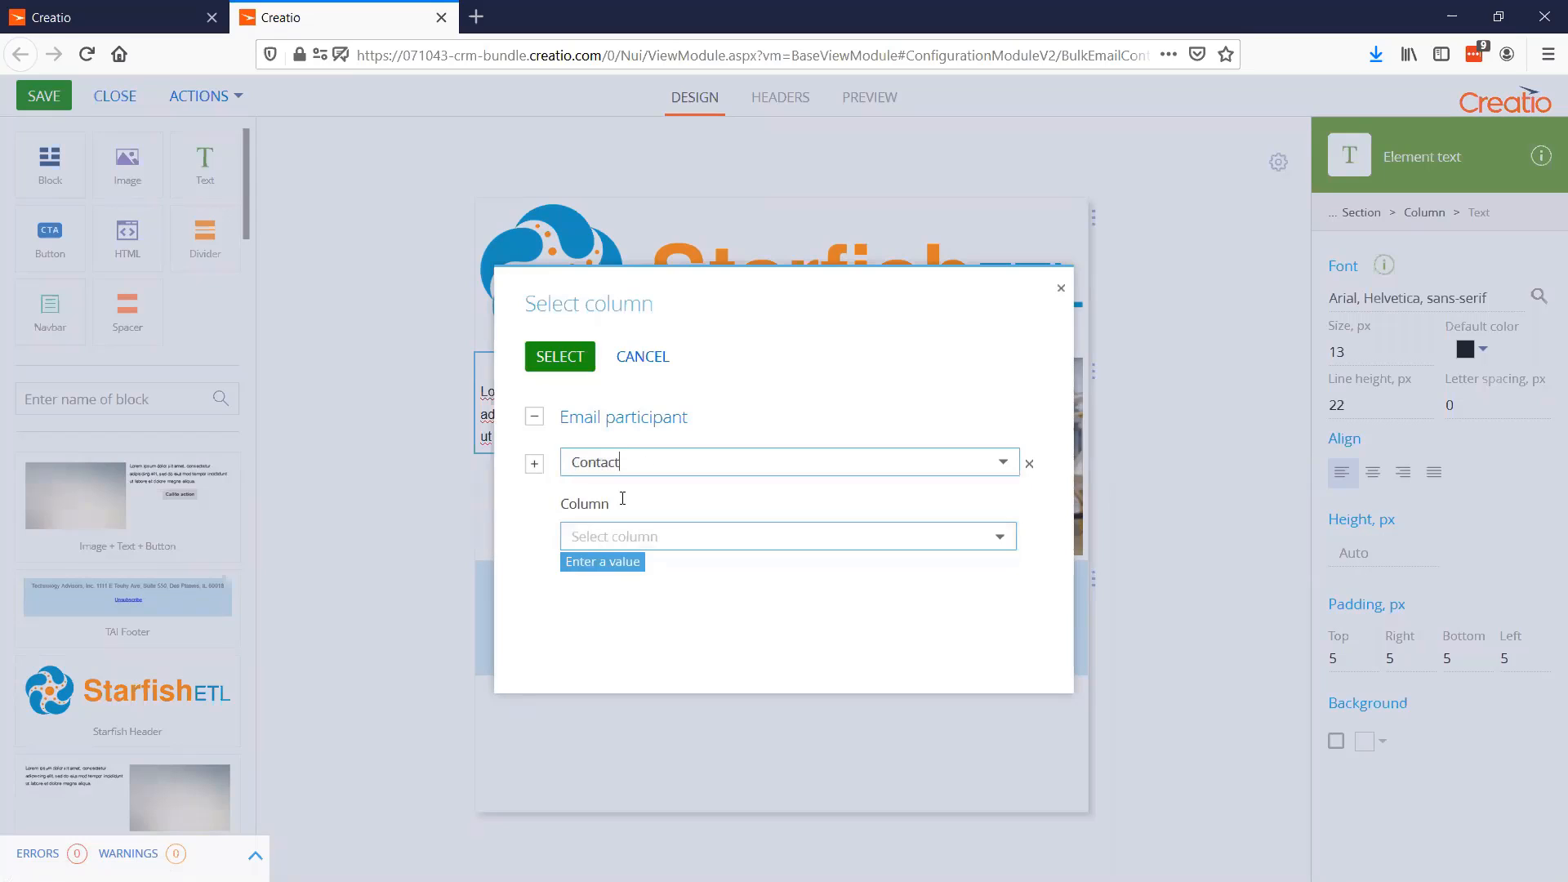
{"action": "left_click", "coordinate": [642, 532]}
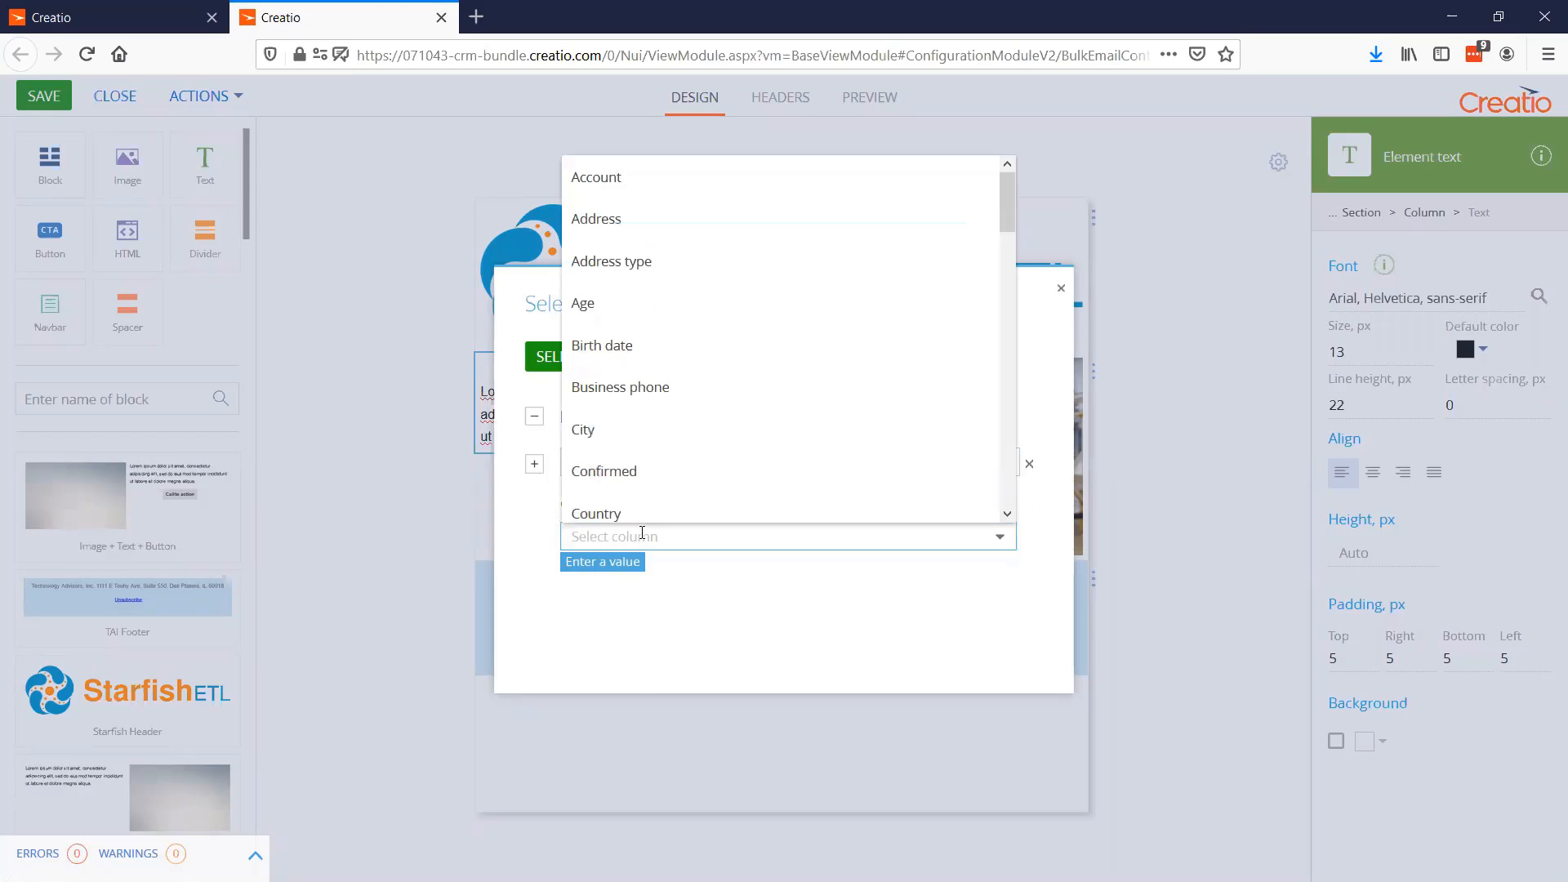
{"action": "type", "text": "fir"}
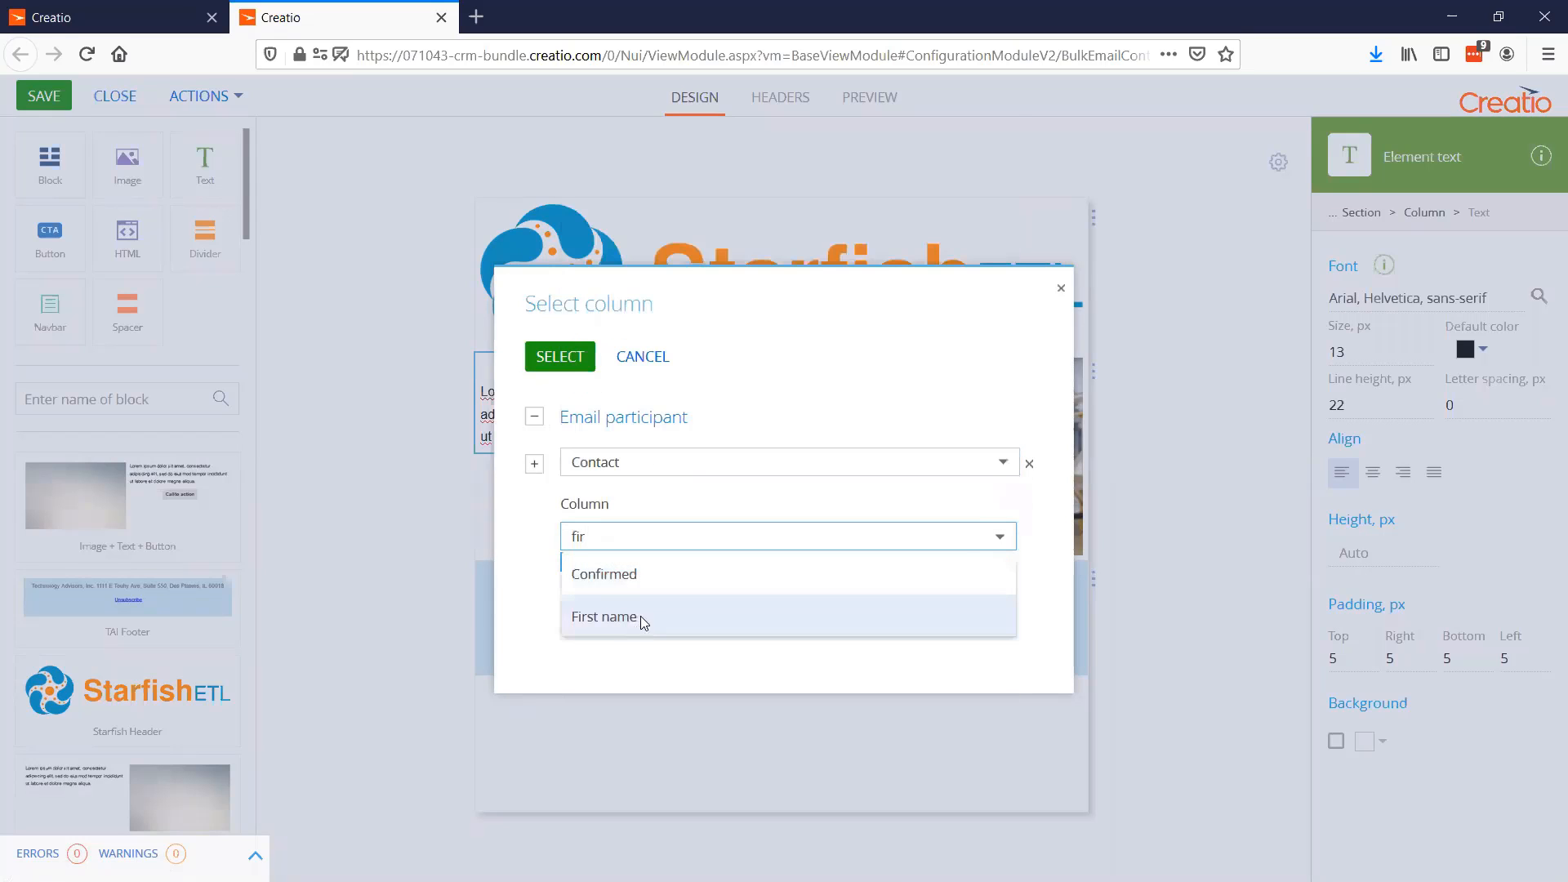
{"action": "left_click", "coordinate": [642, 621]}
{"action": "left_click", "coordinate": [572, 369]}
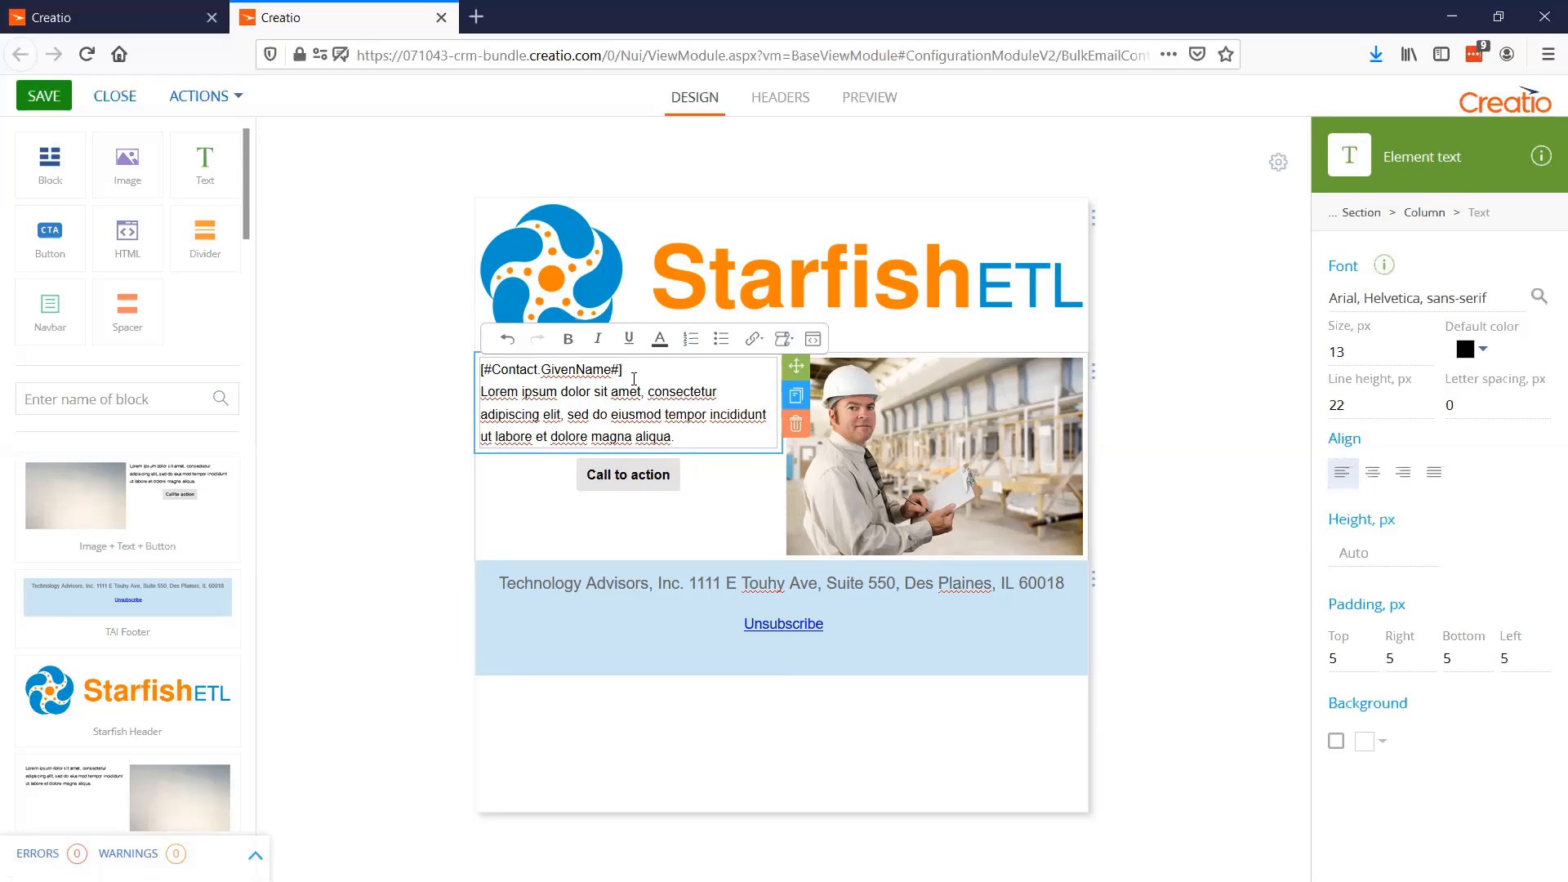
{"action": "left_click", "coordinate": [632, 484]}
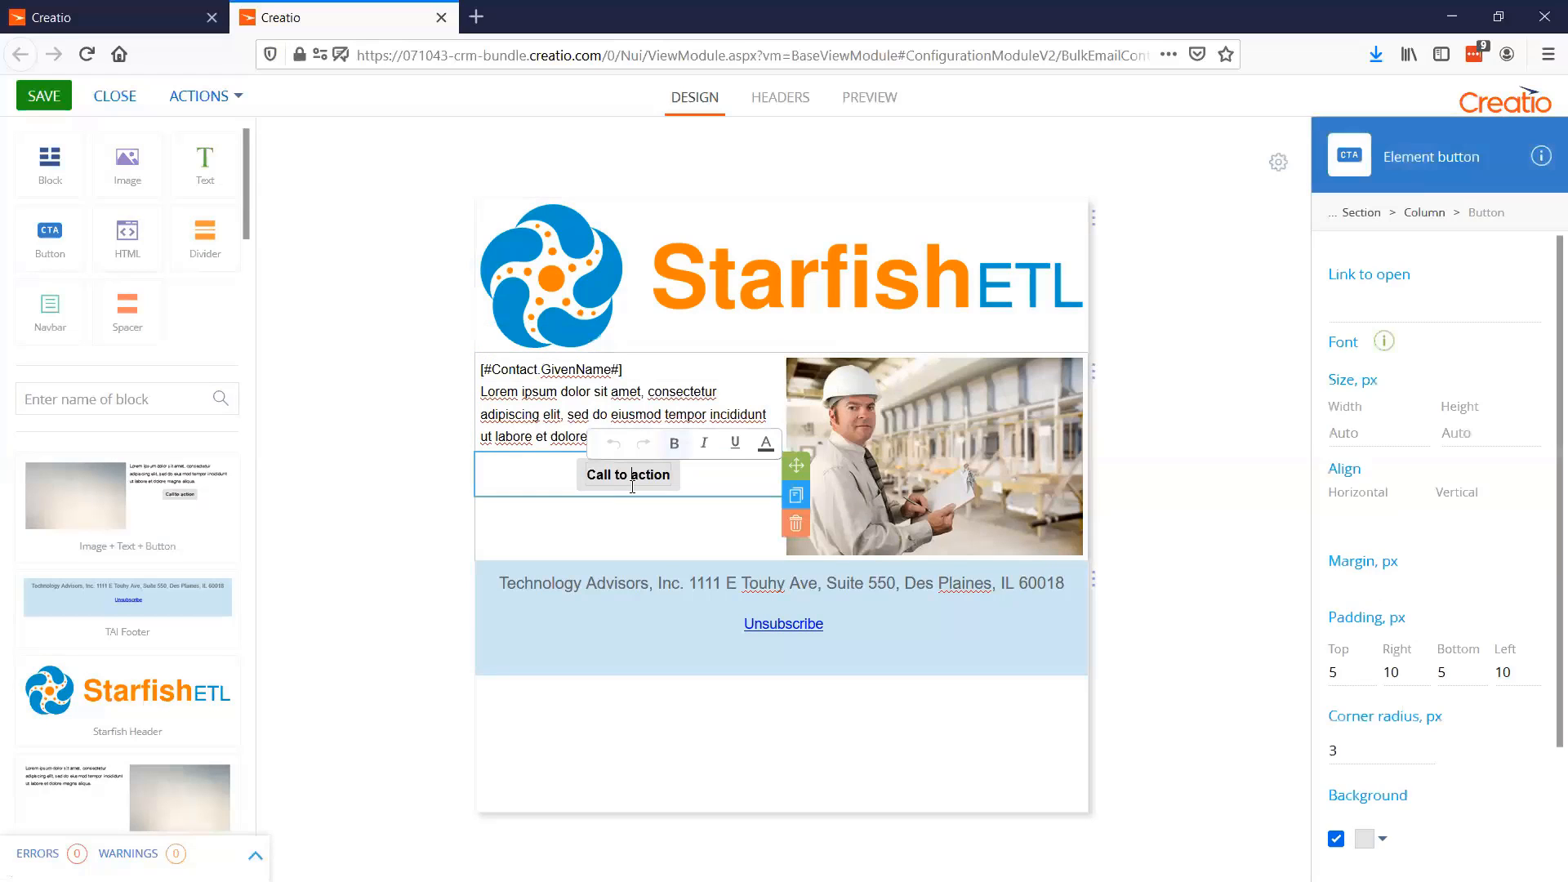
{"action": "left_click", "coordinate": [1405, 300]}
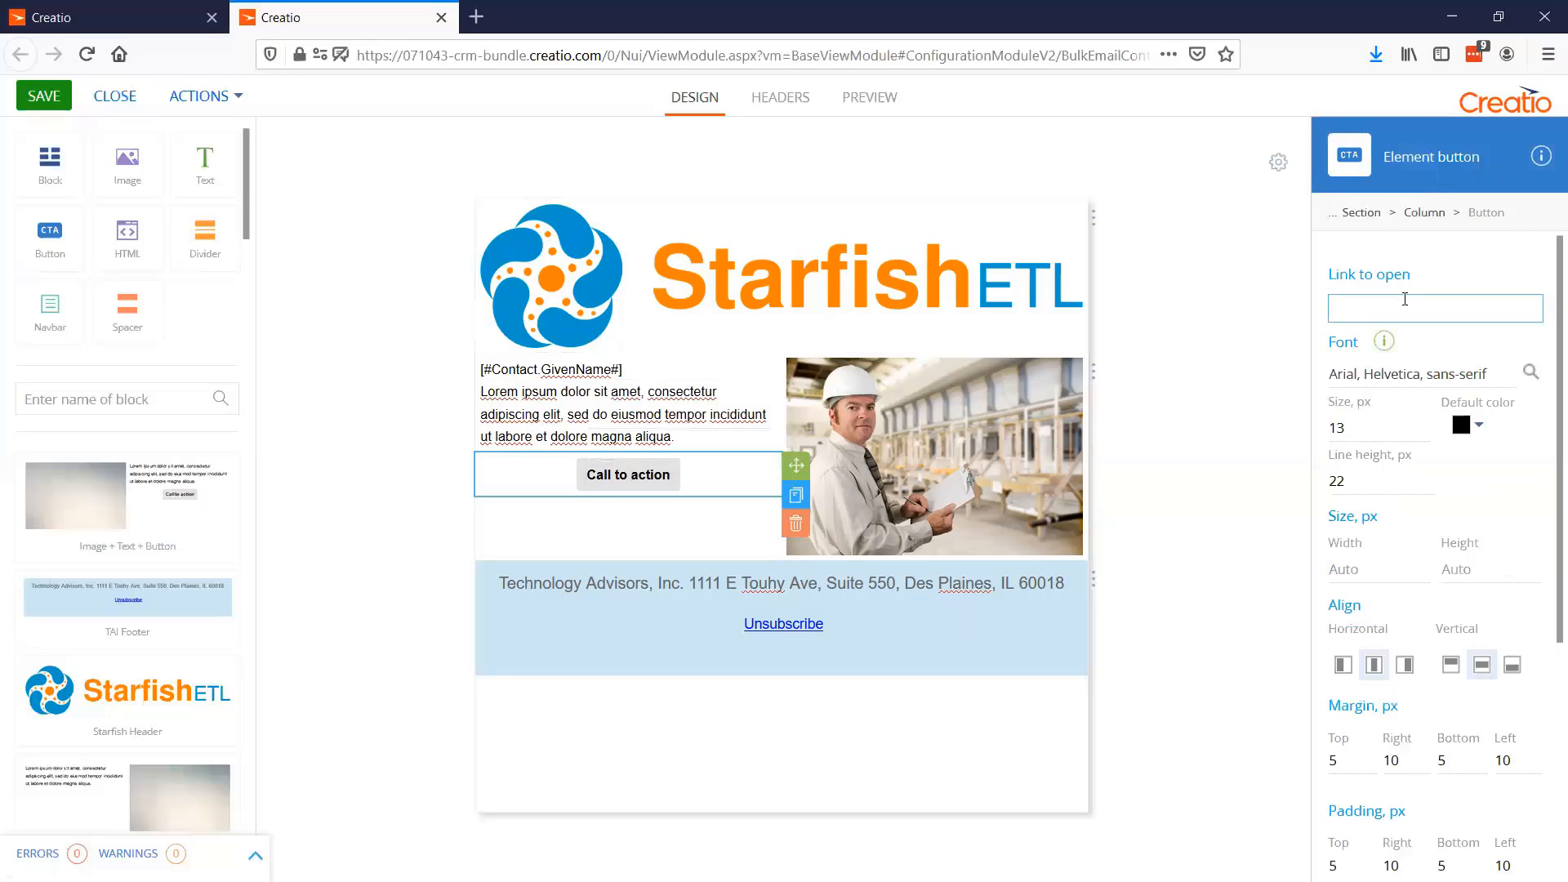
{"action": "type", "text": "http://www.techadv.com"}
Change the call-to-action button's background to an orange-red color
{"action": "scroll", "coordinate": [1412, 490], "scroll_direction": "down", "scroll_amount": 3}
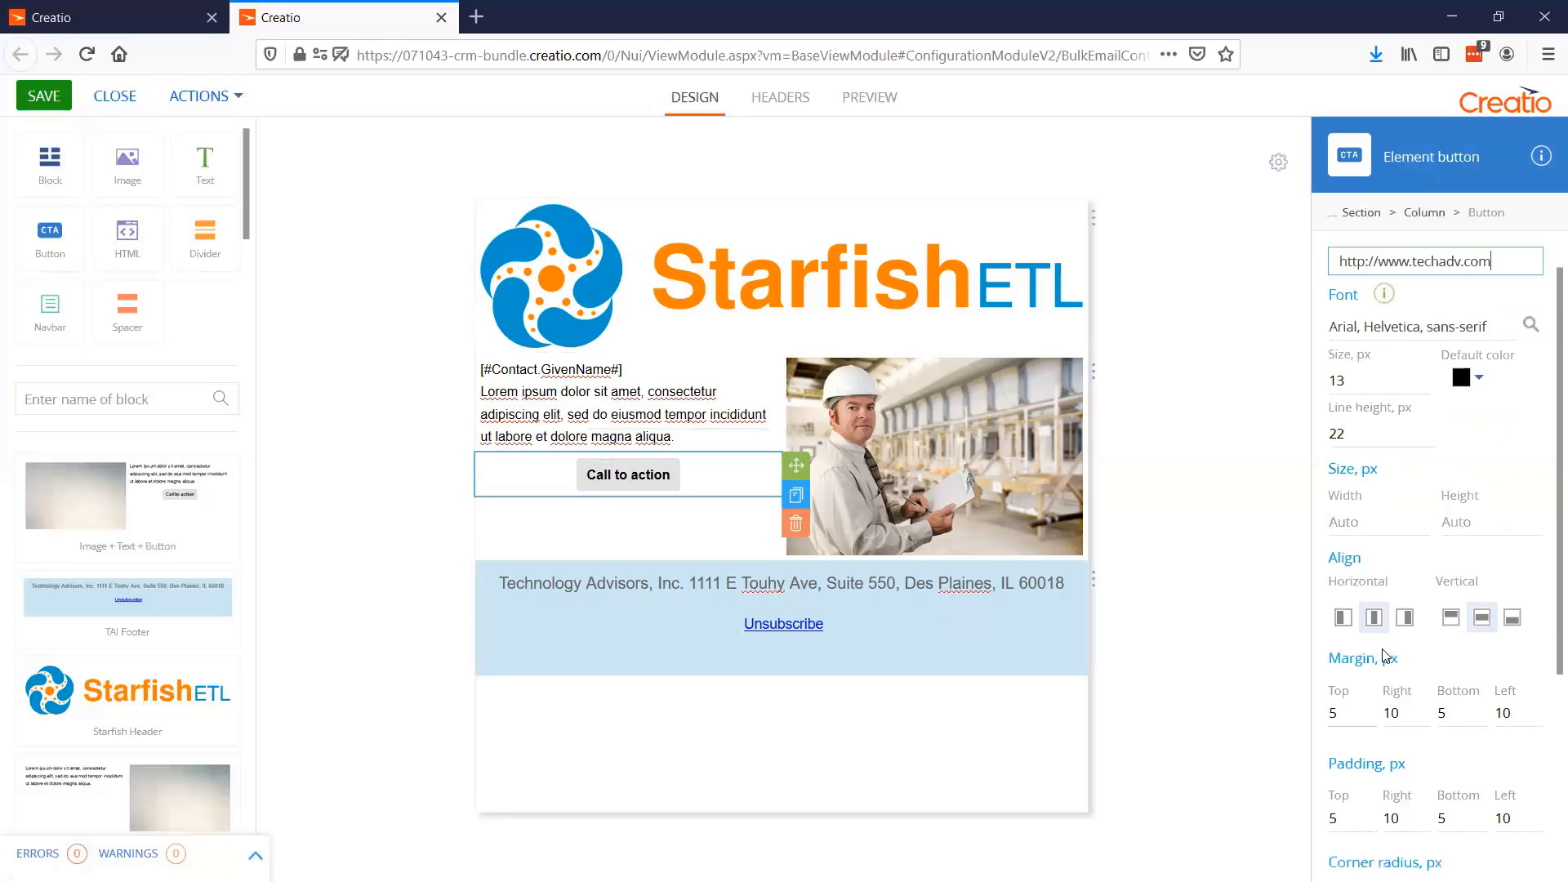
{"action": "scroll", "coordinate": [1388, 735], "scroll_direction": "down", "scroll_amount": 1}
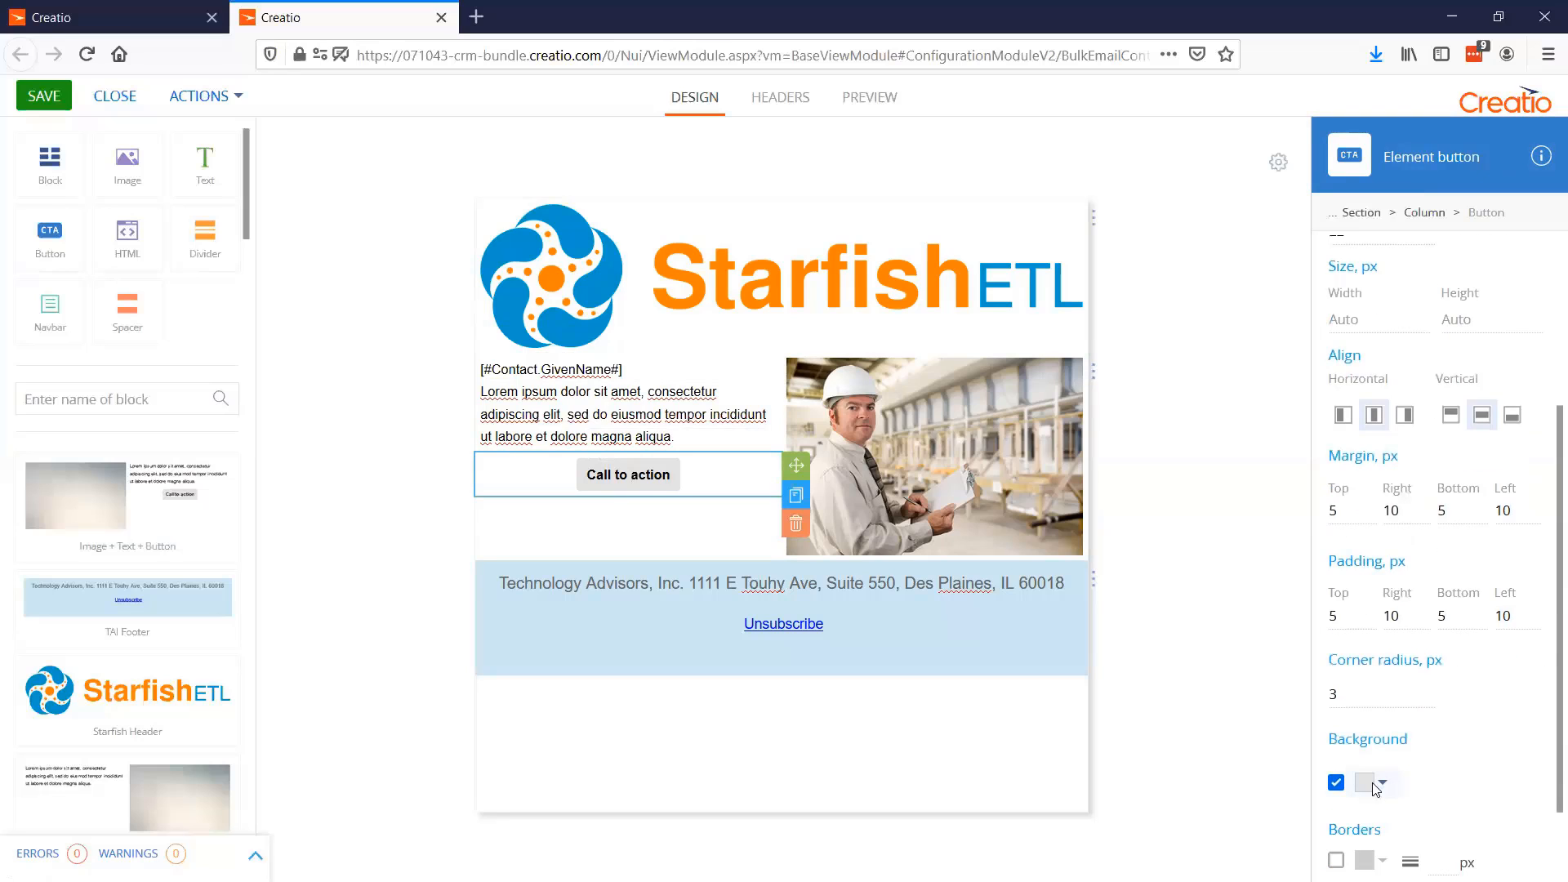
{"action": "left_click", "coordinate": [1380, 782]}
{"action": "left_click", "coordinate": [1344, 527]}
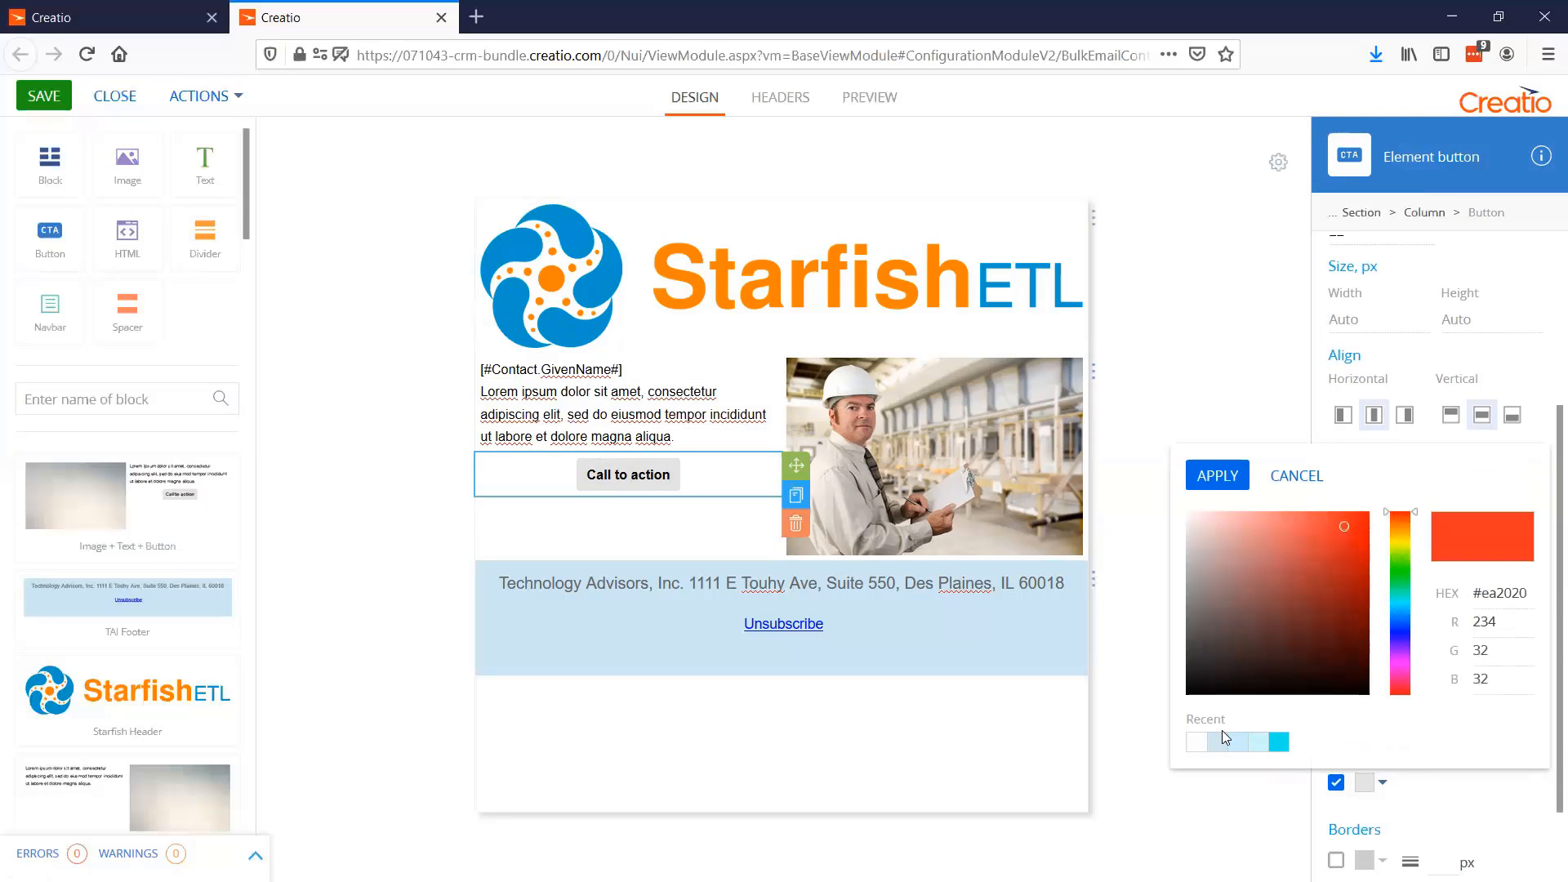
{"action": "left_click", "coordinate": [1217, 475]}
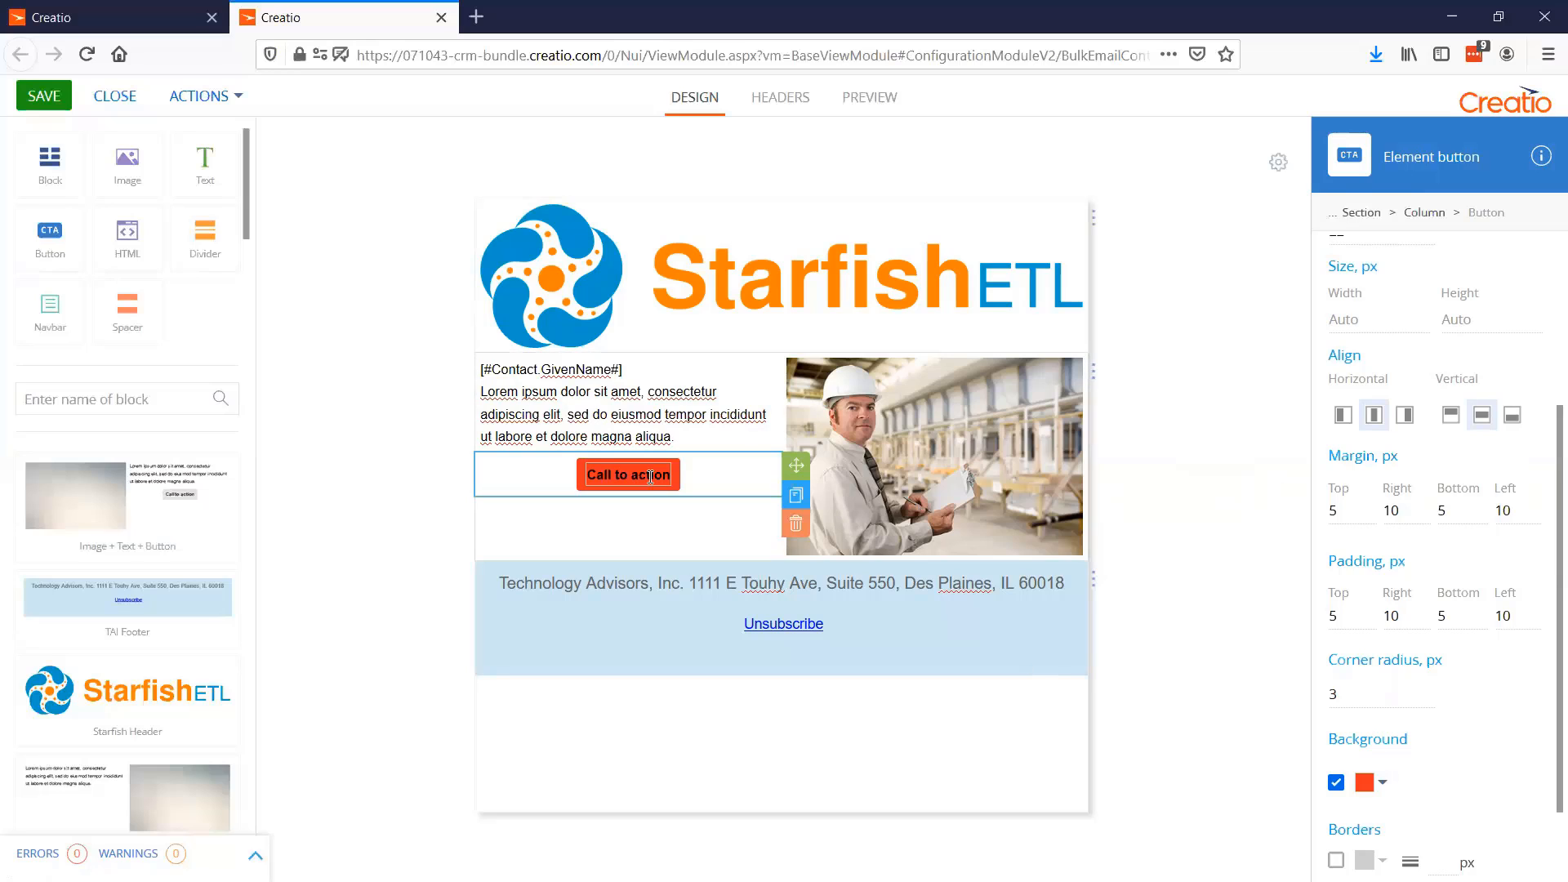
Set the call-to-action button's text color to the recently used white
{"action": "left_click_drag", "start_coordinate": [671, 477], "coordinate": [585, 474]}
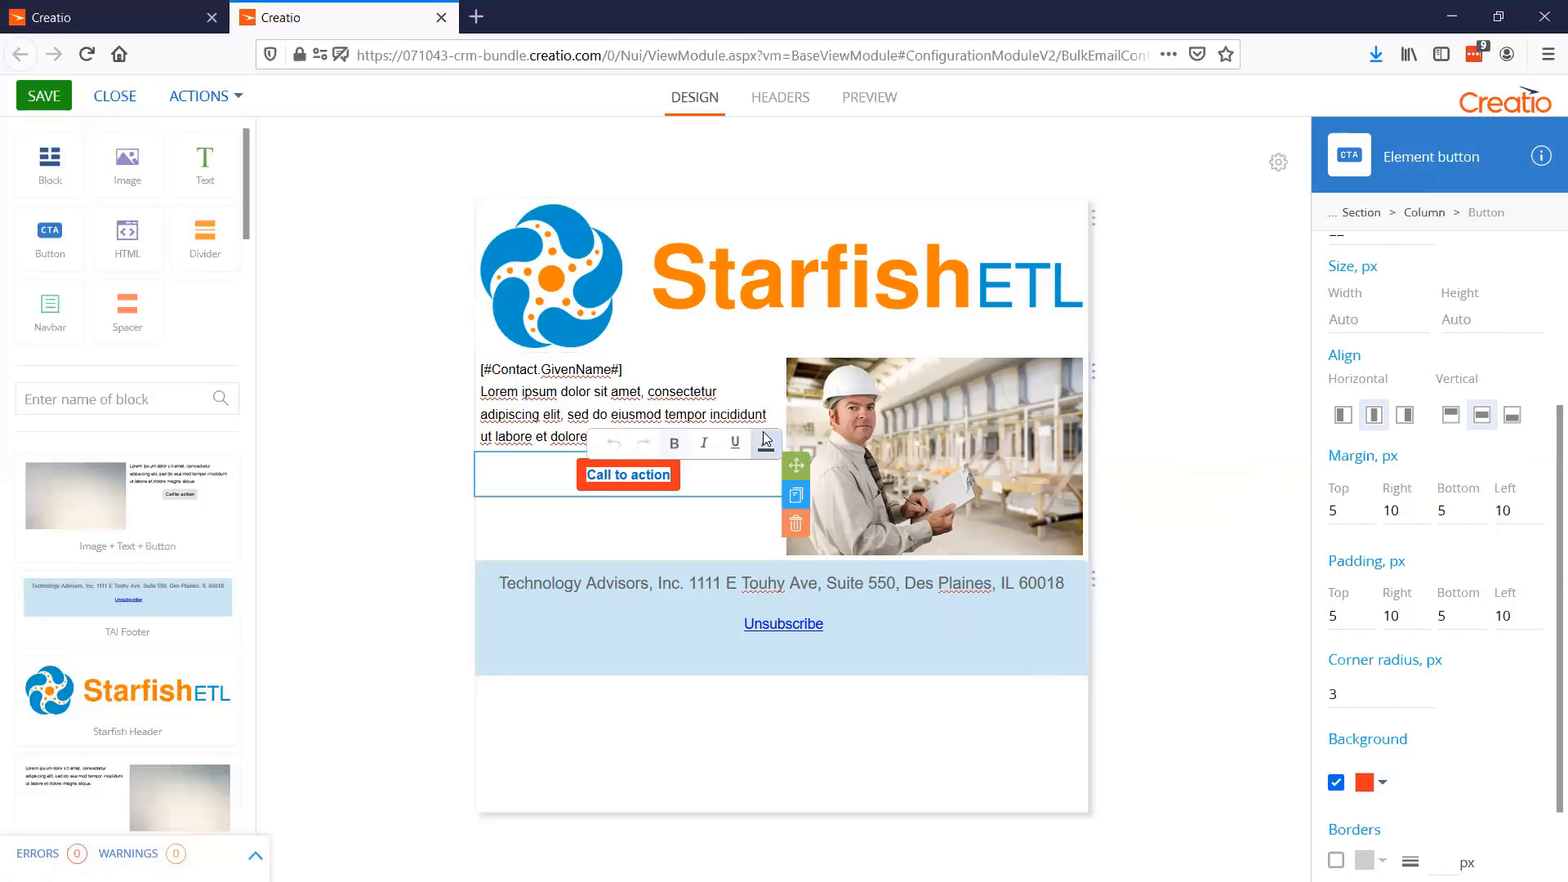
{"action": "left_click", "coordinate": [766, 441]}
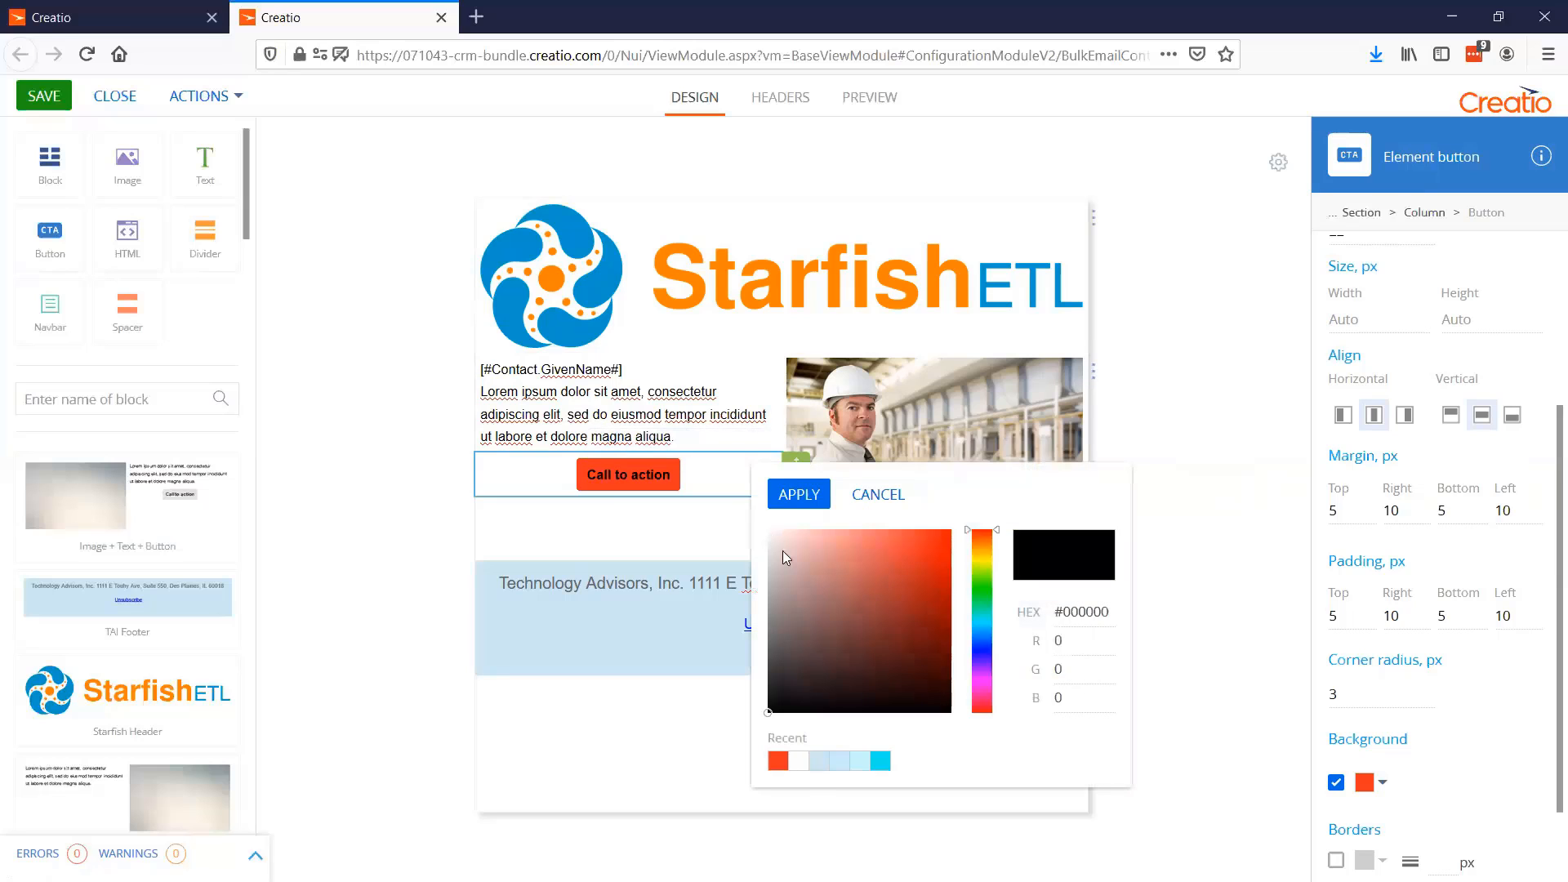
{"action": "left_click", "coordinate": [801, 763]}
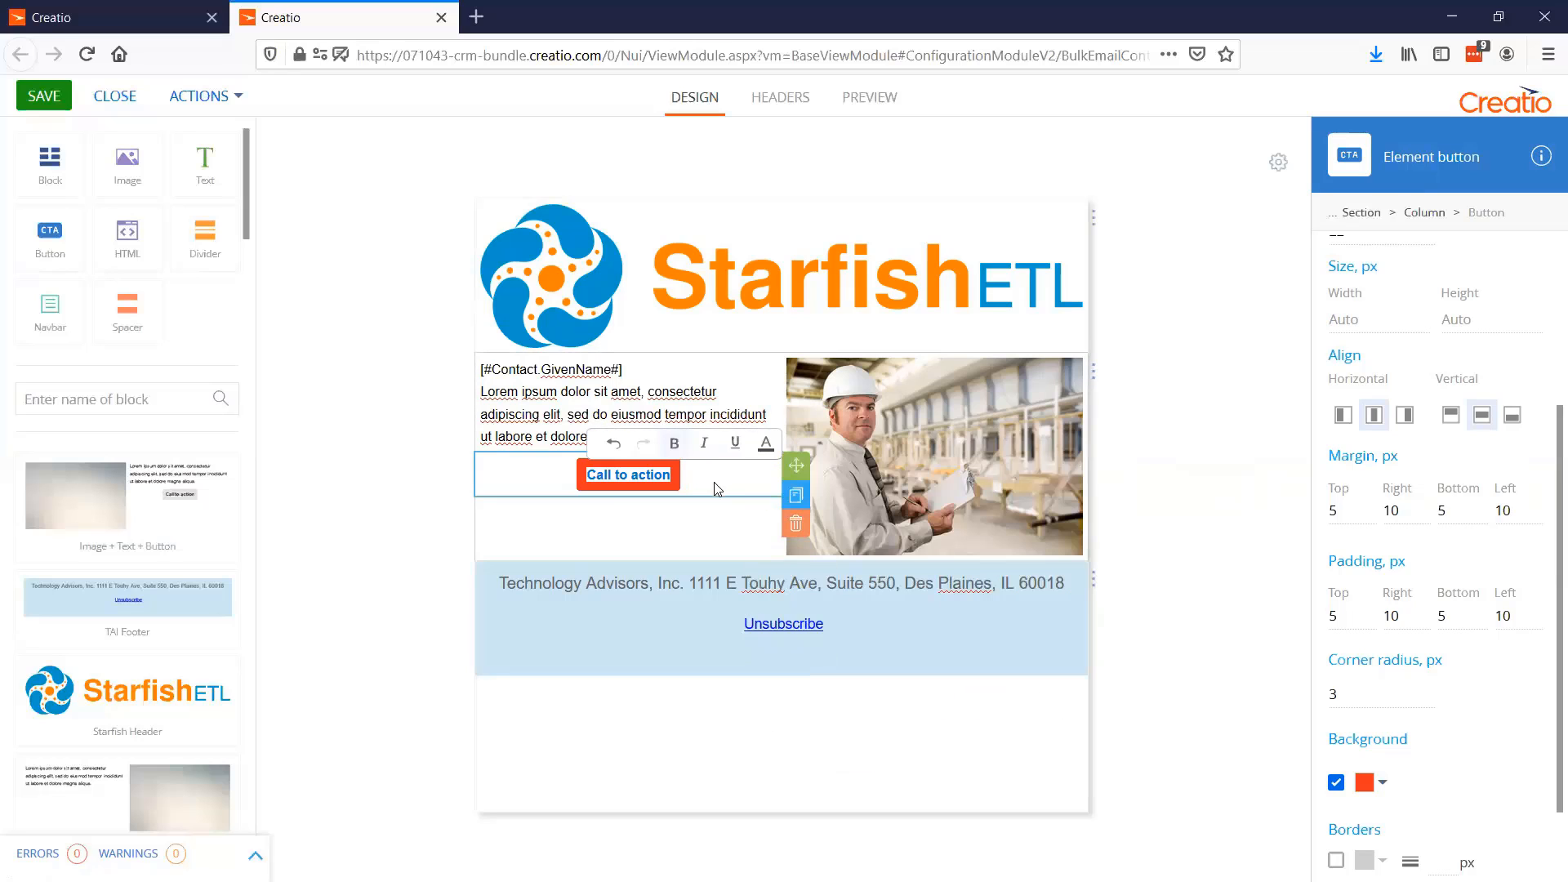
{"action": "left_click", "coordinate": [687, 534]}
{"action": "left_click", "coordinate": [481, 483]}
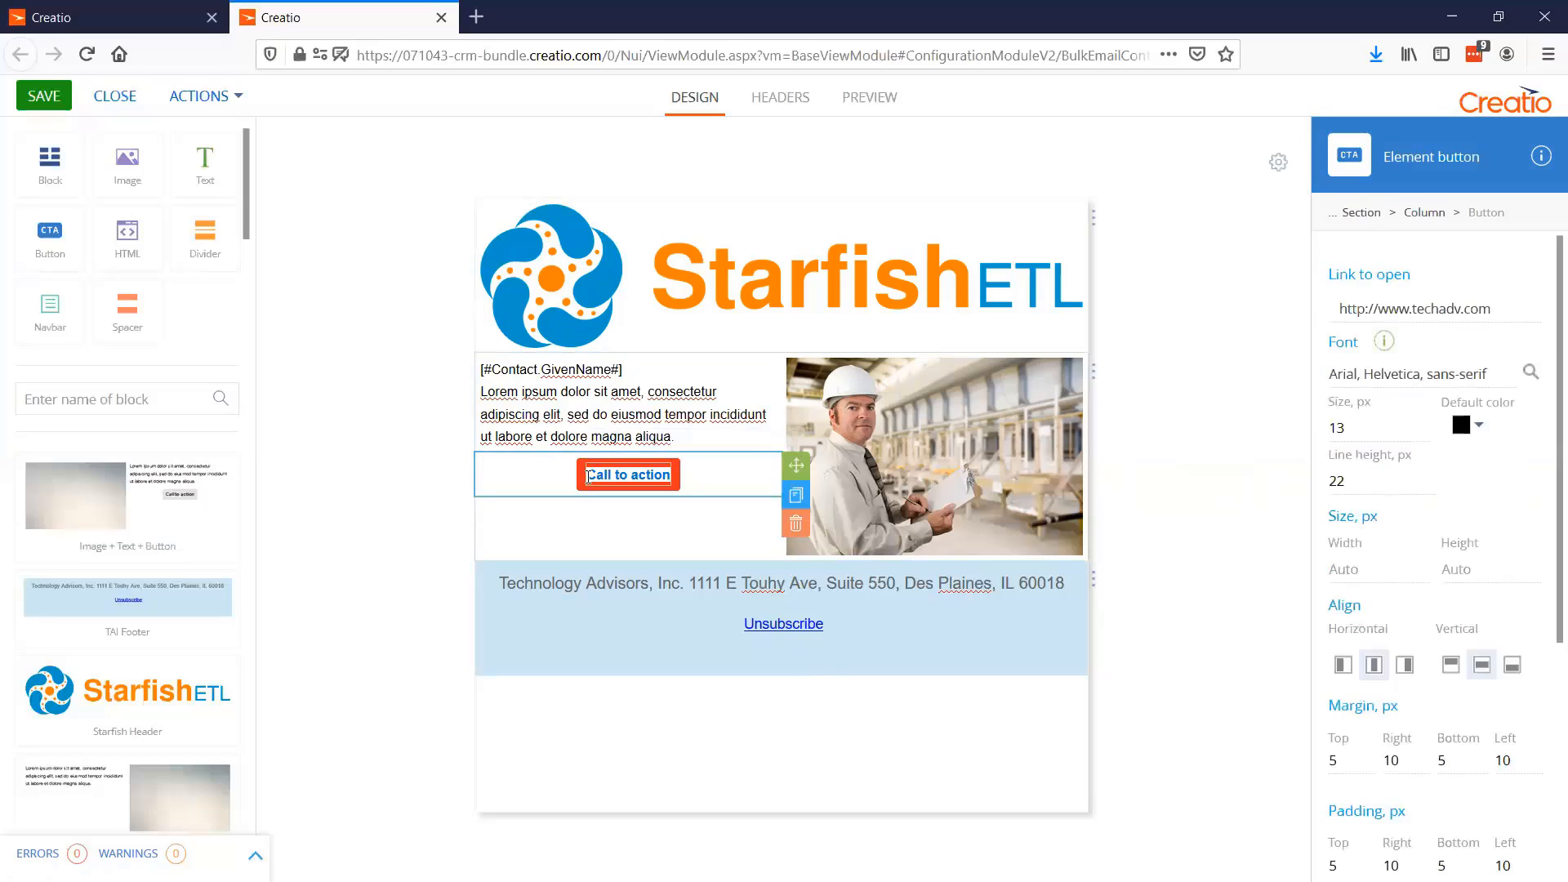
{"action": "left_click", "coordinate": [653, 514]}
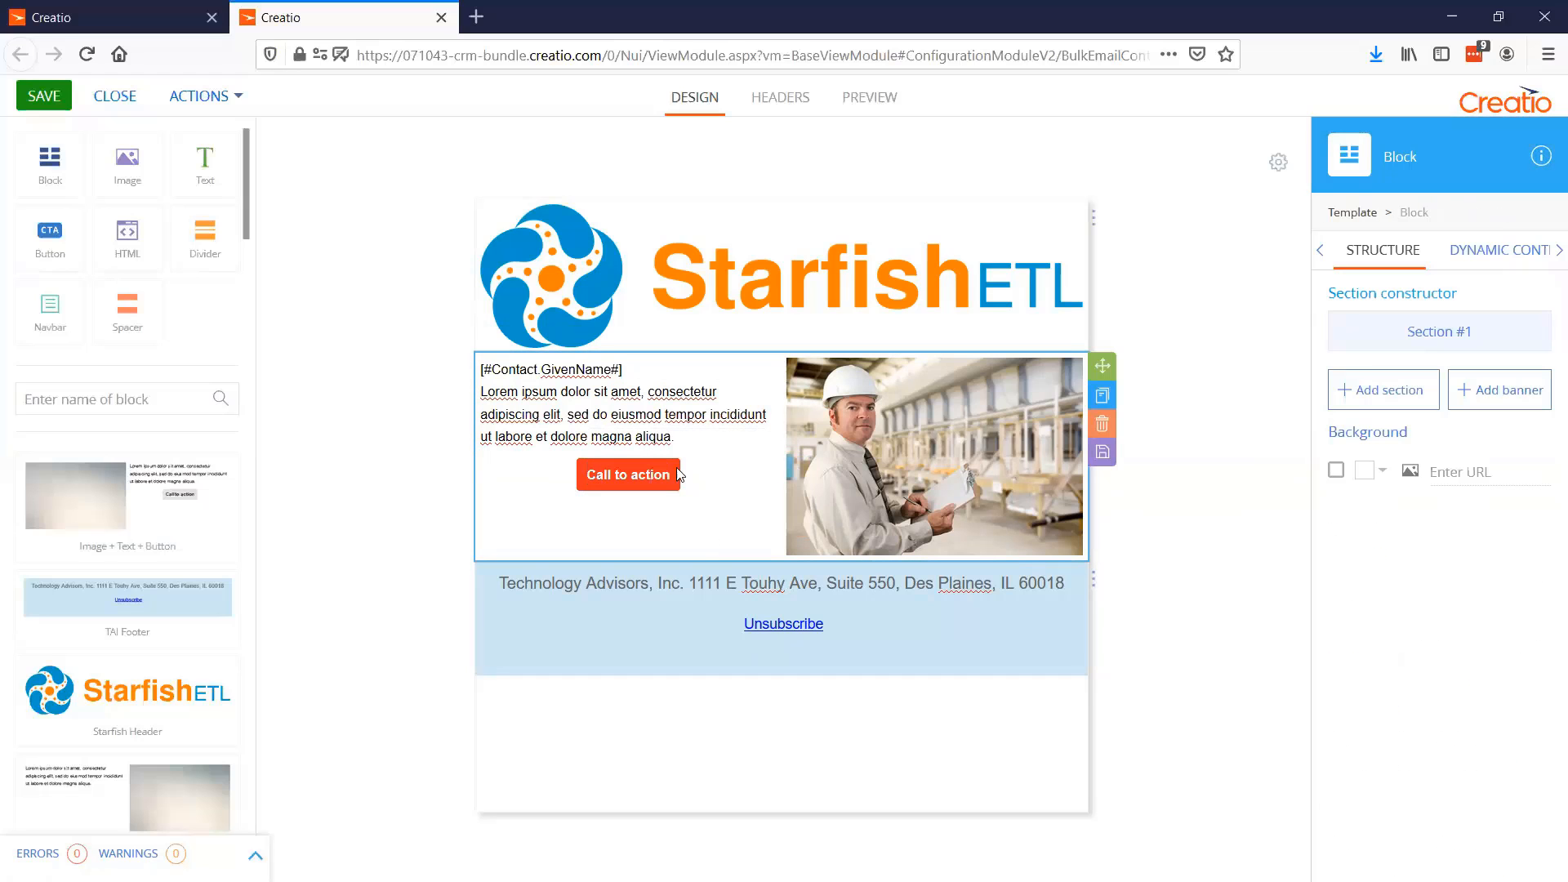
Replace the call-to-action button's label with "Click here!"
{"action": "left_click", "coordinate": [677, 476]}
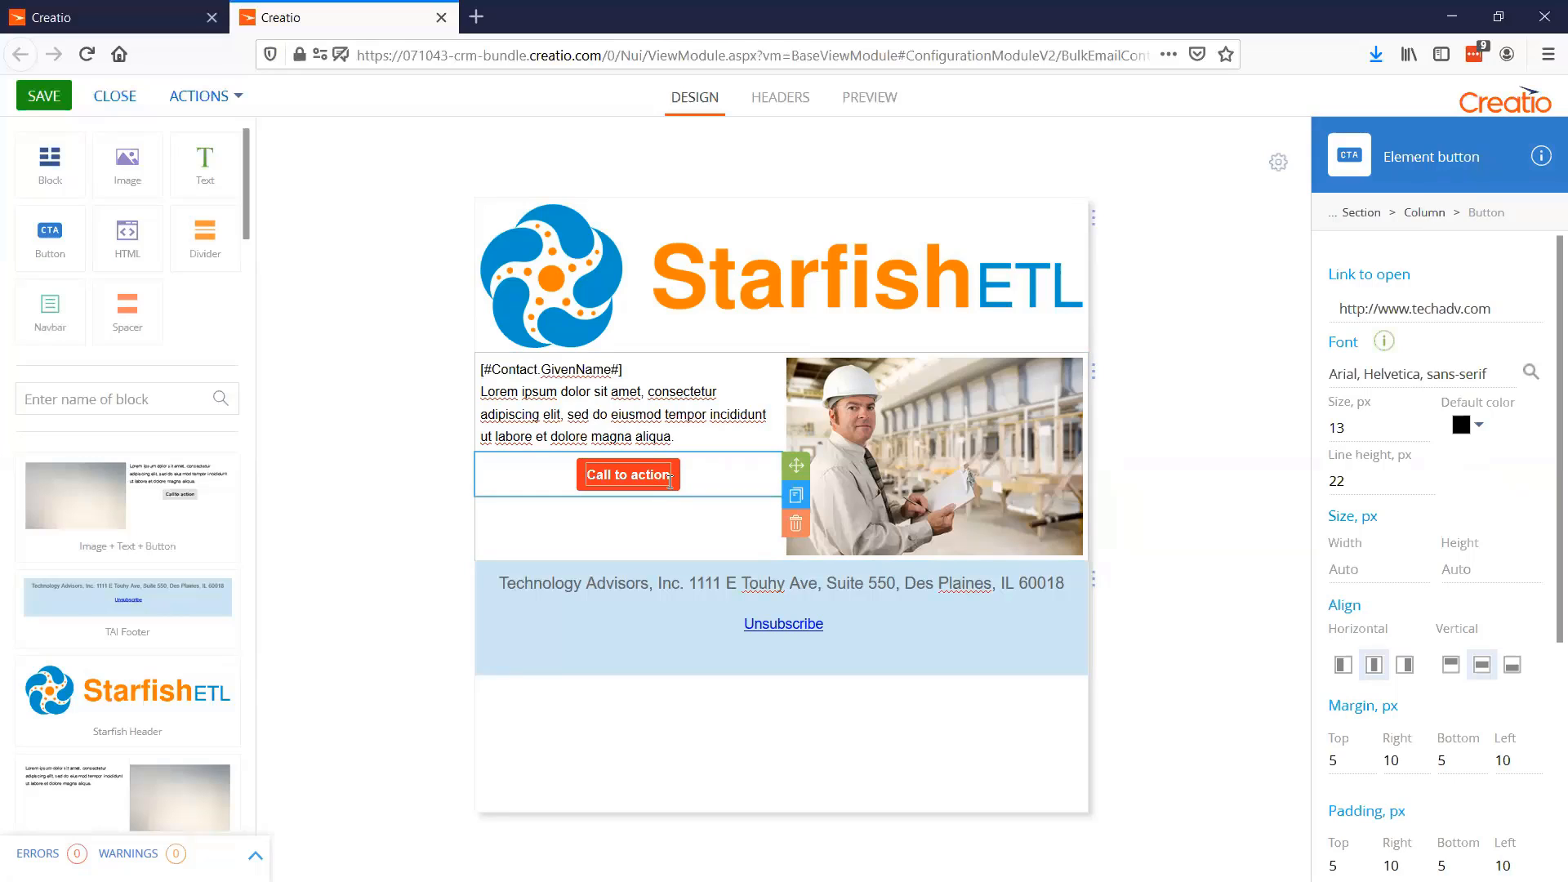
{"action": "left_click_drag", "start_coordinate": [676, 485], "coordinate": [594, 476]}
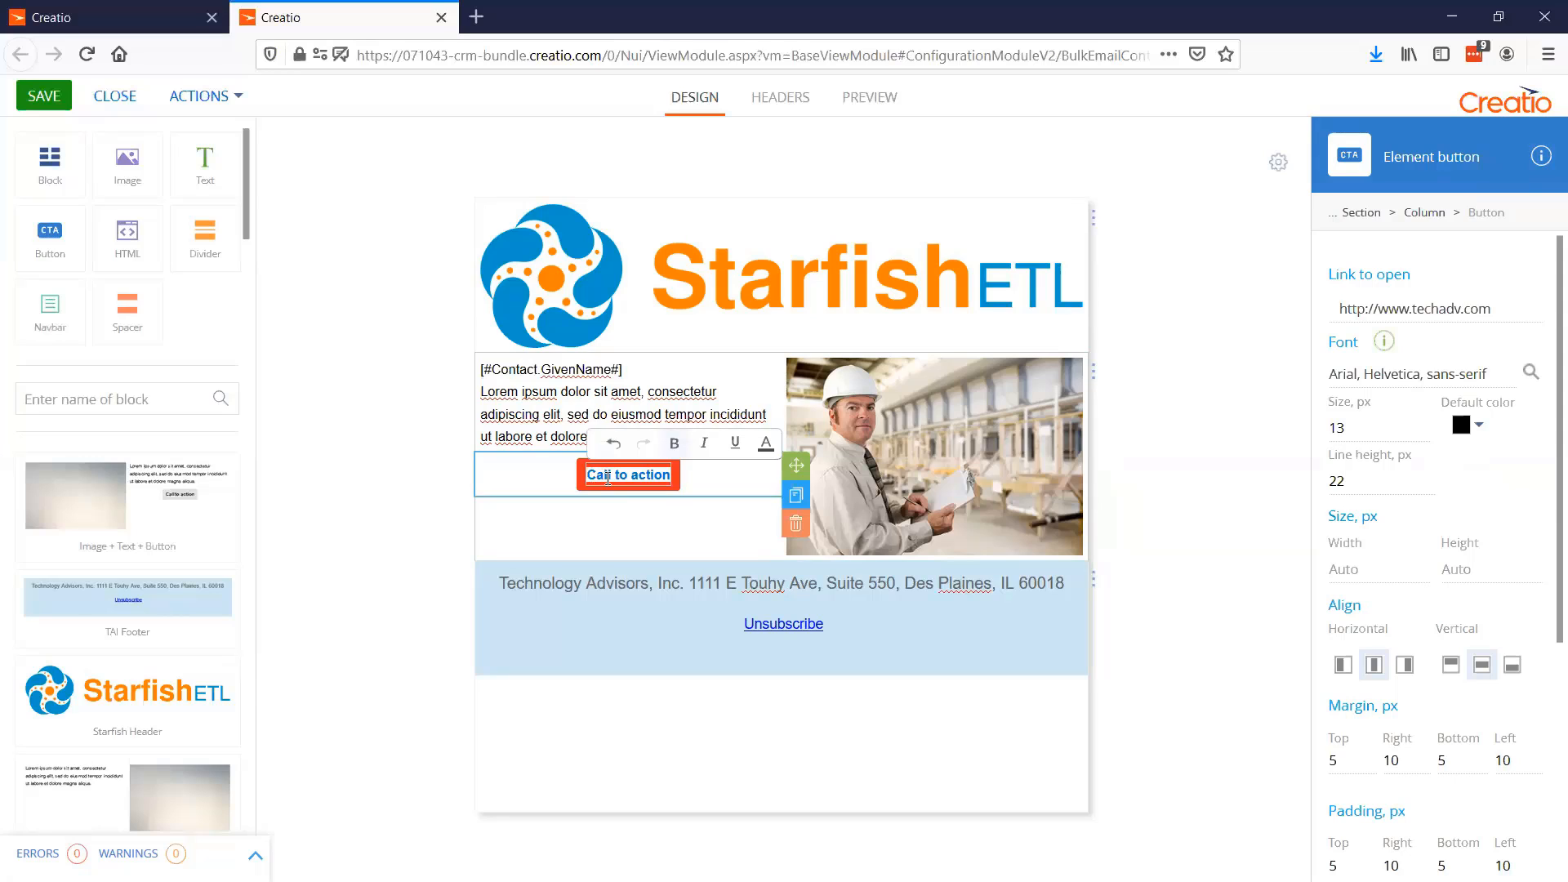
{"action": "type", "text": "Click"}
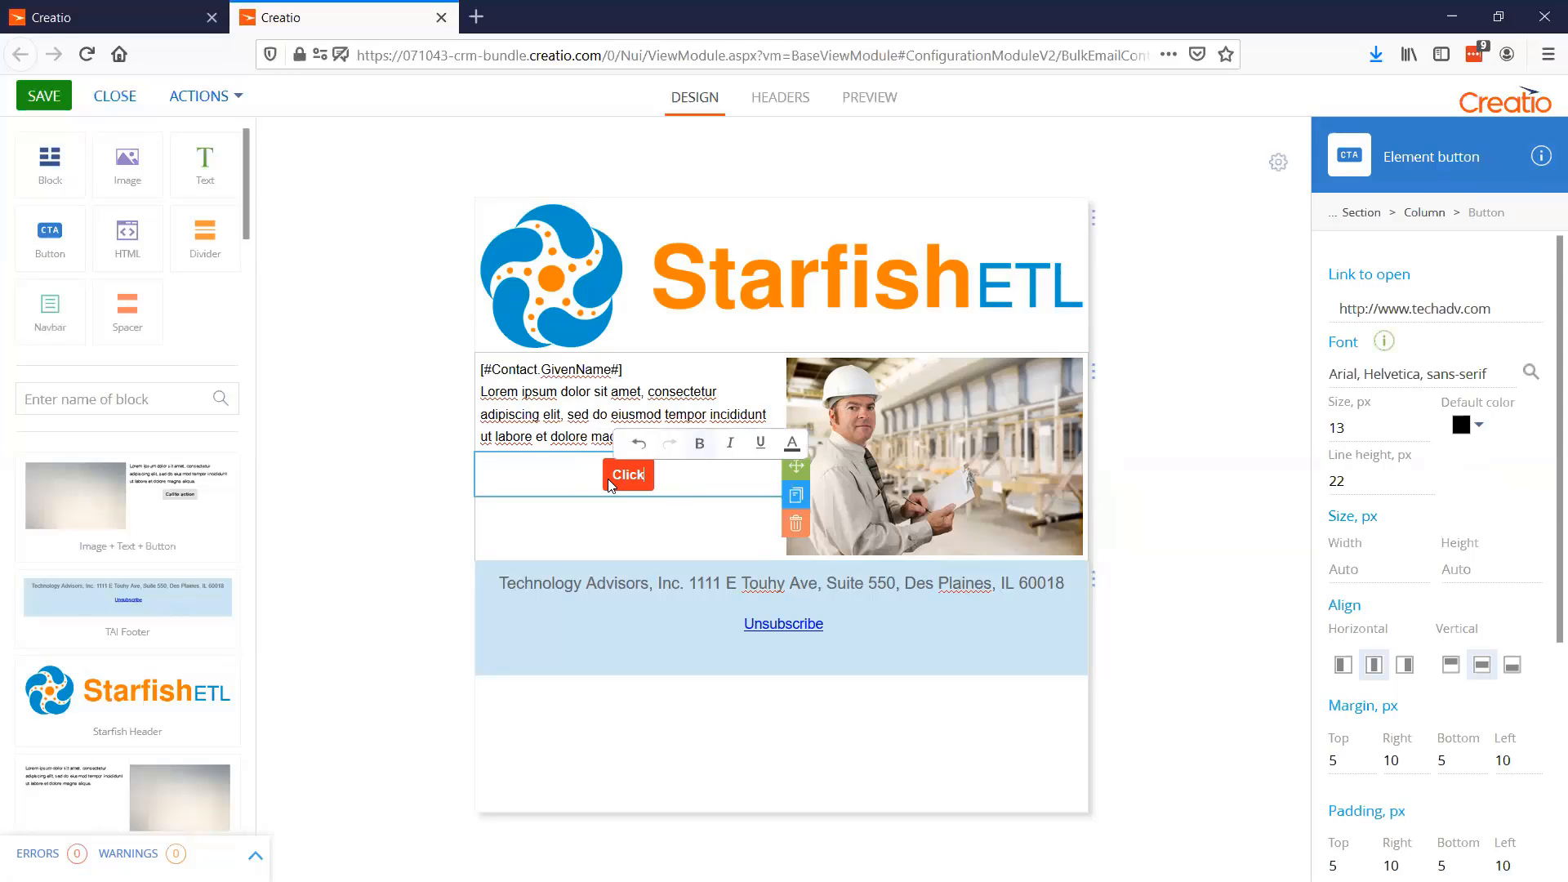
{"action": "type", "text": " here!"}
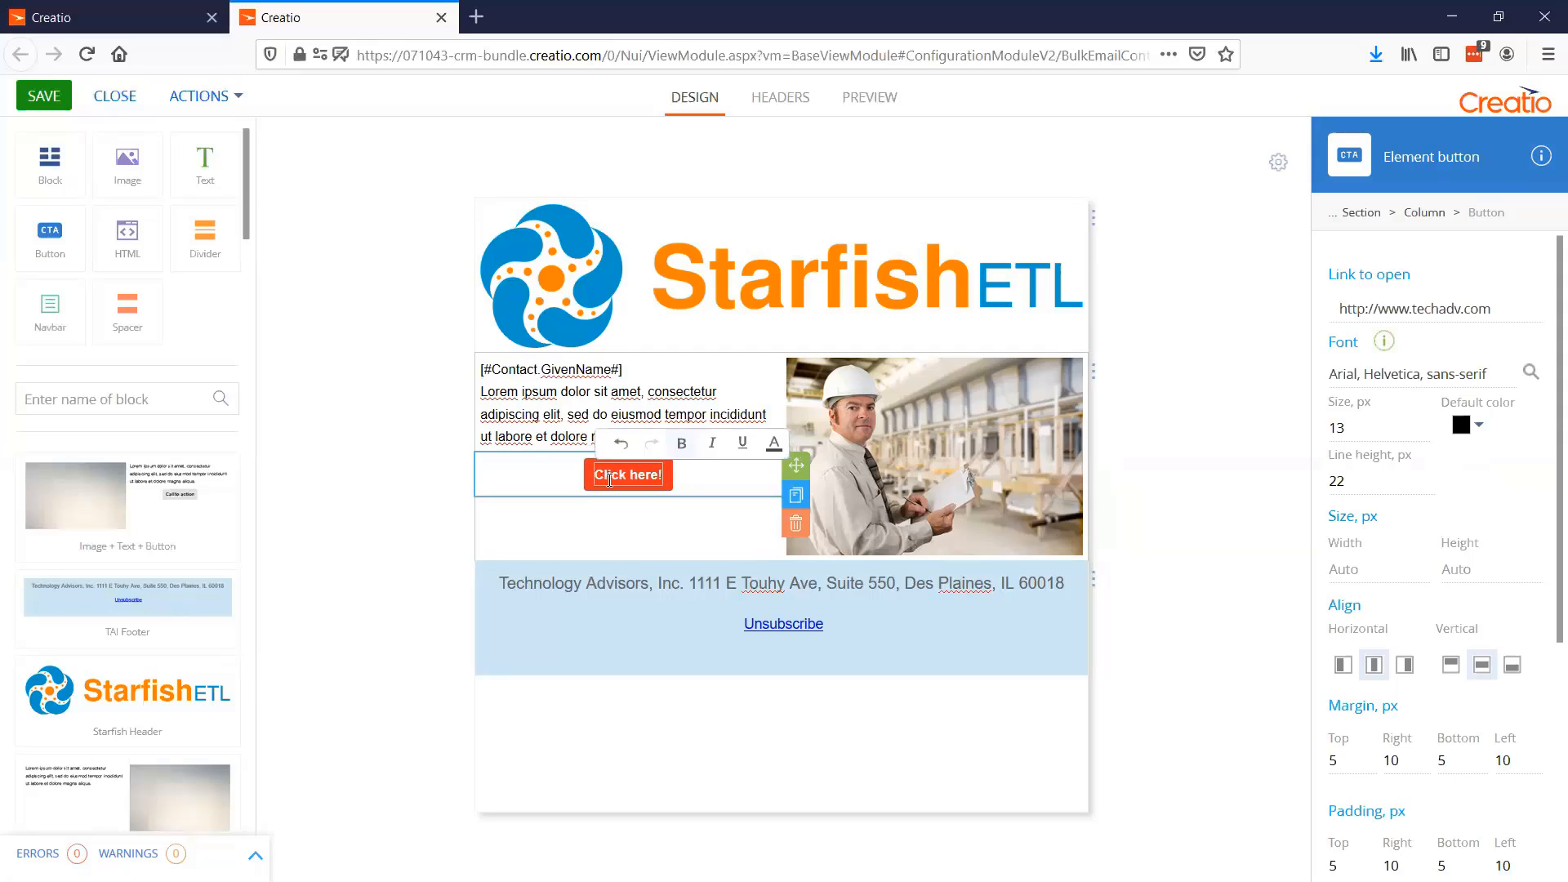
{"action": "left_click", "coordinate": [375, 454]}
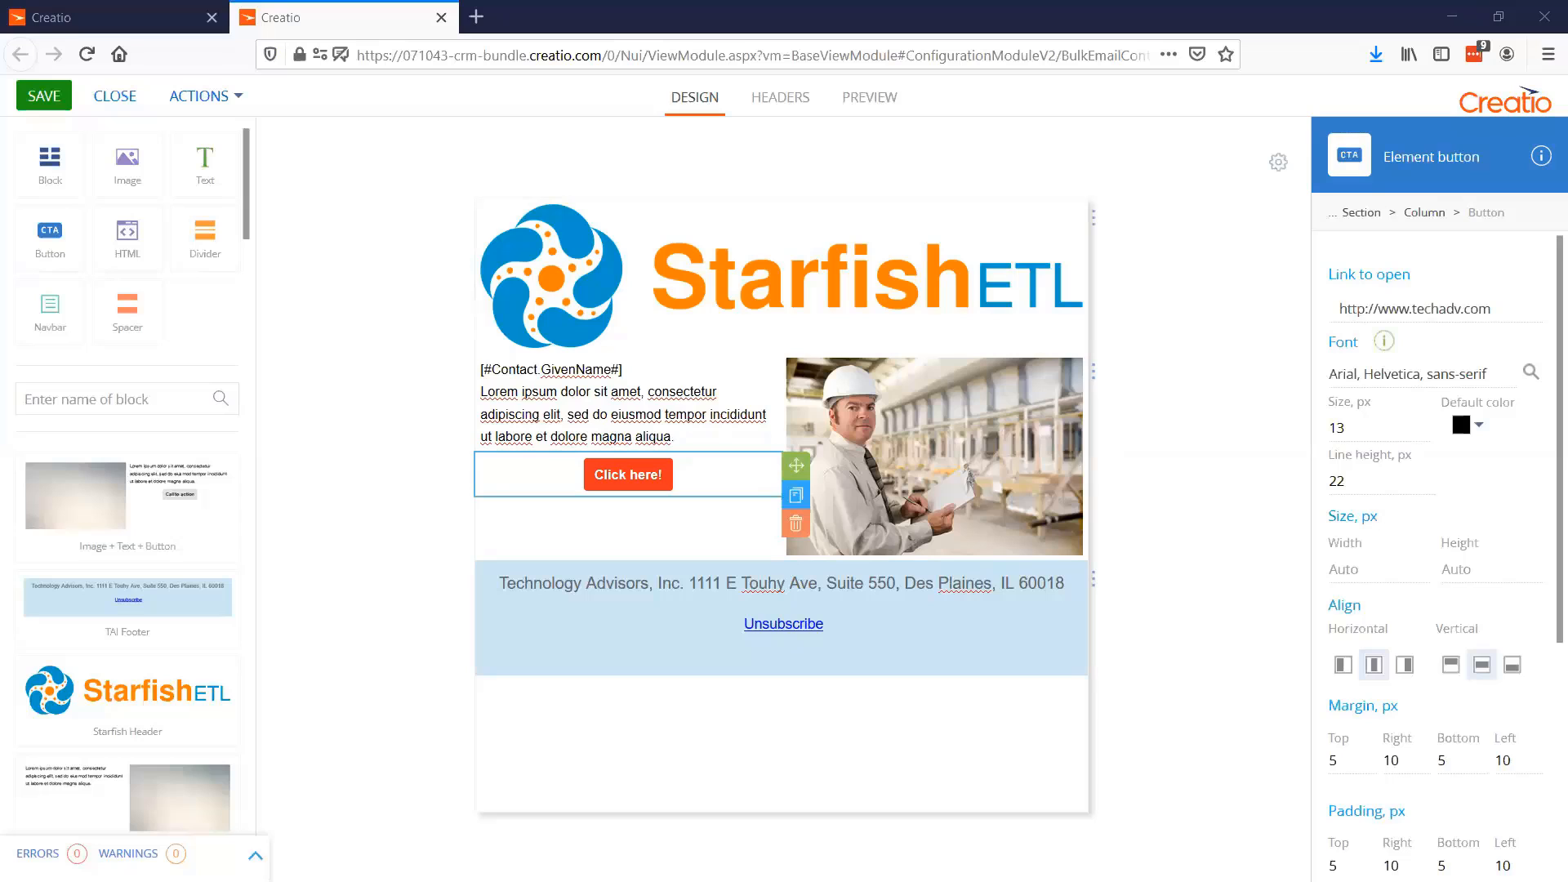
Switch to the Word document, write the four sample lines "Sdfsl;fdkjs;dlfj", "Sdfjsdfjsldfj", "Asdf" and "Sdf", and copy them for the email
{"action": "key", "text": "alt+Tab"}
{"action": "type", "text": "Sdfsl;fdkjs;dlfj"}
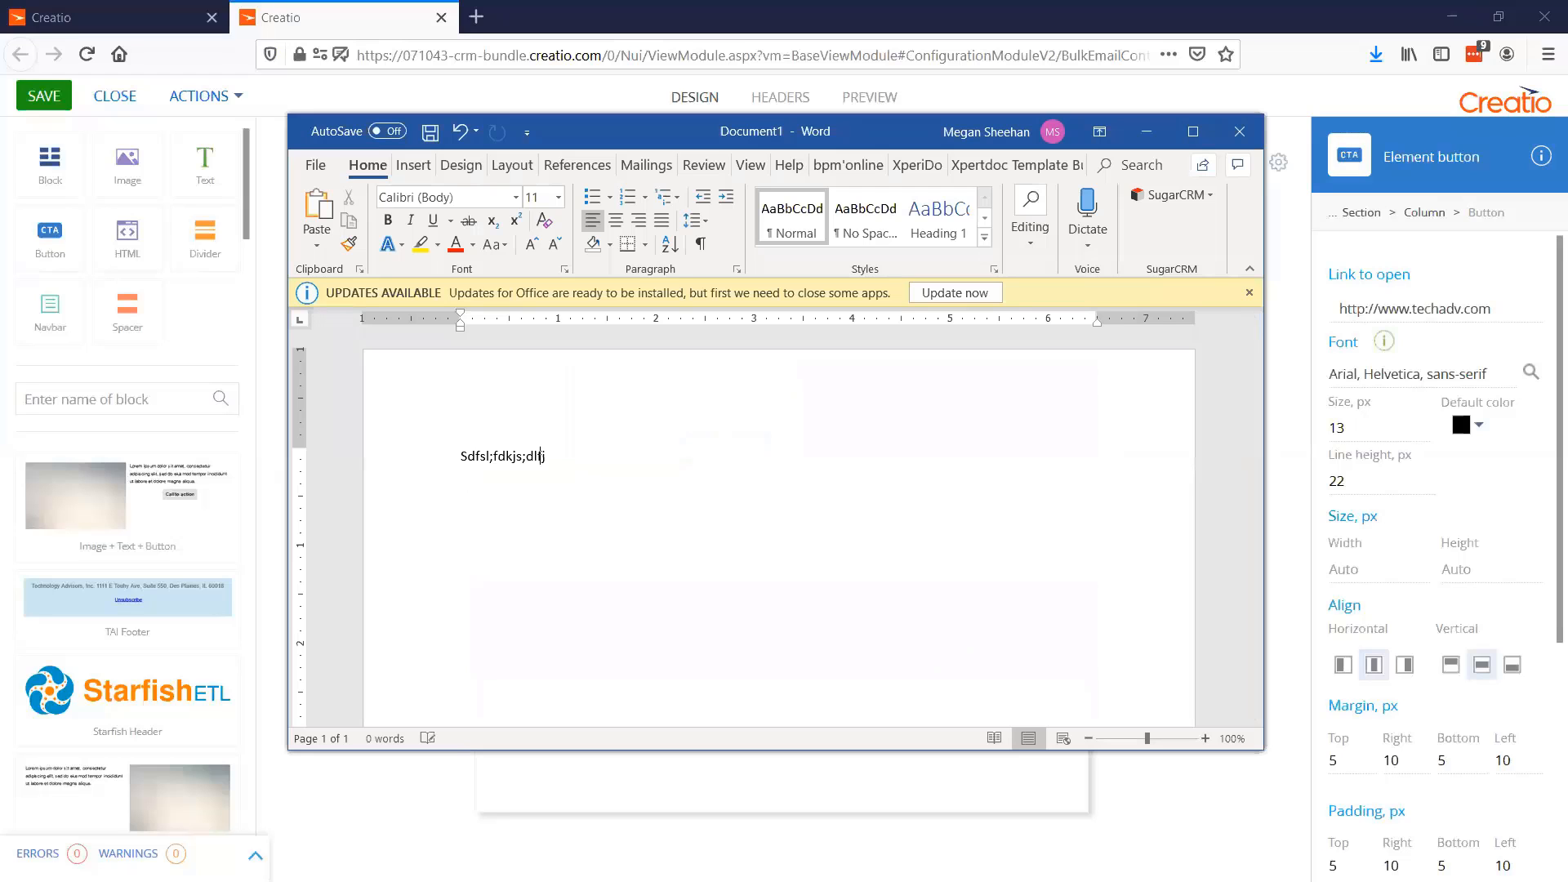
{"action": "key", "text": "Return"}
{"action": "type", "text": "sdfjsdfjsldfj"}
{"action": "key", "text": "Return"}
{"action": "type", "text": "asdf"}
{"action": "key", "text": "Return"}
{"action": "type", "text": "sdf"}
{"action": "key", "text": "Return"}
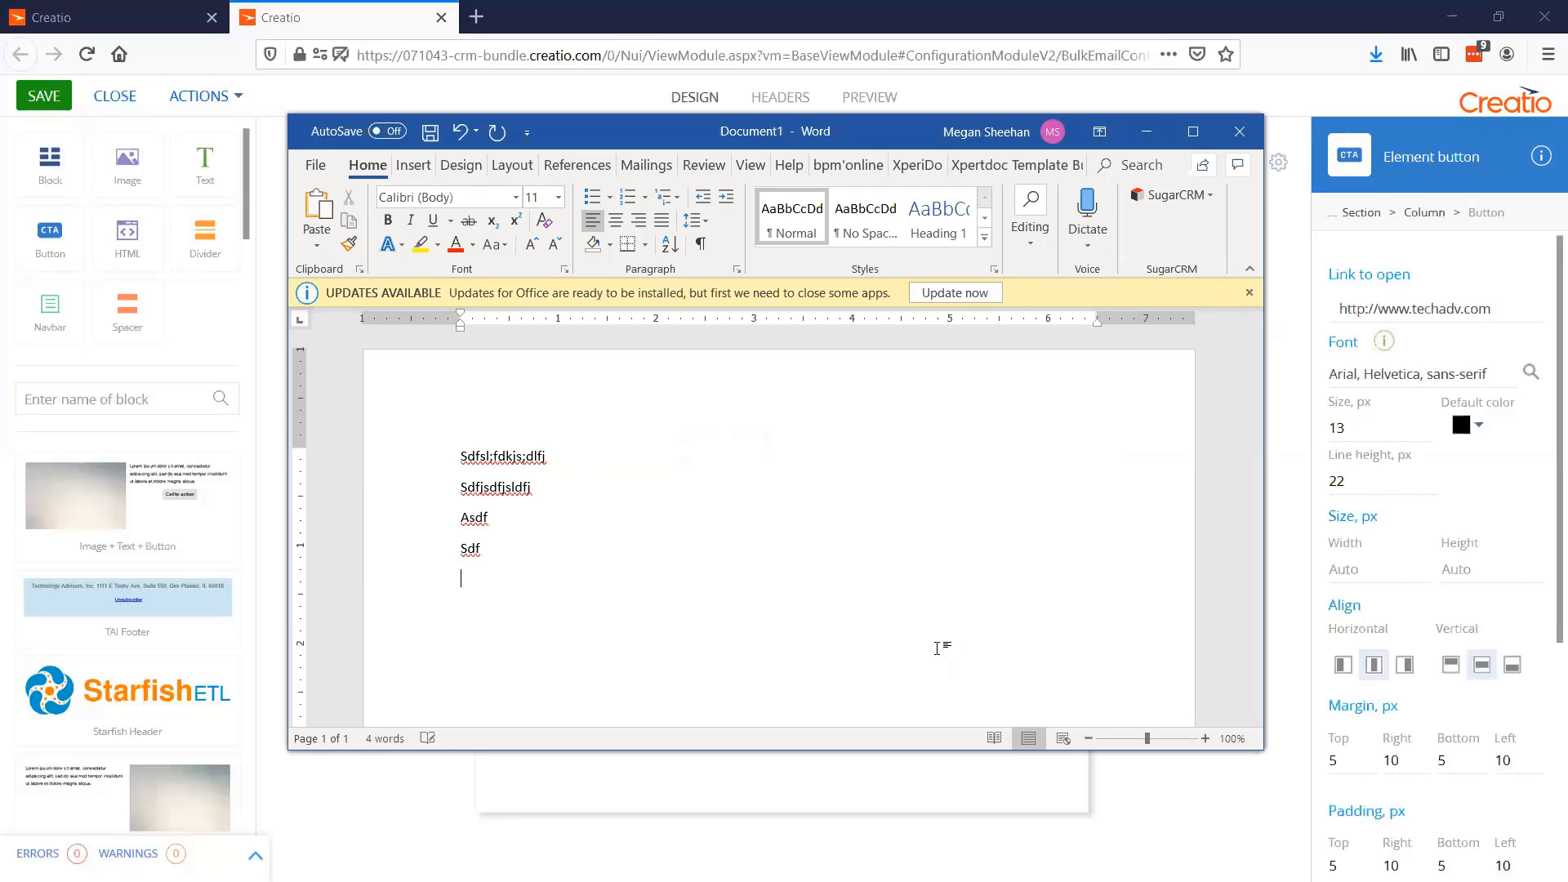
{"action": "key", "text": "ctrl+a"}
{"action": "key", "text": "ctrl+c"}
{"action": "key", "text": "alt+Tab"}
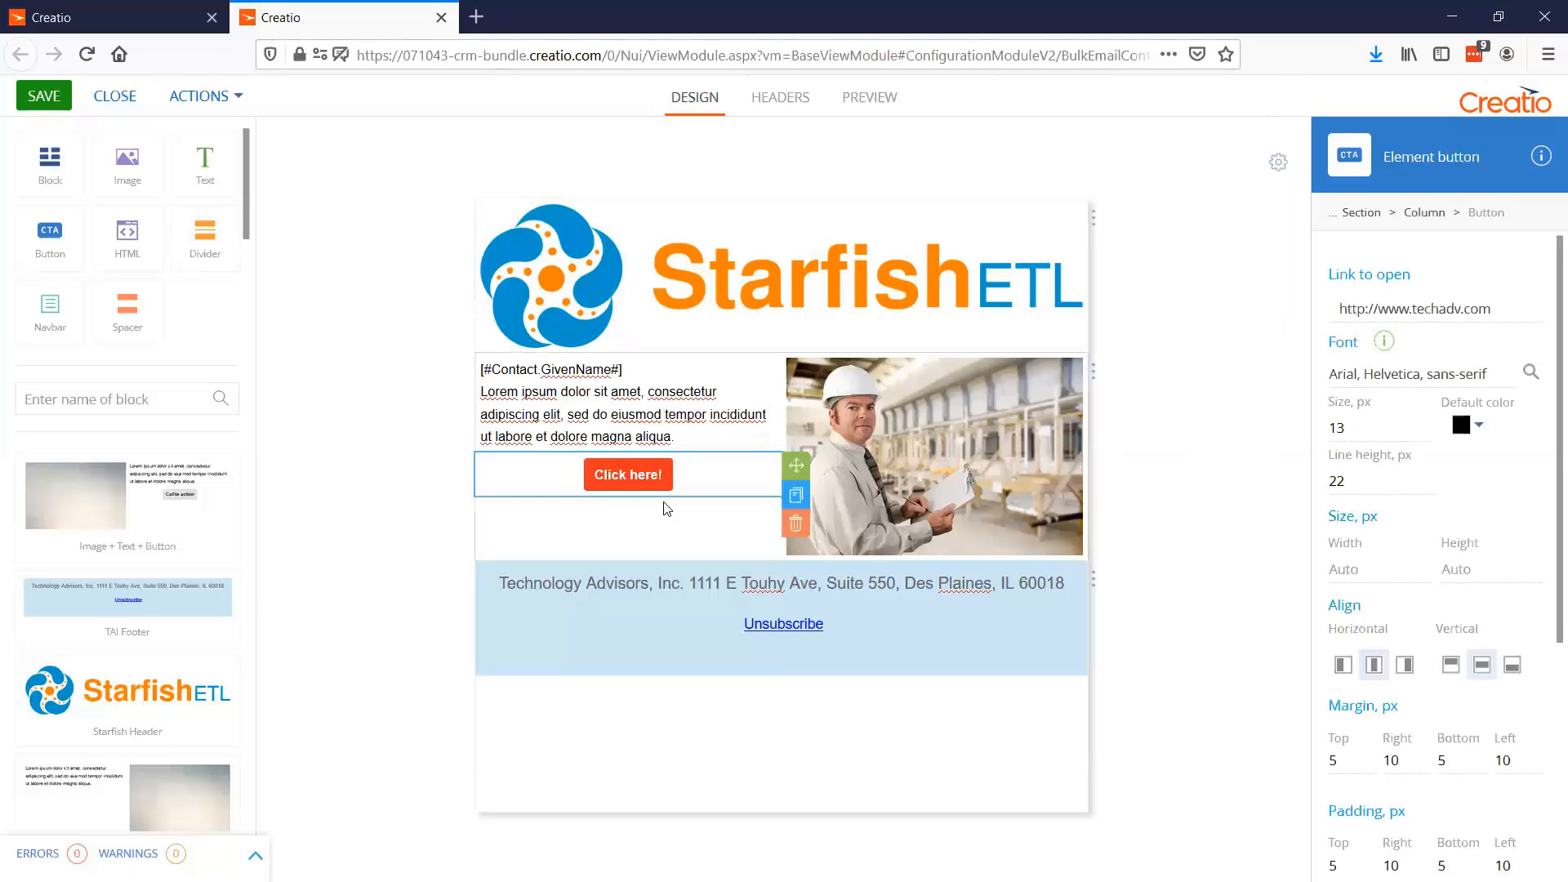
Paste the copied Word lines on a new line below the lorem ipsum paragraph in the email's text element
{"action": "left_click", "coordinate": [686, 449]}
{"action": "key", "text": "Return"}
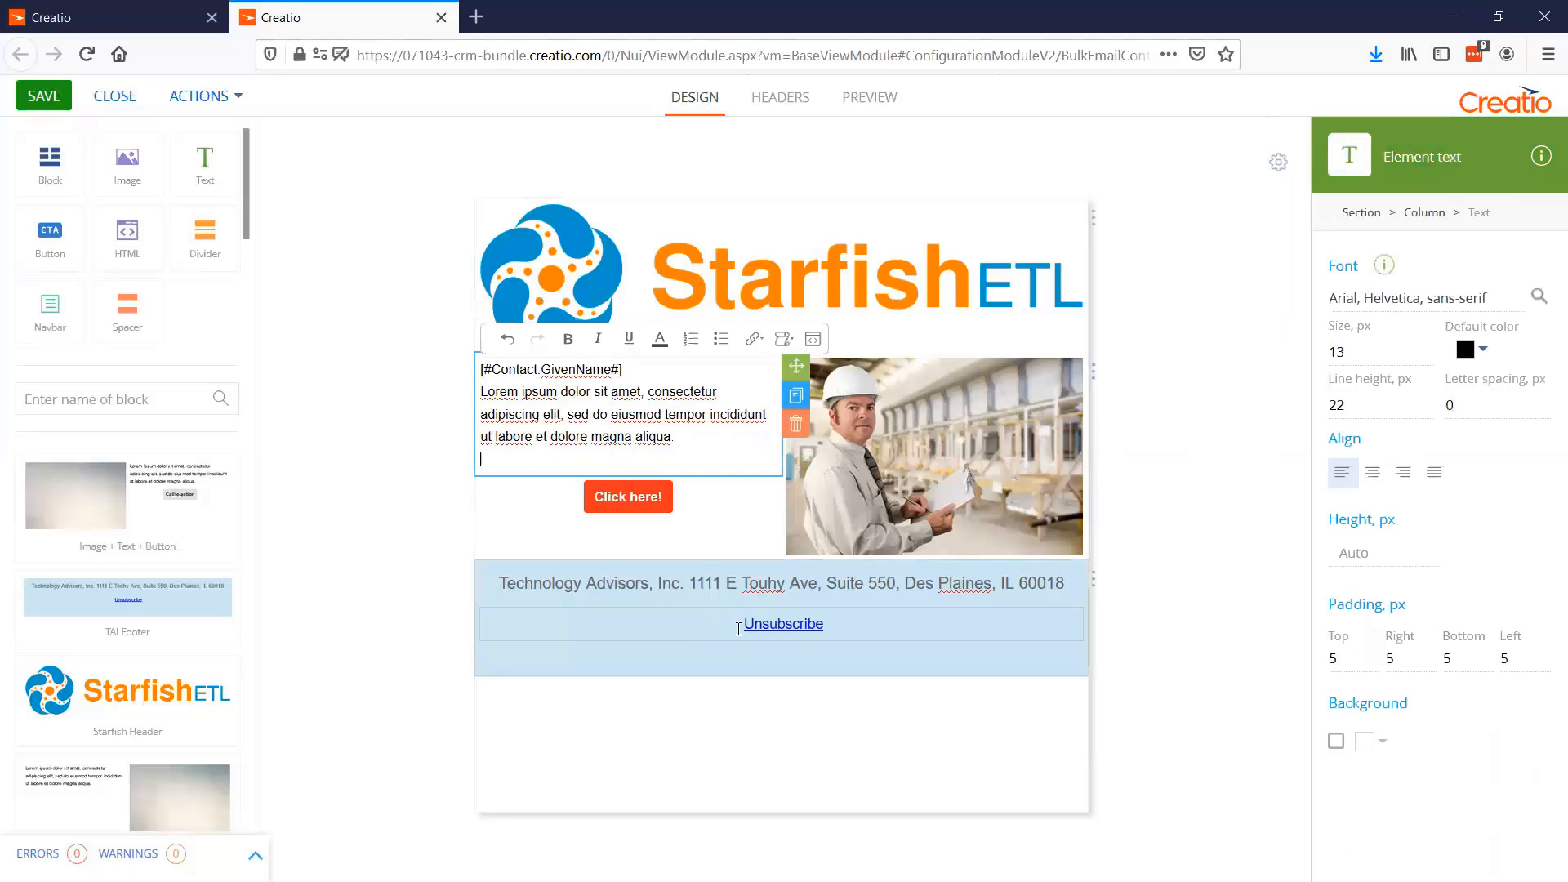
{"action": "key", "text": "ctrl+v"}
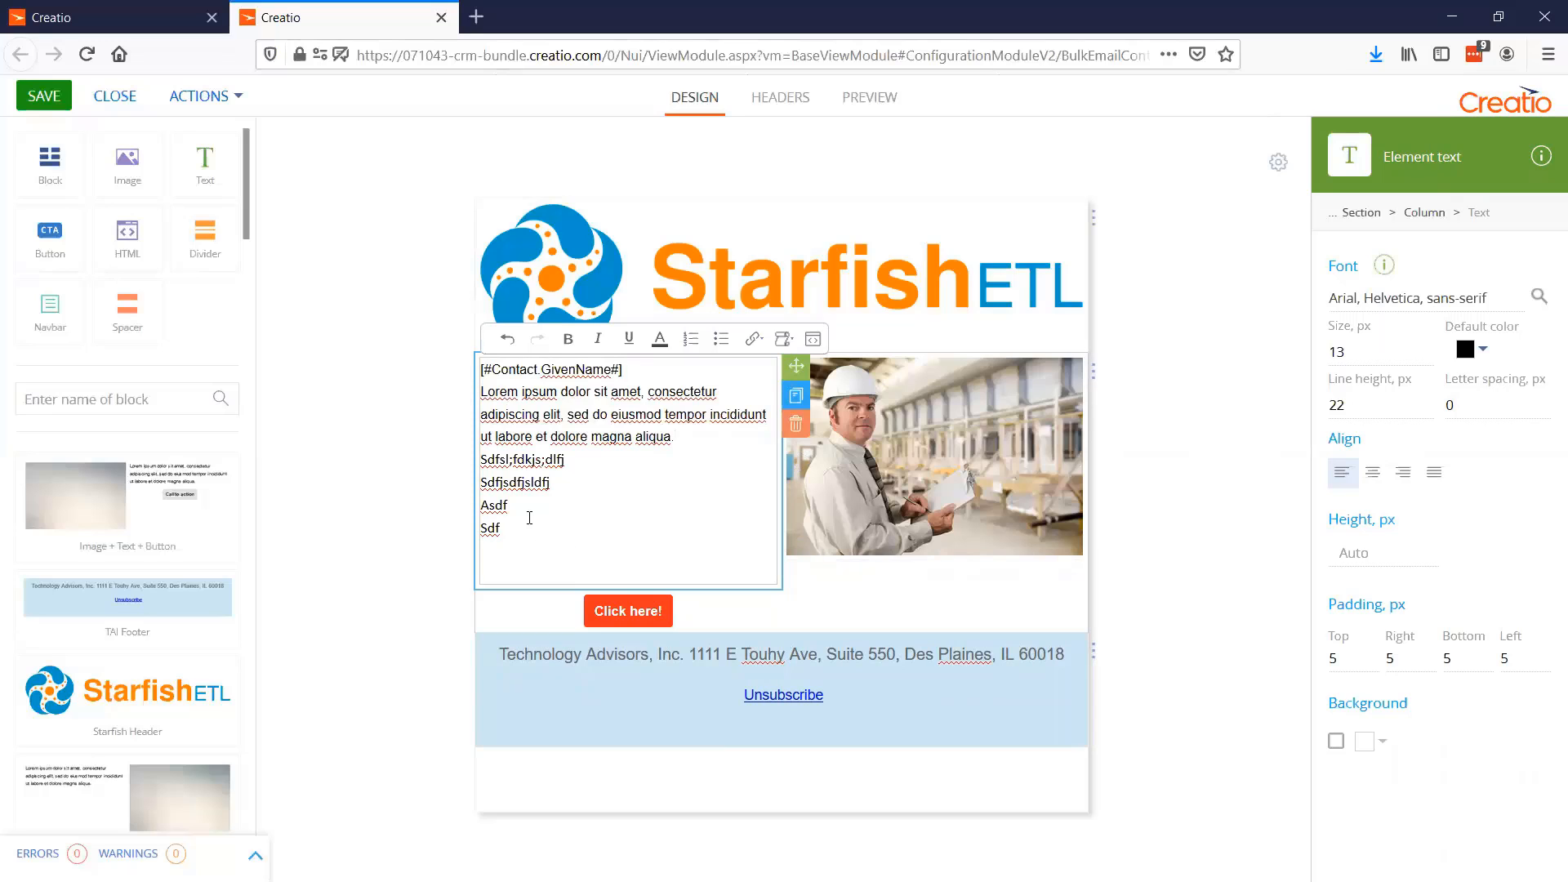
Delete the four pasted sample lines from the email's text element
{"action": "left_click", "coordinate": [488, 463]}
{"action": "key", "text": "Up"}
{"action": "left_click_drag", "start_coordinate": [501, 529], "coordinate": [480, 456]}
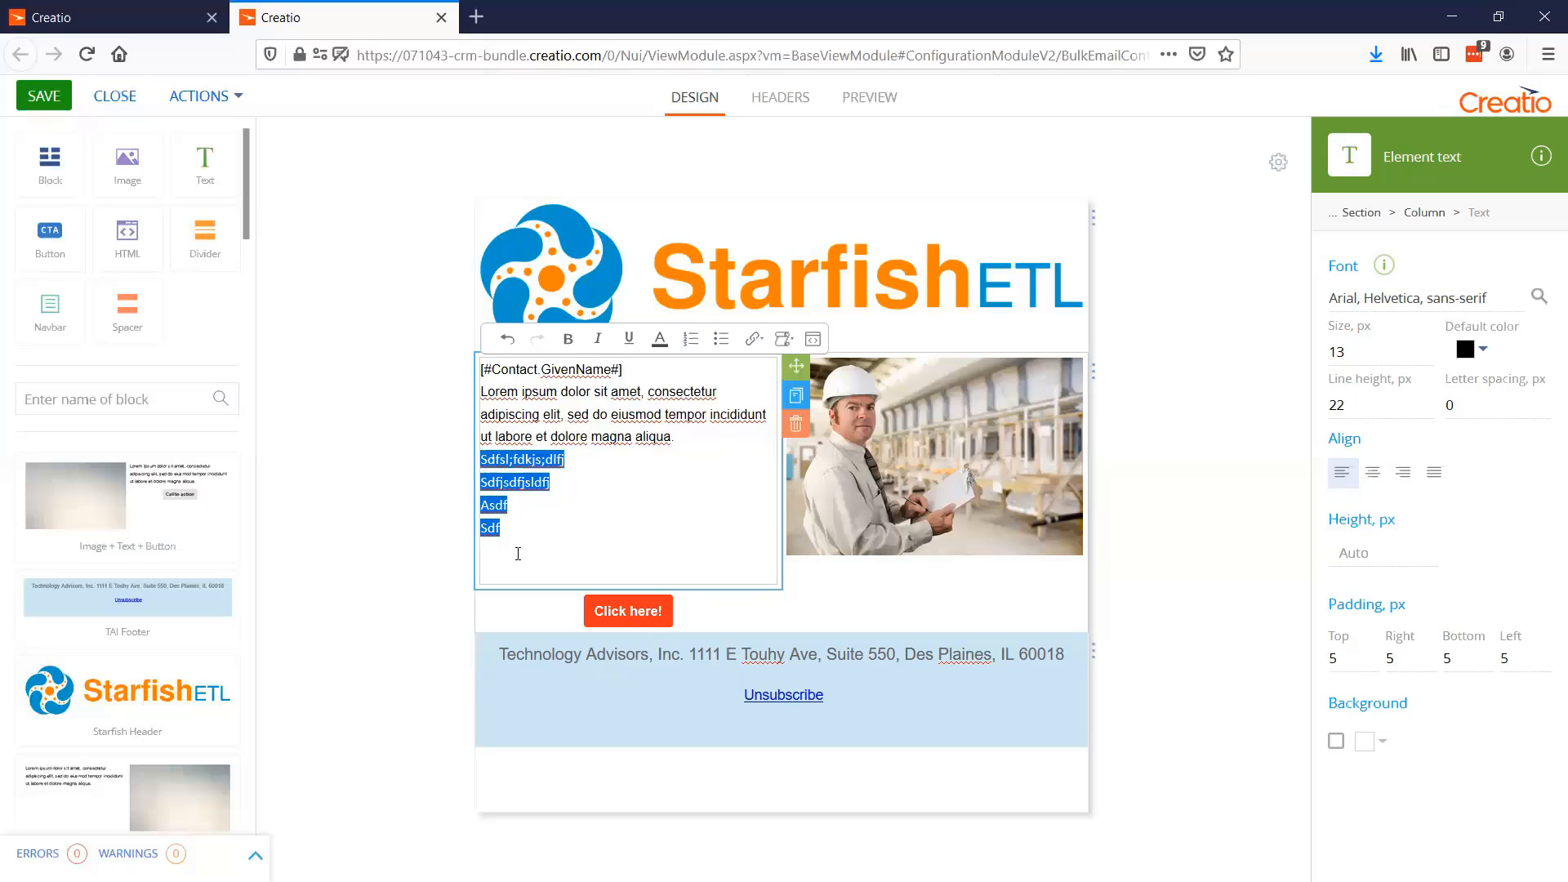
{"action": "key", "text": "Delete"}
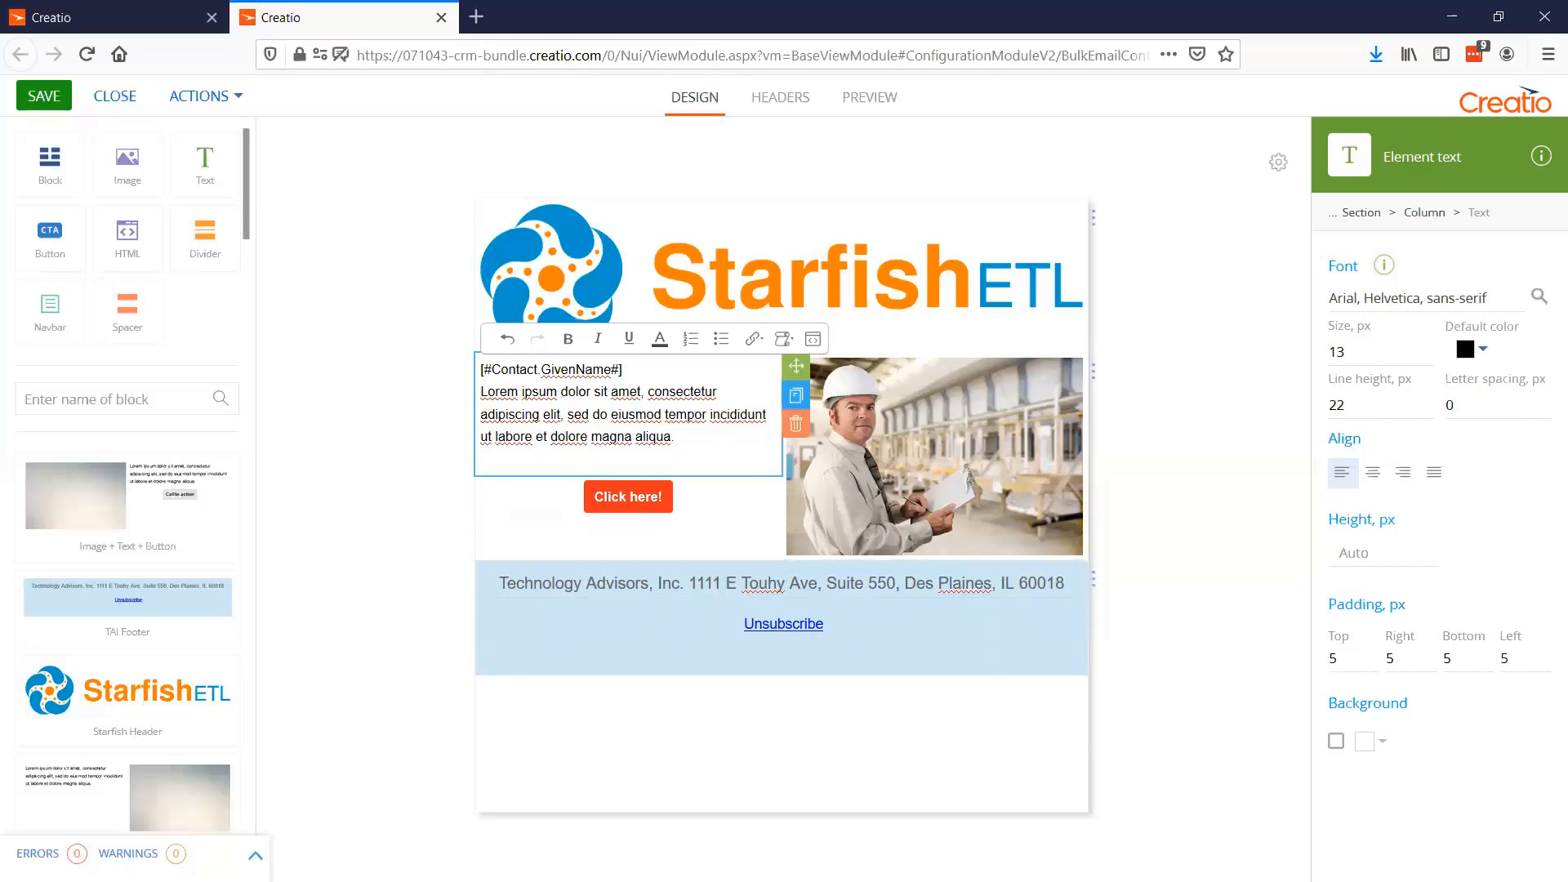
{"action": "left_click", "coordinate": [424, 598]}
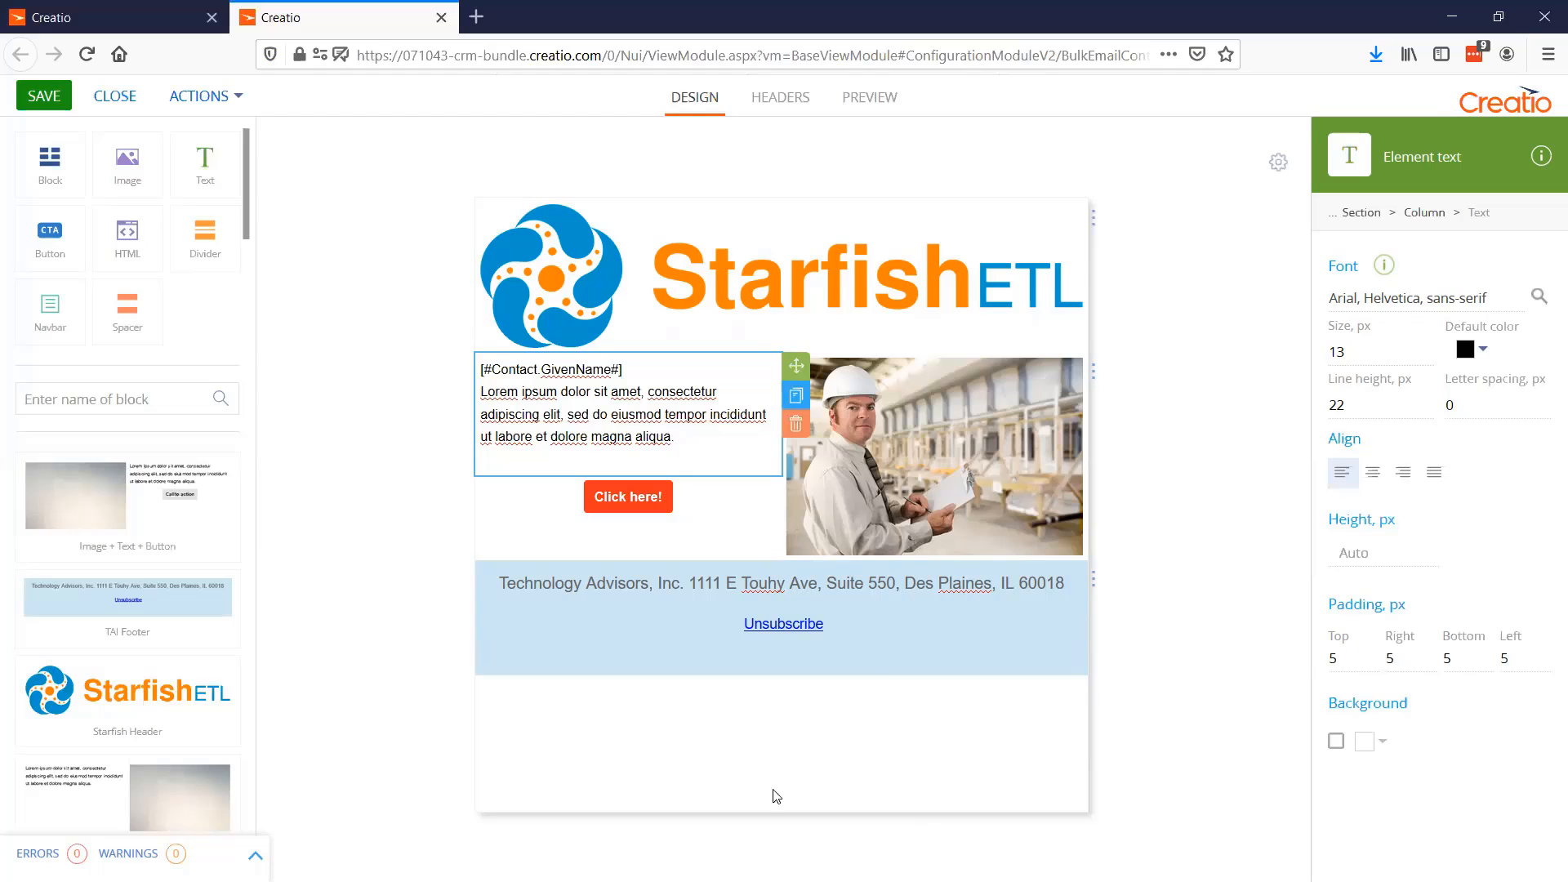
Try to add a dynamic content segment to the block holding the greeting text, button and worker image
{"action": "left_click", "coordinate": [933, 444]}
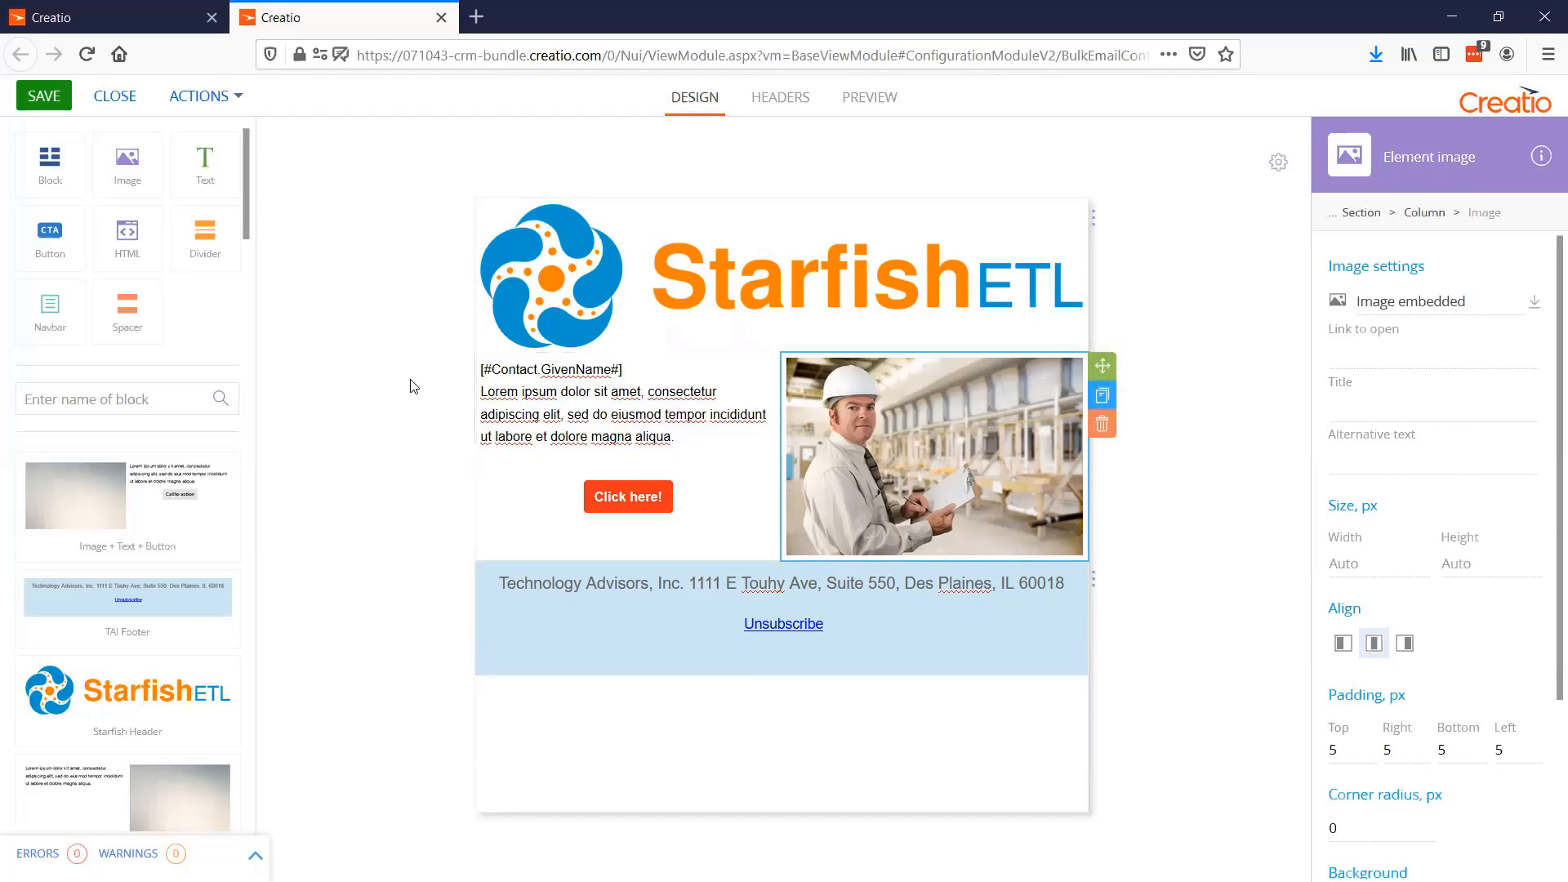
{"action": "left_click", "coordinate": [1095, 225]}
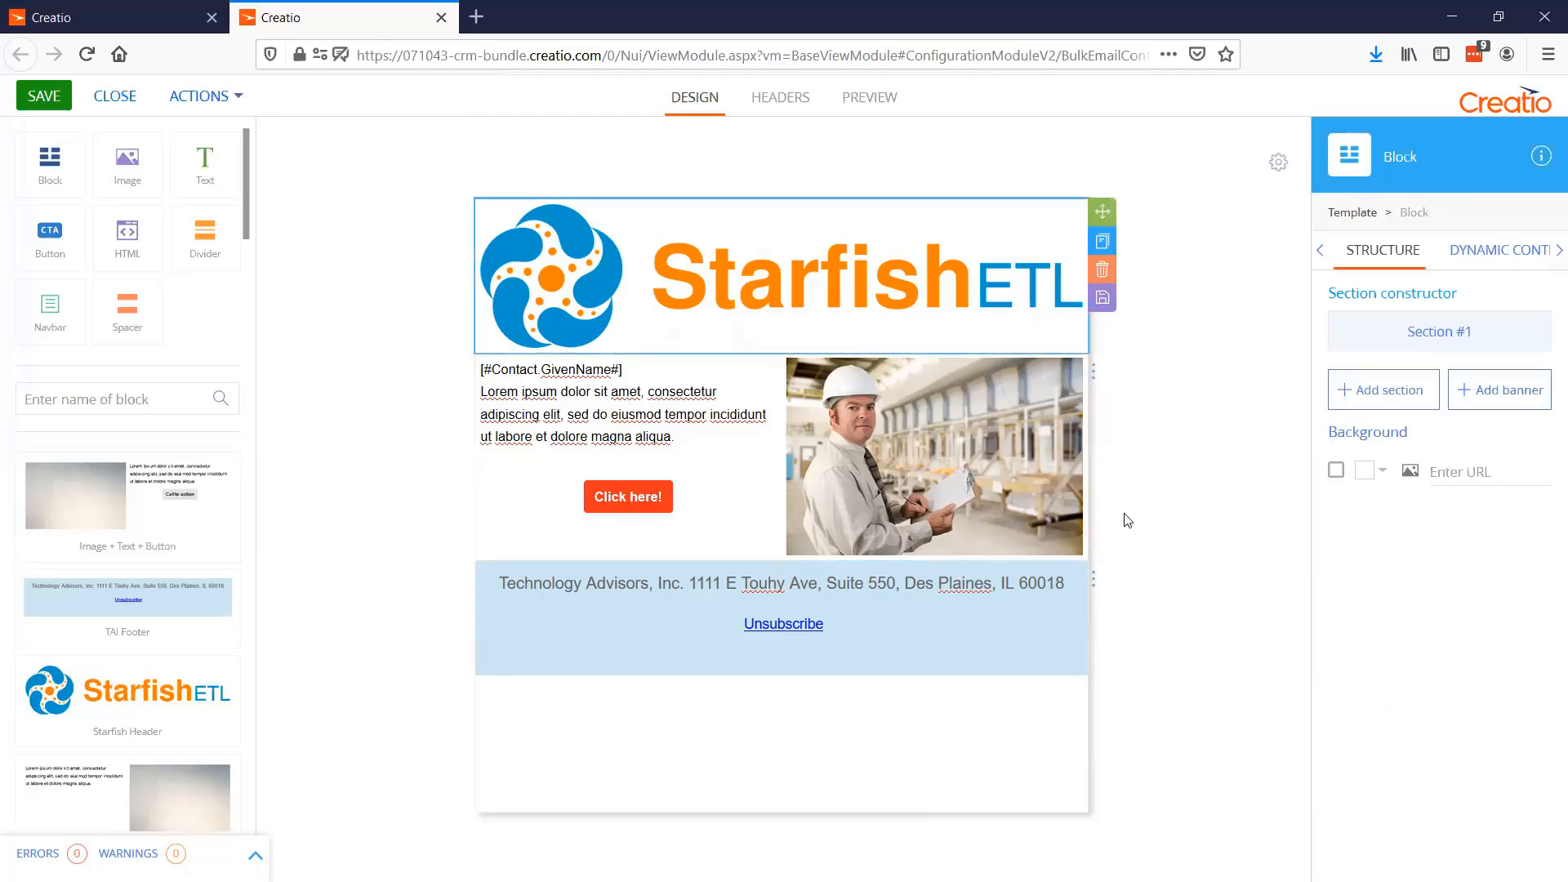
{"action": "left_click", "coordinate": [1079, 412]}
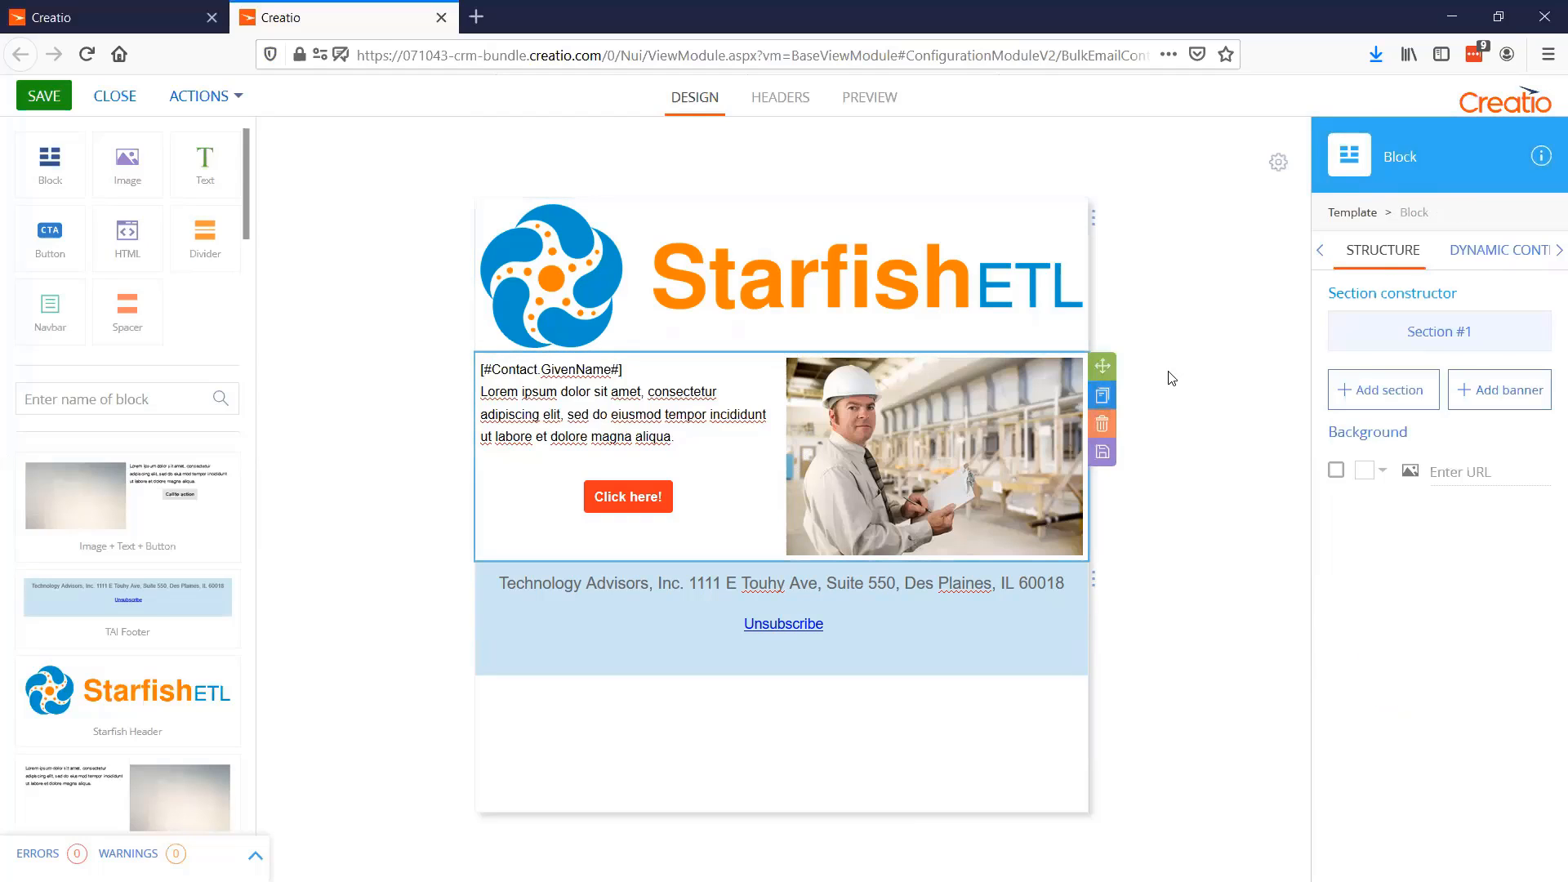
{"action": "left_click", "coordinate": [1493, 255]}
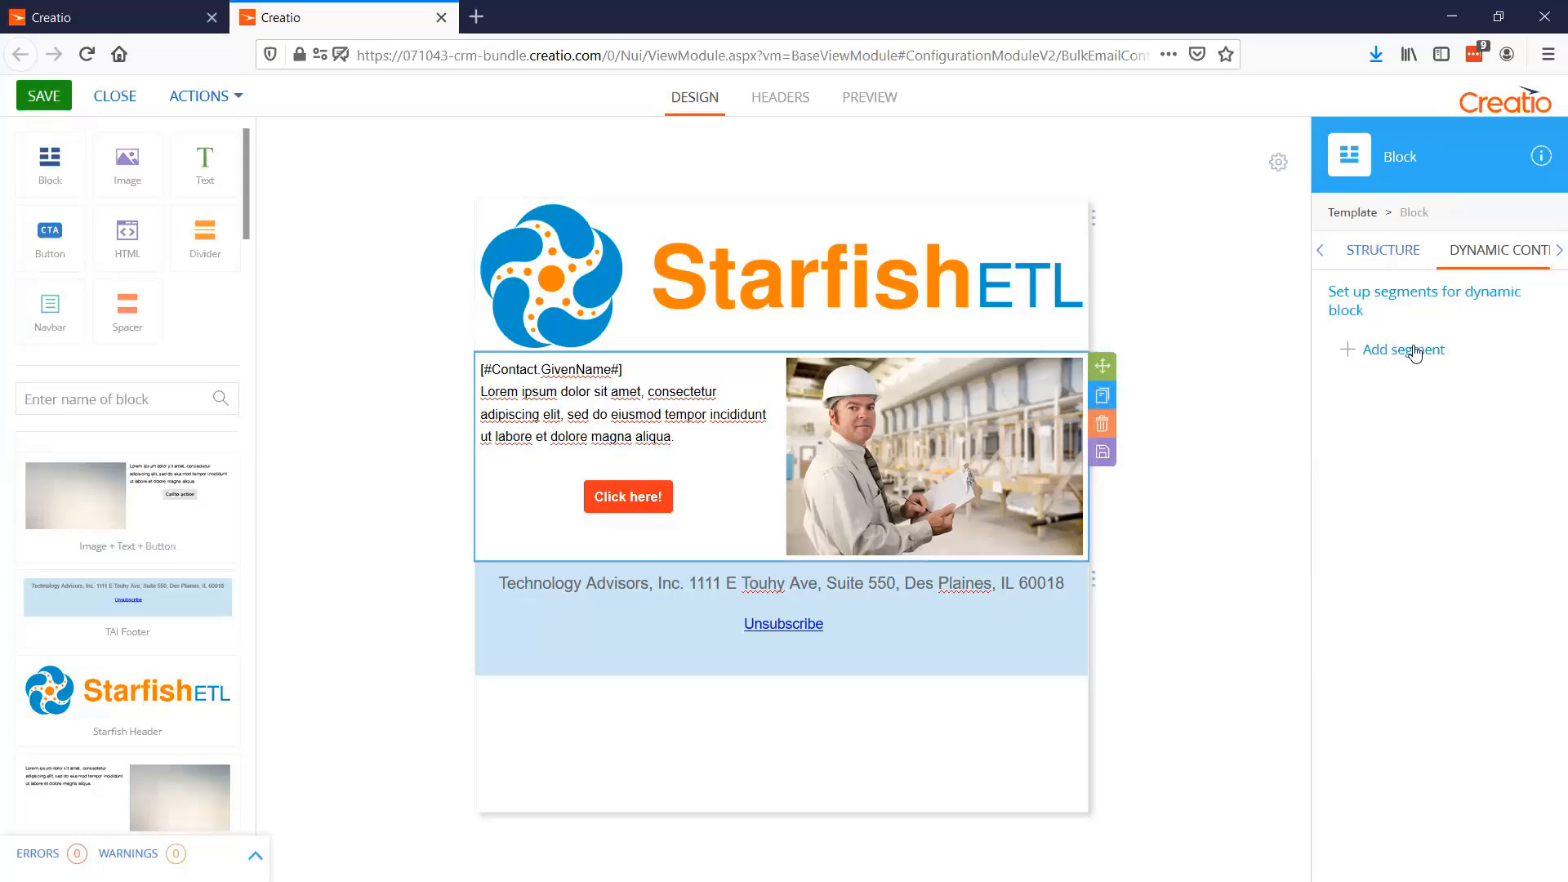
{"action": "left_click", "coordinate": [1410, 353]}
{"action": "left_click", "coordinate": [638, 527]}
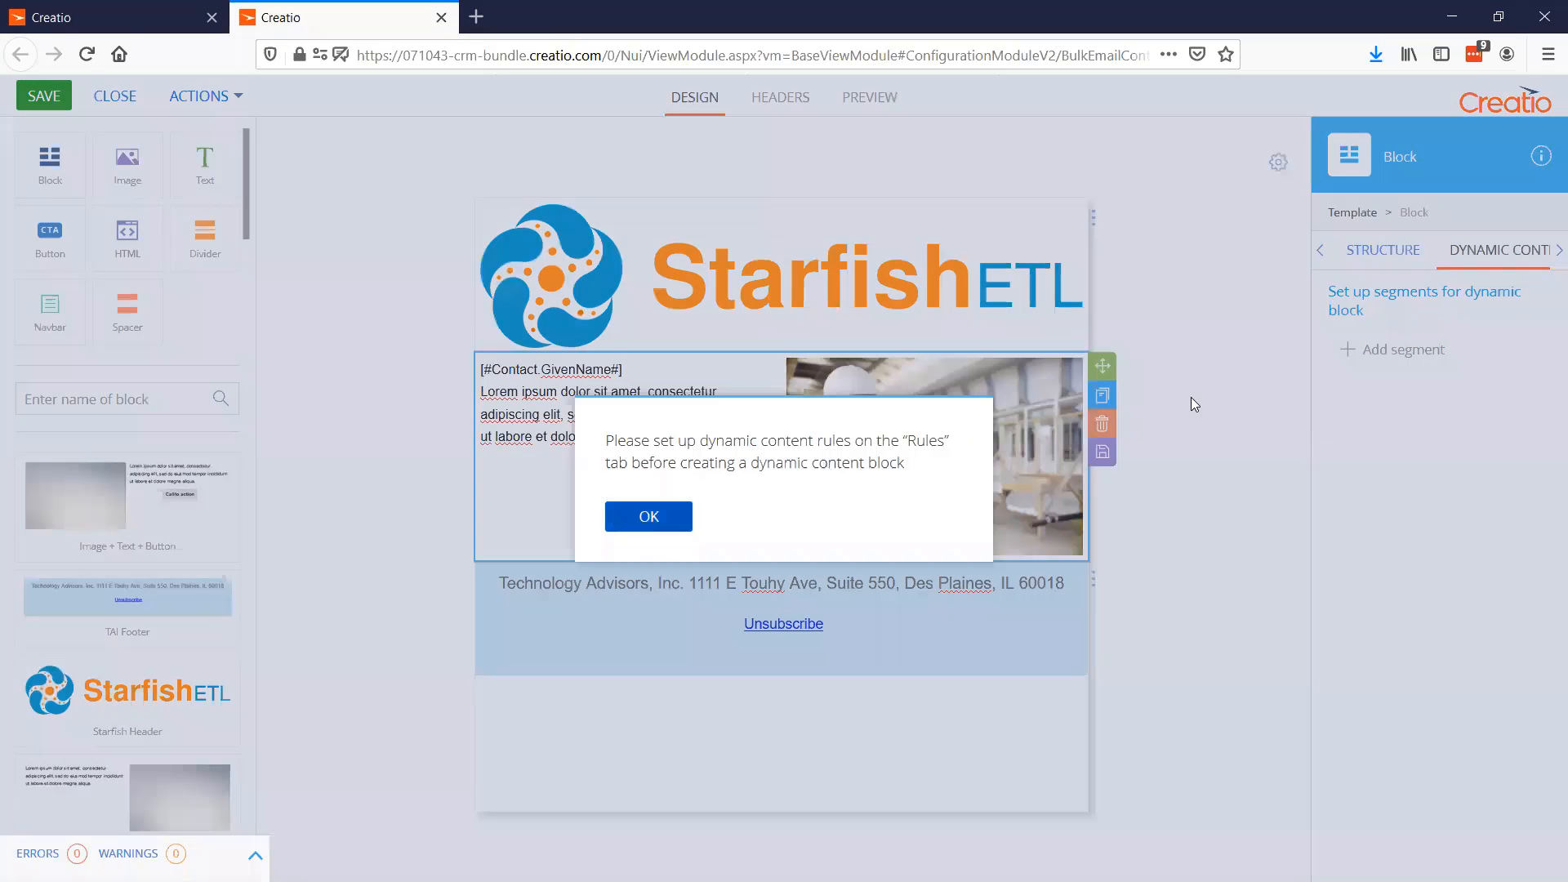
Add a dynamic content rule for the text-and-image block and name it "Manufacturing"
{"action": "left_click", "coordinate": [1549, 251]}
{"action": "left_click", "coordinate": [1548, 251]}
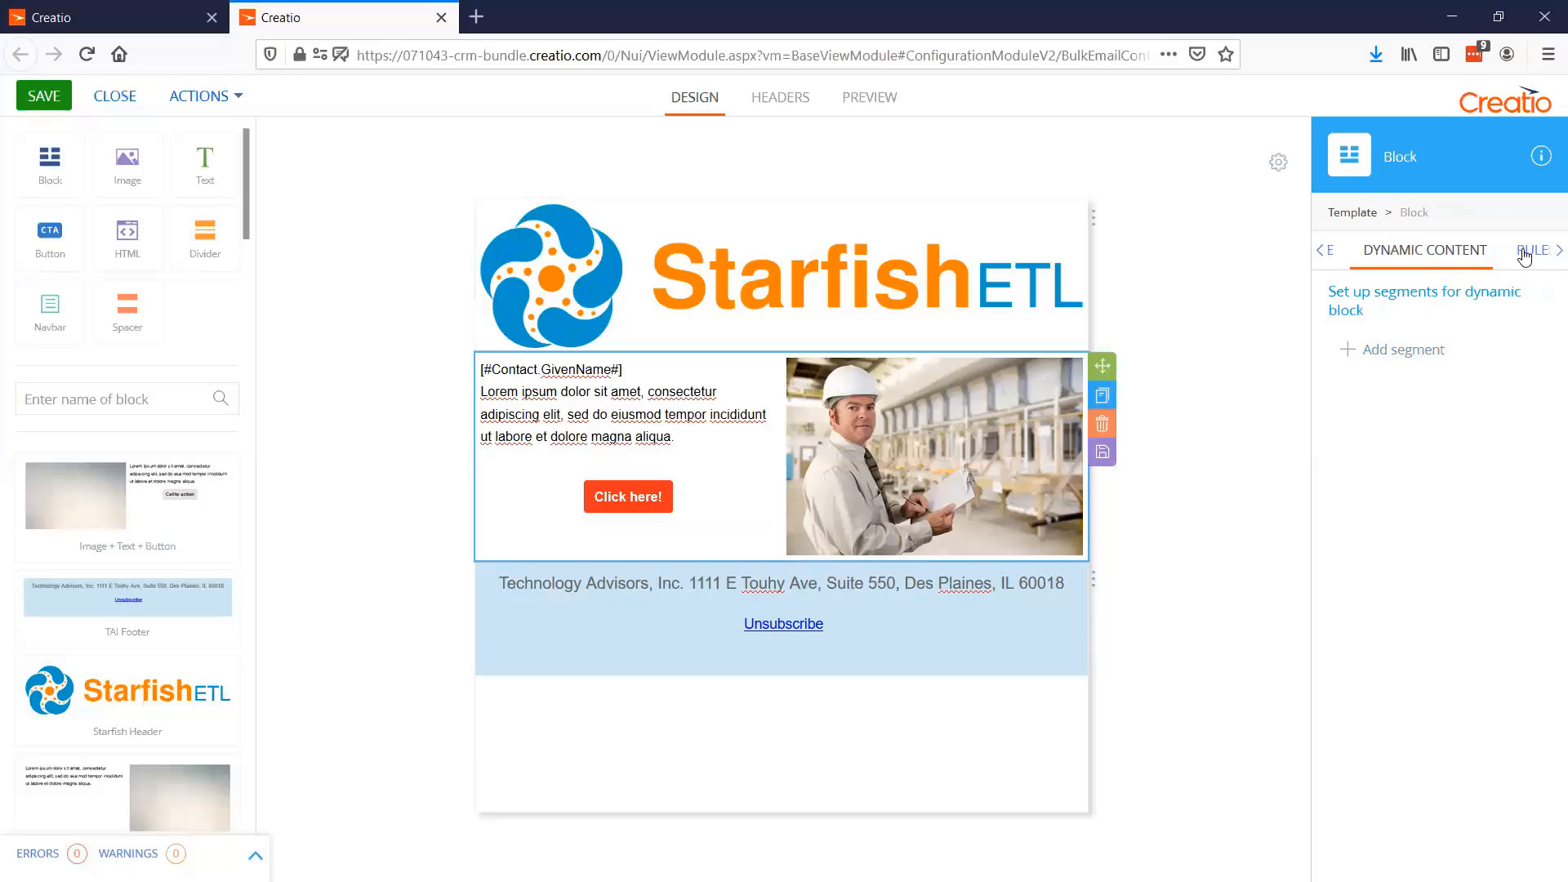
{"action": "left_click", "coordinate": [1531, 250]}
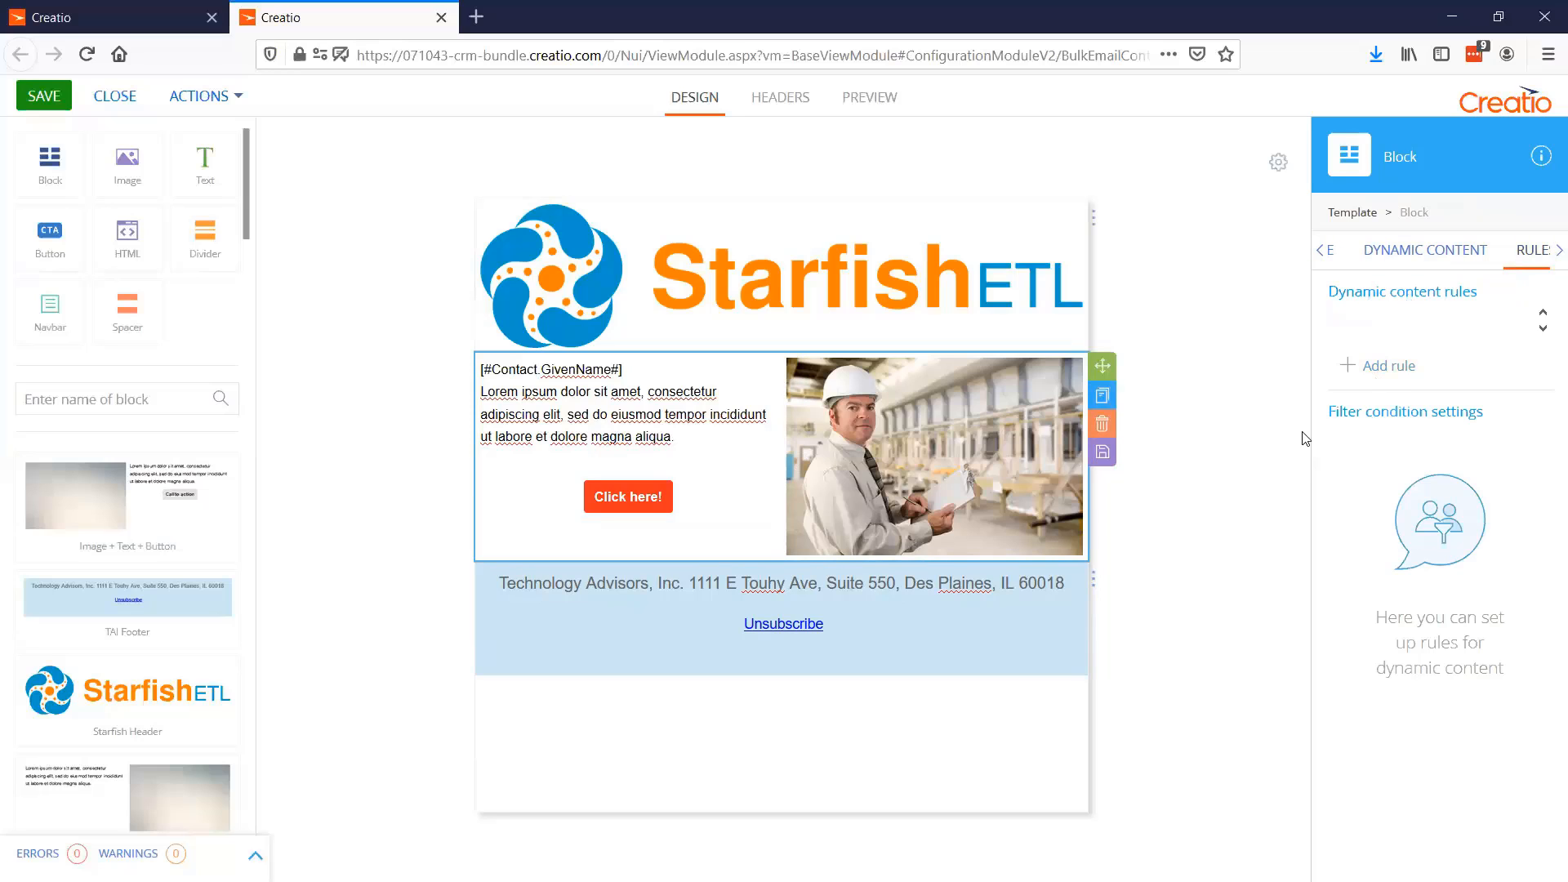
{"action": "left_click", "coordinate": [1378, 377]}
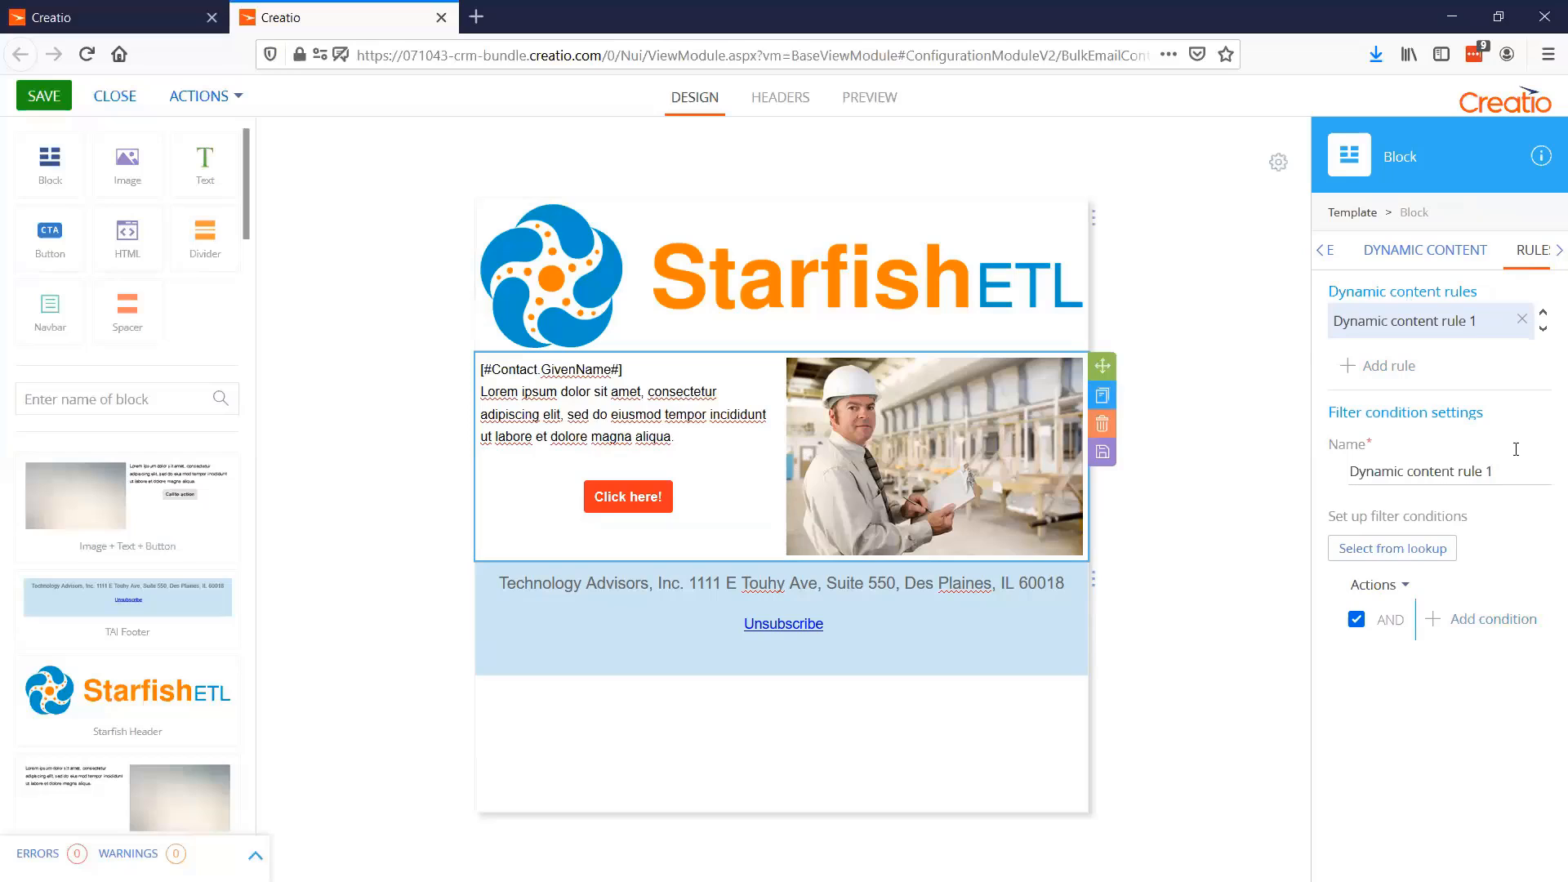
{"action": "left_click_drag", "start_coordinate": [1495, 471], "coordinate": [1248, 481]}
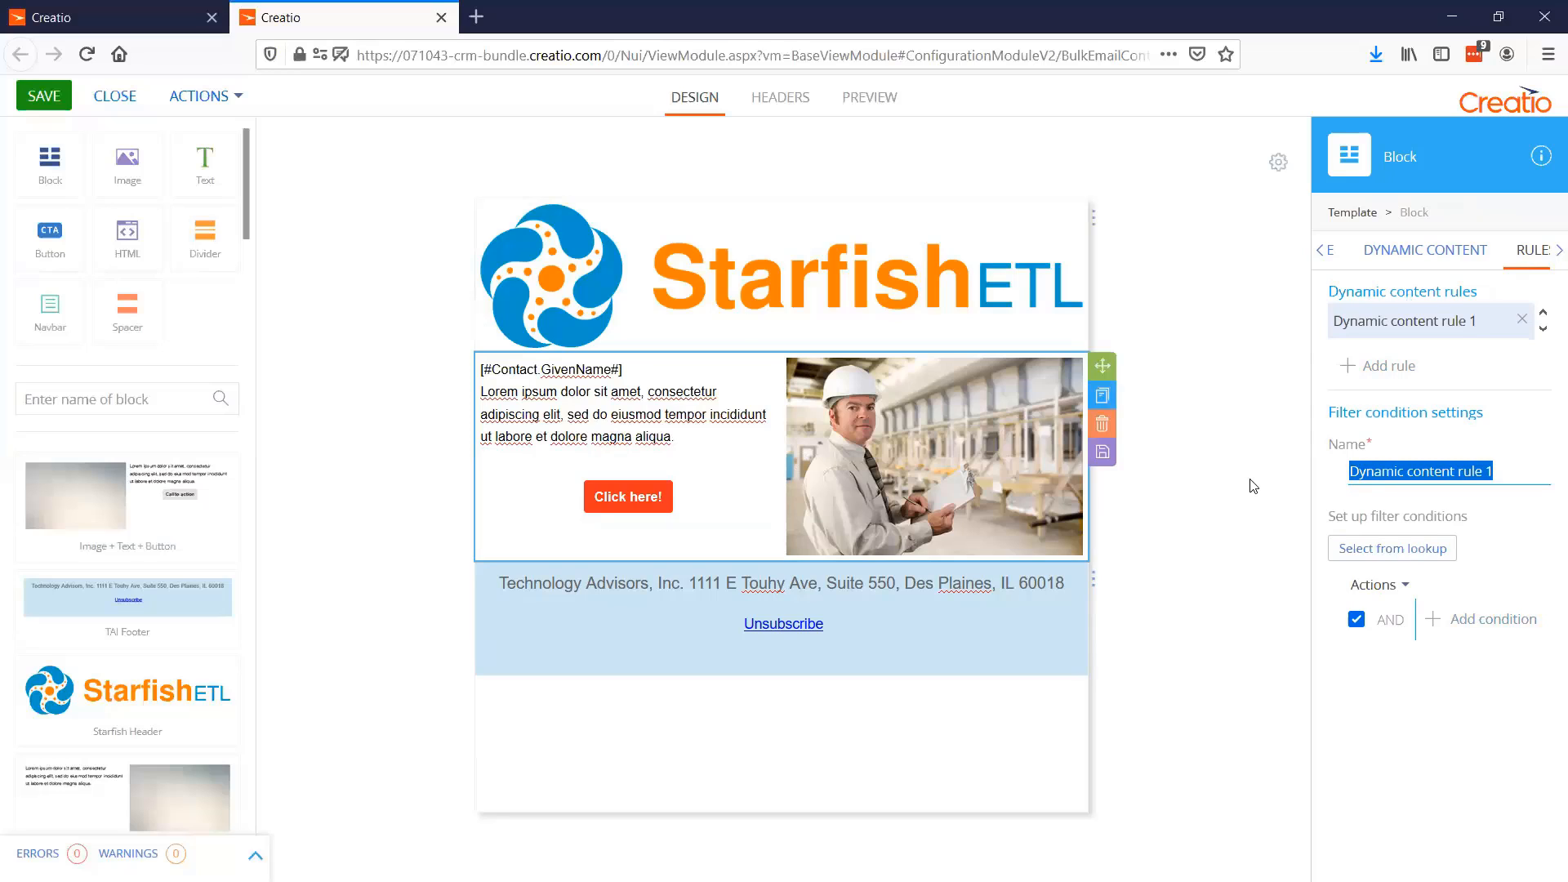
{"action": "type", "text": "Manufactur"}
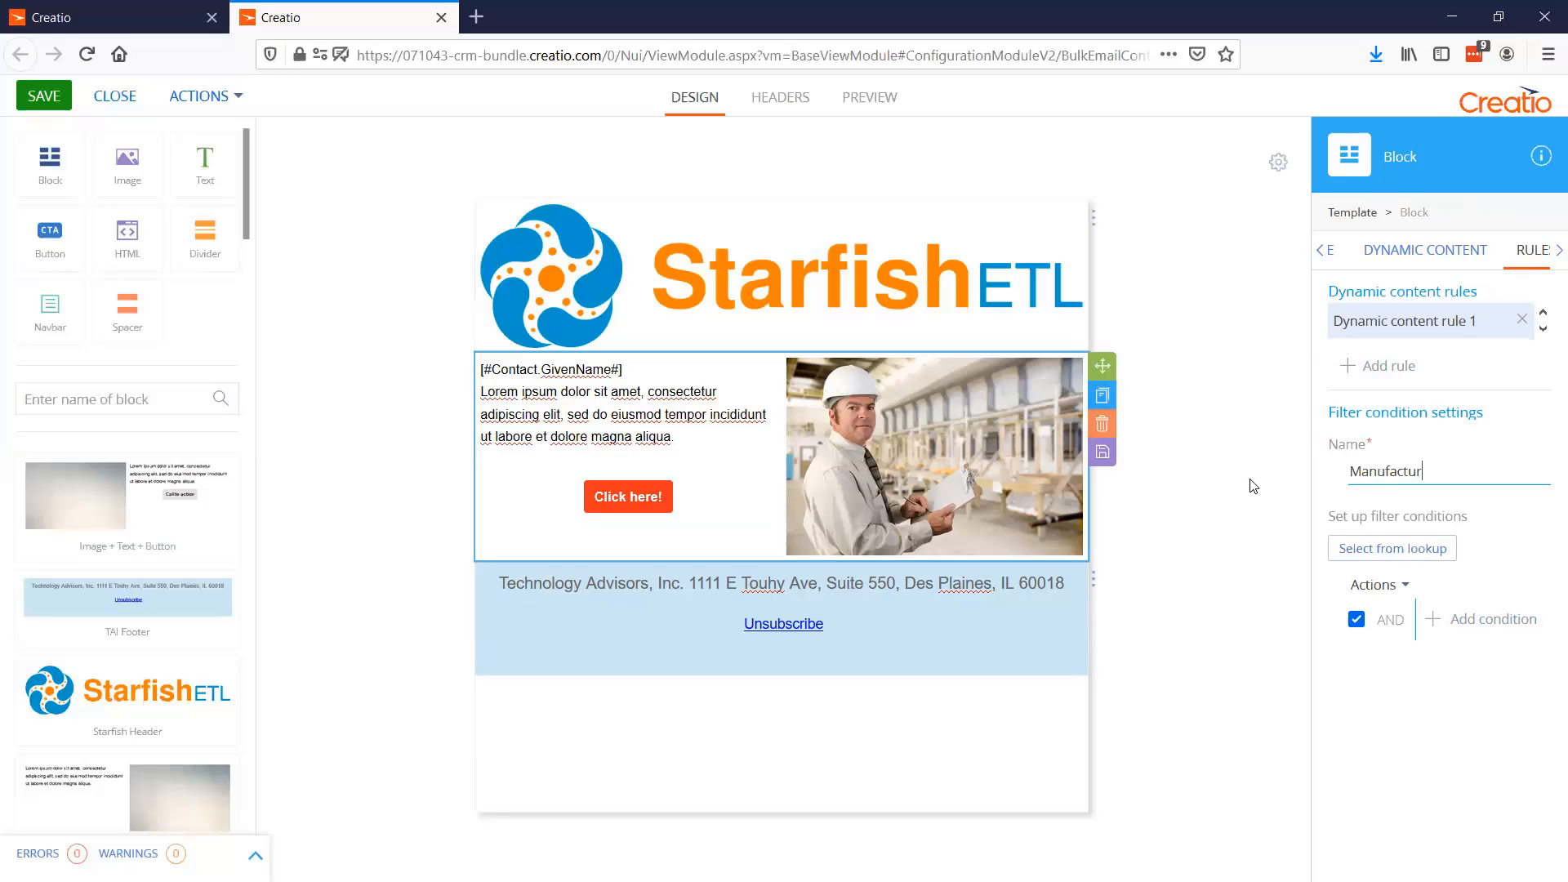
{"action": "type", "text": "ing"}
Add a filter condition to the Manufacturing rule on the Industry column of the contact's Account
{"action": "left_click", "coordinate": [1469, 624]}
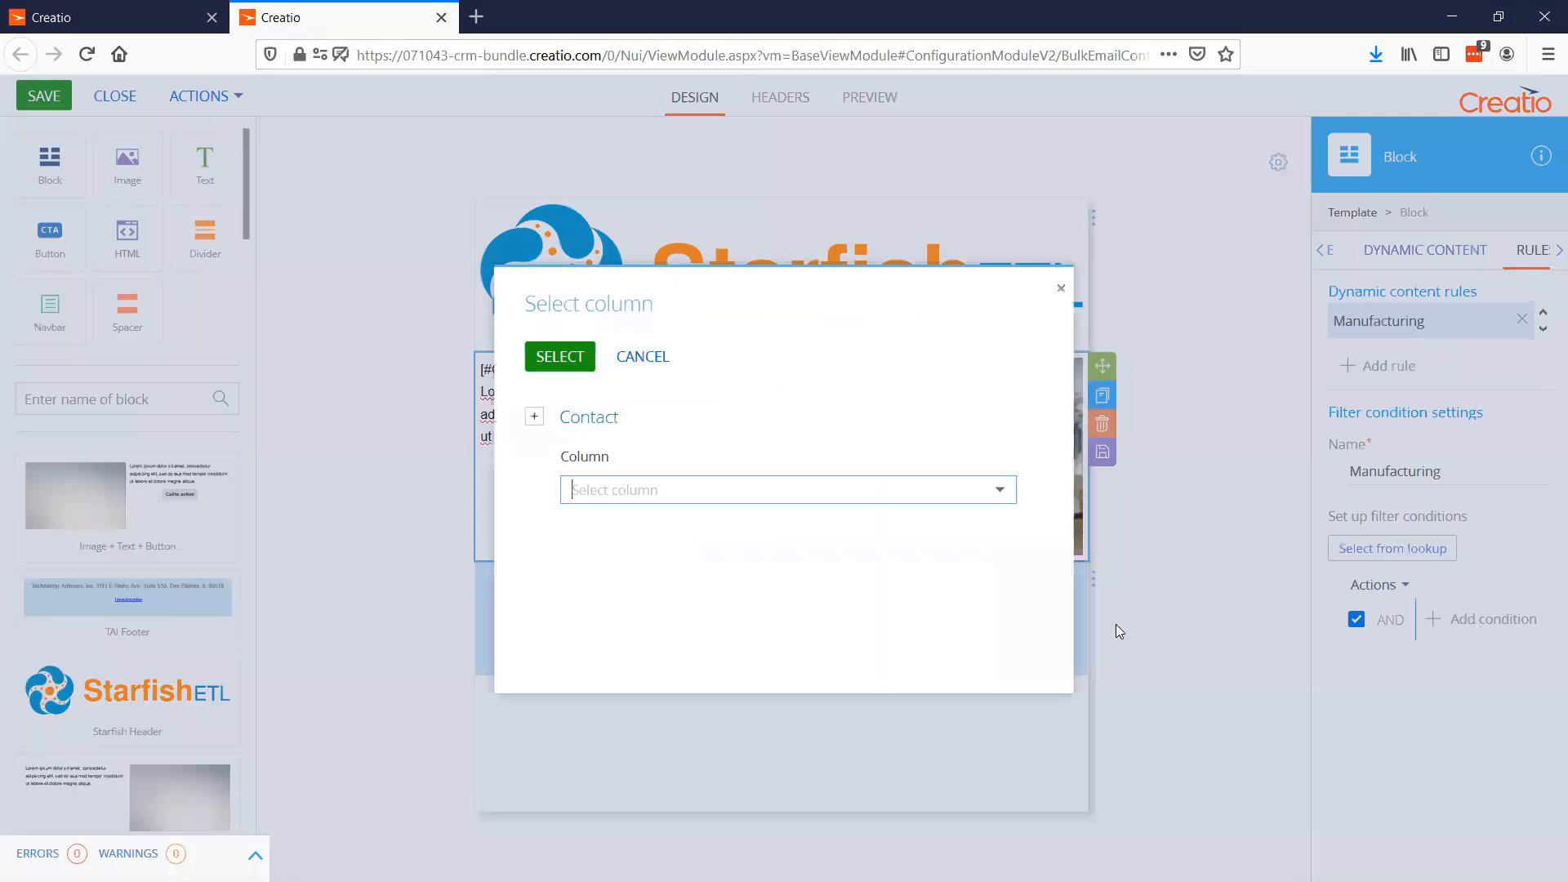
{"action": "left_click", "coordinate": [534, 416]}
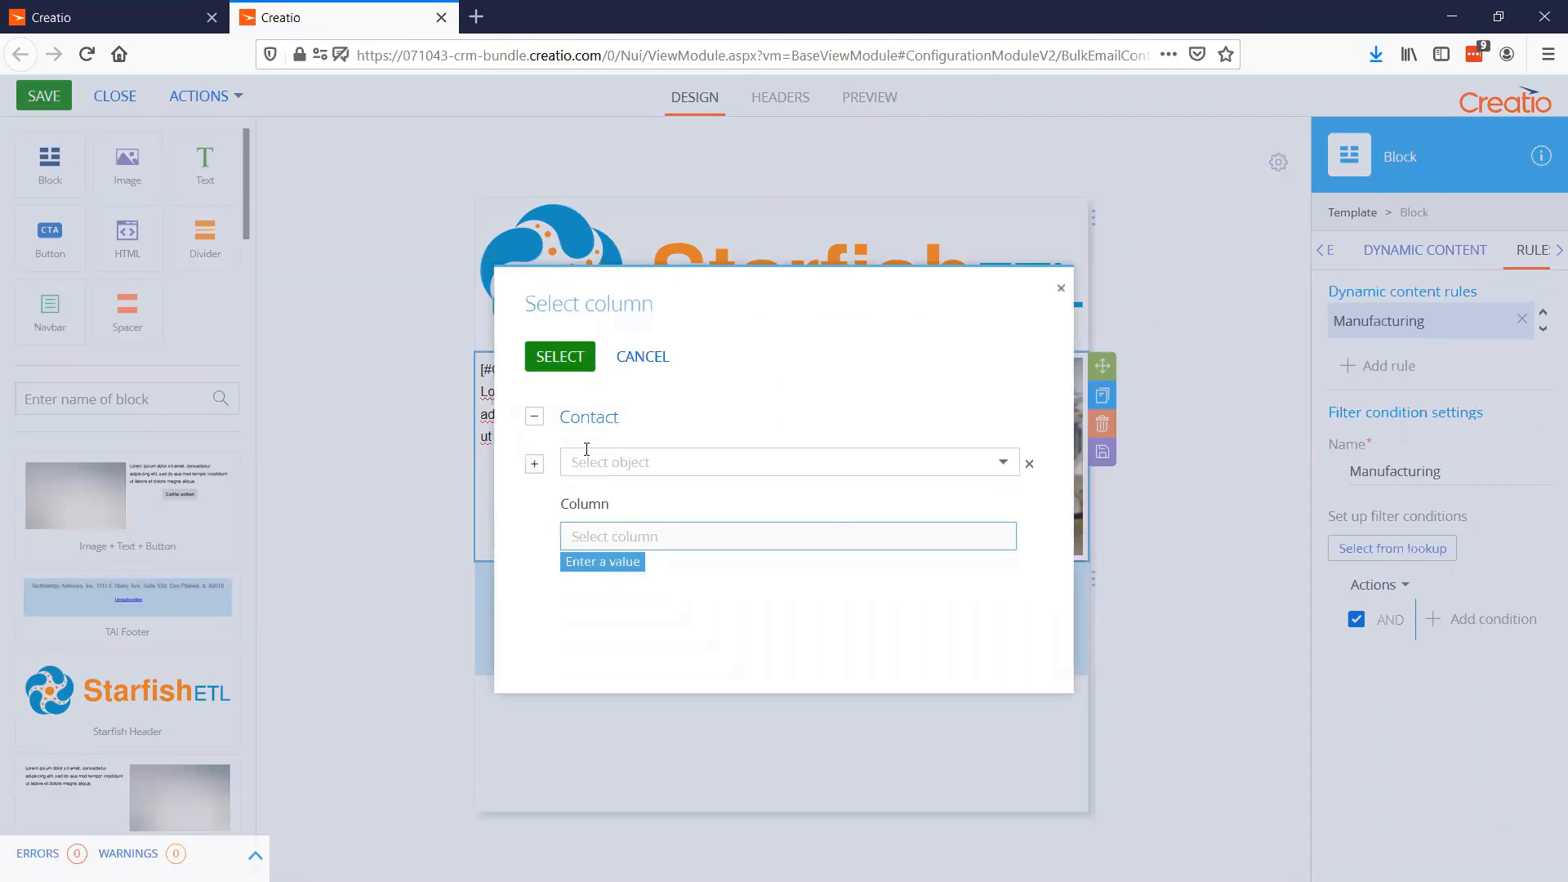
{"action": "left_click", "coordinate": [586, 459]}
{"action": "type", "text": "a"}
{"action": "left_click", "coordinate": [586, 494]}
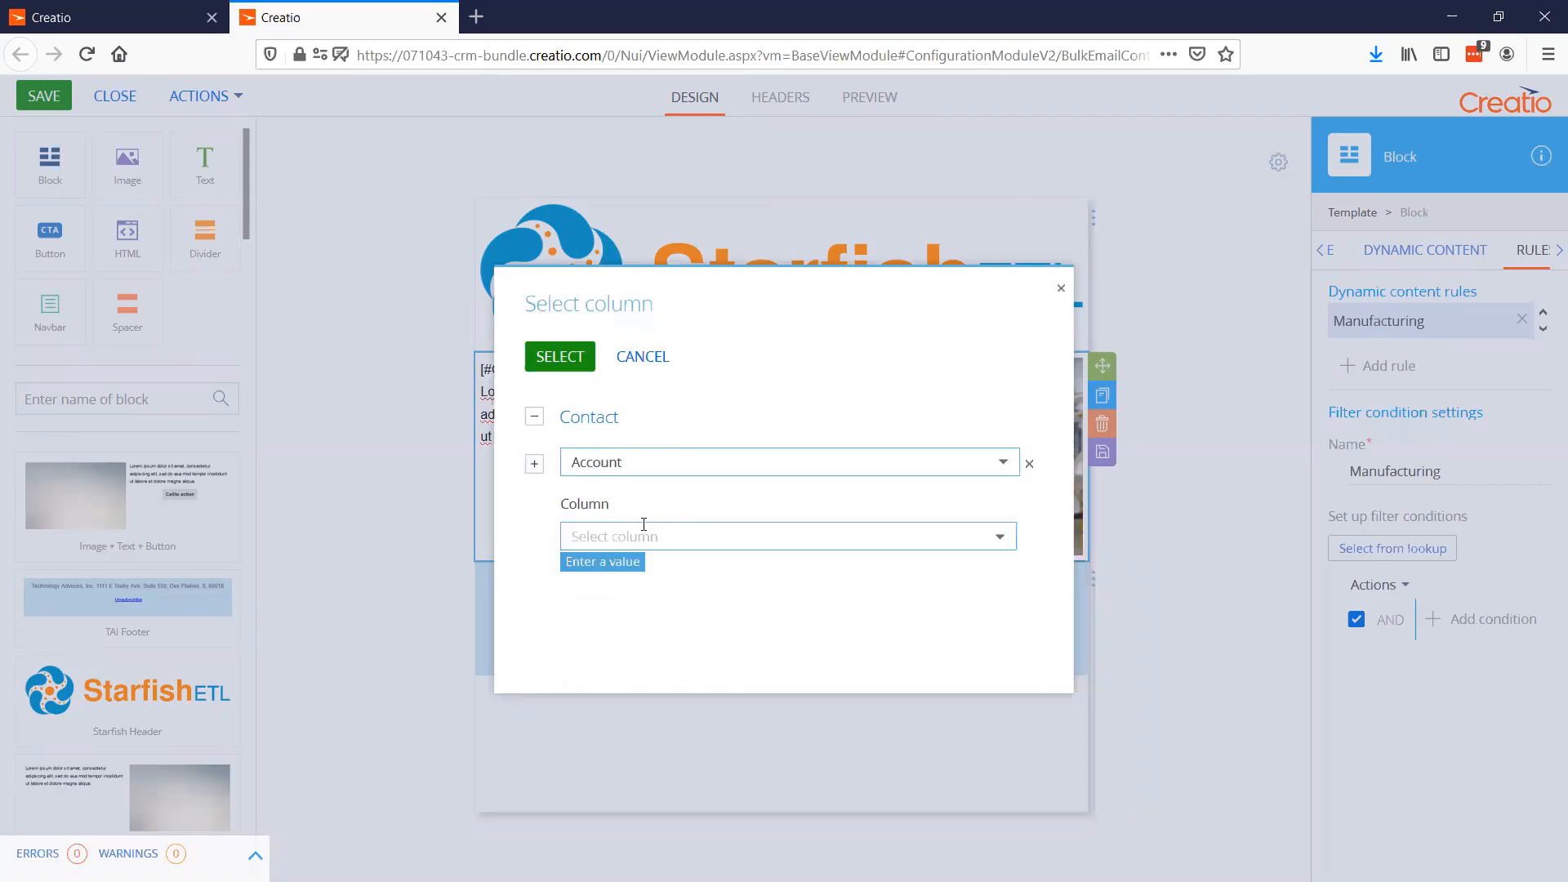
{"action": "left_click", "coordinate": [644, 529]}
{"action": "type", "text": "ind"}
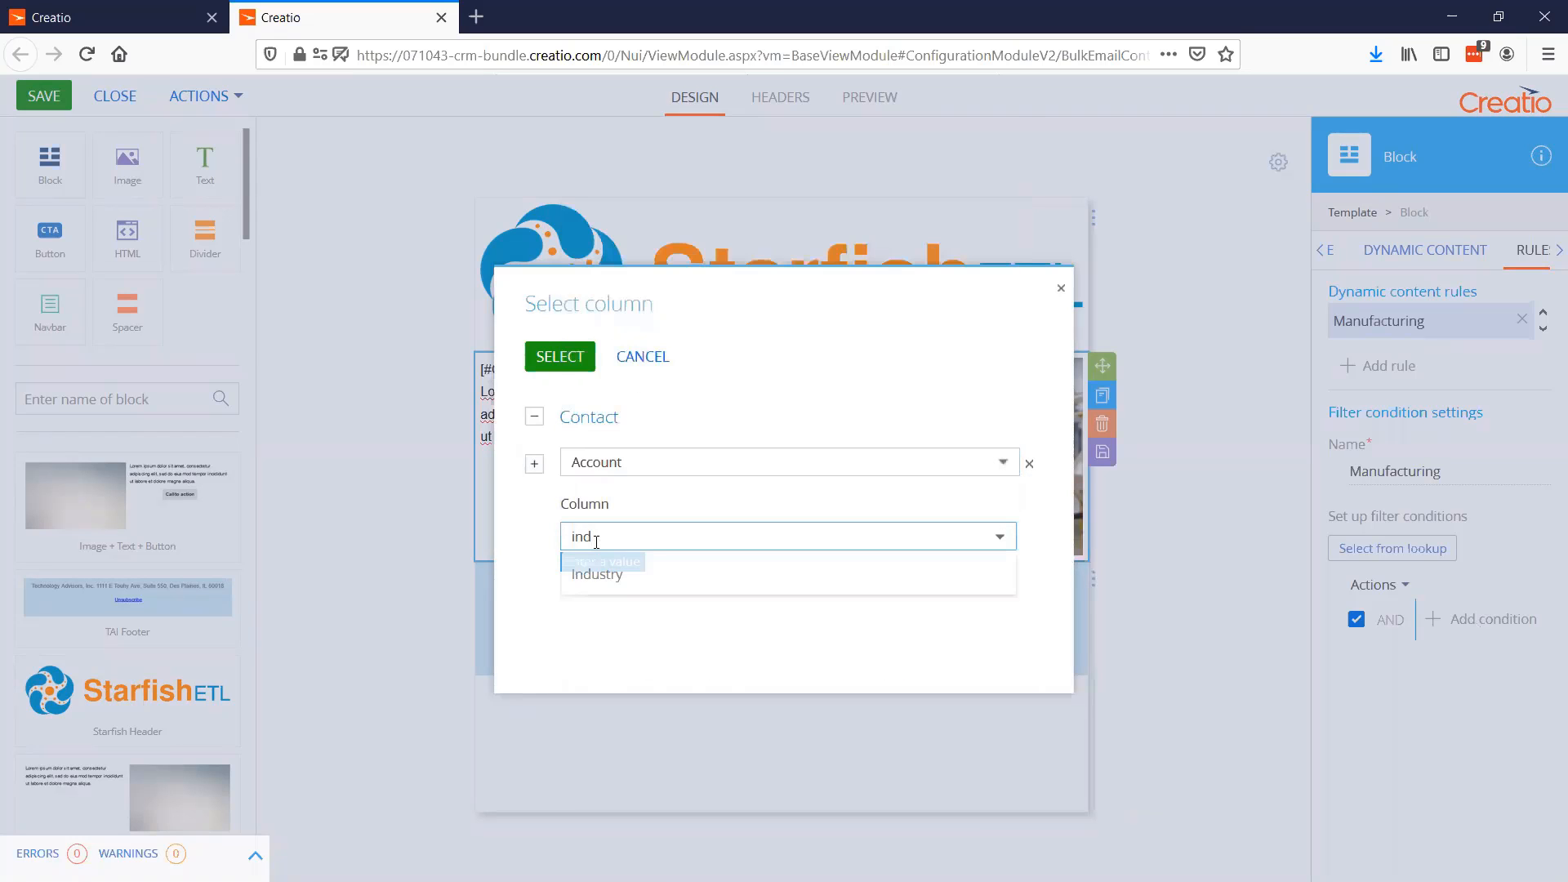
{"action": "left_click", "coordinate": [589, 574]}
{"action": "left_click", "coordinate": [559, 356]}
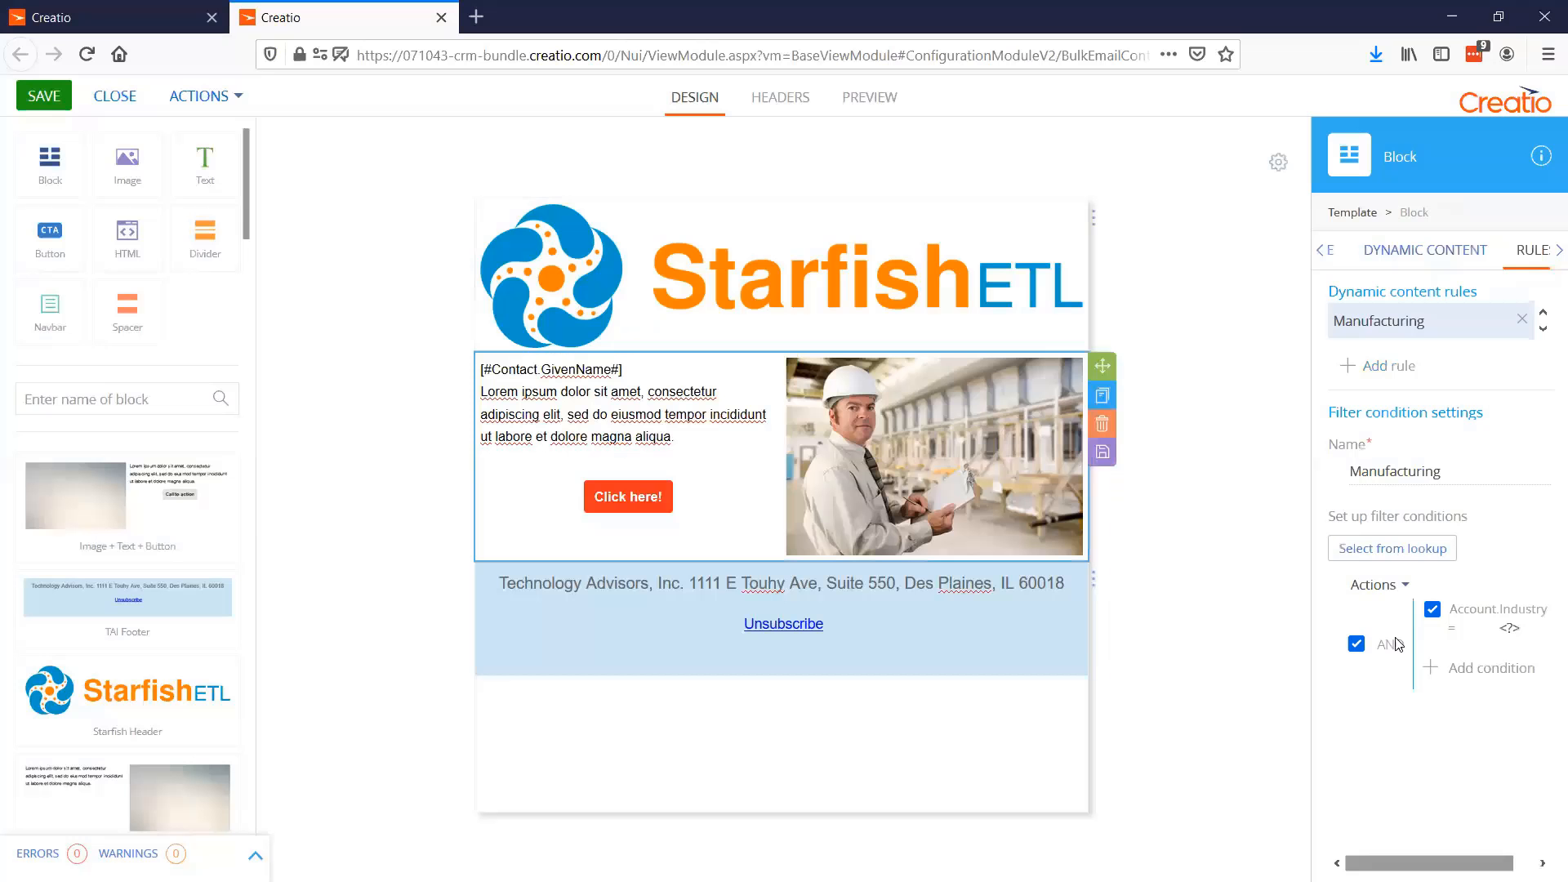
Set the Account.Industry condition to match "Manufacturing and distribution" and "Construction"
{"action": "left_click", "coordinate": [1511, 628]}
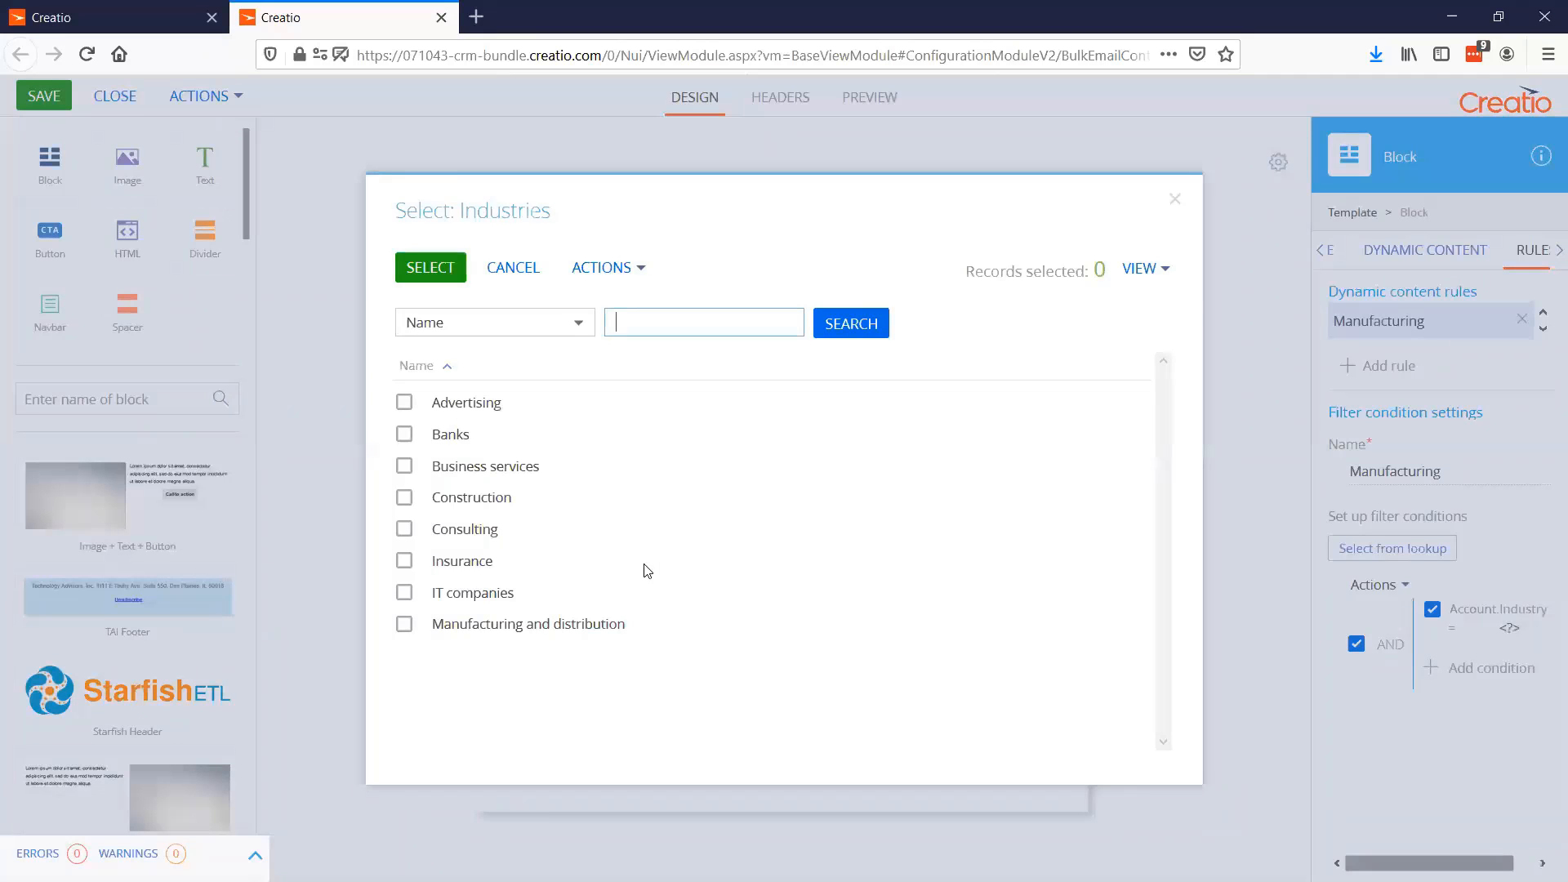
{"action": "left_click", "coordinate": [452, 625]}
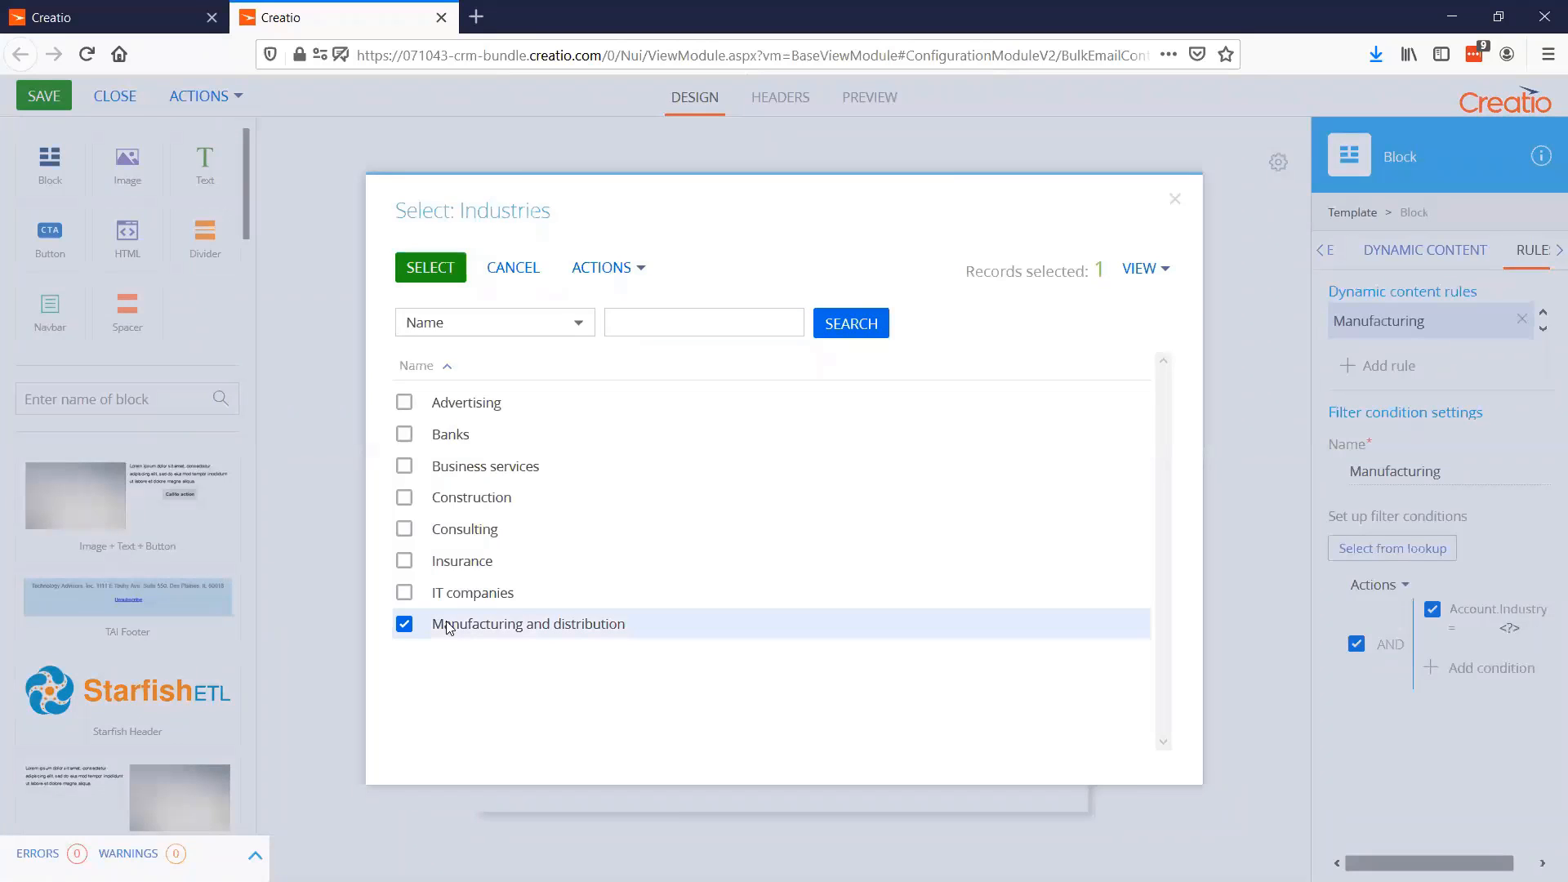
{"action": "left_click", "coordinate": [416, 502]}
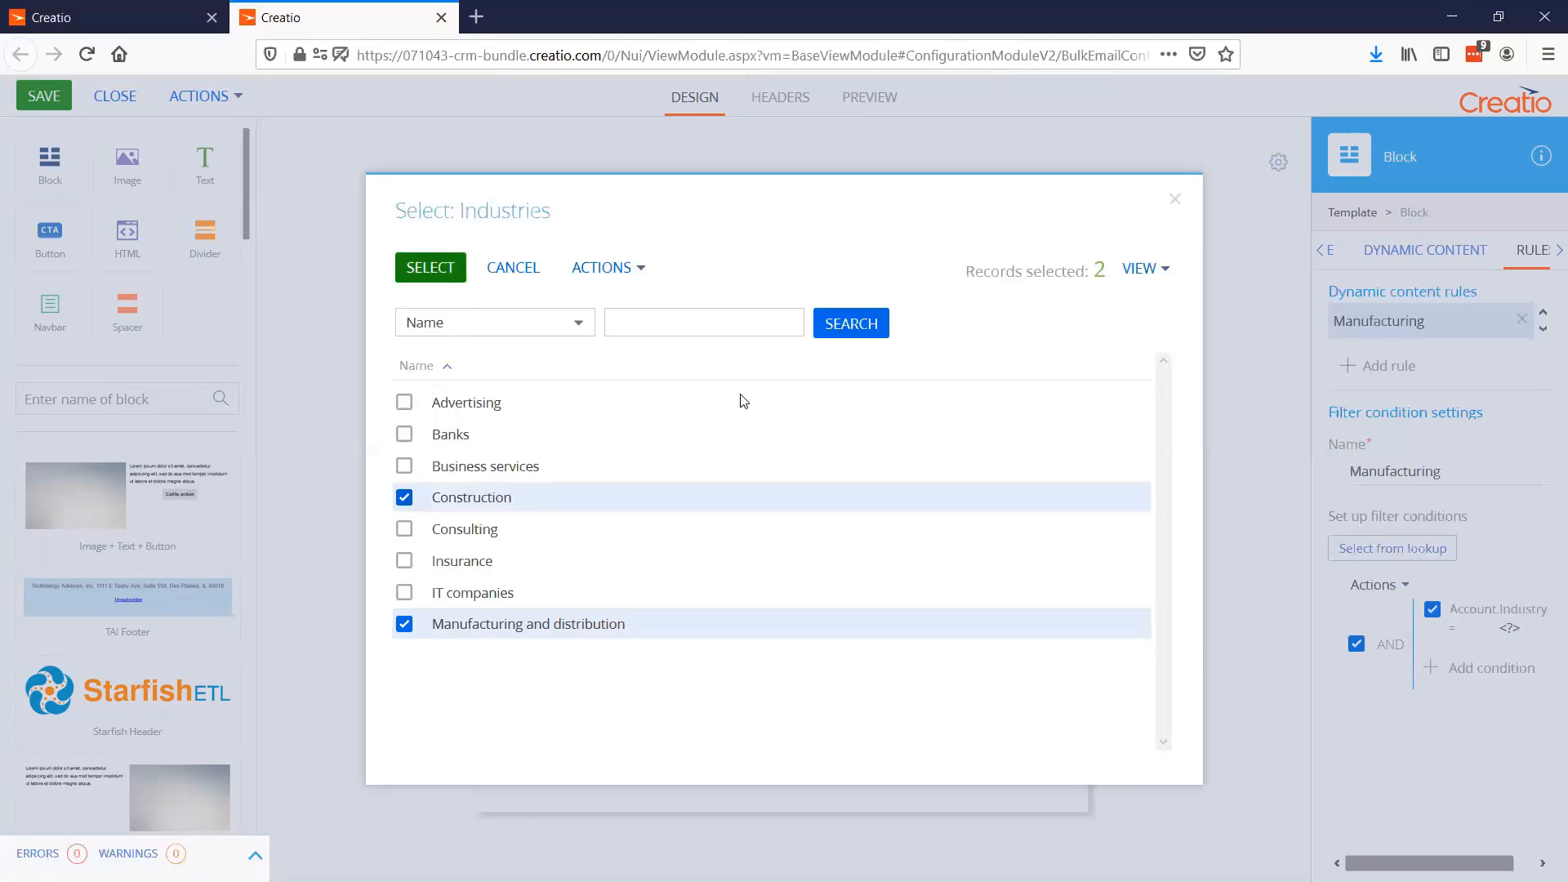
{"action": "left_click", "coordinate": [430, 267]}
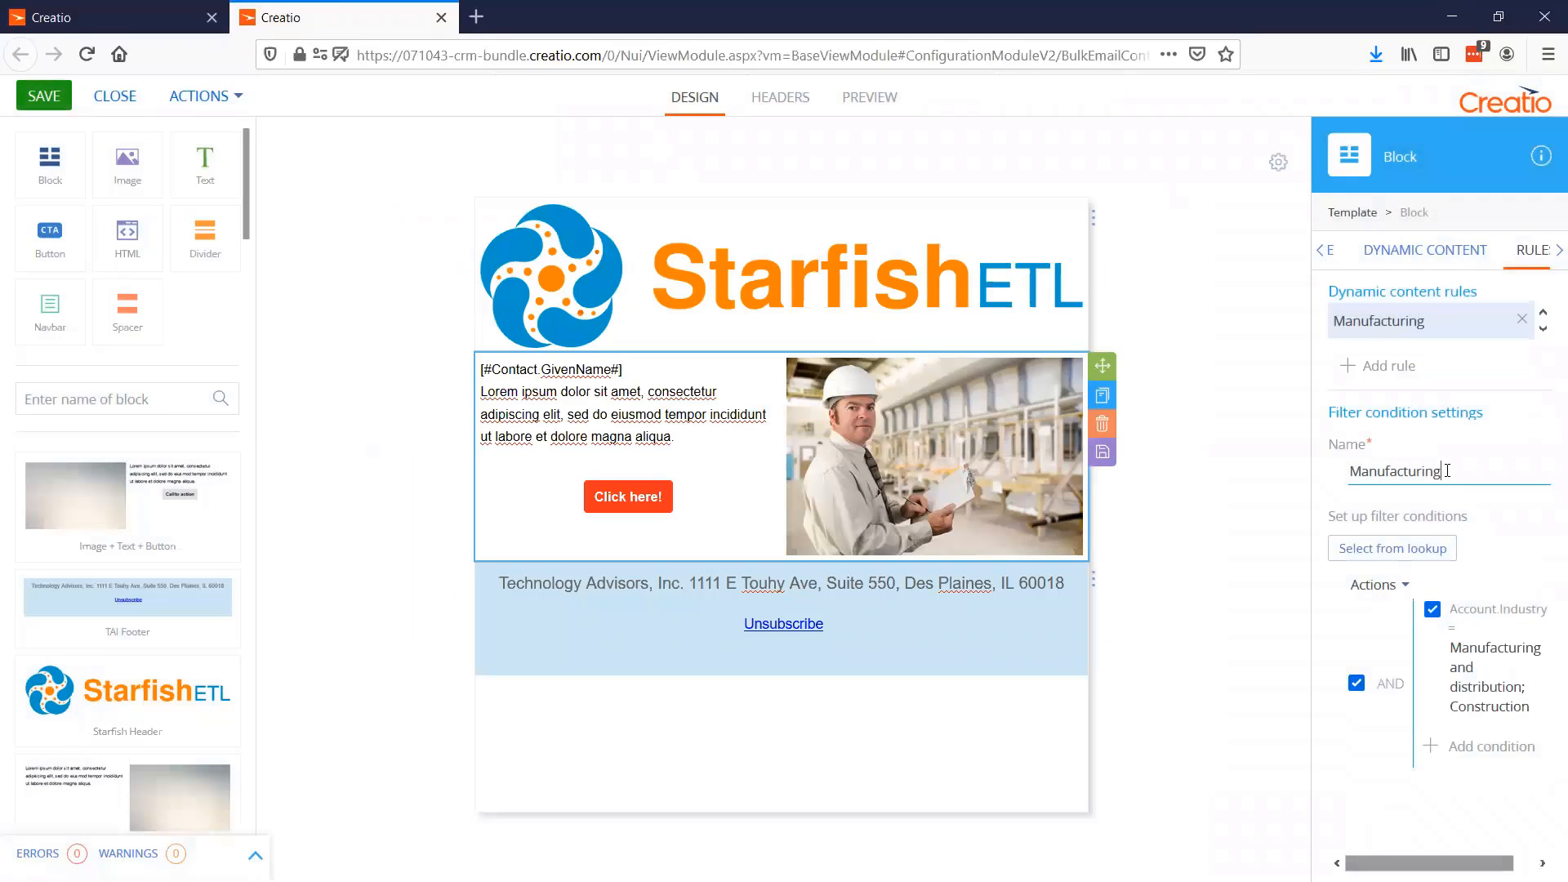
Rename the dynamic content rule "Manufacturing/Construction"
{"action": "type", "text": "Consu"}
{"action": "type", "text": "ctio"}
{"action": "type", "text": "ion"}
{"action": "left_click", "coordinate": [1530, 547]}
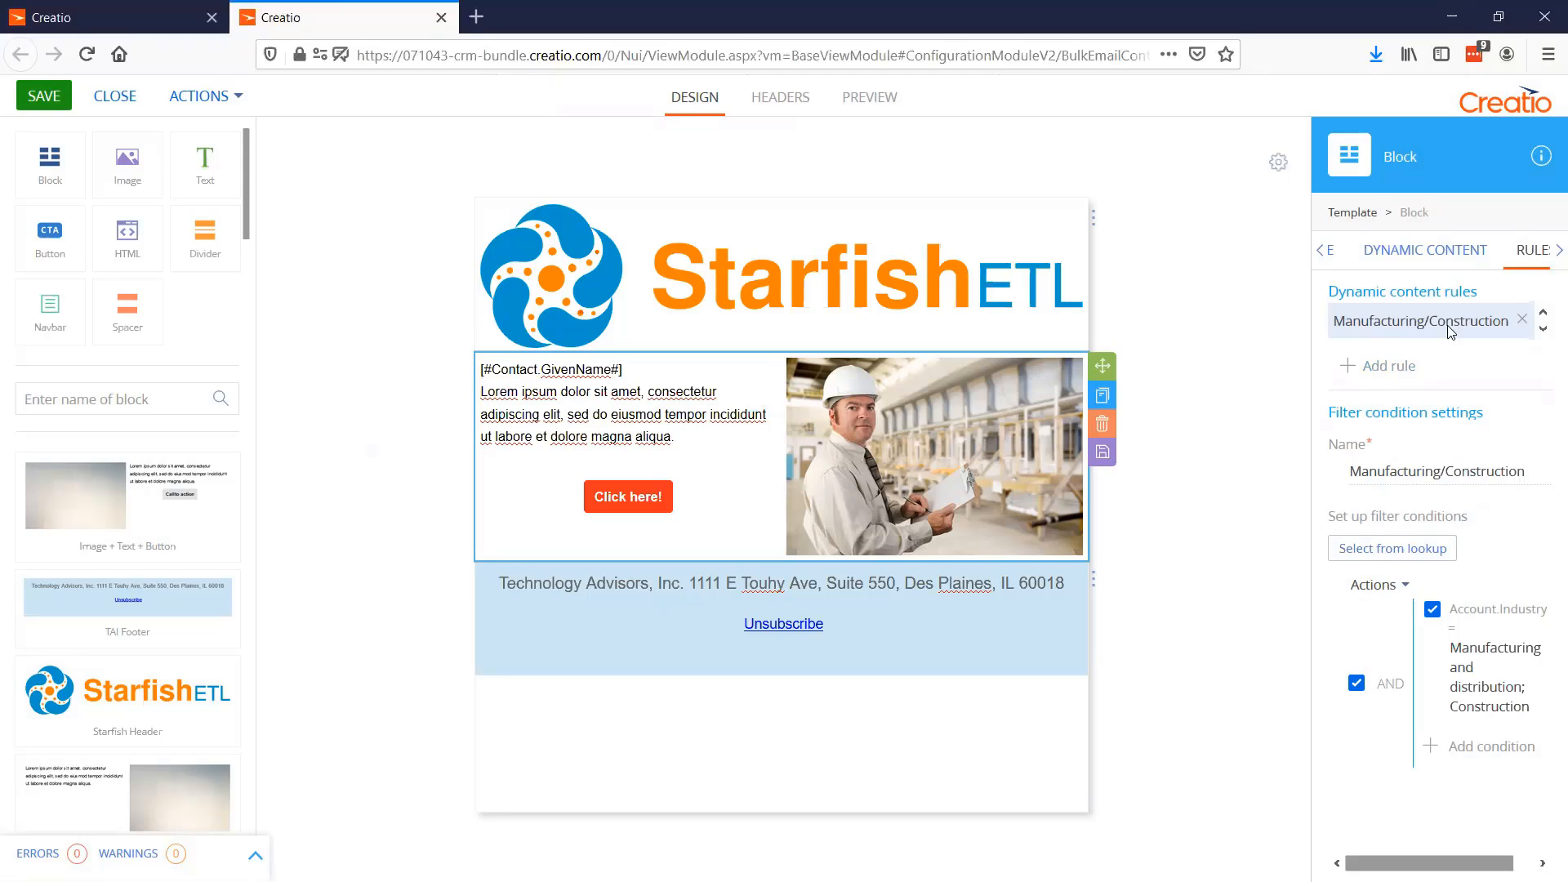
Add a segment using the Manufacturing/Construction rule to the text-and-image block, plus default content for all other recipients
{"action": "left_click", "coordinate": [1426, 255]}
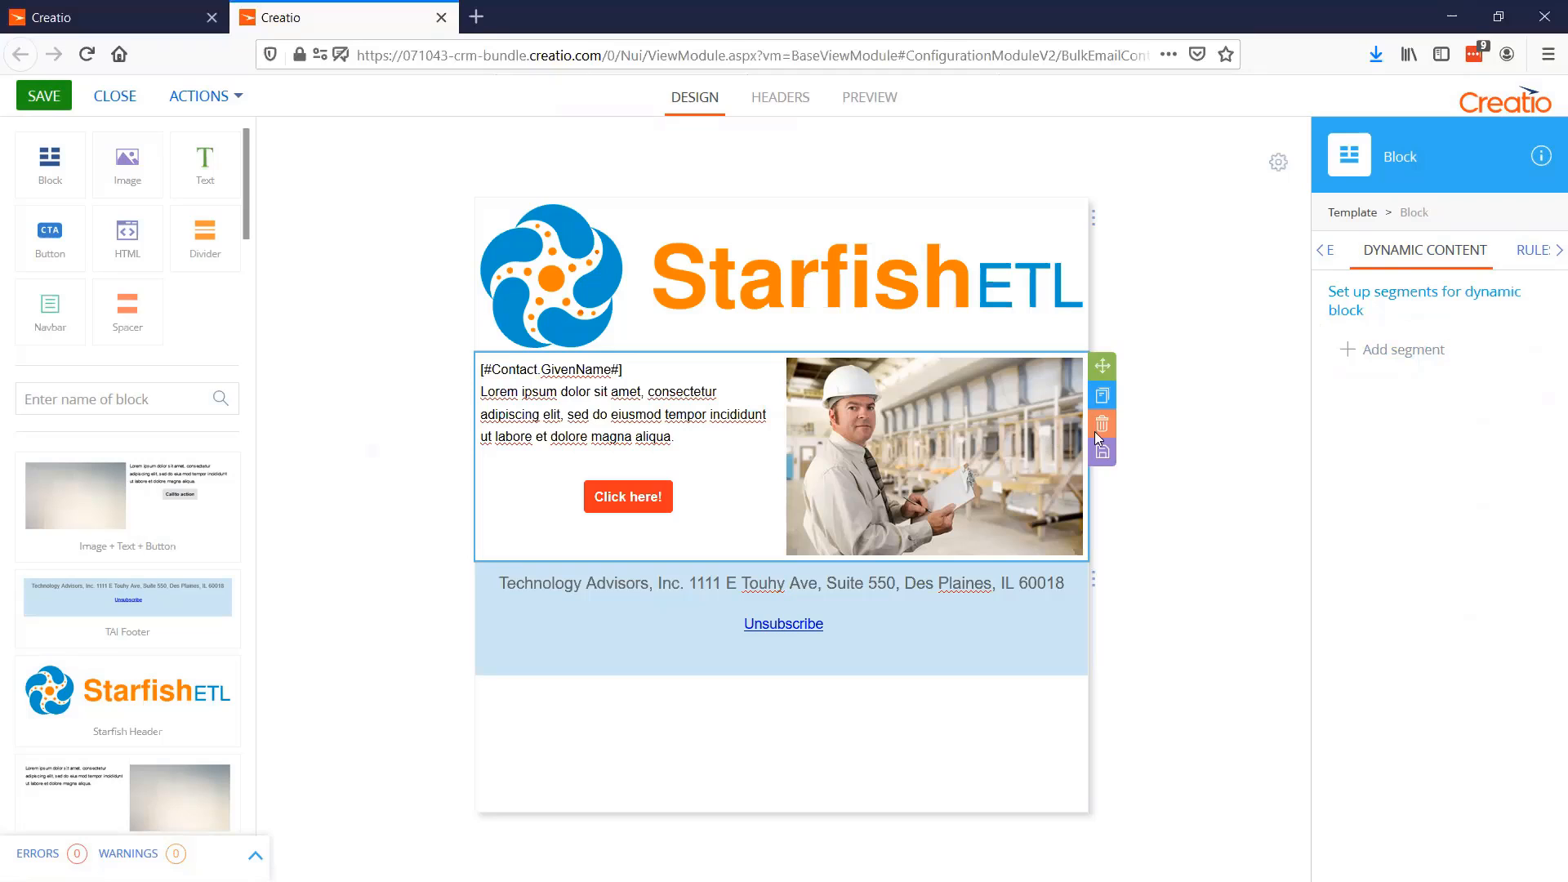
{"action": "left_click", "coordinate": [1390, 349]}
{"action": "left_click", "coordinate": [590, 384]}
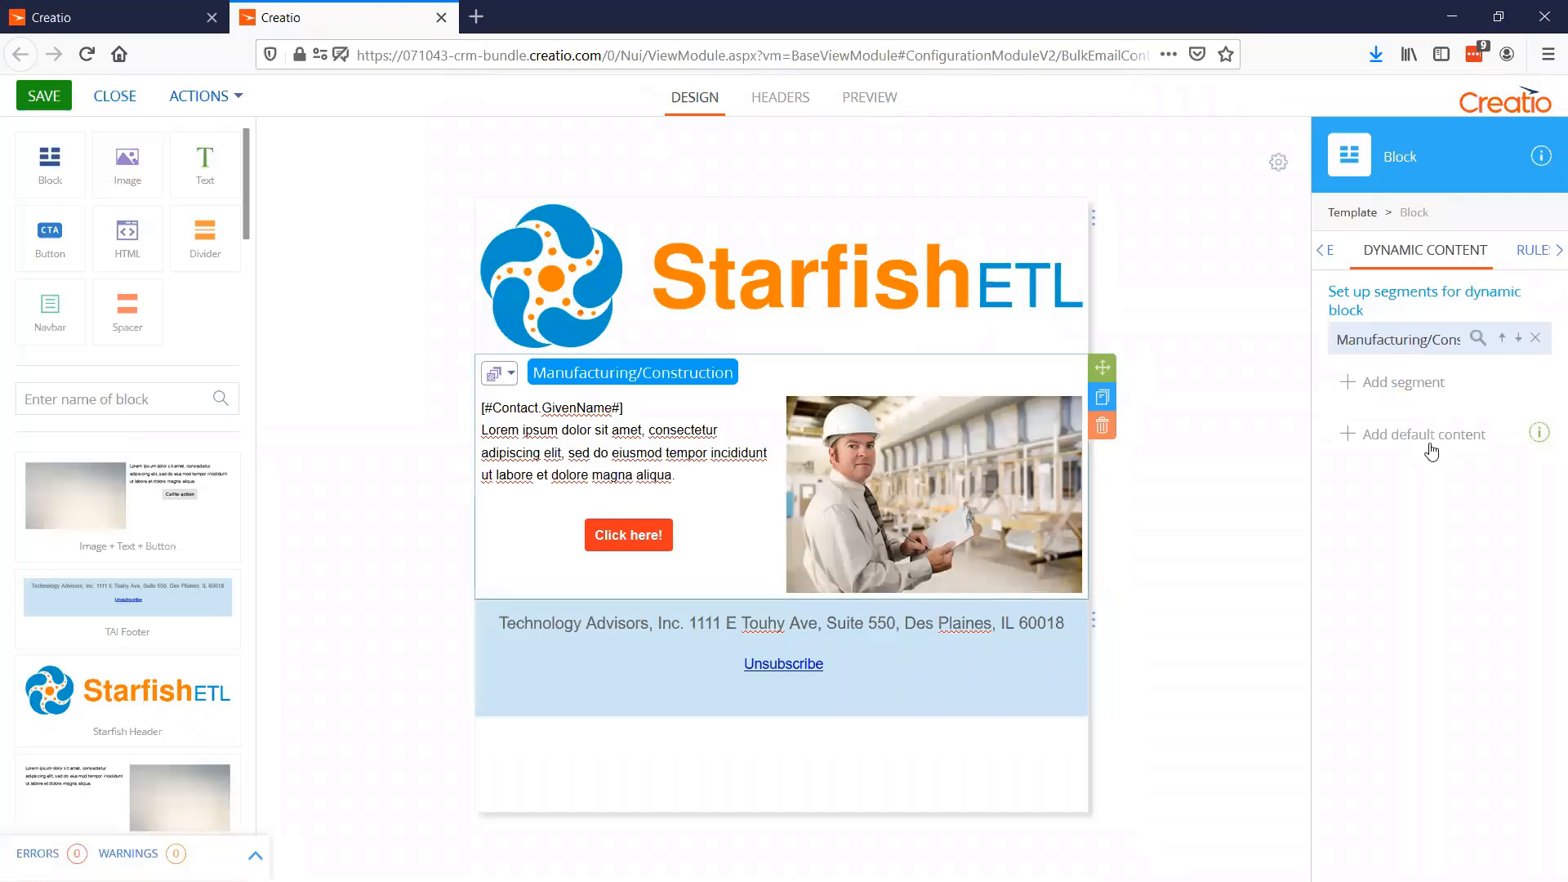
{"action": "left_click", "coordinate": [1406, 441]}
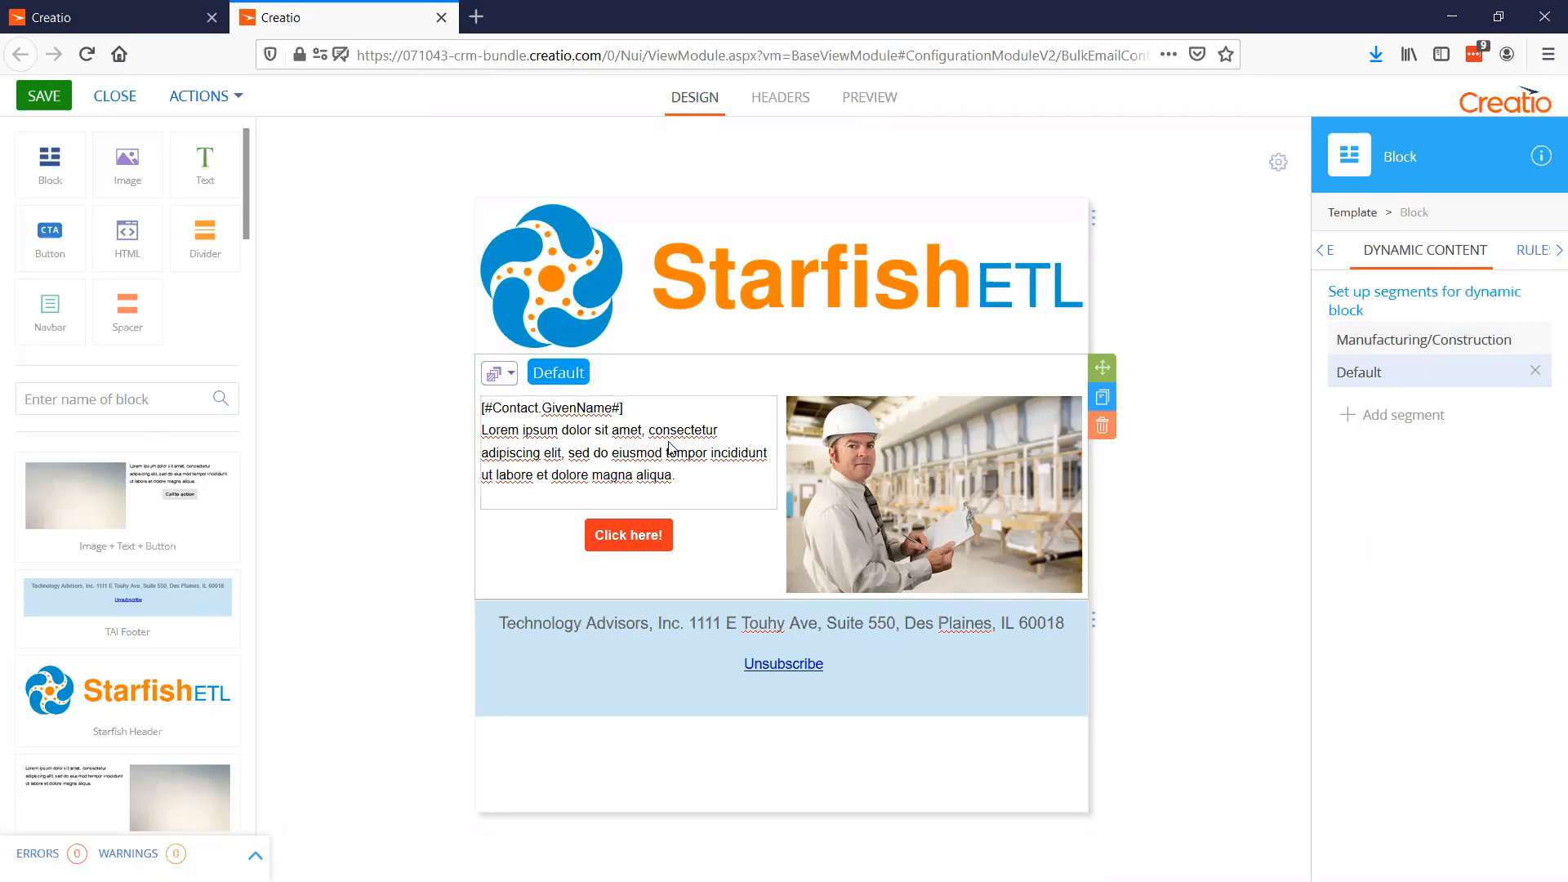
Replace the image in the Default version of the dynamic block with baby.png from the Pictures folder
{"action": "left_click", "coordinate": [498, 373]}
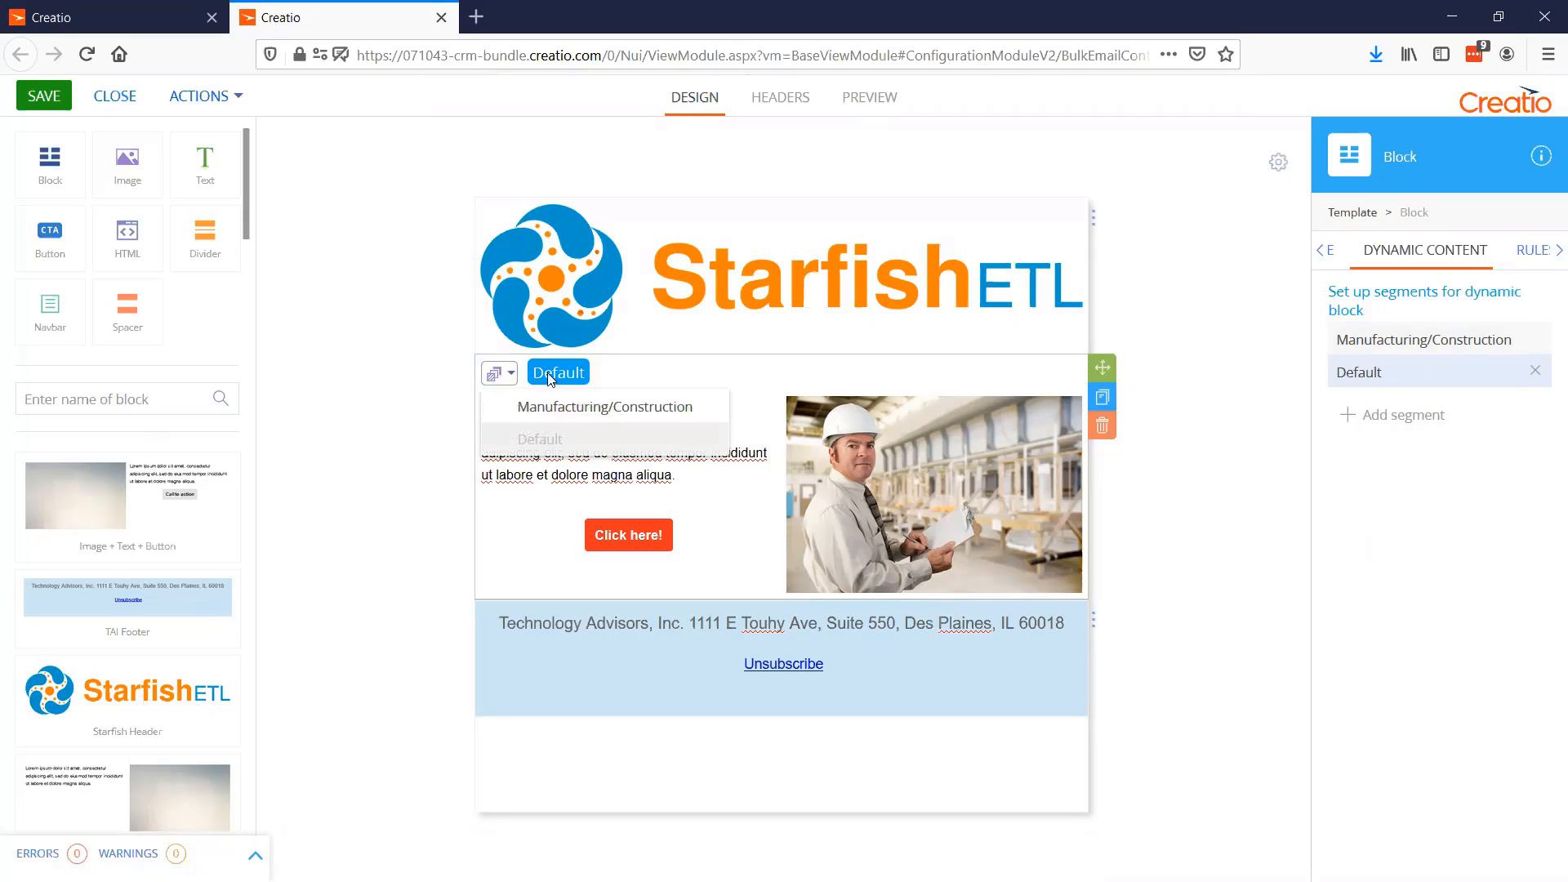
{"action": "left_click", "coordinate": [546, 405]}
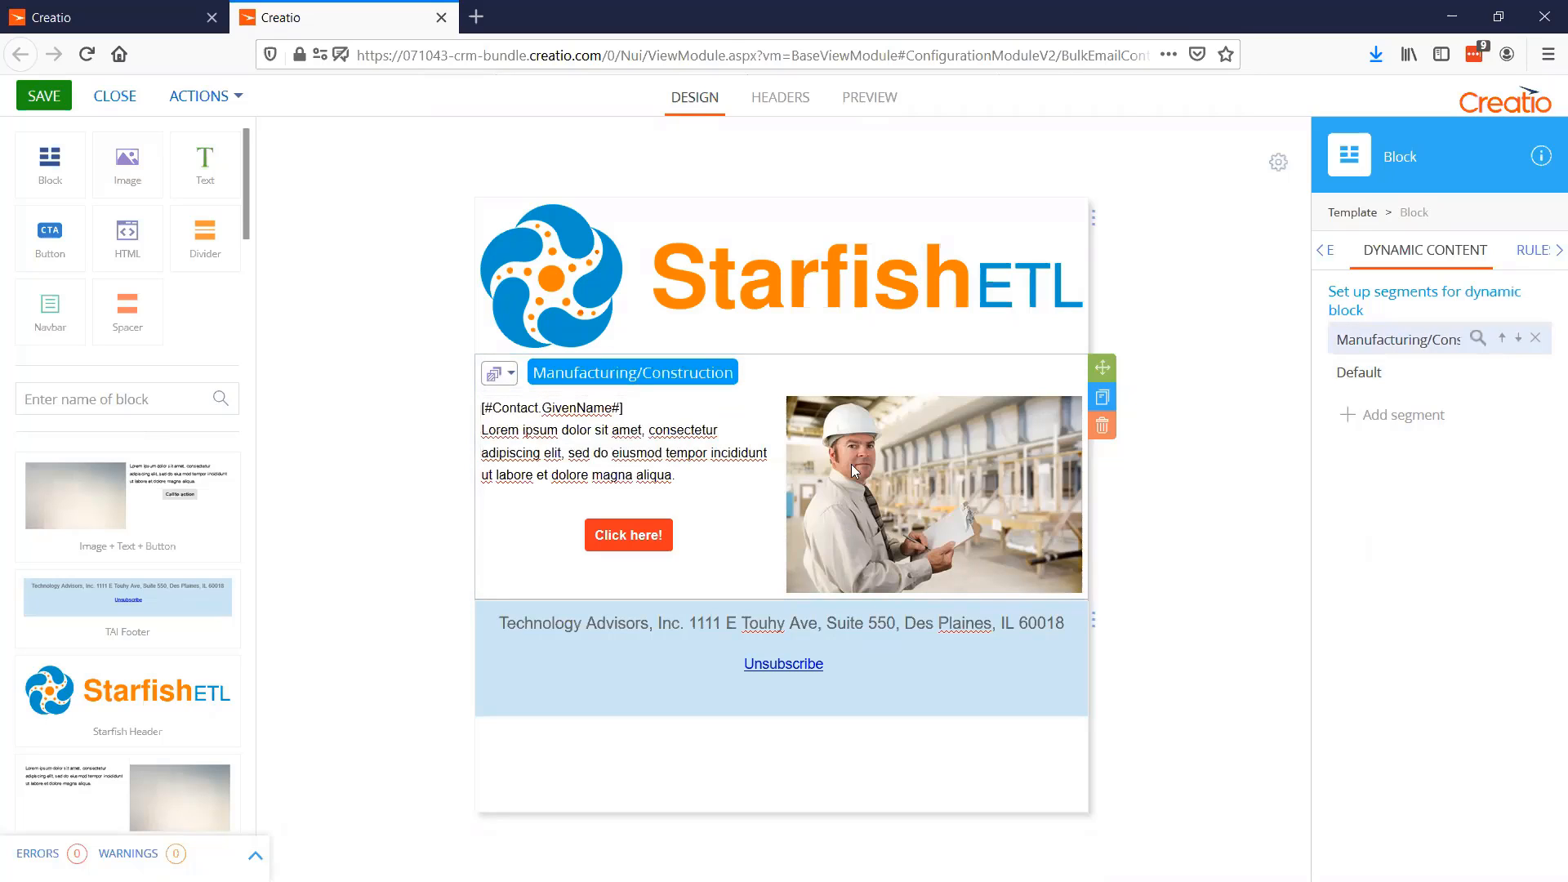
{"action": "left_click", "coordinate": [500, 373]}
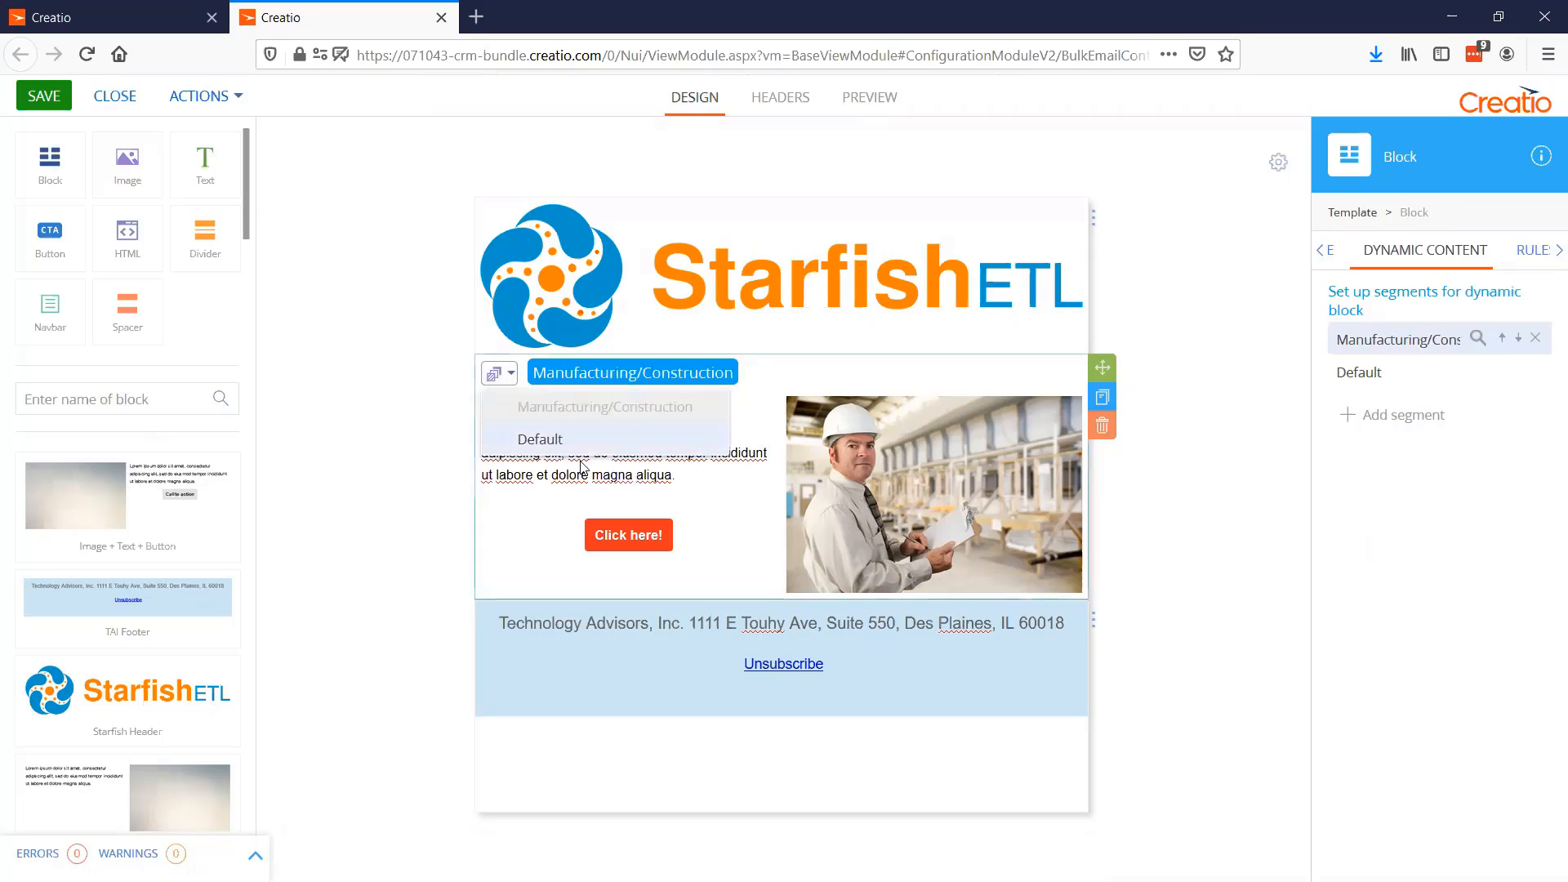
{"action": "left_click", "coordinate": [530, 433]}
{"action": "left_click", "coordinate": [909, 478]}
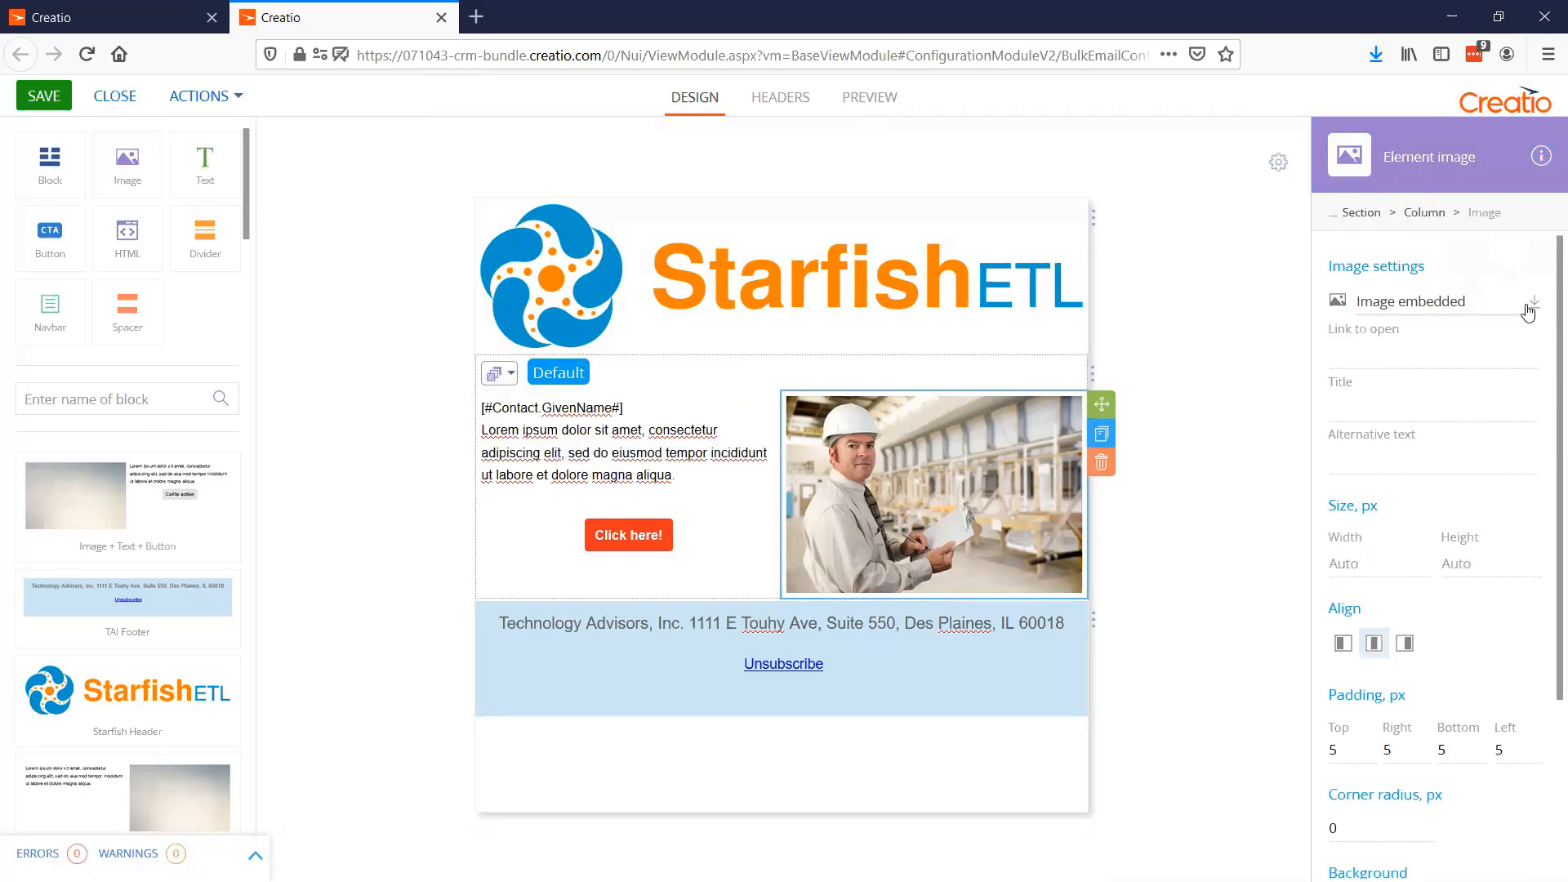
{"action": "double_click", "coordinate": [927, 444]}
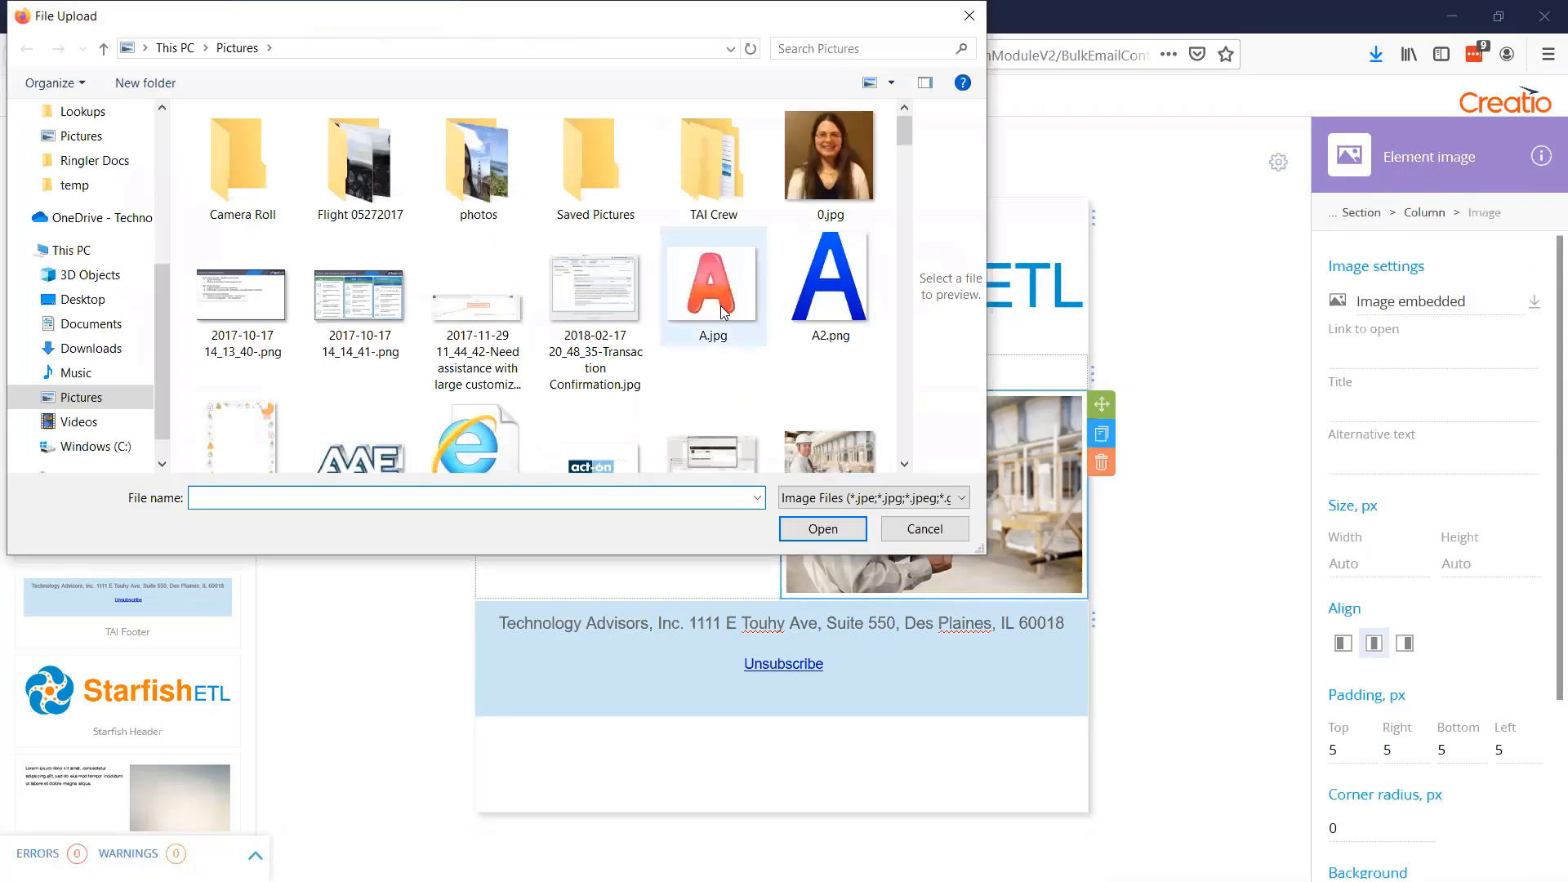
{"action": "scroll", "coordinate": [722, 314], "scroll_direction": "down", "scroll_amount": 1}
{"action": "scroll", "coordinate": [722, 315], "scroll_direction": "down", "scroll_amount": 2}
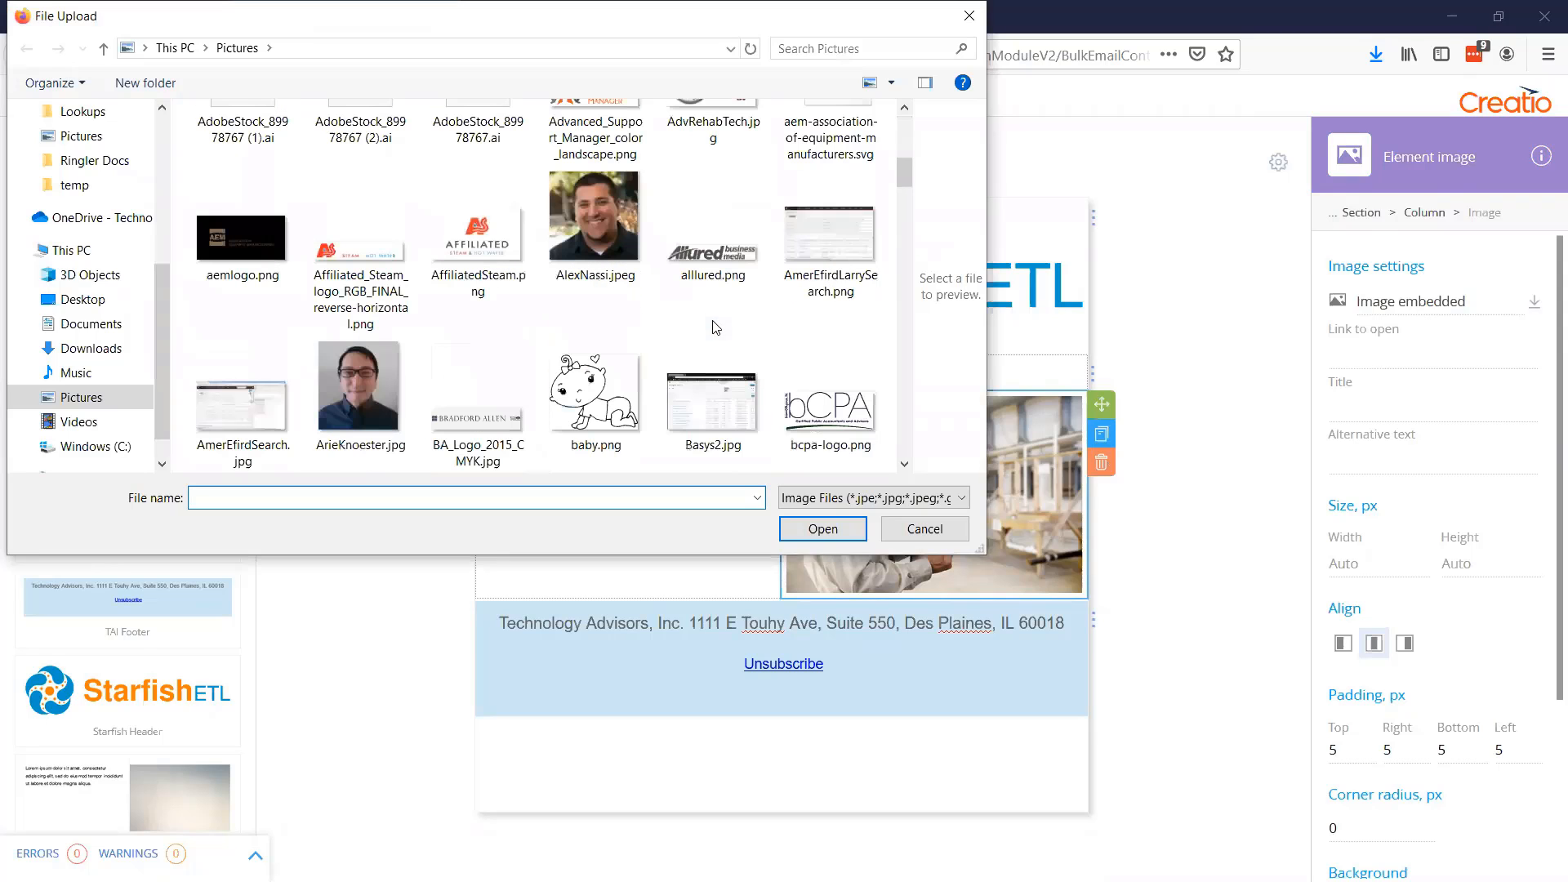
{"action": "left_click", "coordinate": [585, 395]}
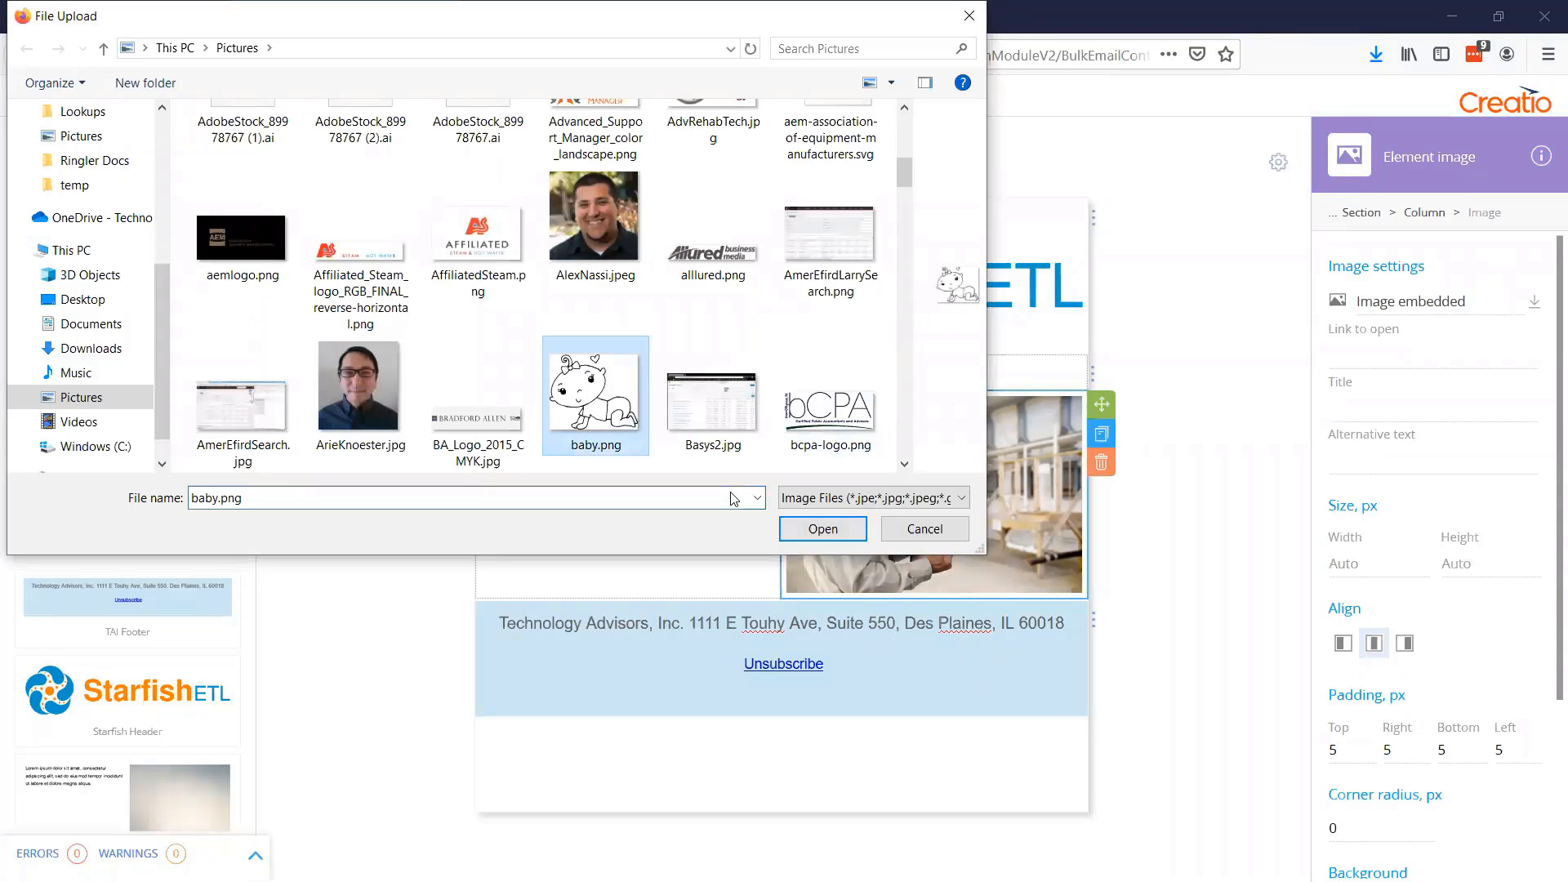
{"action": "left_click", "coordinate": [821, 527]}
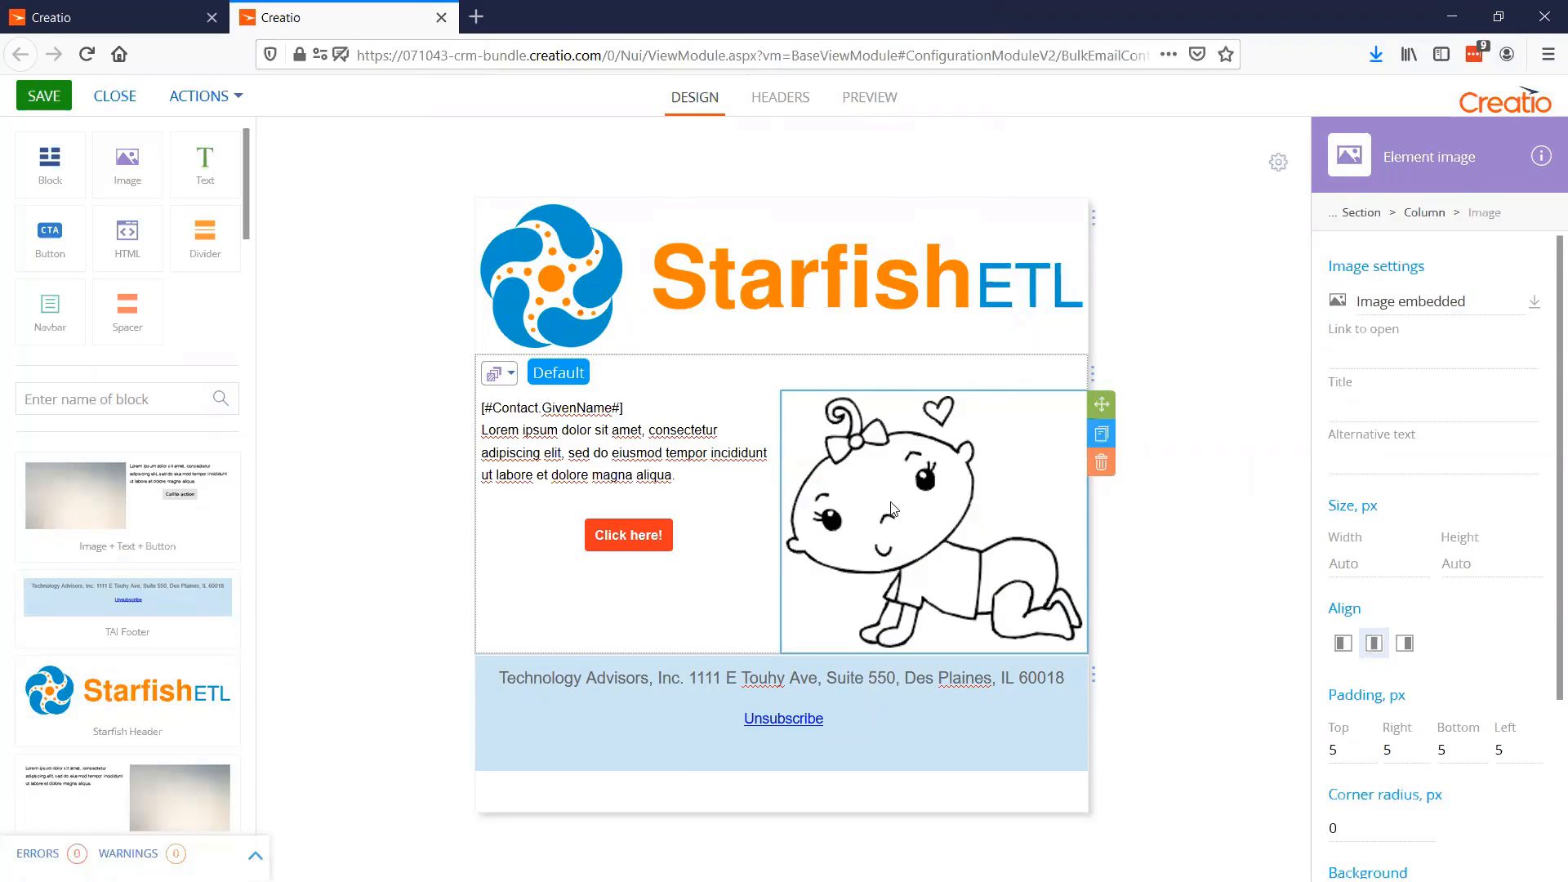
Compare the Manufacturing/Construction and Default versions of the dynamic text-and-image block
{"action": "left_click", "coordinate": [508, 374]}
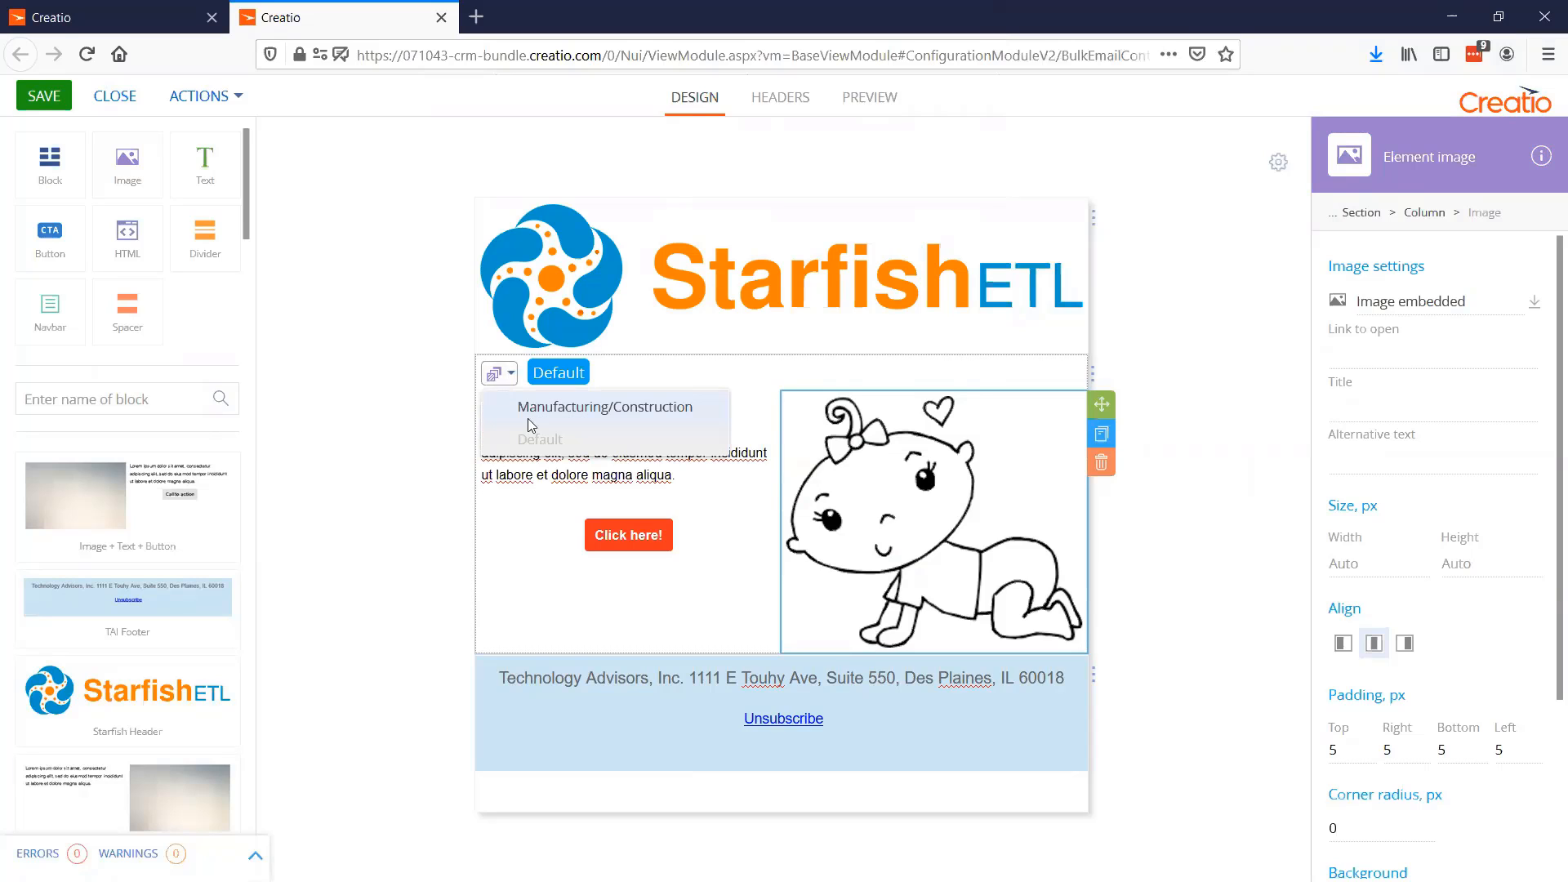
{"action": "left_click", "coordinate": [543, 421]}
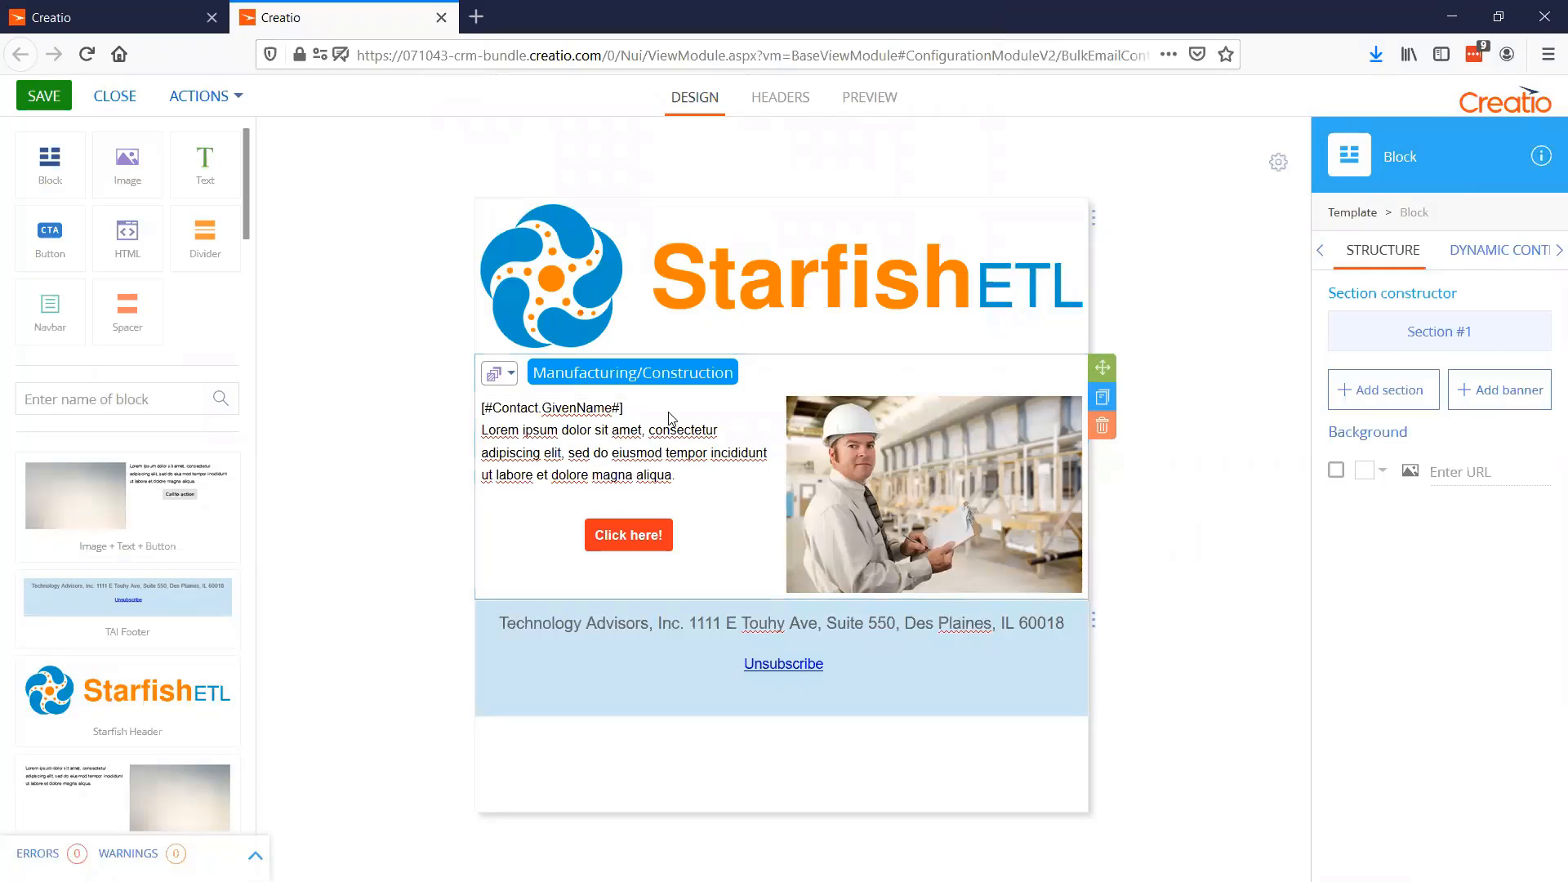
{"action": "left_click", "coordinate": [499, 381]}
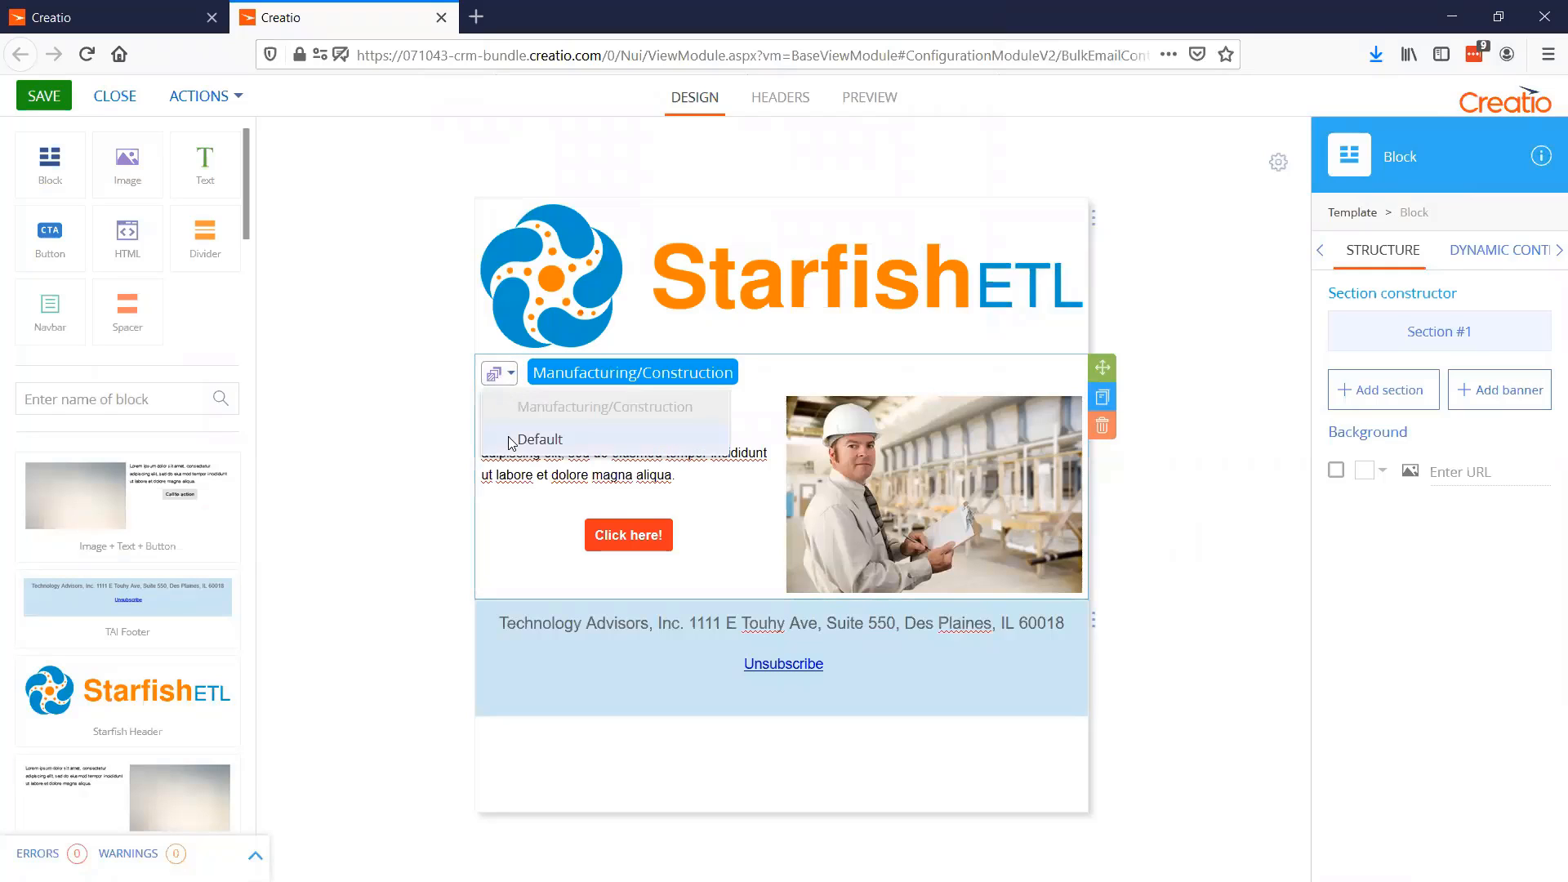
{"action": "left_click", "coordinate": [535, 438]}
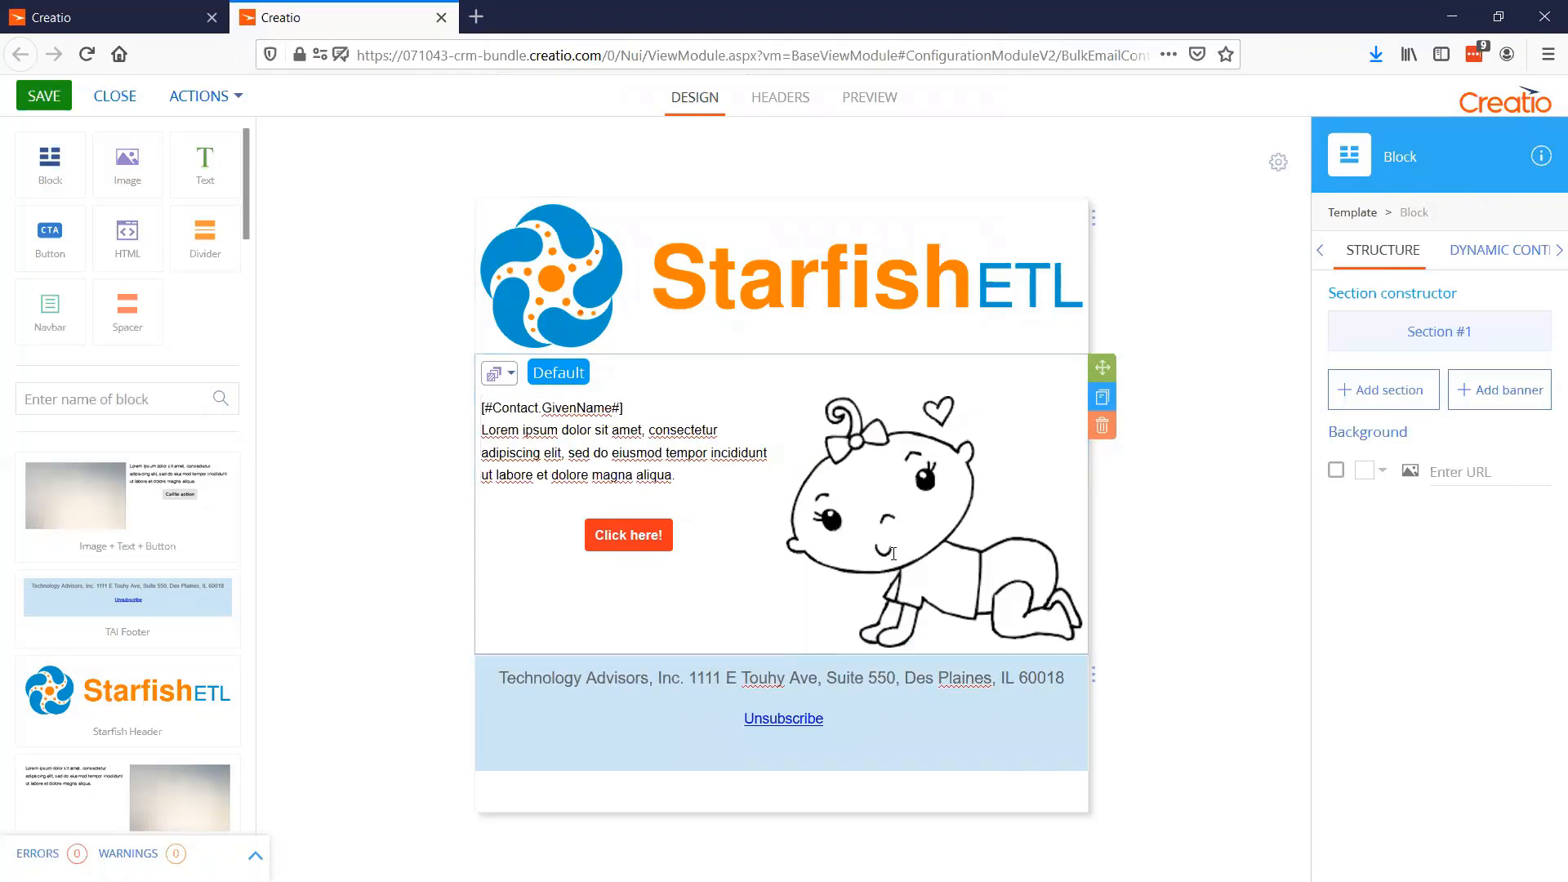
{"action": "left_click", "coordinate": [508, 375]}
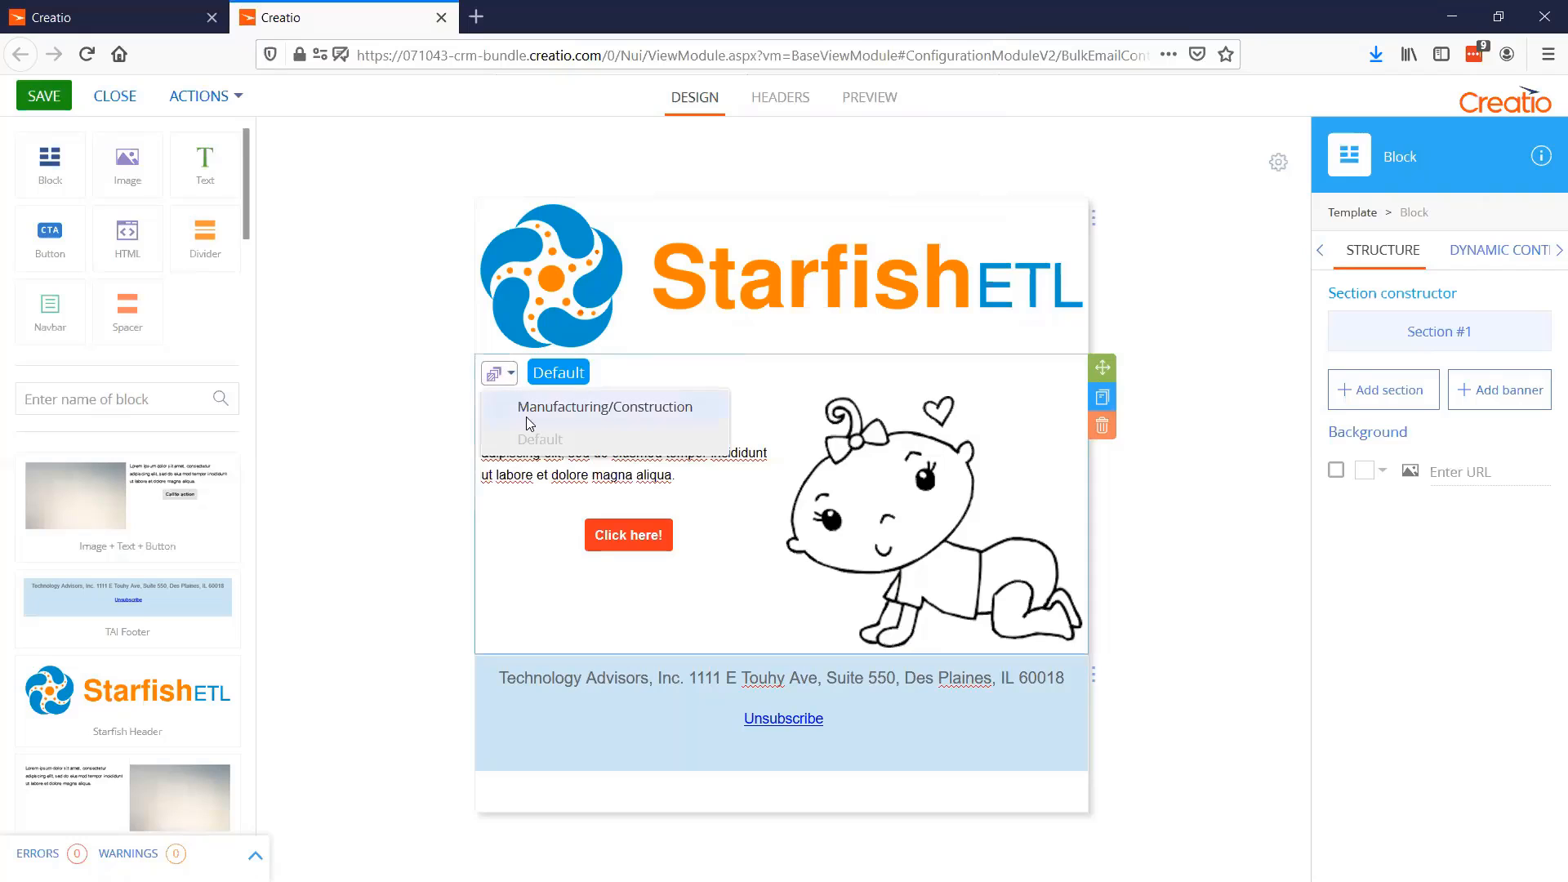
{"action": "left_click", "coordinate": [529, 412]}
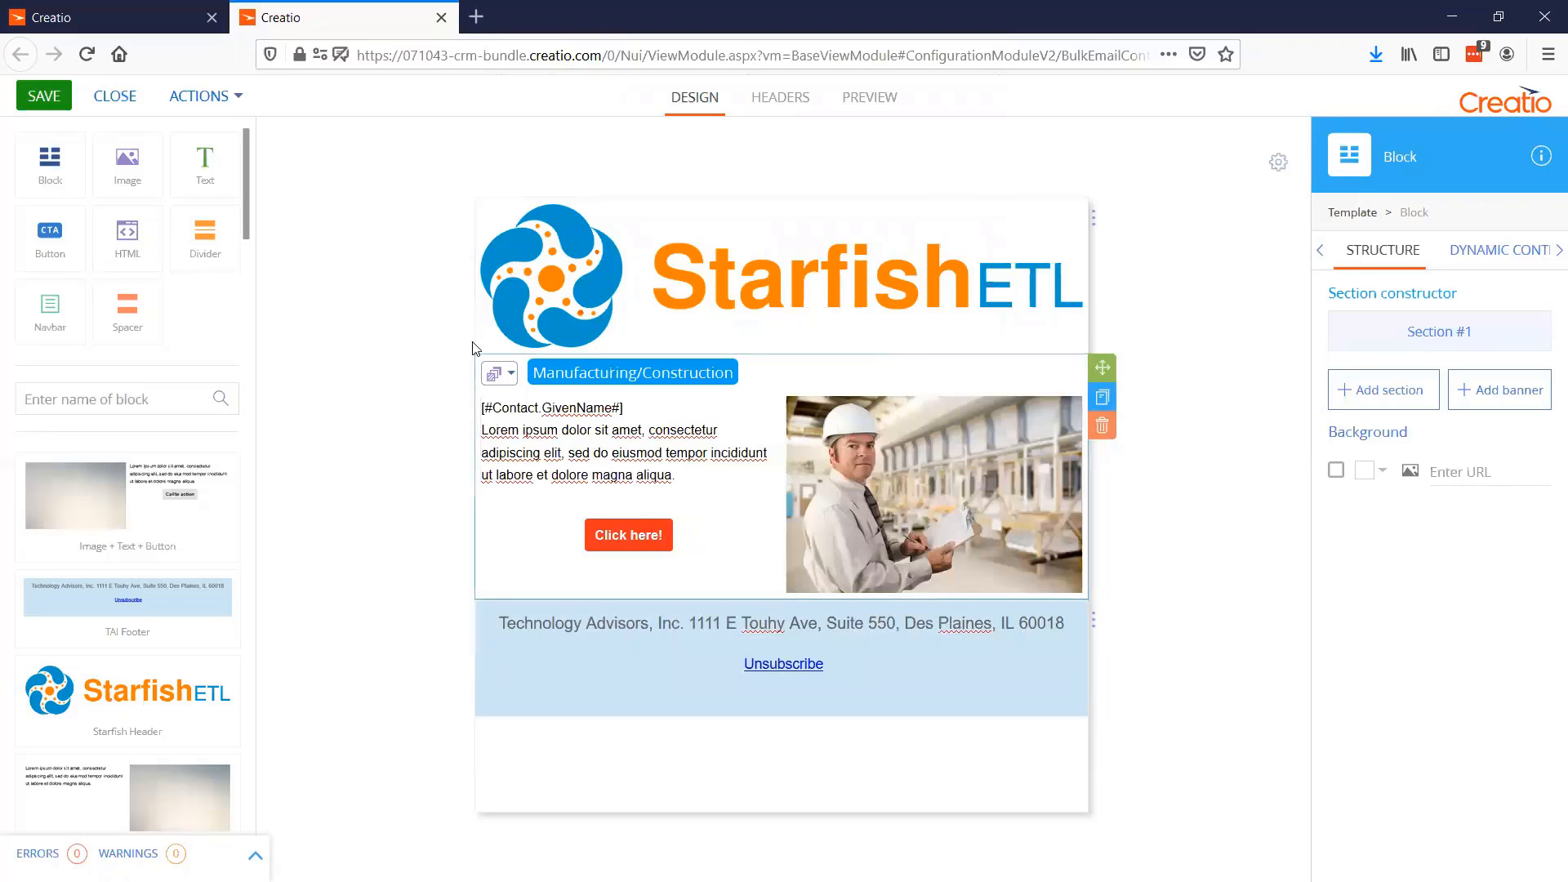
Fill in the sender's name and the sender's email in the template's default headers
{"action": "left_click", "coordinate": [784, 103]}
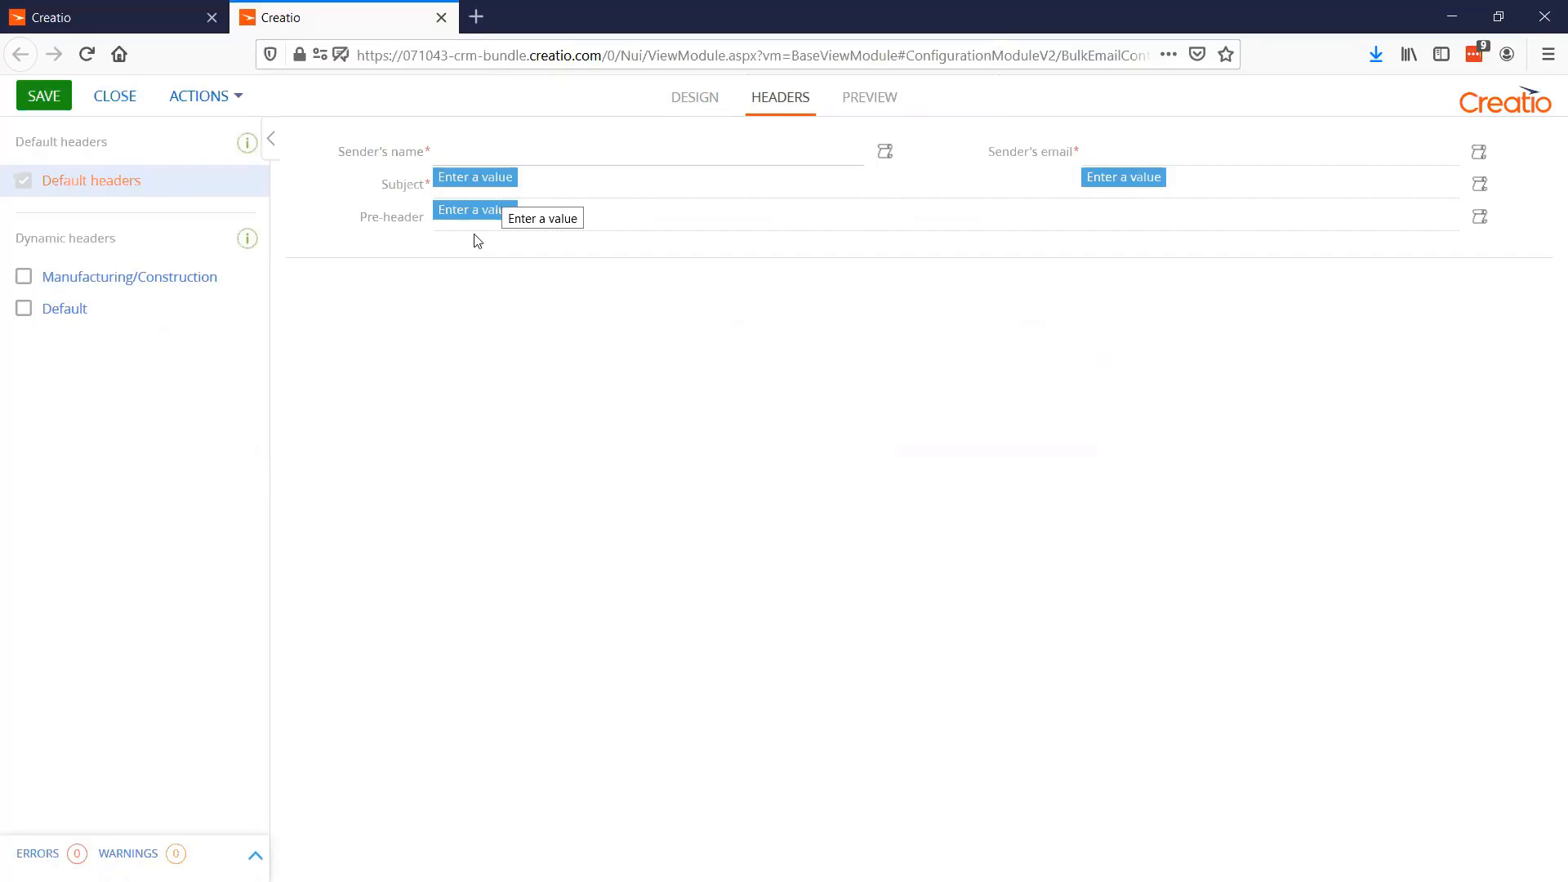
{"action": "left_click", "coordinate": [516, 154]}
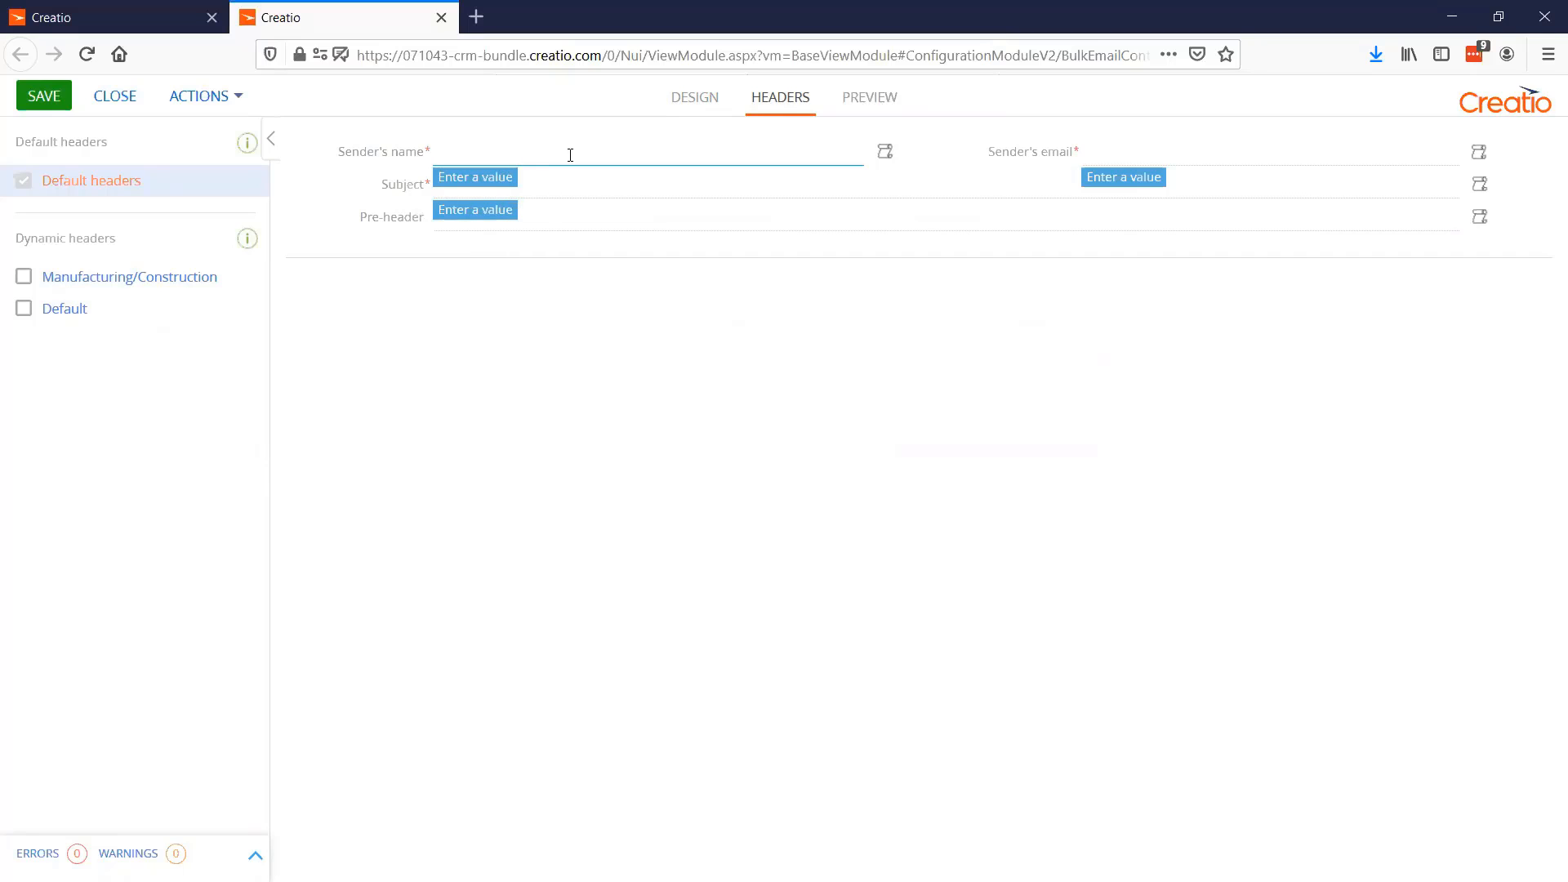
{"action": "left_click", "coordinate": [1135, 155]}
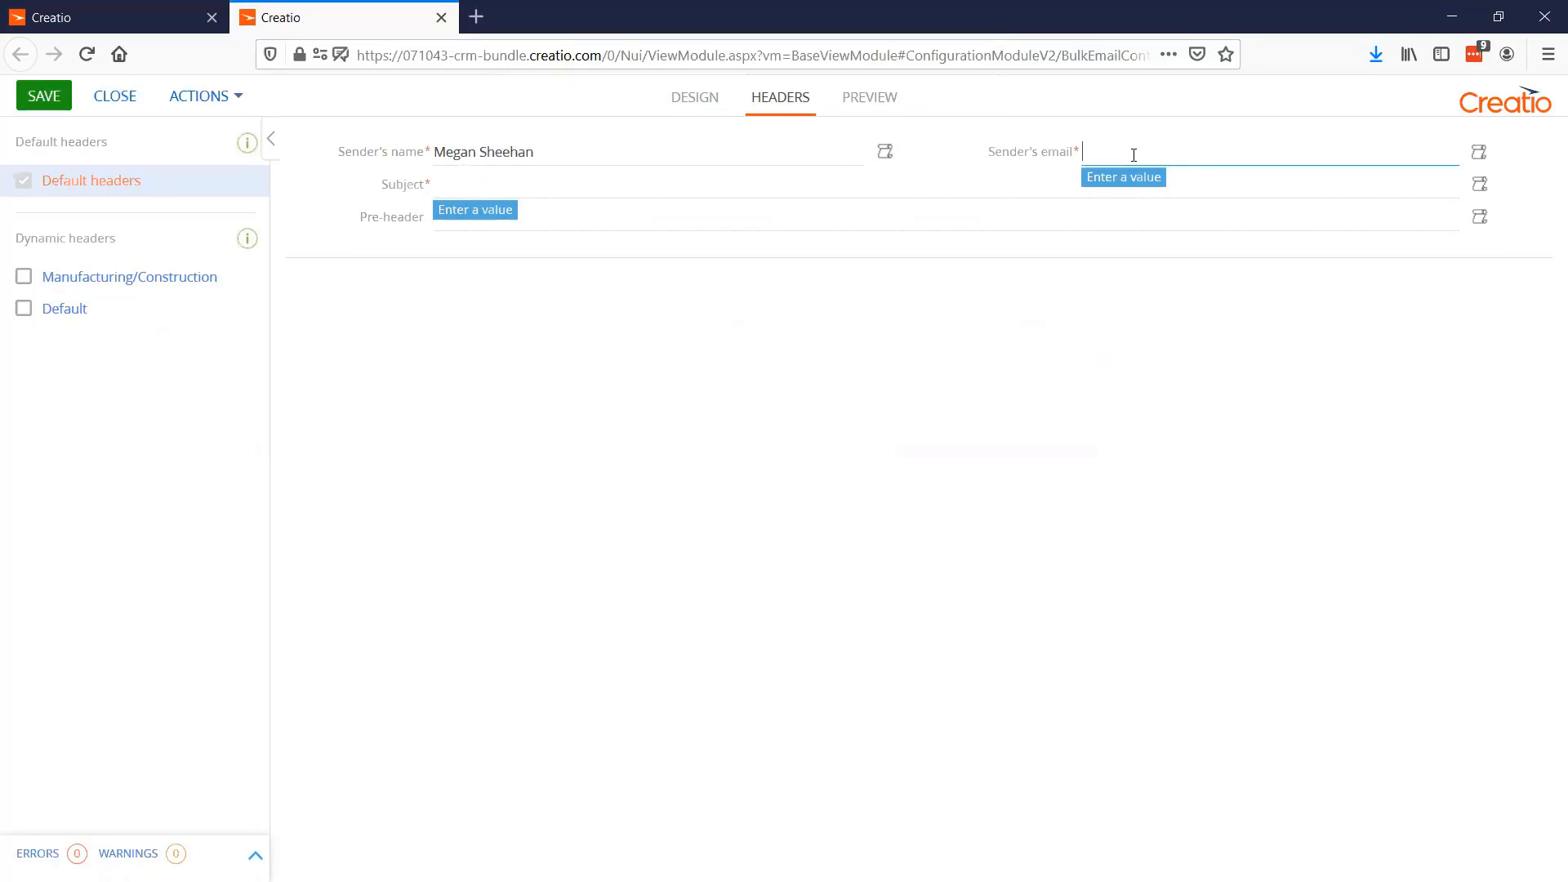
Set the default headers' subject to "Check out our event!" and the pre-header to "It will be great!"
{"action": "left_click", "coordinate": [557, 194]}
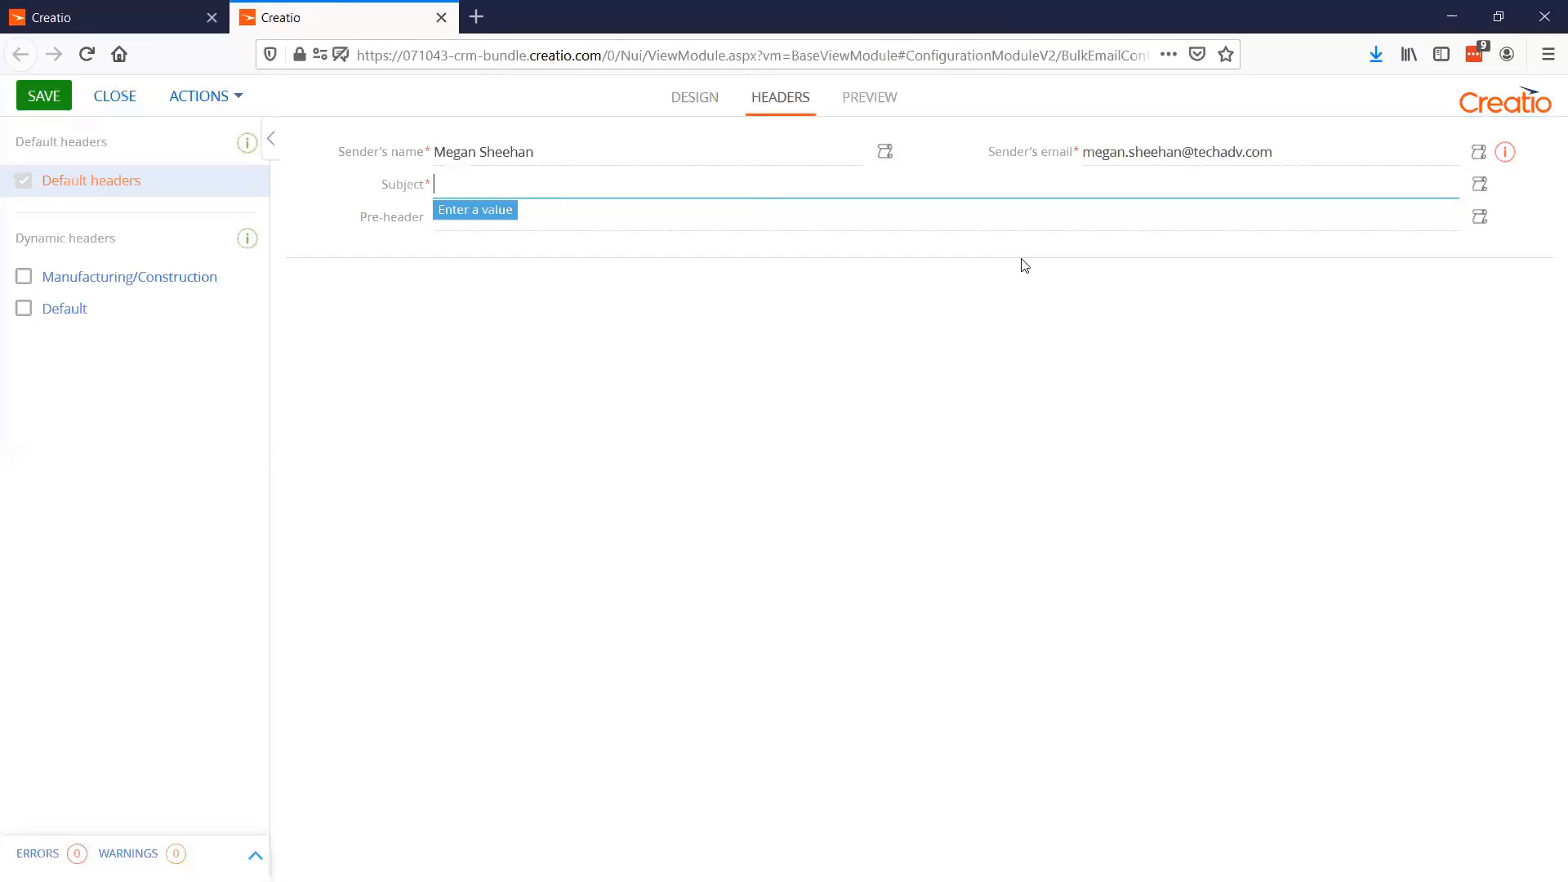
{"action": "type", "text": "Checkou"}
{"action": "key", "text": "BackSpace"}
{"action": "key", "text": "BackSpace"}
{"action": "key", "text": "BackSpace"}
{"action": "type", "text": "out our event"}
{"action": "left_click", "coordinate": [570, 228]}
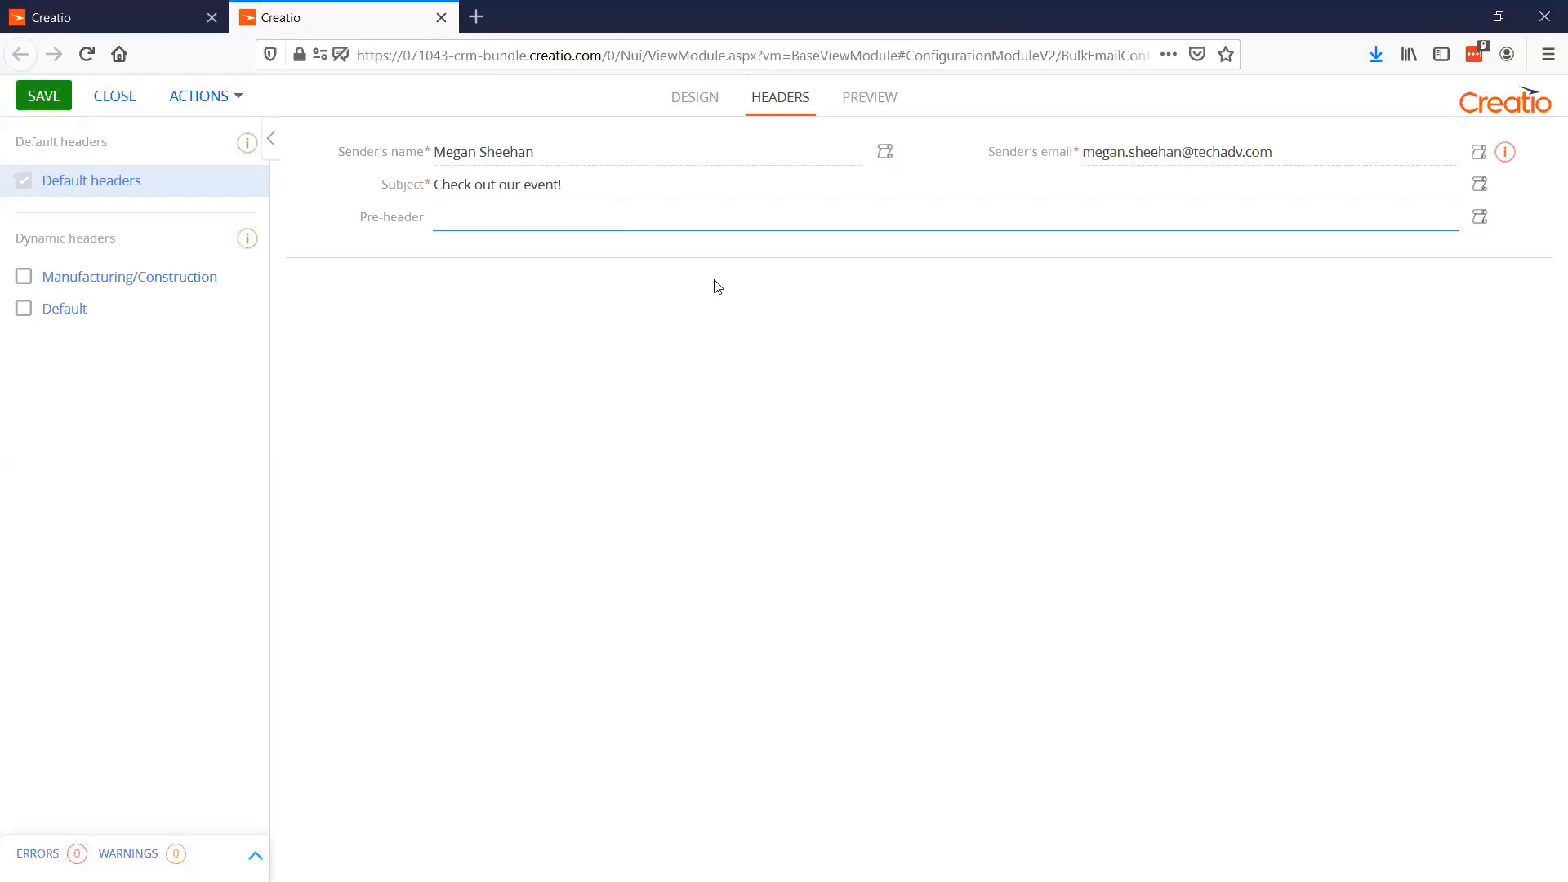
{"action": "type", "text": "will be great!"}
Preview the Default and Manufacturing/Construction replicas of the email and save the template
{"action": "left_click", "coordinate": [867, 114]}
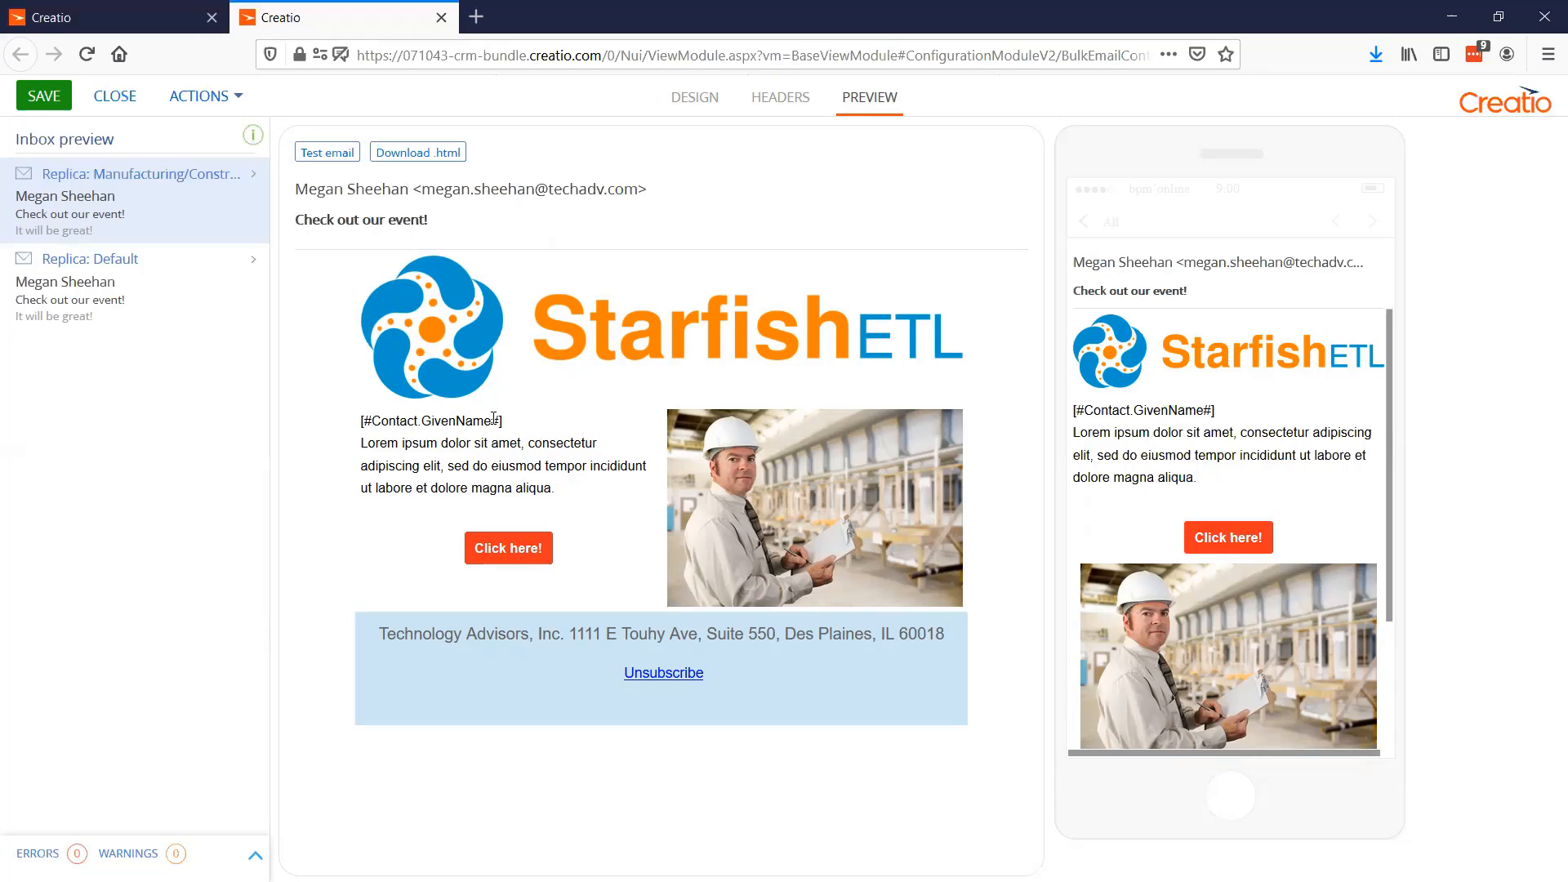
{"action": "left_click", "coordinate": [147, 294]}
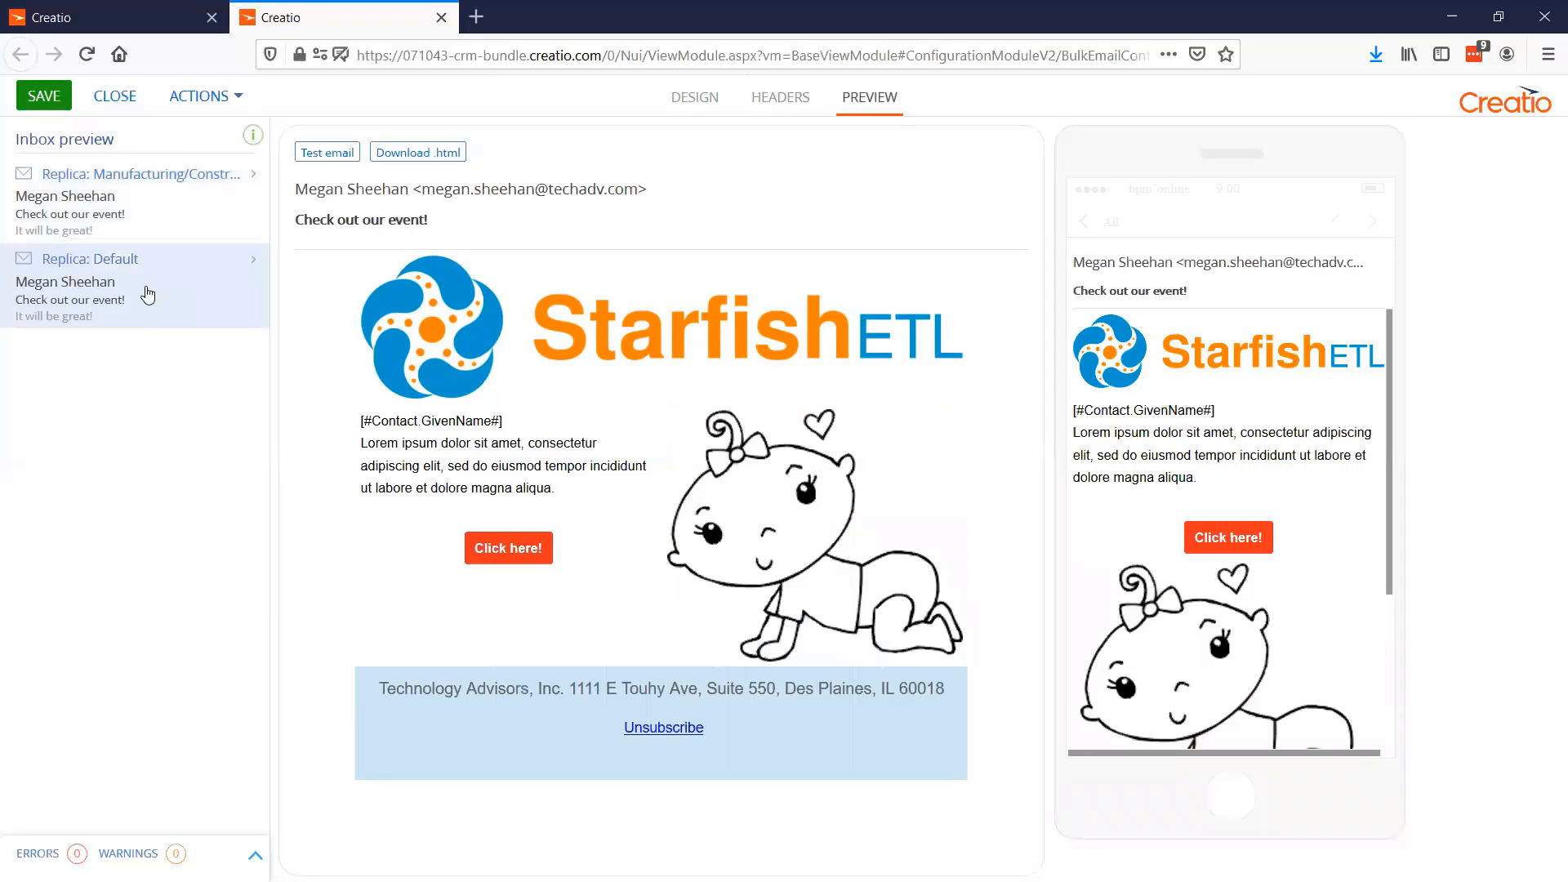
{"action": "left_click", "coordinate": [147, 233]}
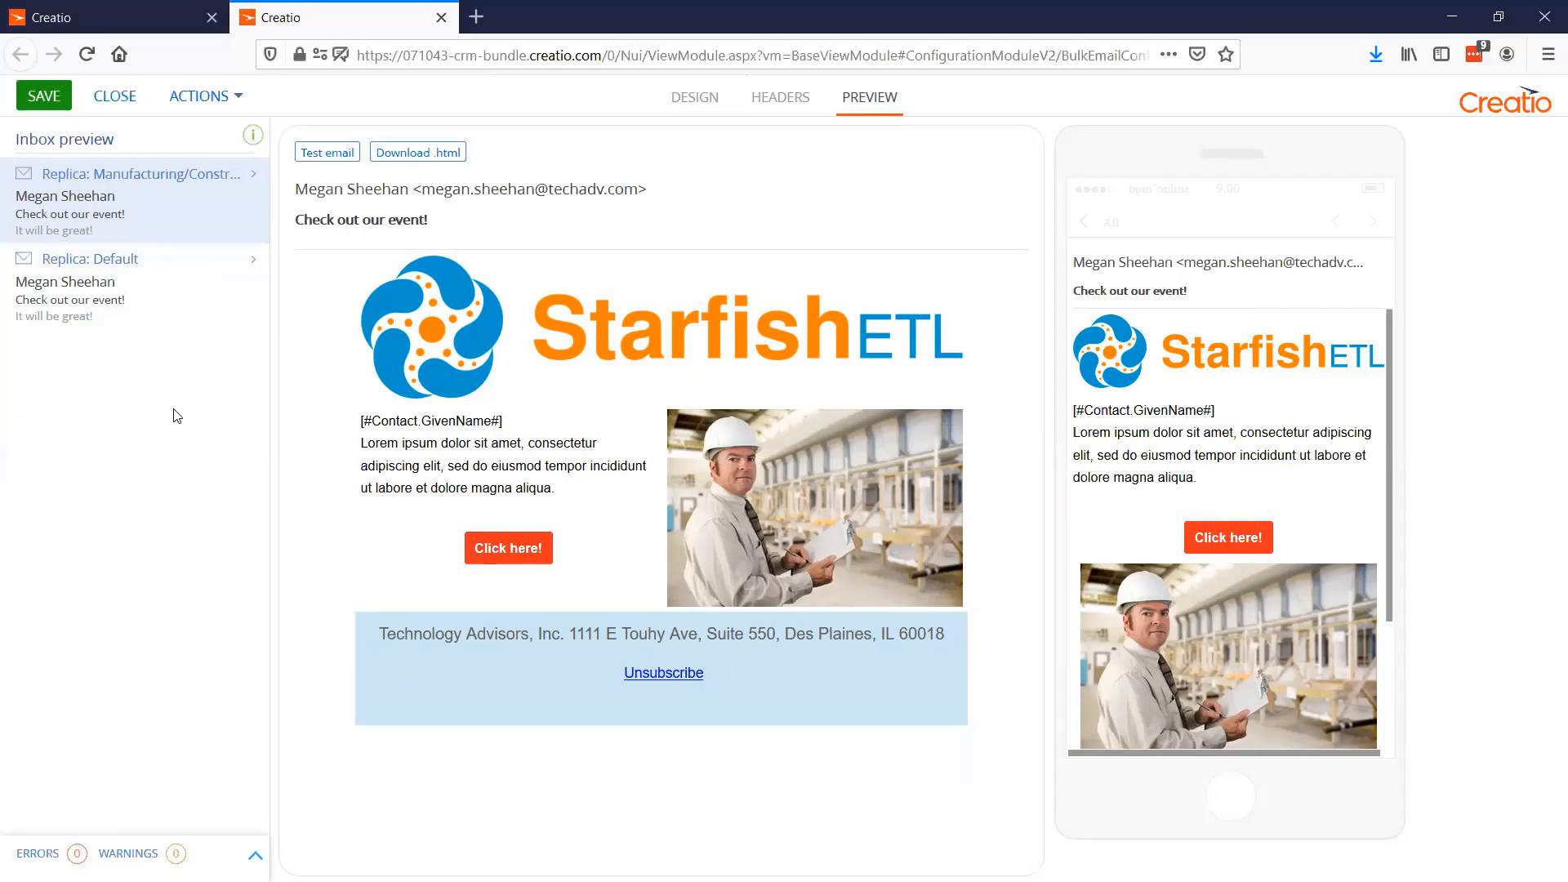
{"action": "left_click", "coordinate": [33, 112]}
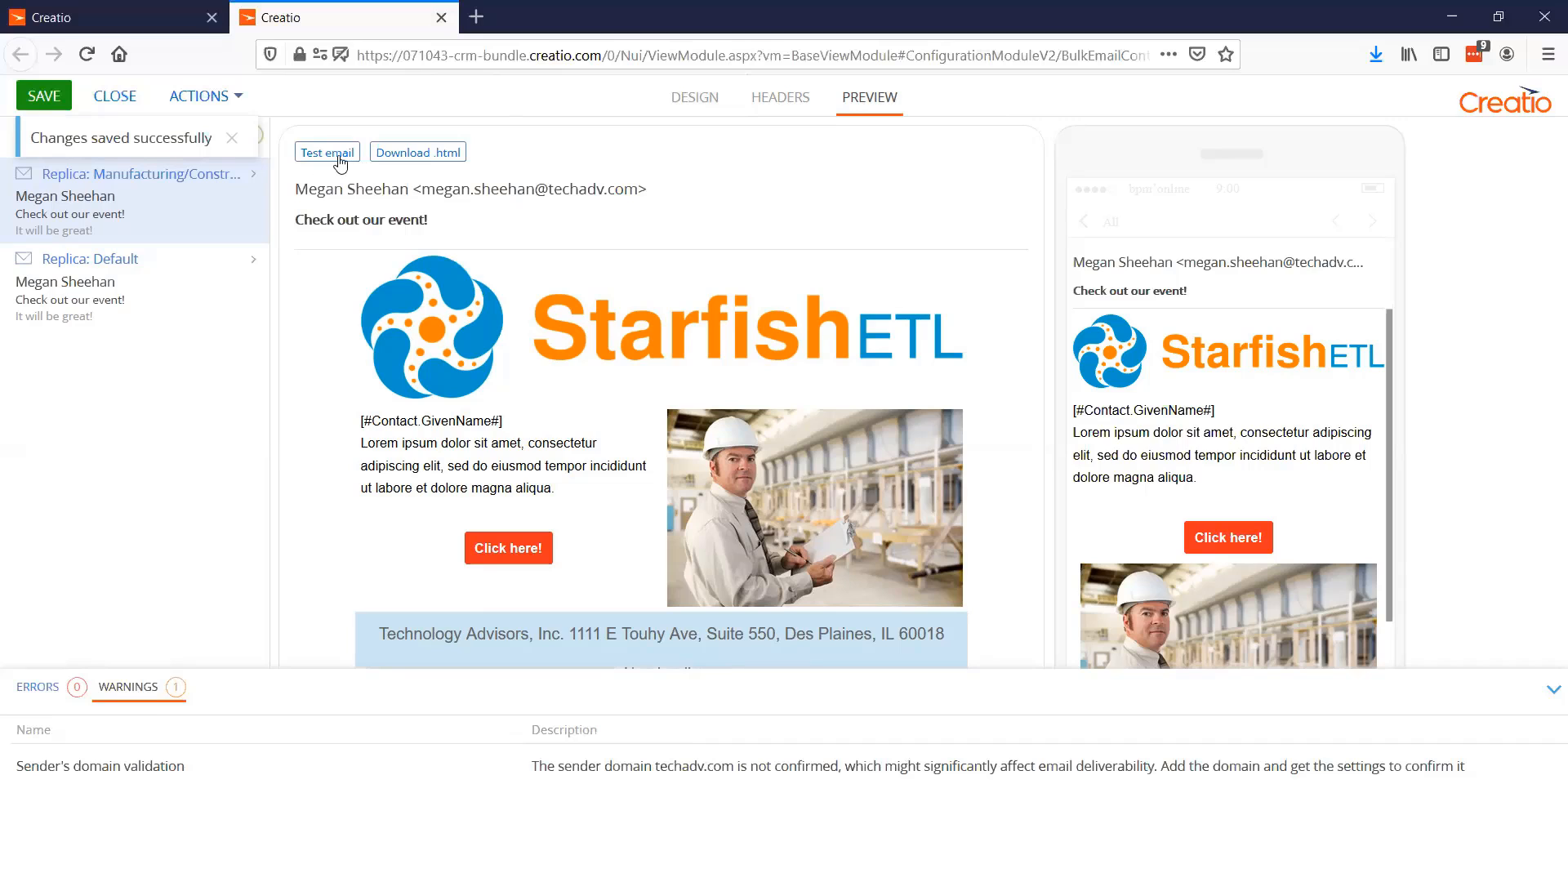
Start a test email from the Demo email record and enter the recipient's email address for it
{"action": "left_click", "coordinate": [111, 23]}
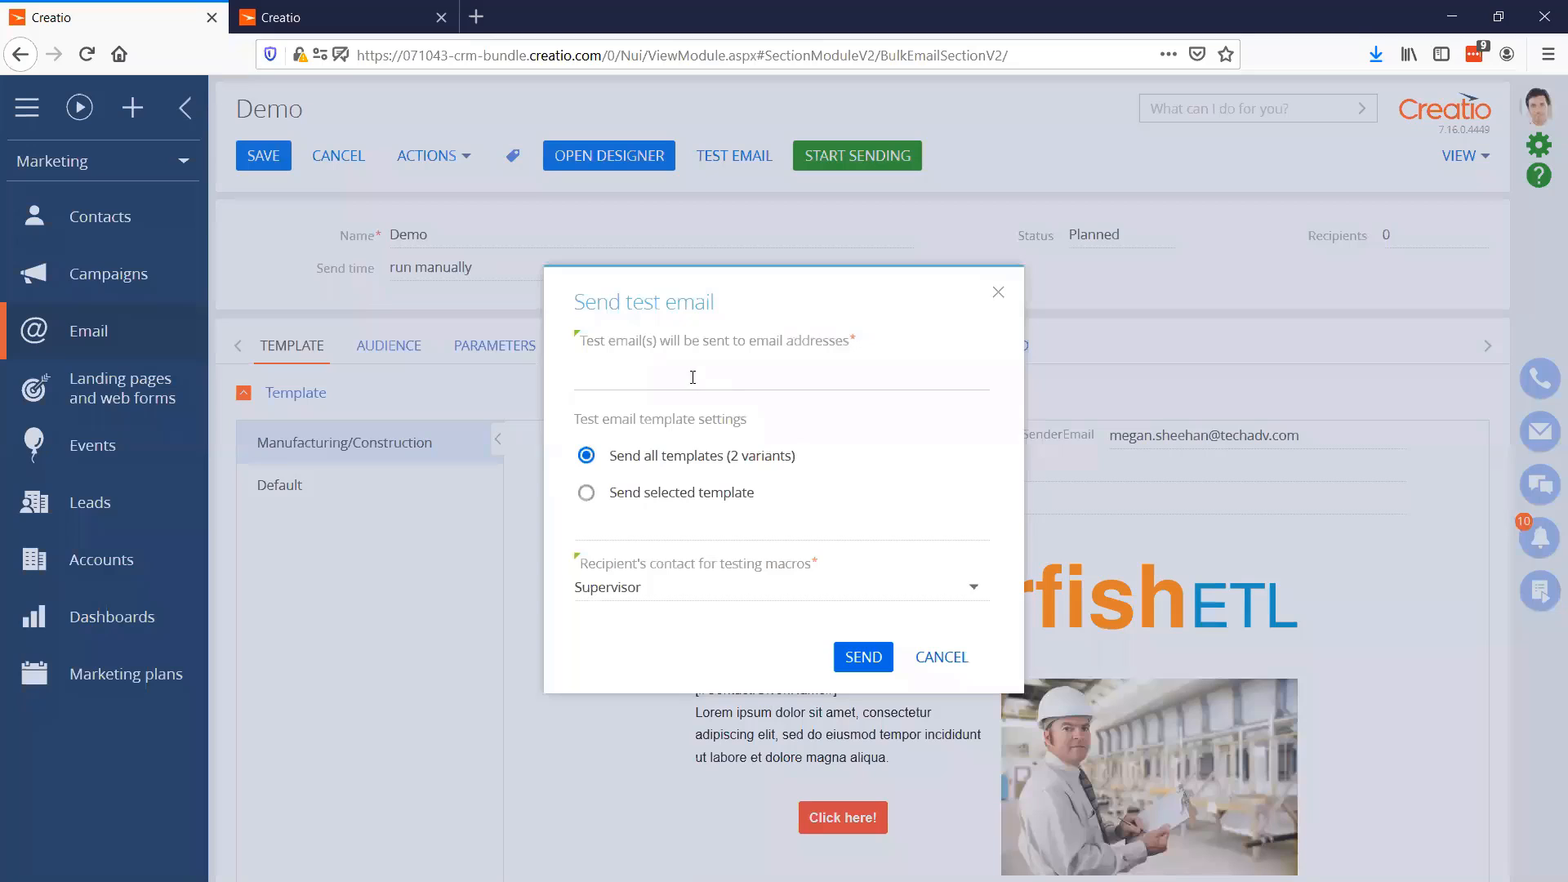
{"action": "left_click", "coordinate": [692, 376]}
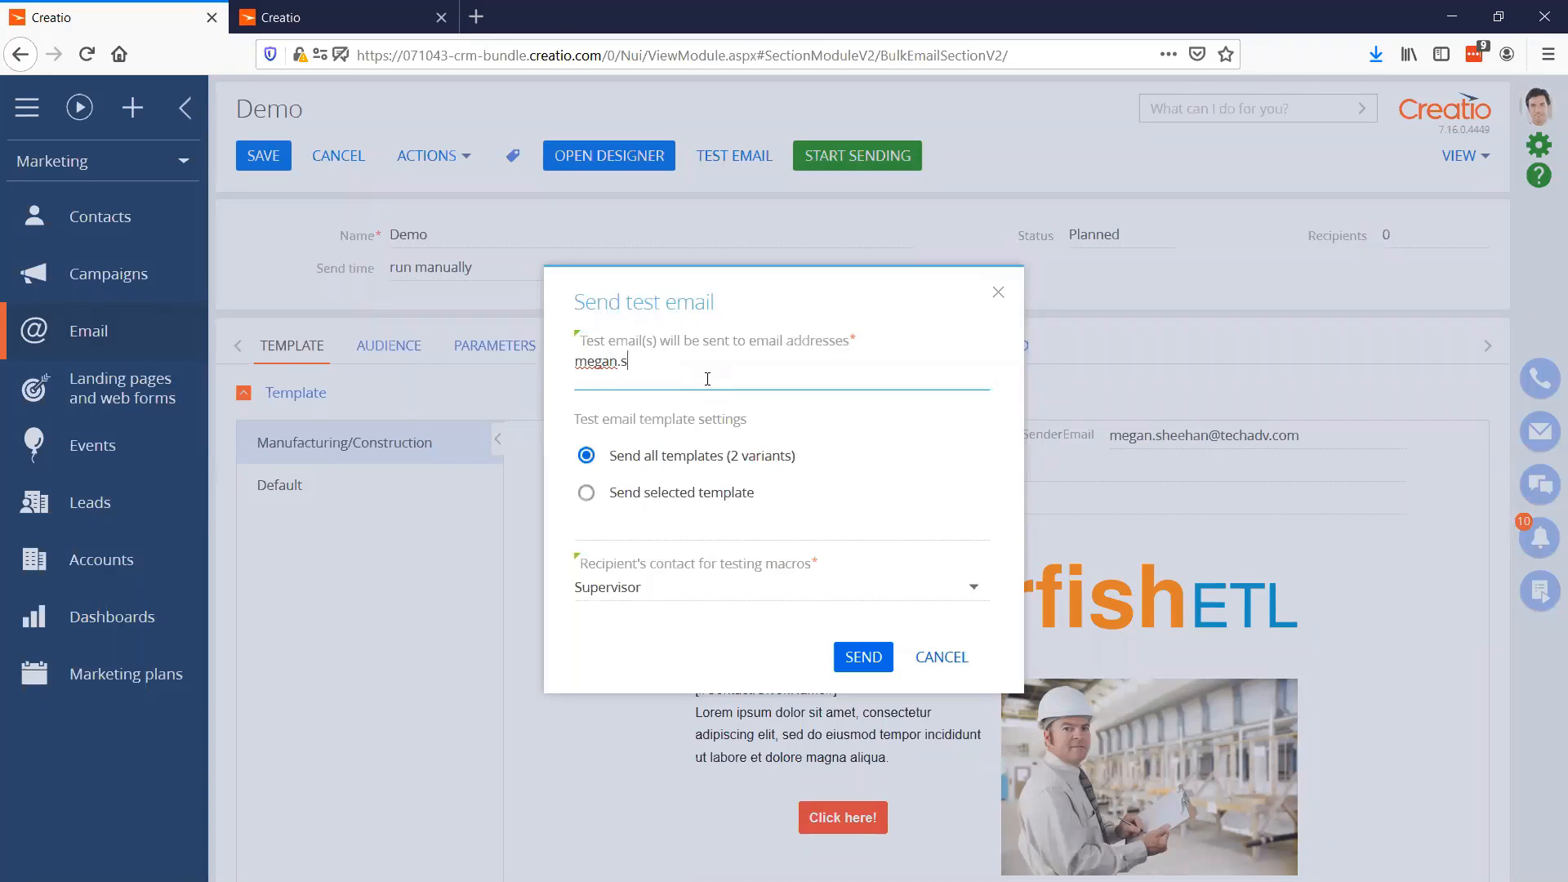
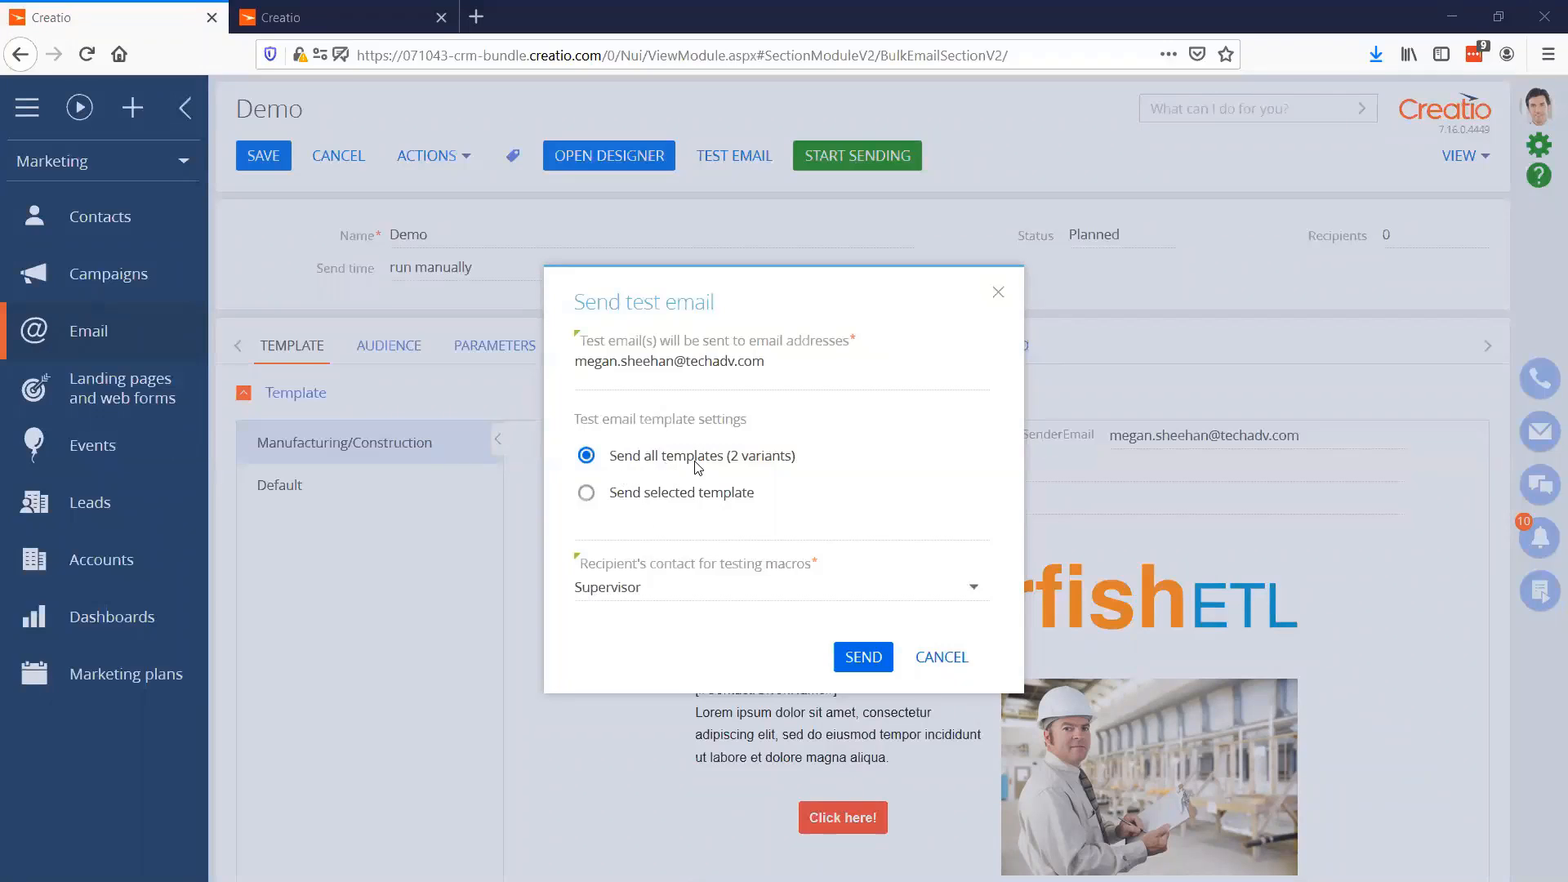
Choose the recipient's contact for testing macros and send the test email in all template variants
{"action": "left_click", "coordinate": [666, 589]}
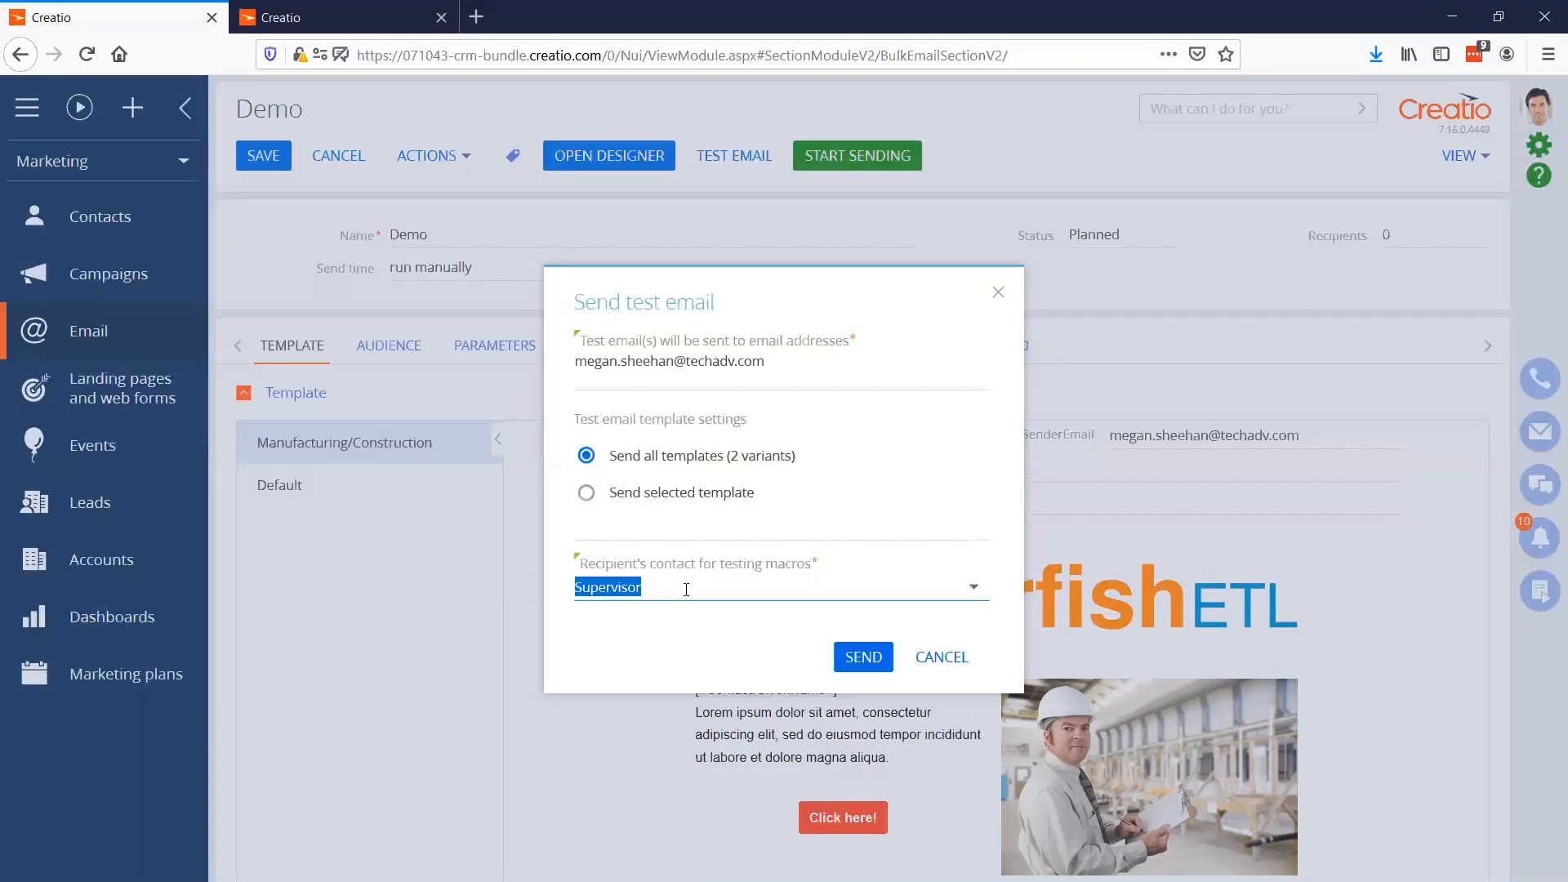
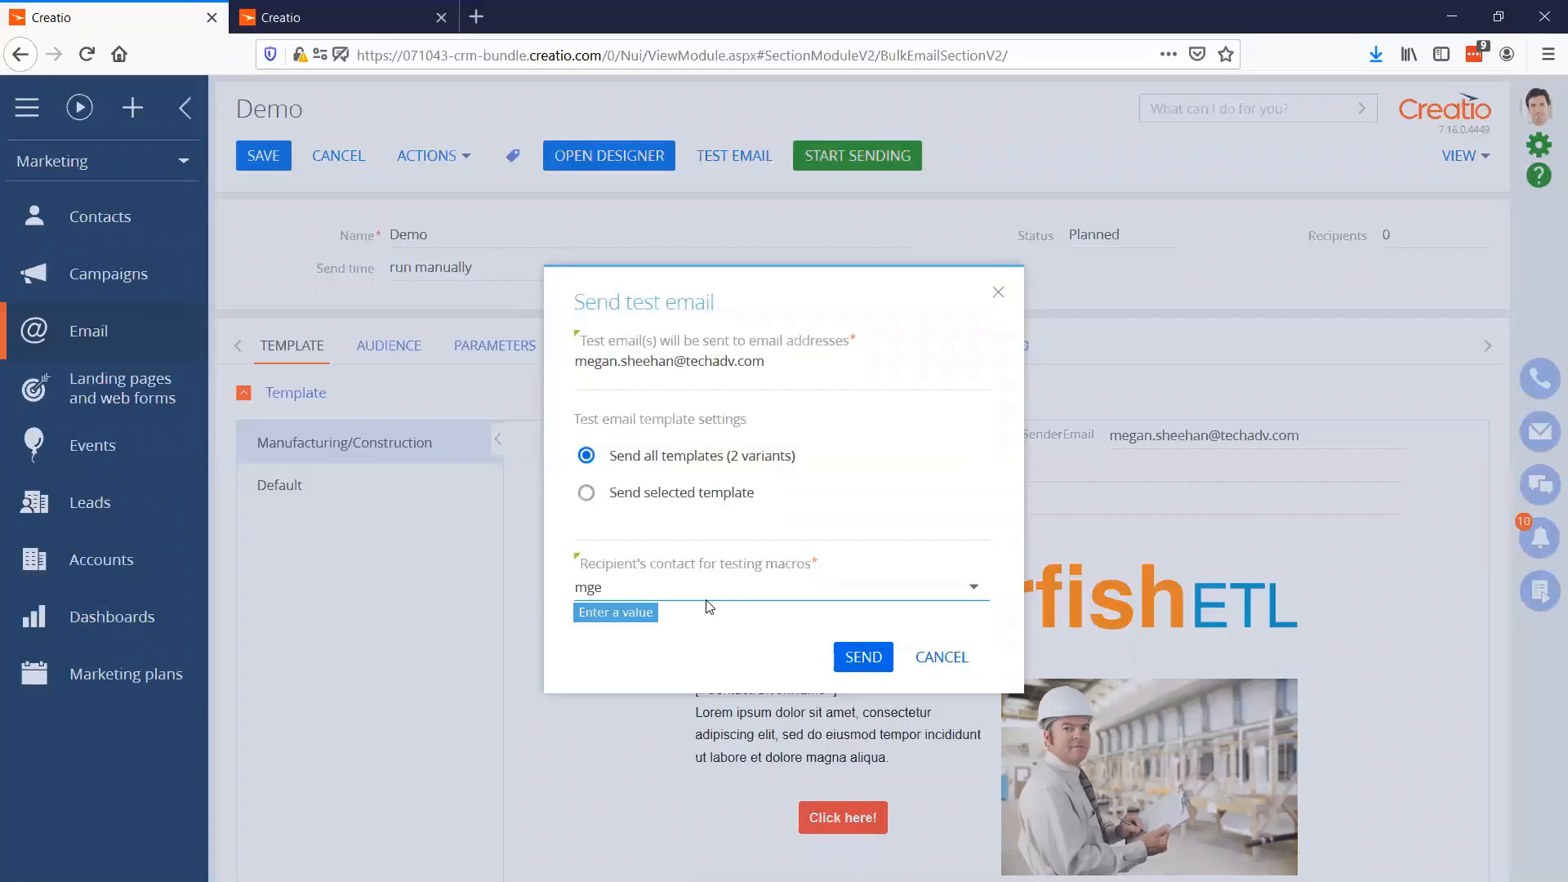
{"action": "left_click", "coordinate": [696, 628]}
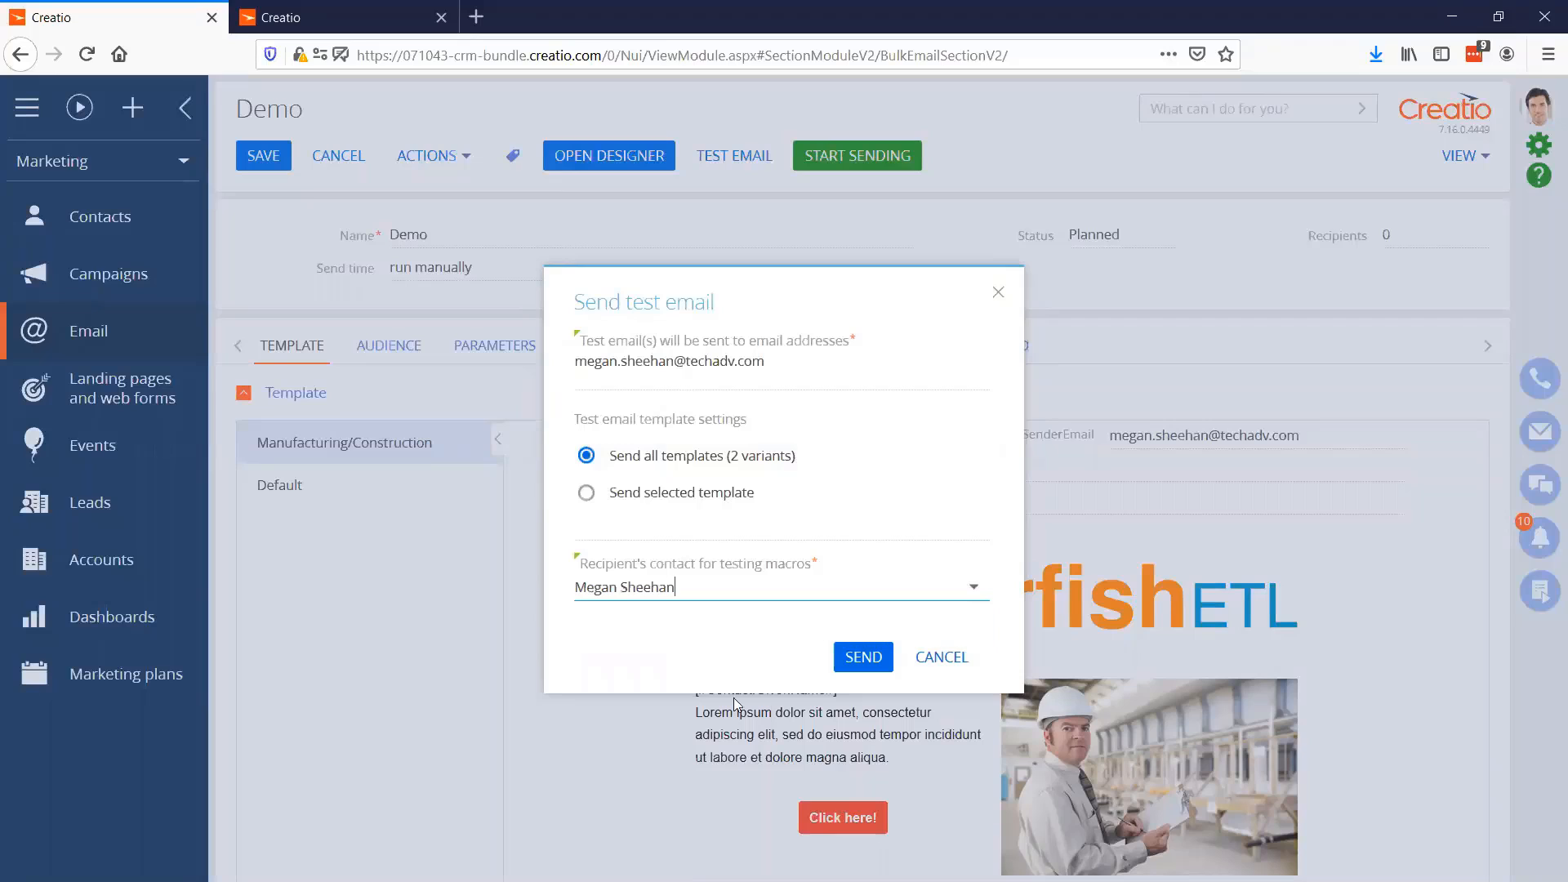
{"action": "left_click", "coordinate": [860, 661]}
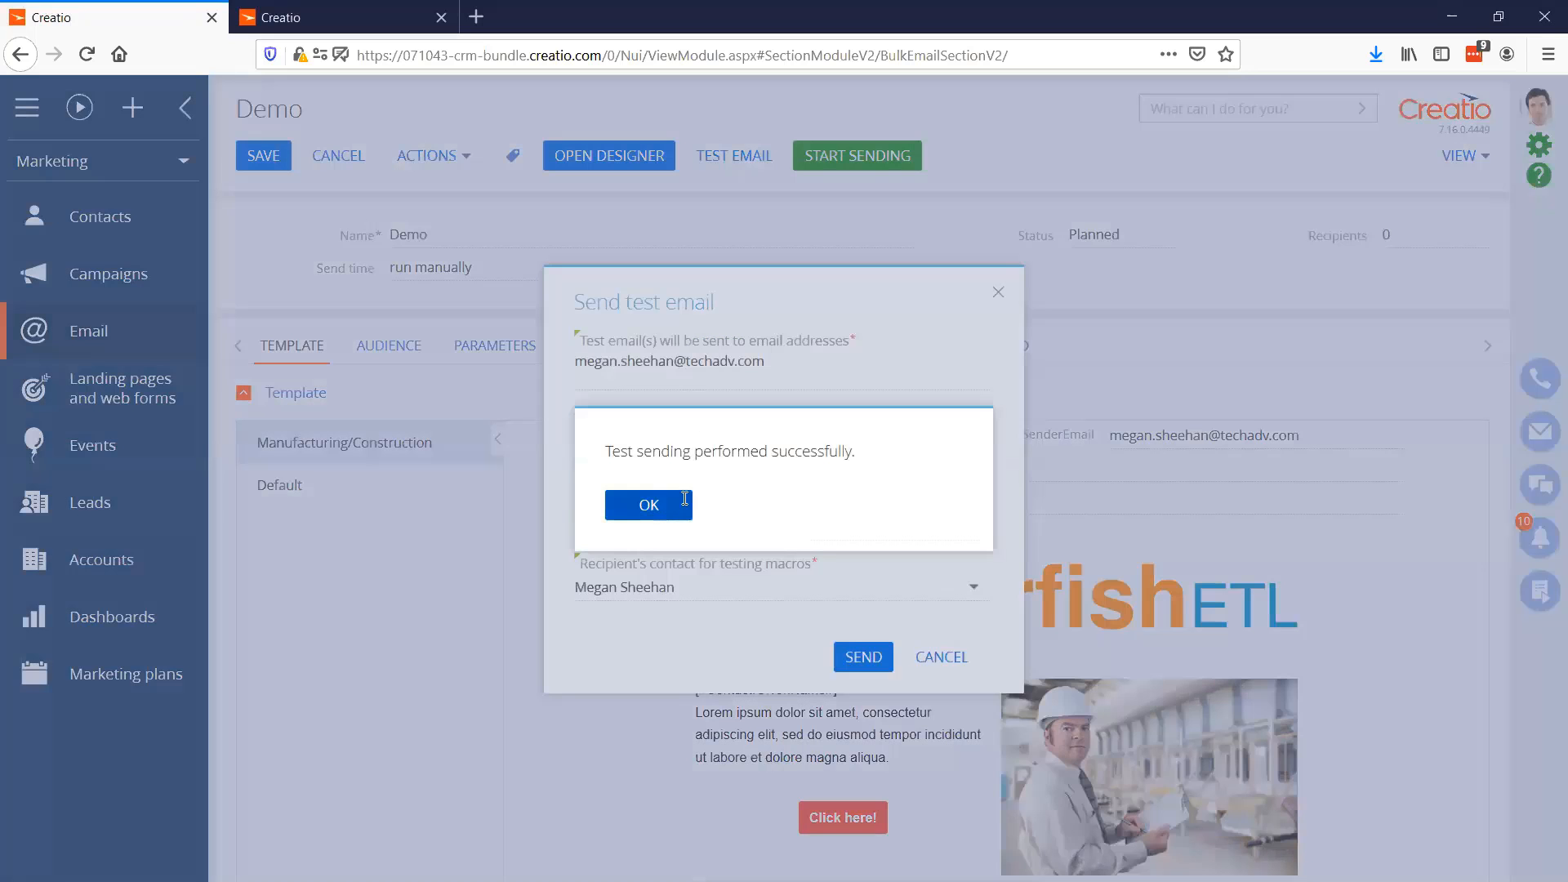
{"action": "left_click", "coordinate": [688, 500]}
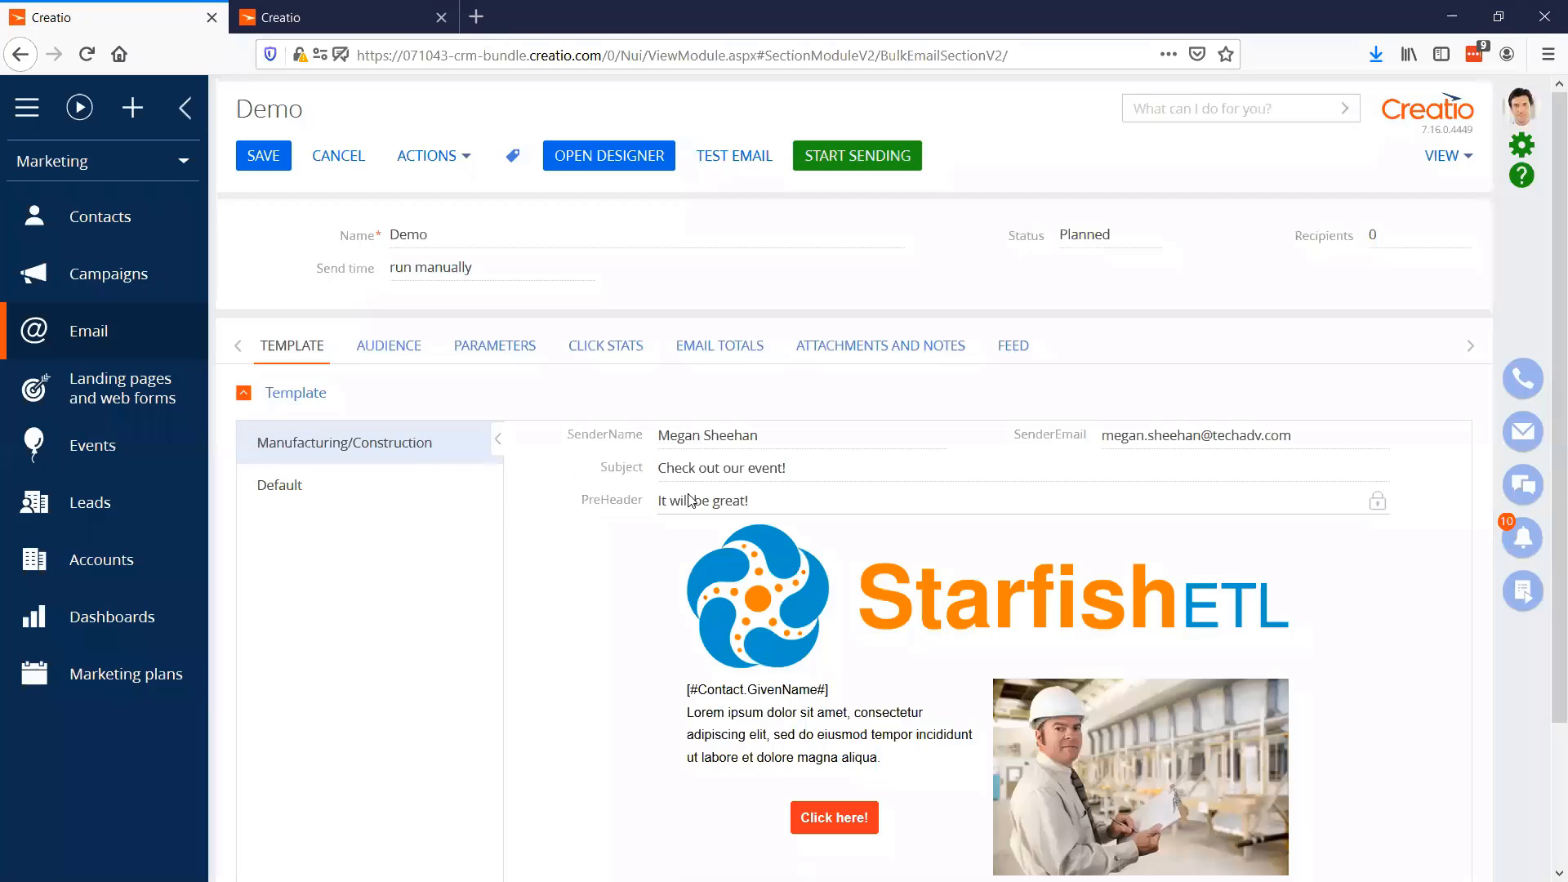
Add the Test1 contact folder to the Demo email's audience
{"action": "left_click", "coordinate": [392, 349]}
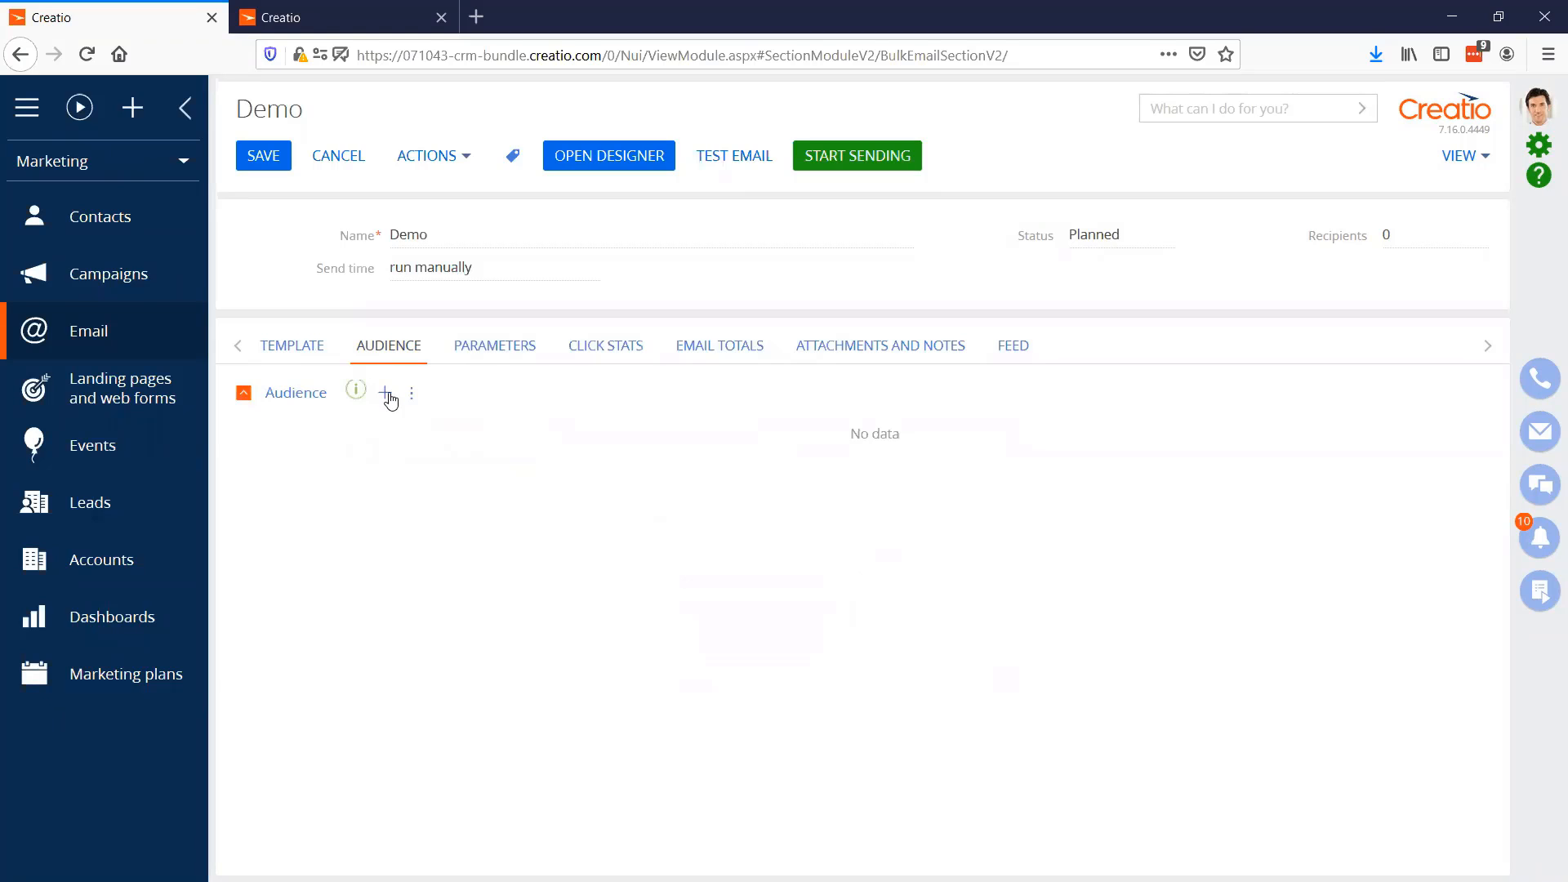
{"action": "left_click", "coordinate": [387, 395]}
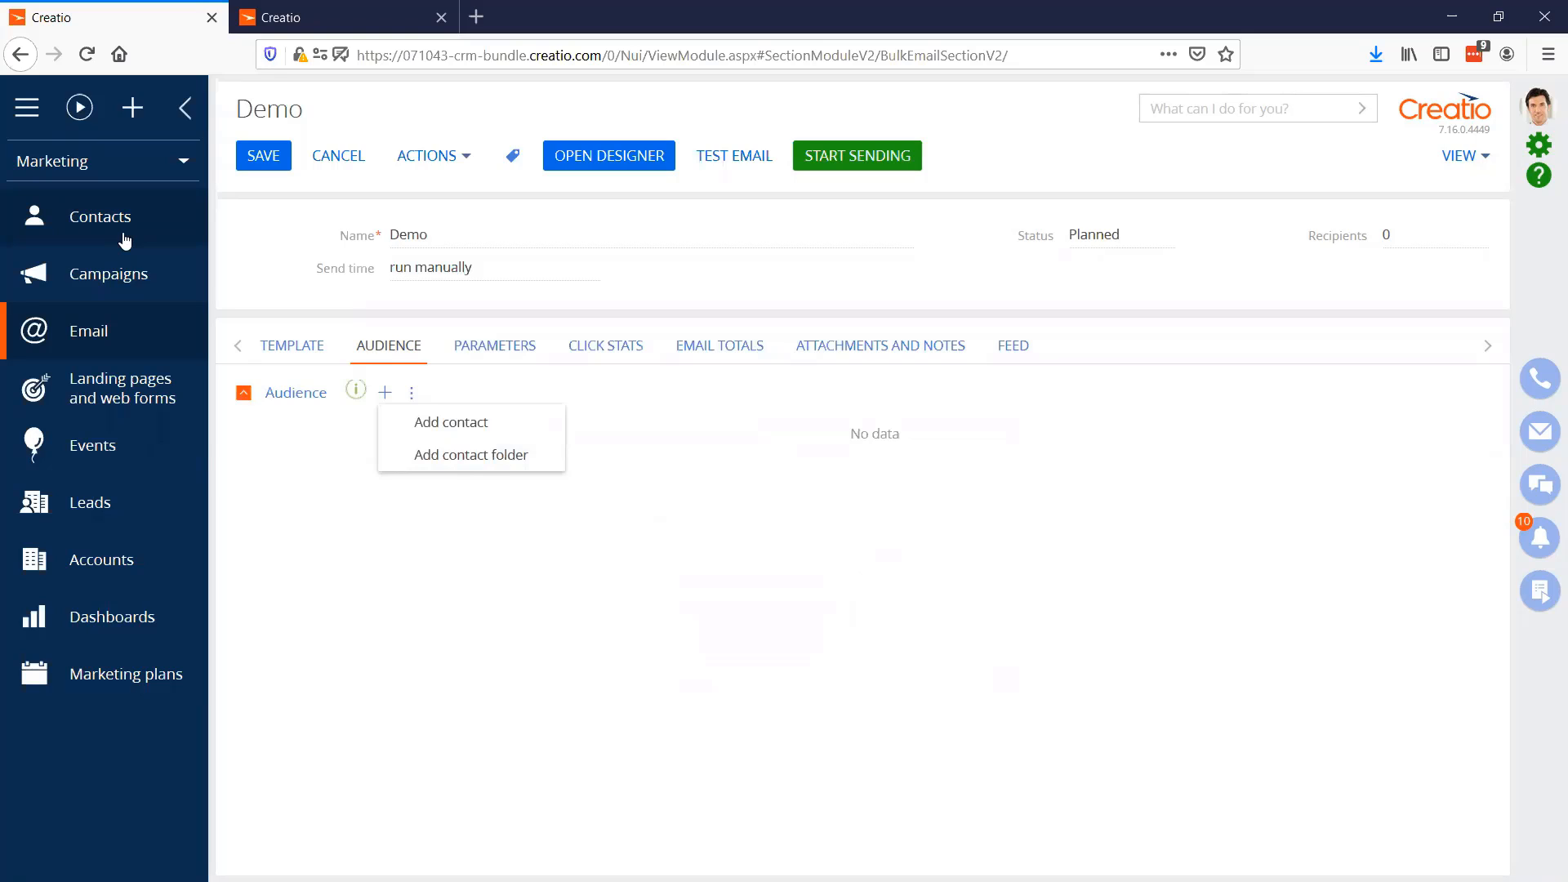
{"action": "left_click", "coordinate": [480, 458]}
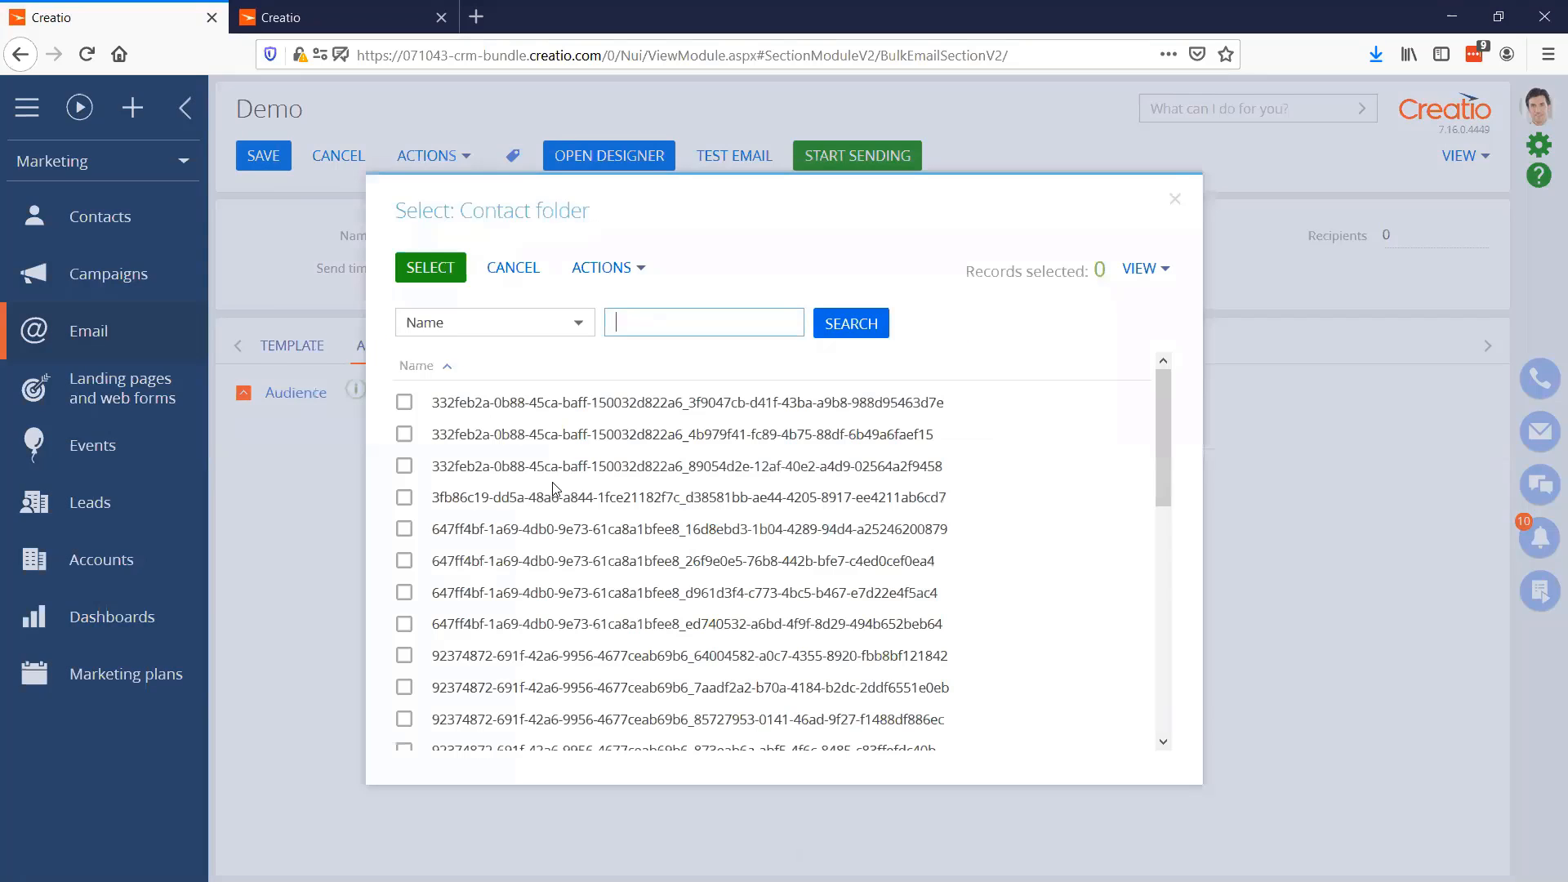
{"action": "type", "text": "test"}
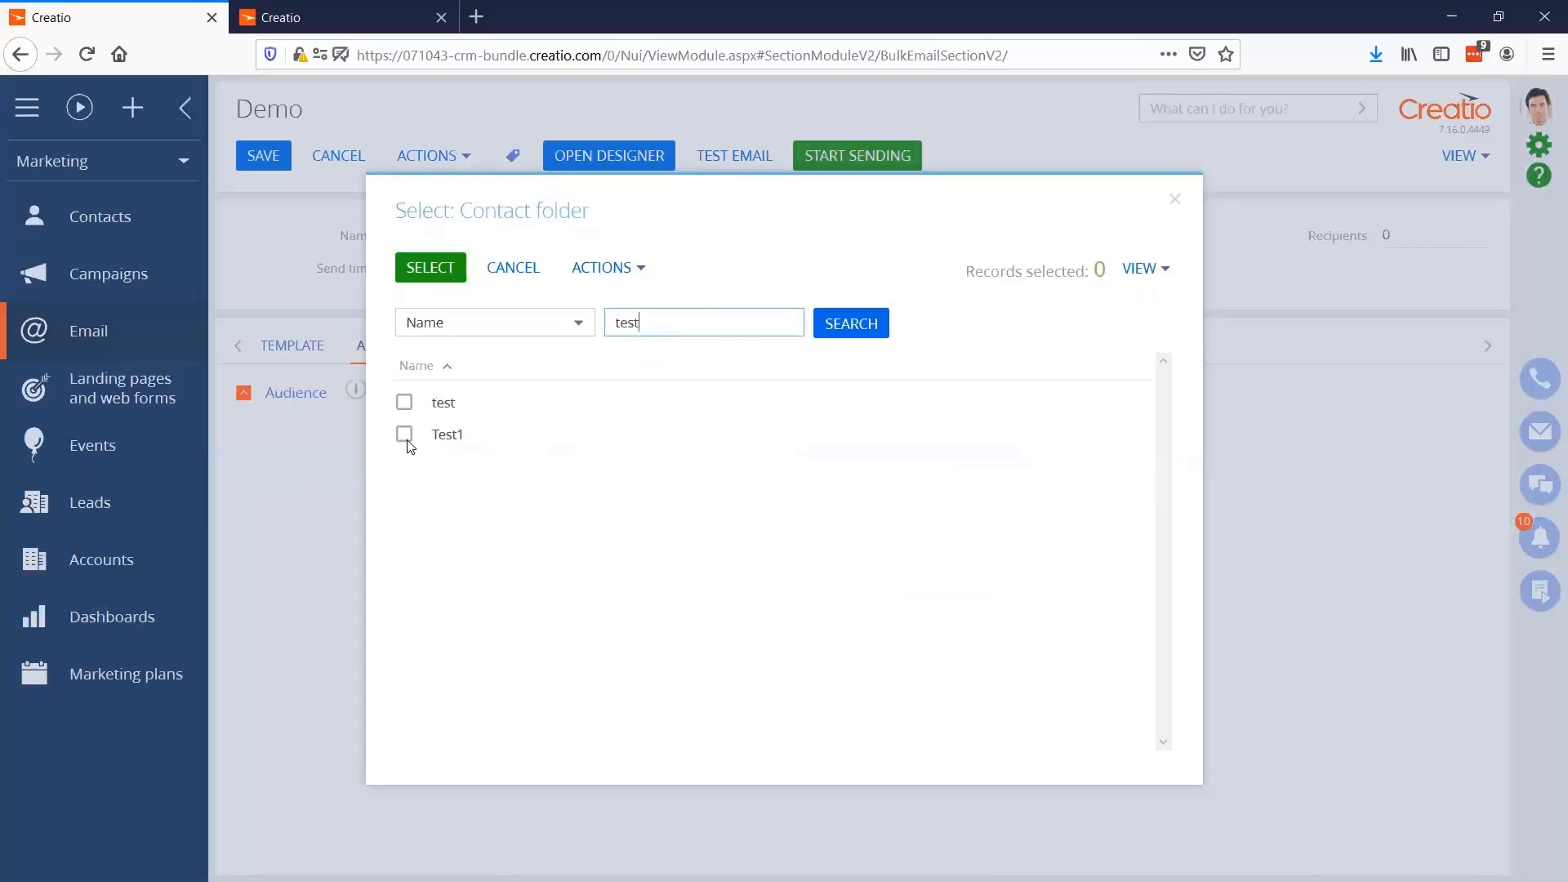
{"action": "left_click", "coordinate": [404, 434]}
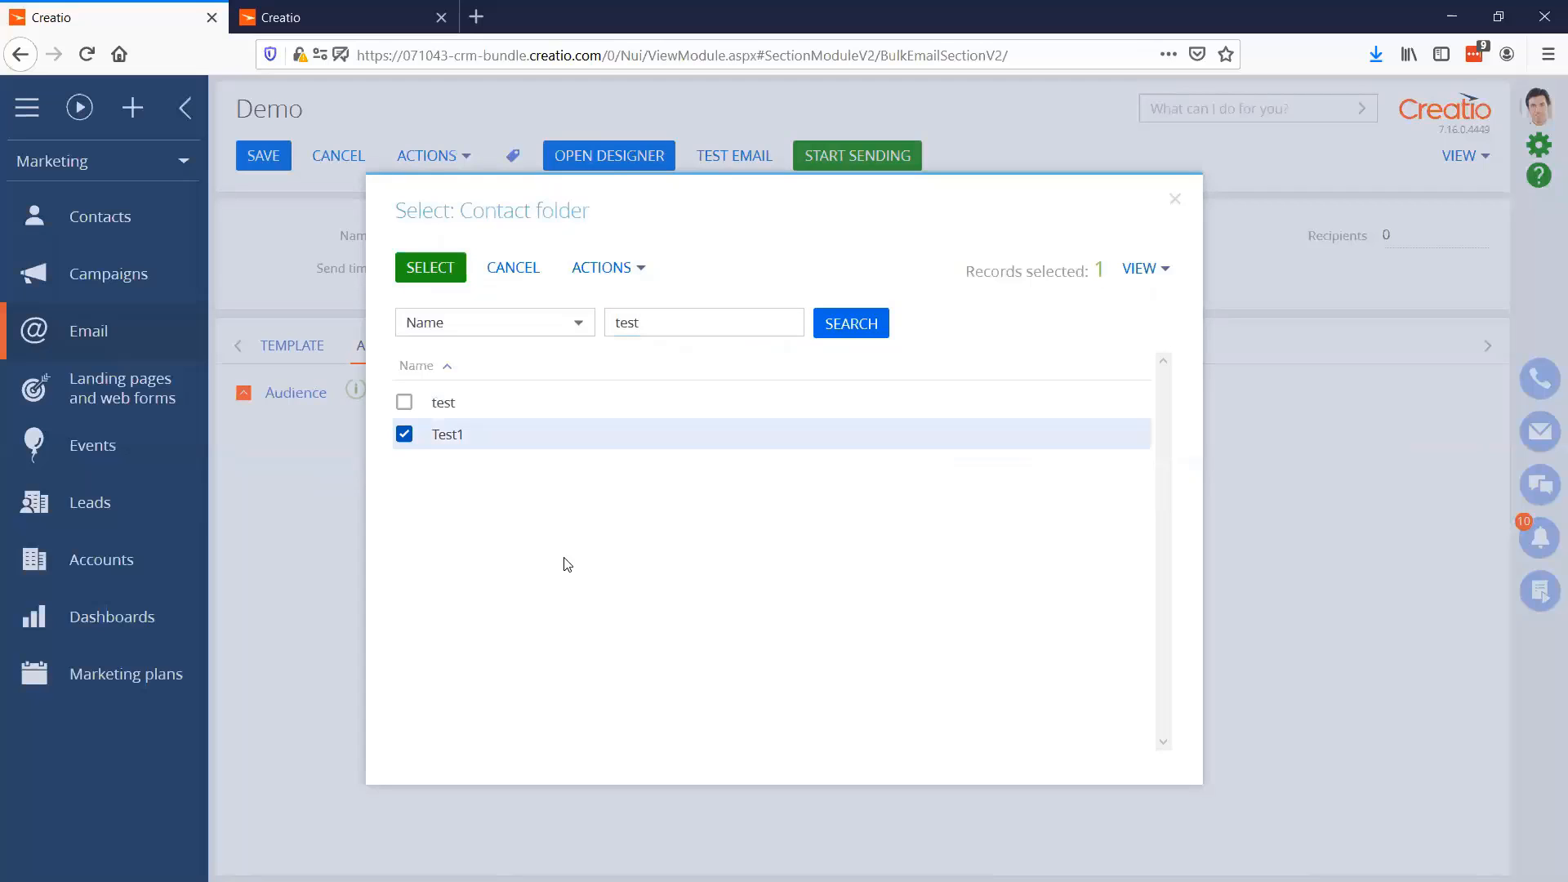
{"action": "left_click", "coordinate": [453, 274]}
{"action": "left_click", "coordinate": [650, 531]}
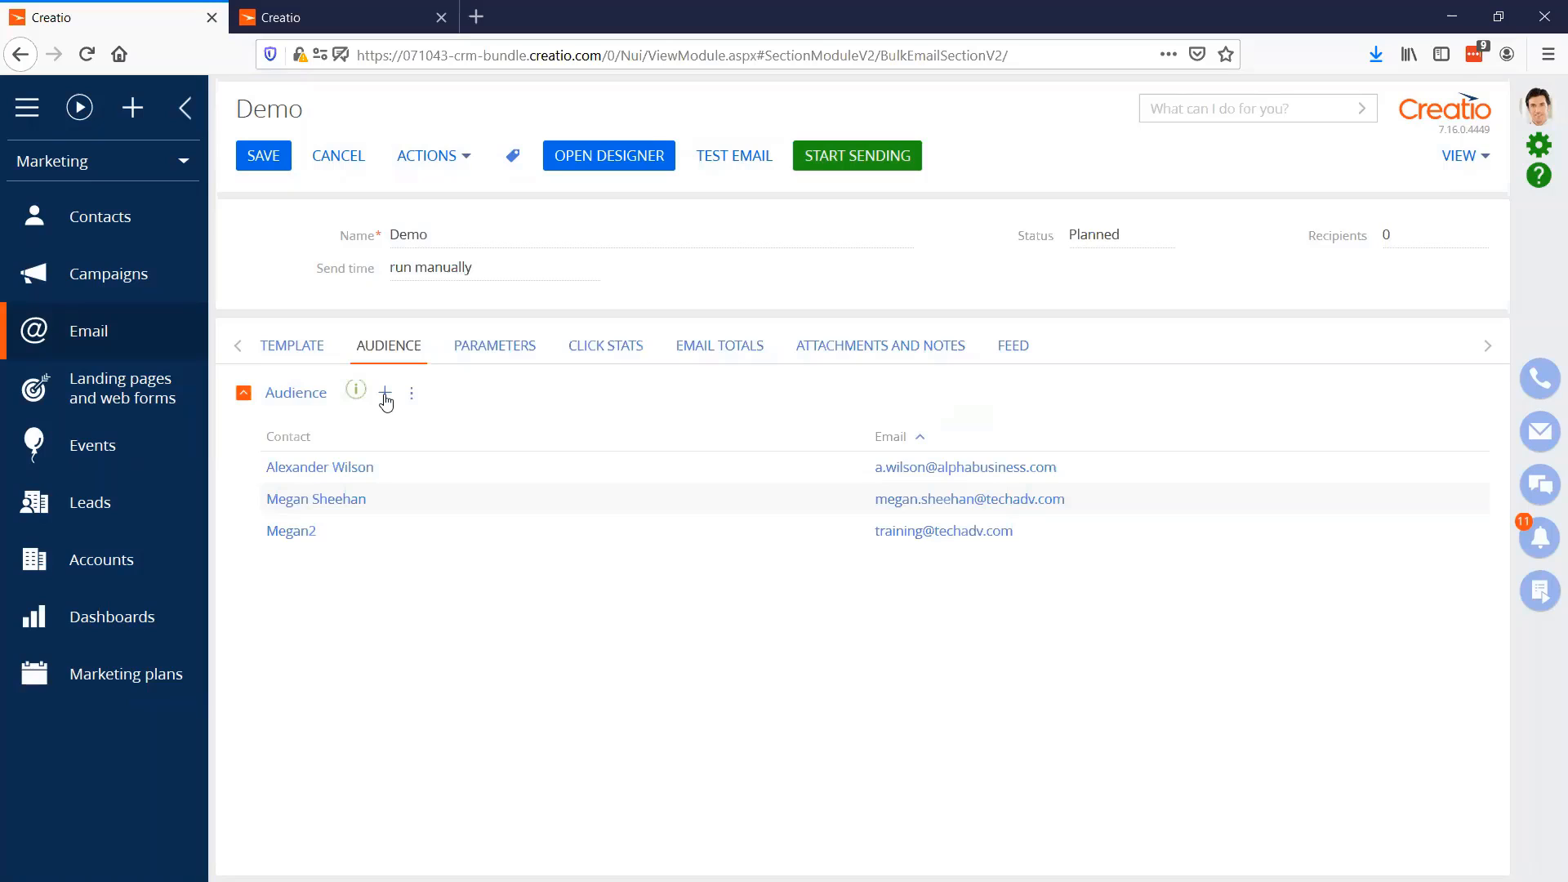
{"action": "left_click", "coordinate": [385, 396]}
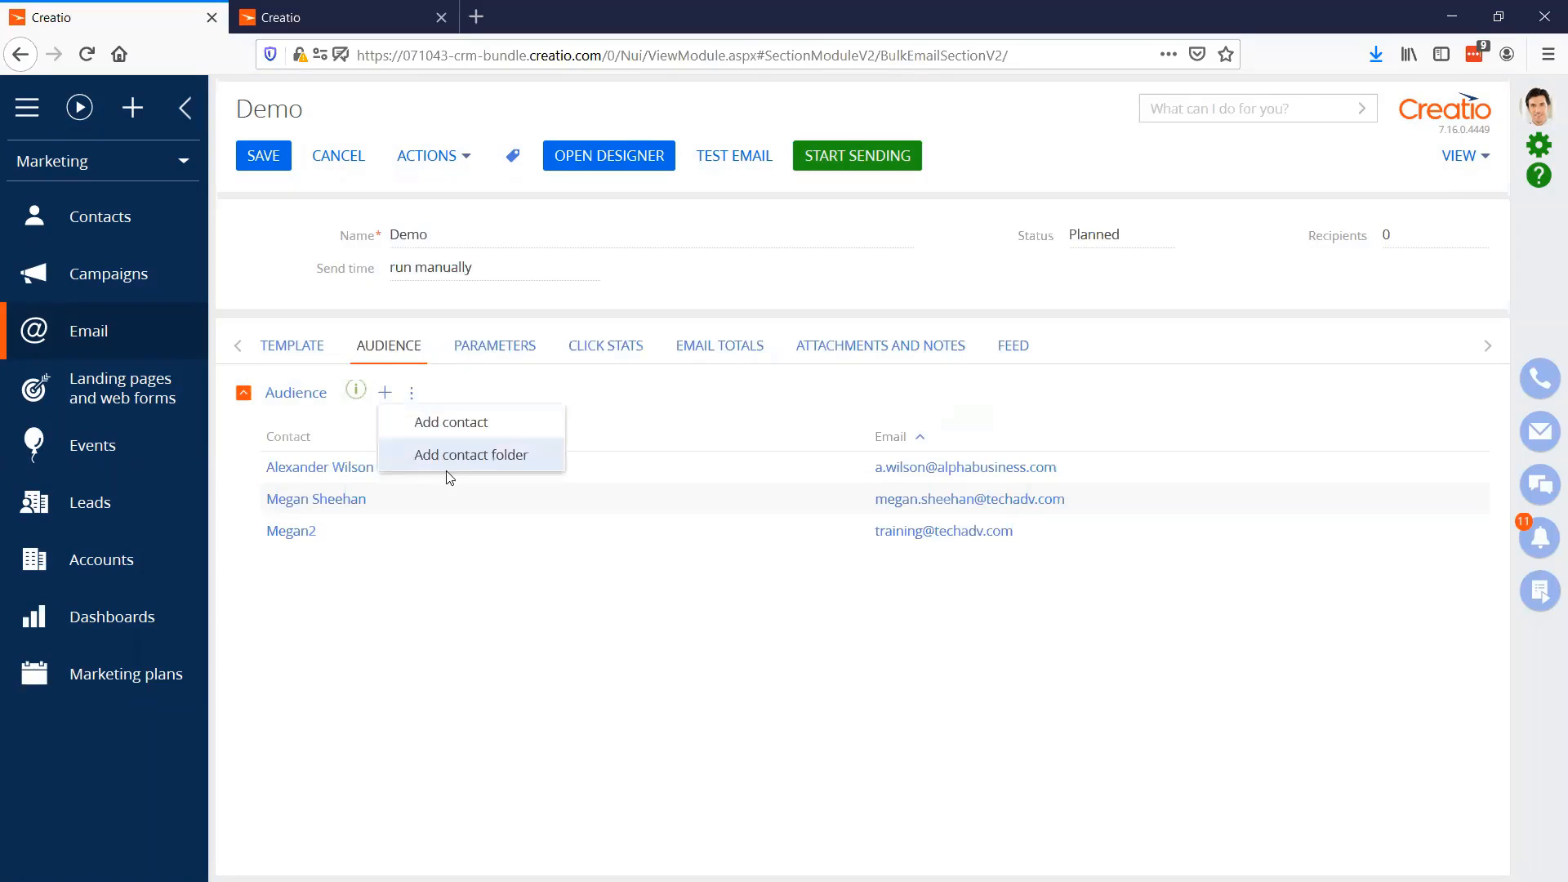
{"action": "left_click", "coordinate": [624, 614]}
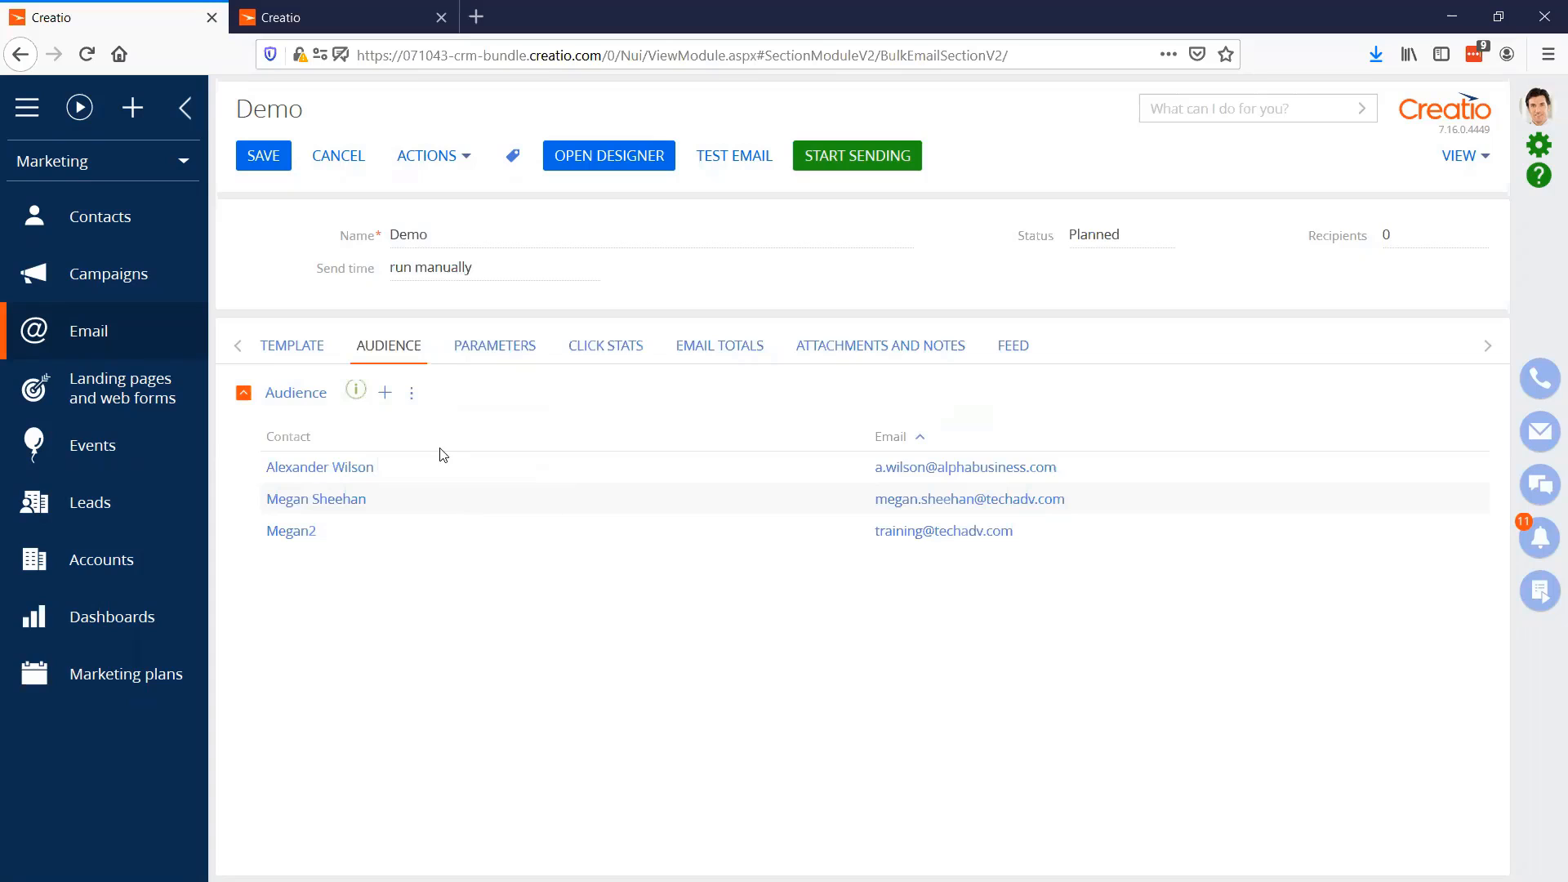
{"action": "left_click", "coordinate": [384, 393]}
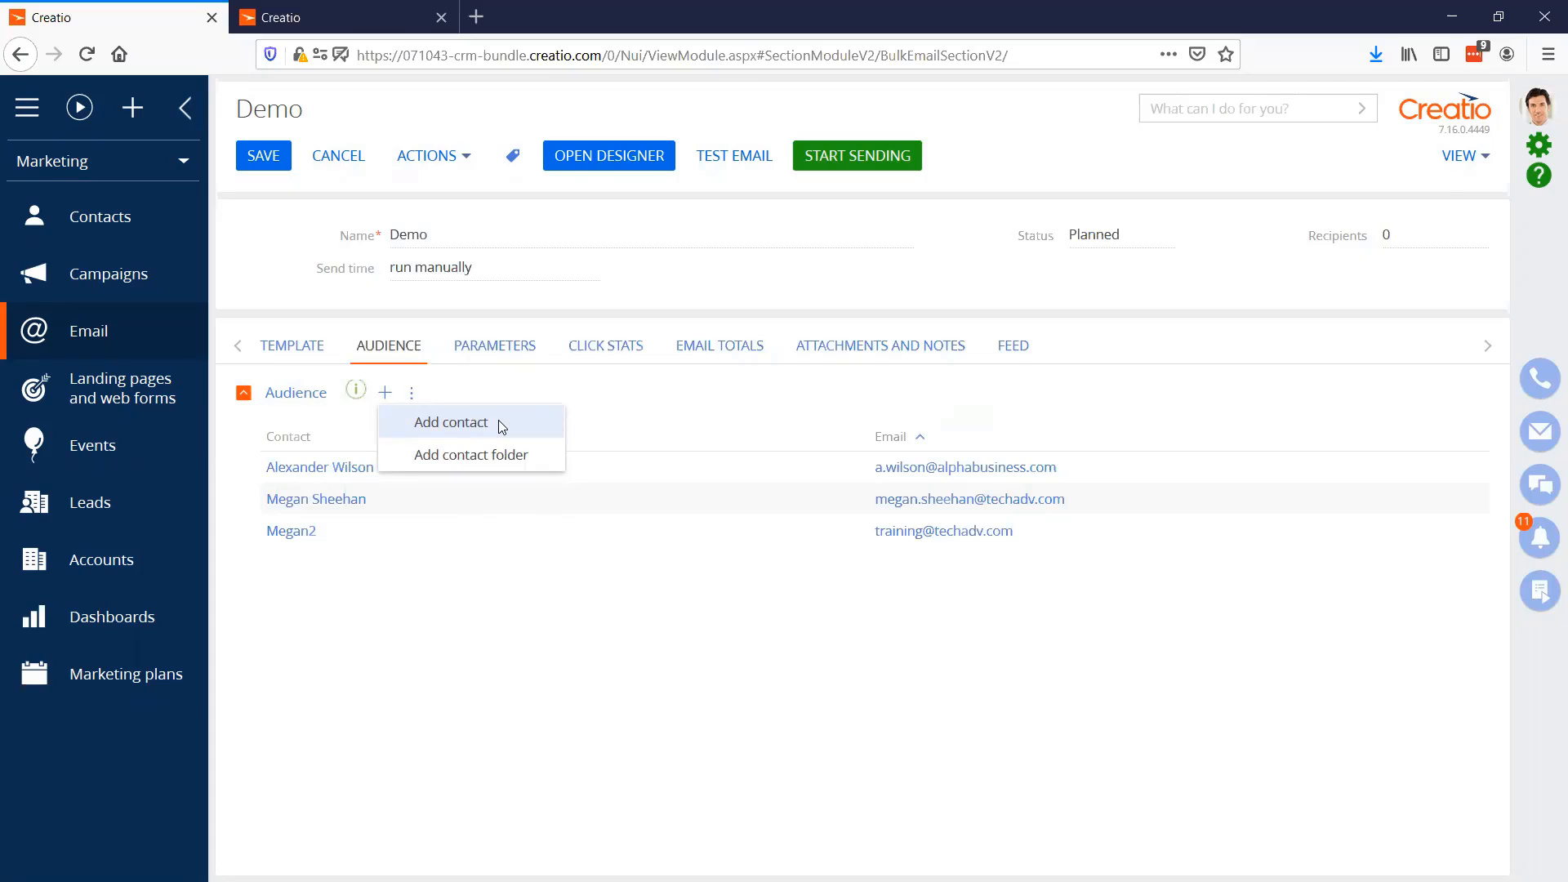
{"action": "left_click", "coordinate": [639, 411]}
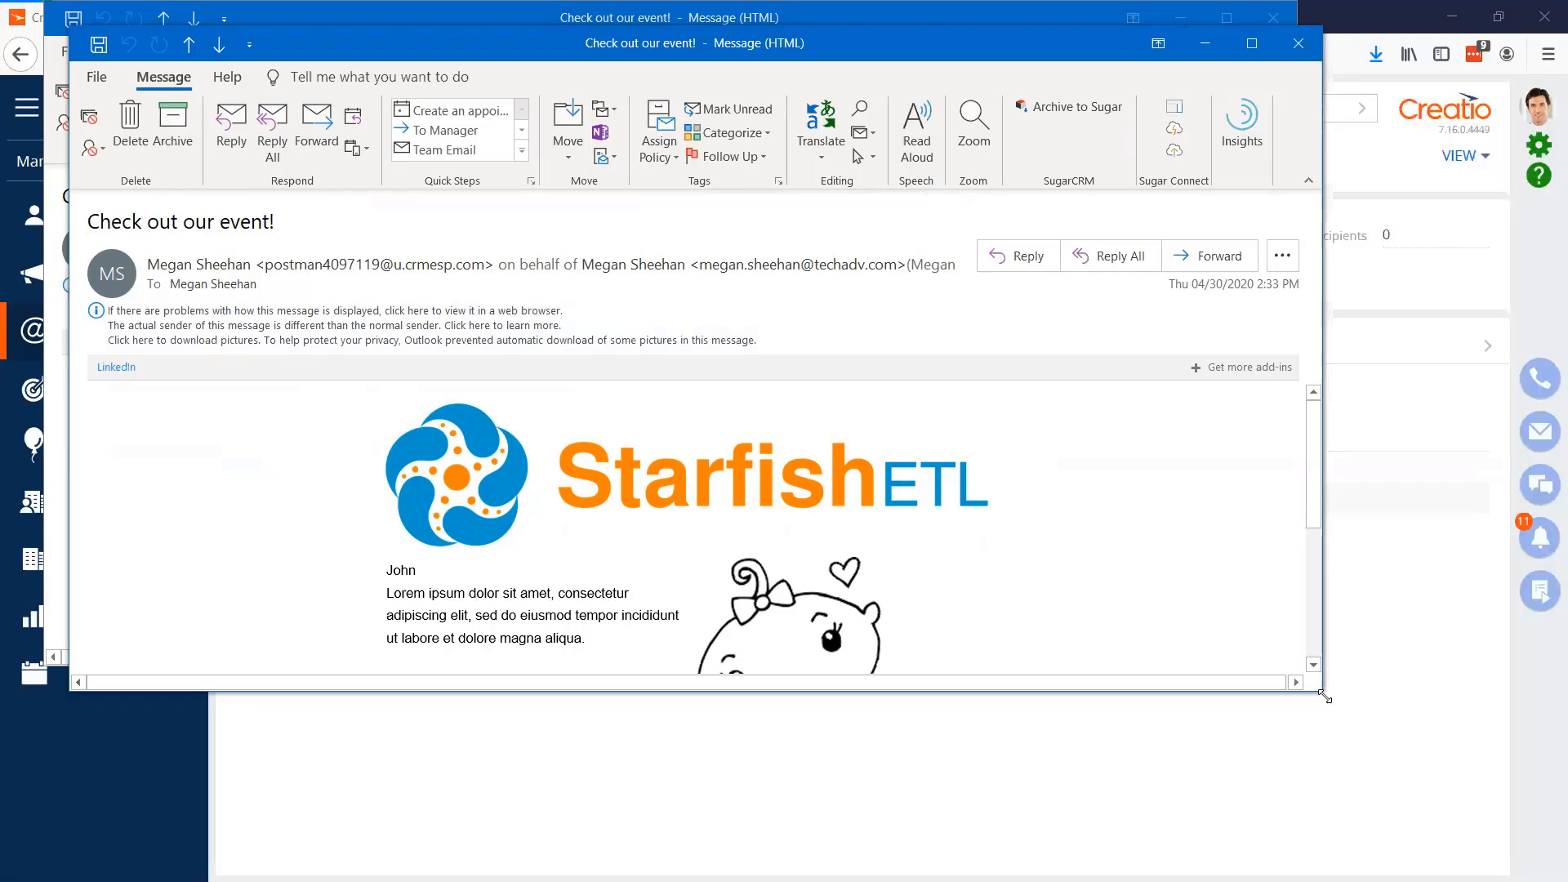
Switch to Outlook, inspect both received test email variants, follow the "Click here!" link, then close the message and the extra Creatio browser tab
{"action": "left_click_drag", "start_coordinate": [1325, 696], "coordinate": [1517, 880]}
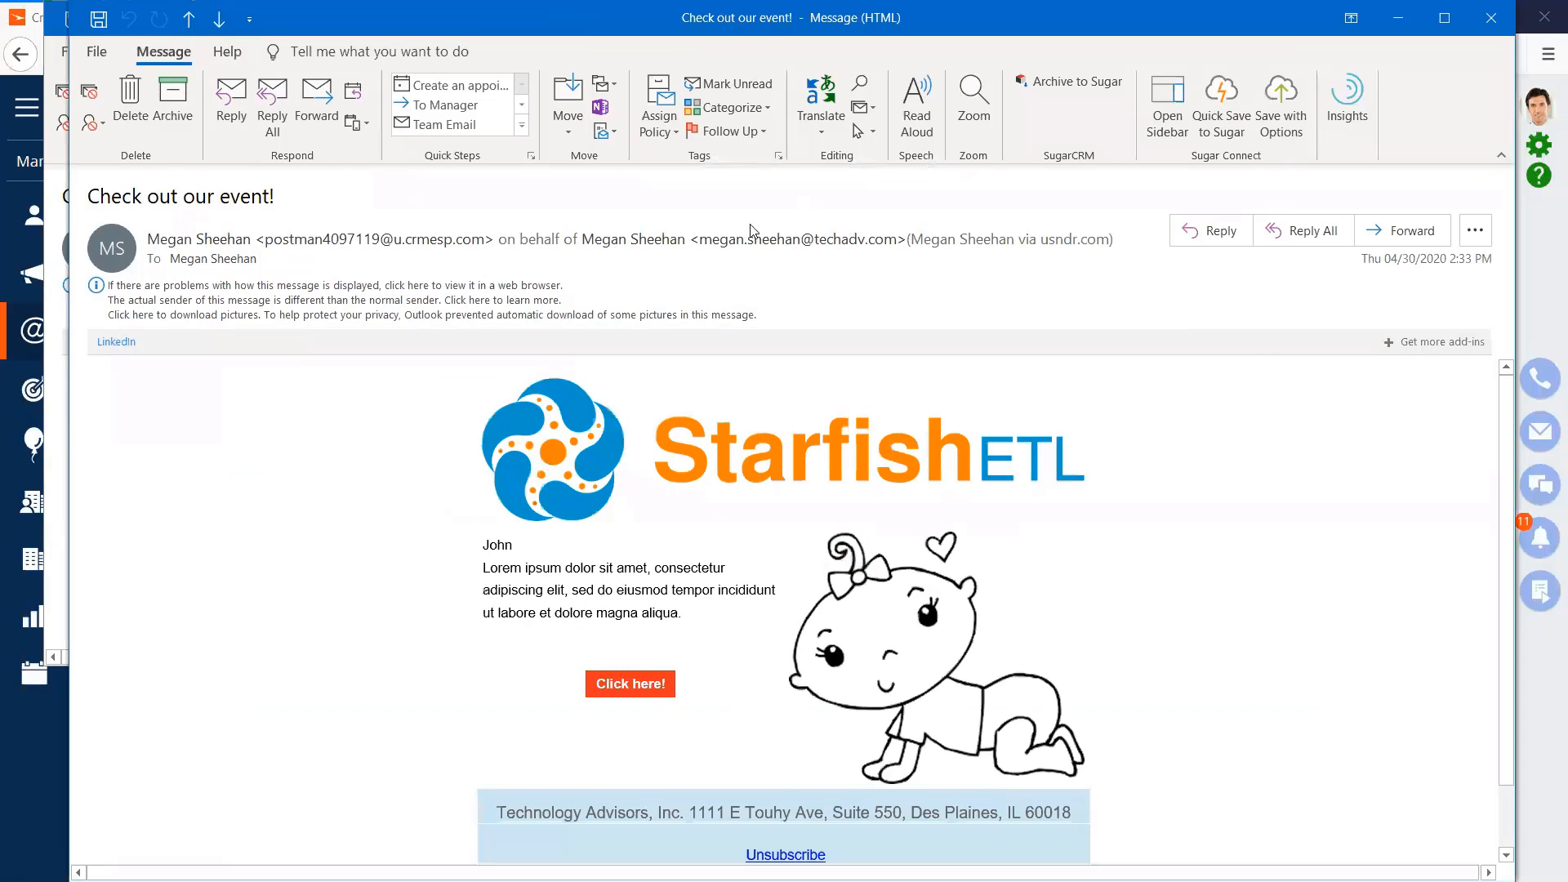
{"action": "mouse_move", "coordinate": [756, 244]}
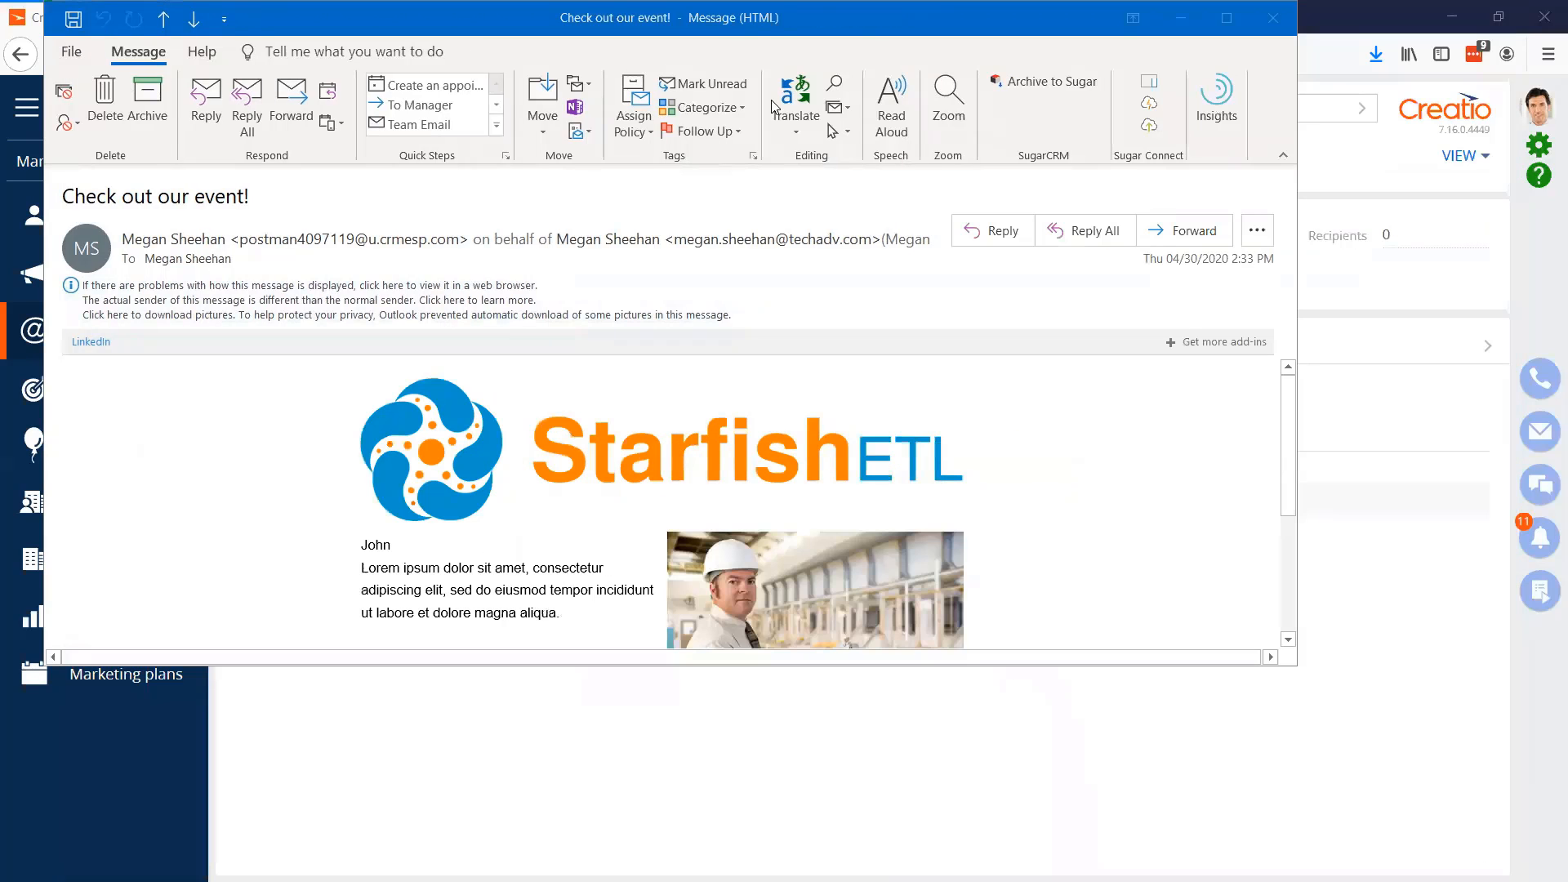
{"action": "double_click", "coordinate": [833, 21]}
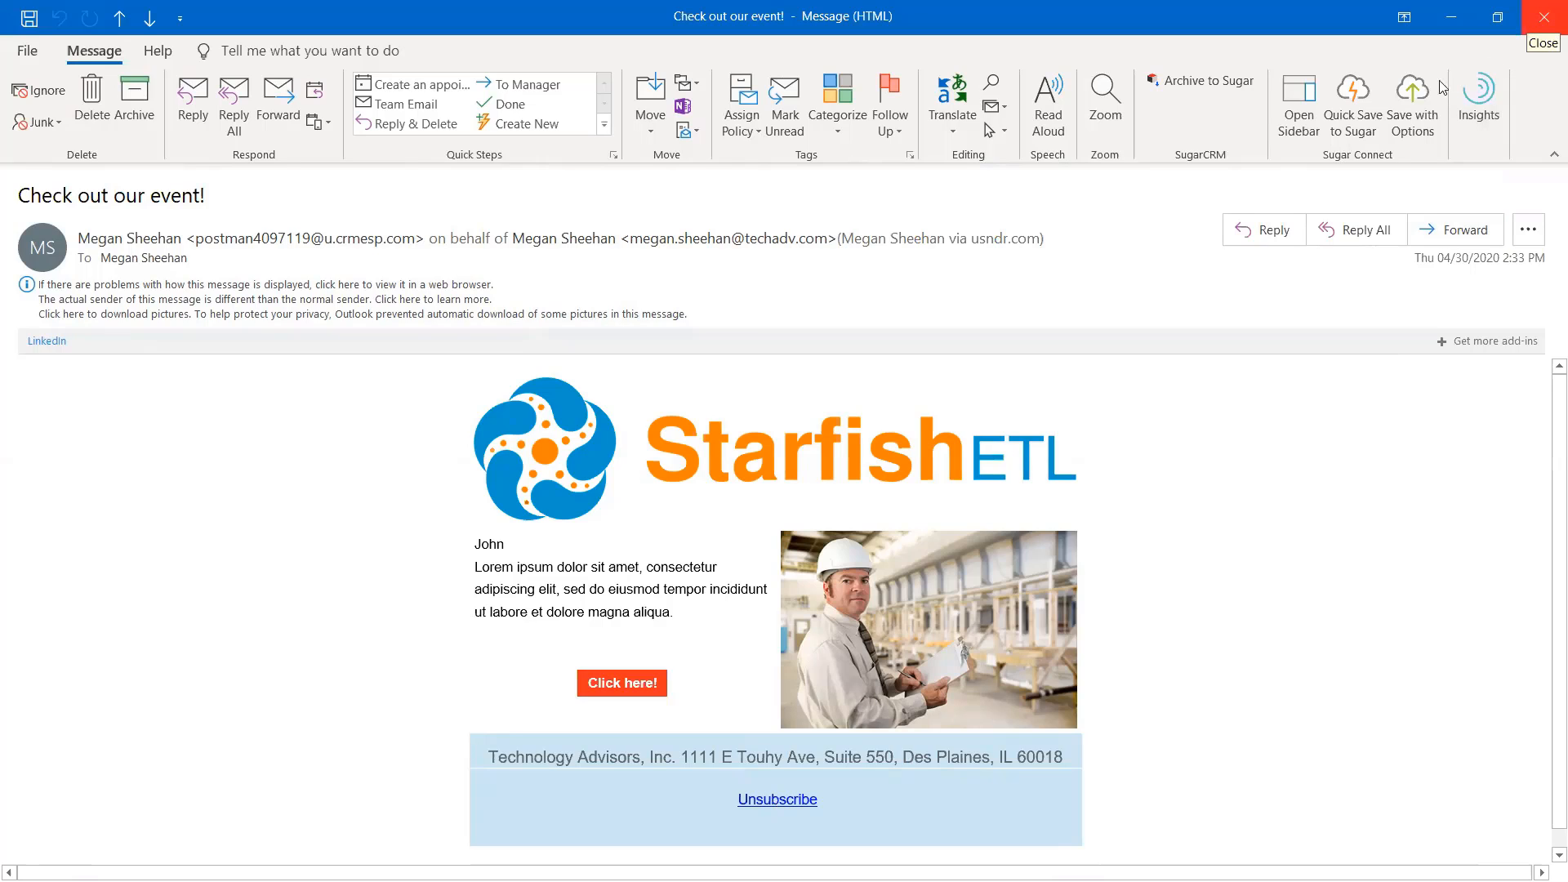
{"action": "mouse_move", "coordinate": [617, 693]}
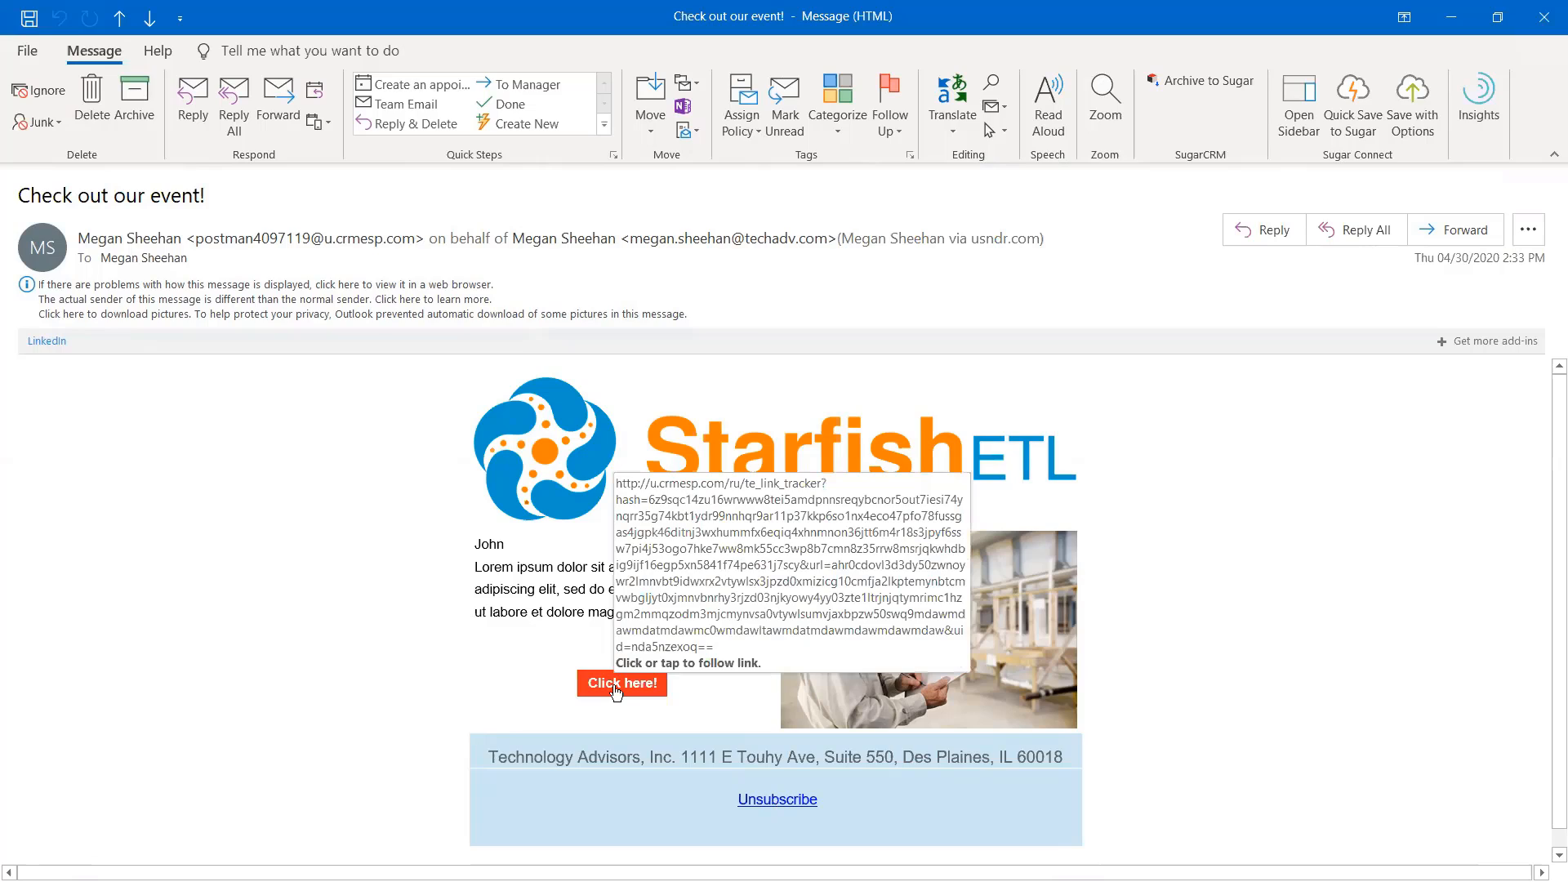
{"action": "left_click", "coordinate": [617, 691]}
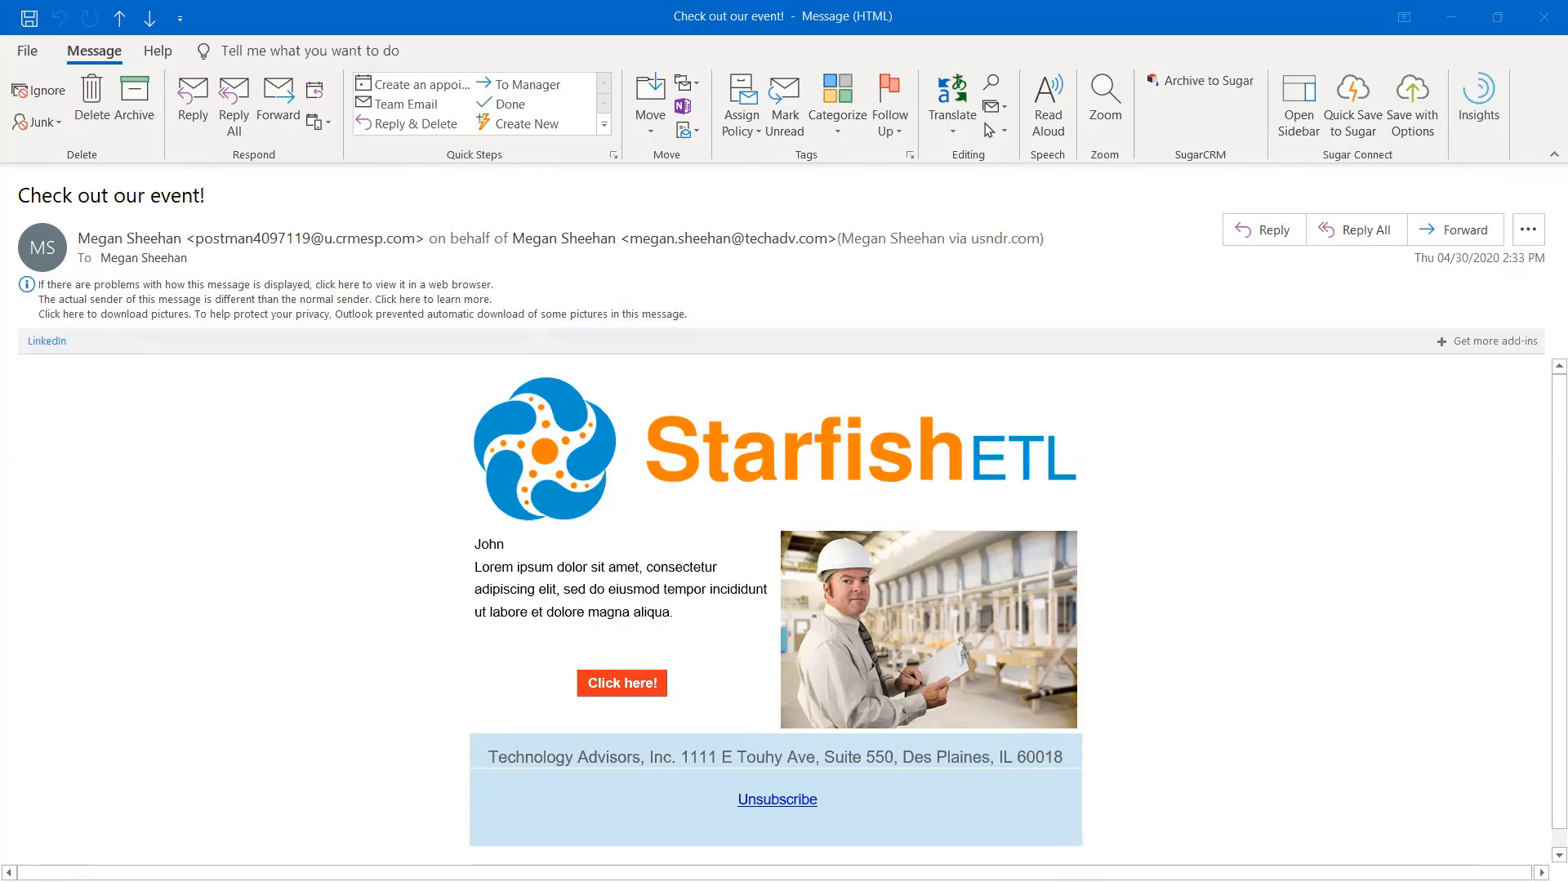
{"action": "left_click", "coordinate": [1529, 25]}
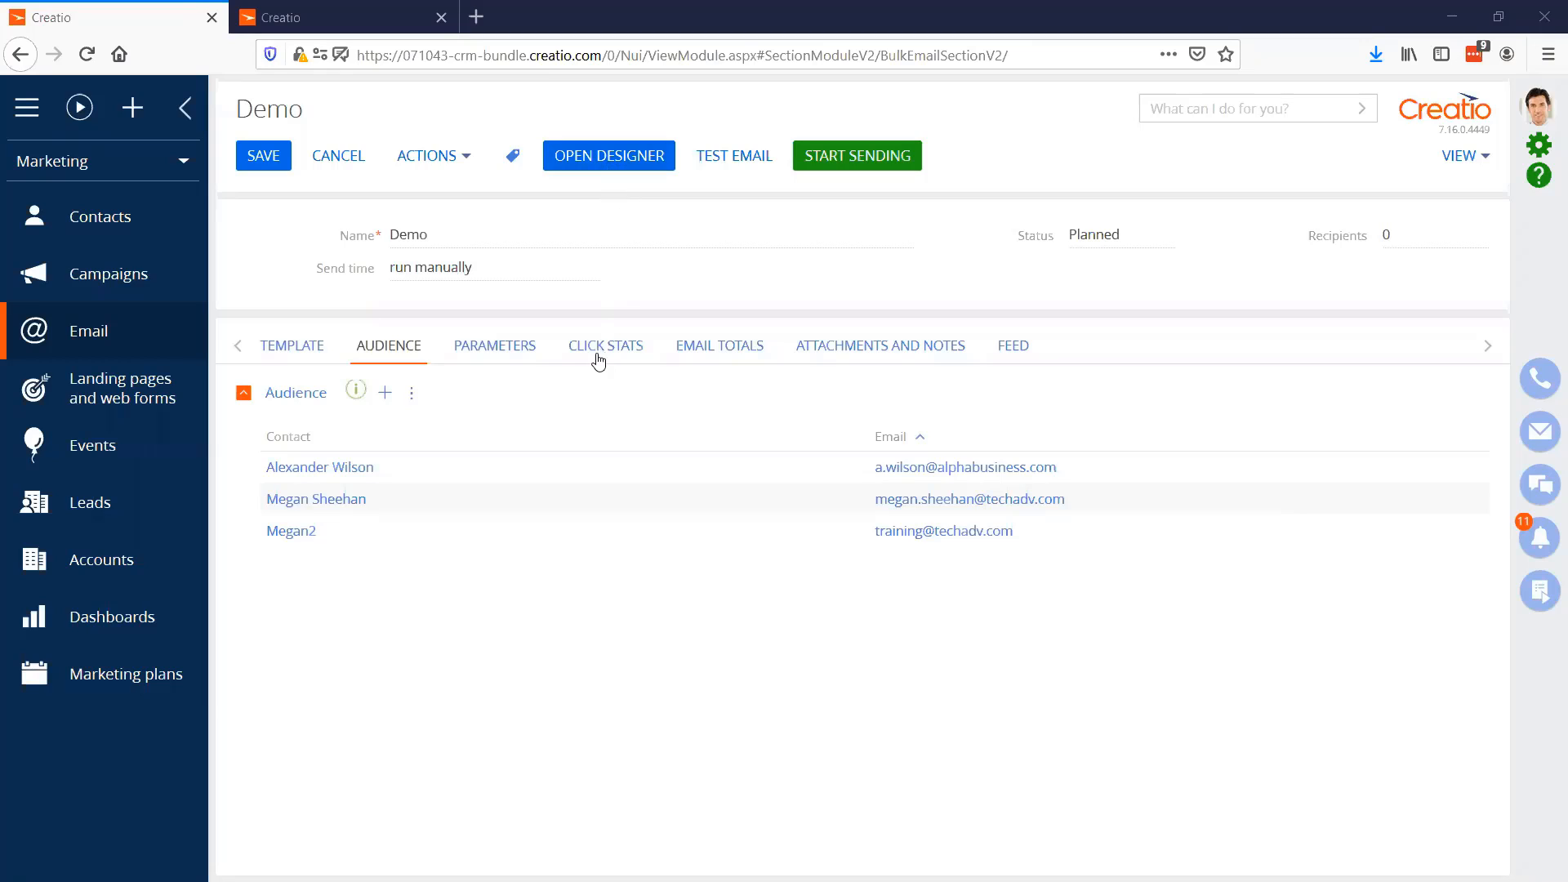
{"action": "left_click", "coordinate": [441, 17]}
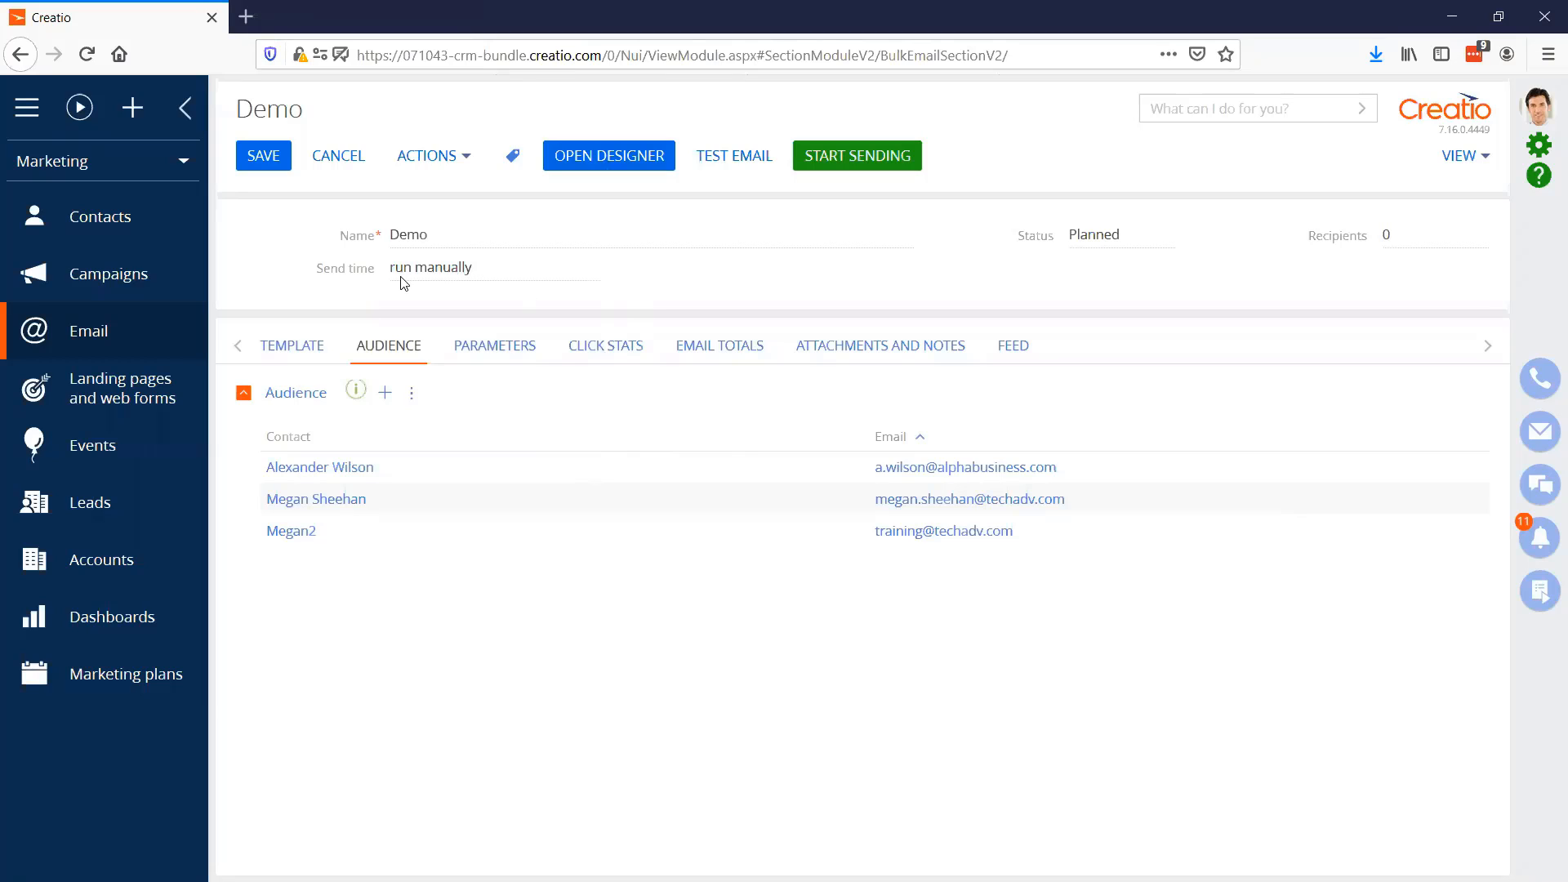
{"action": "left_click", "coordinate": [500, 264]}
{"action": "left_click", "coordinate": [507, 304]}
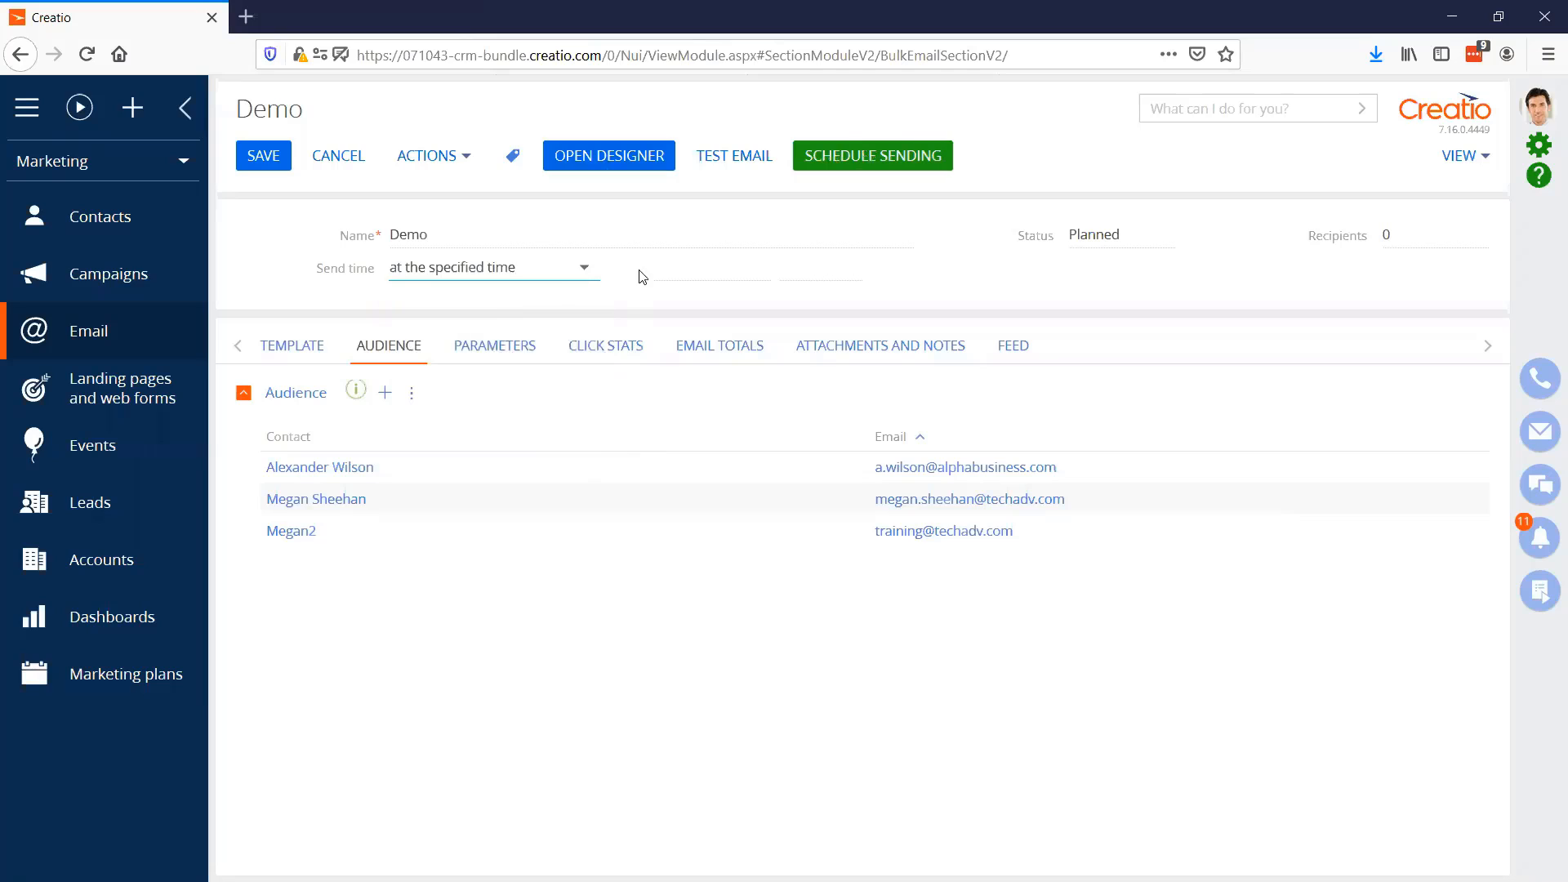
{"action": "left_click", "coordinate": [757, 273]}
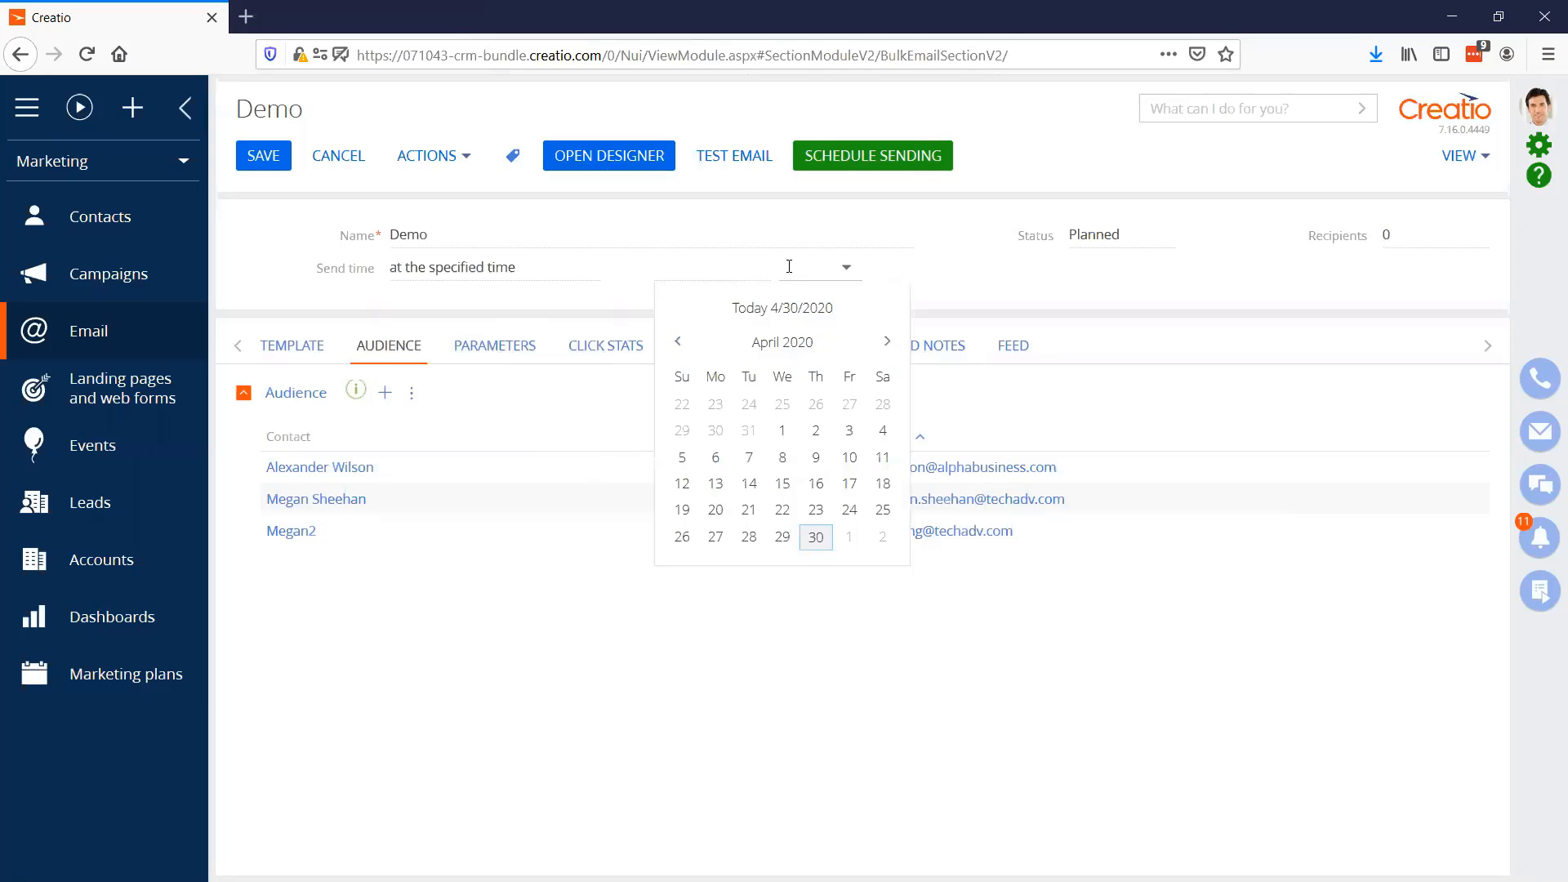
{"action": "left_click", "coordinate": [582, 274]}
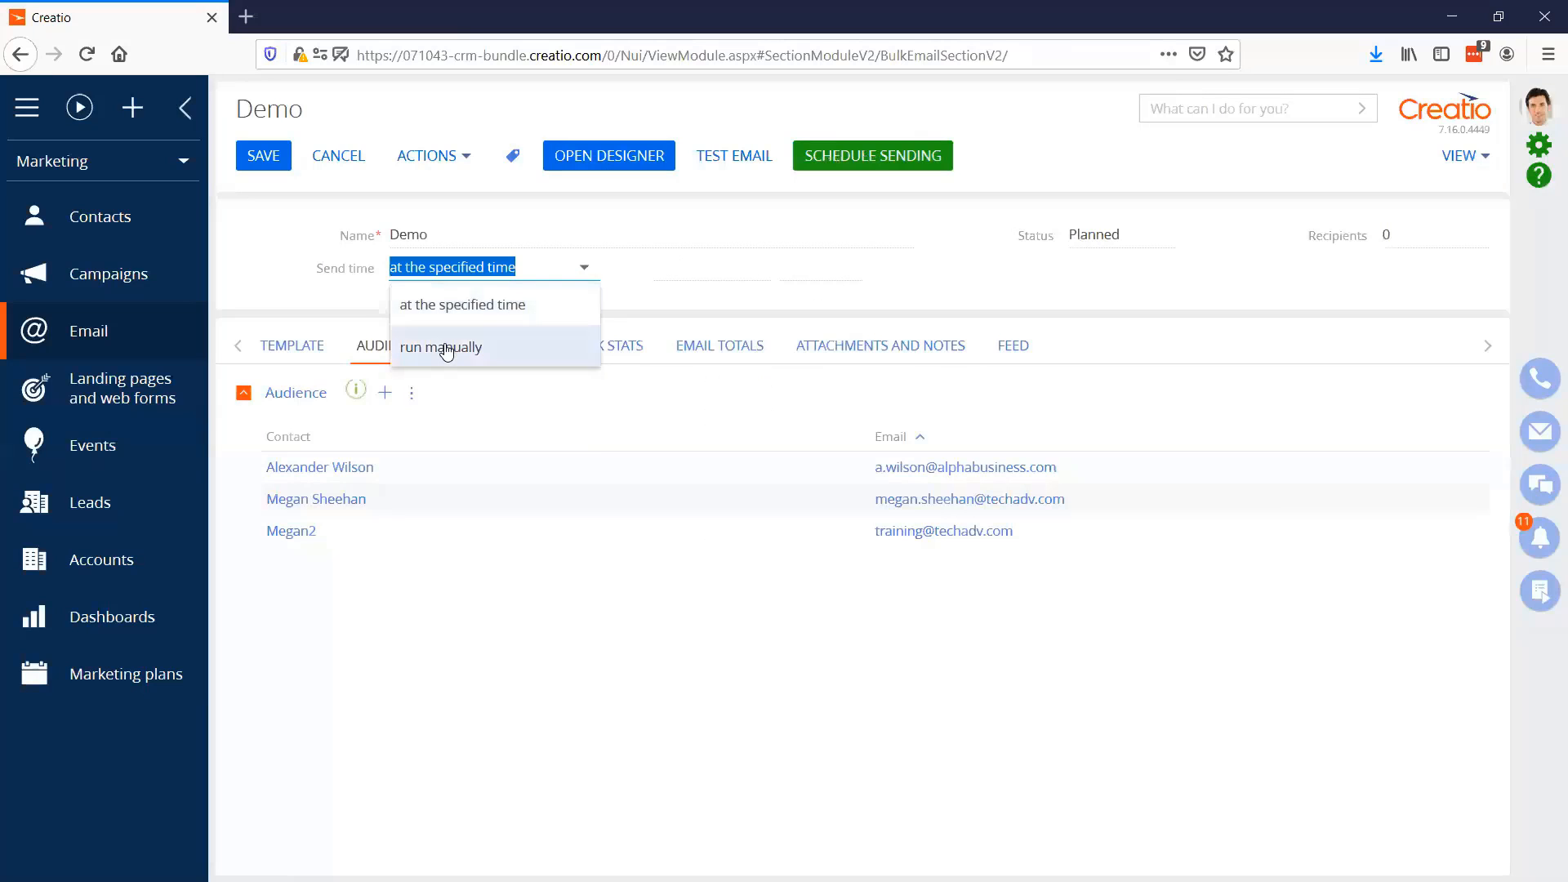
{"action": "left_click", "coordinate": [449, 349]}
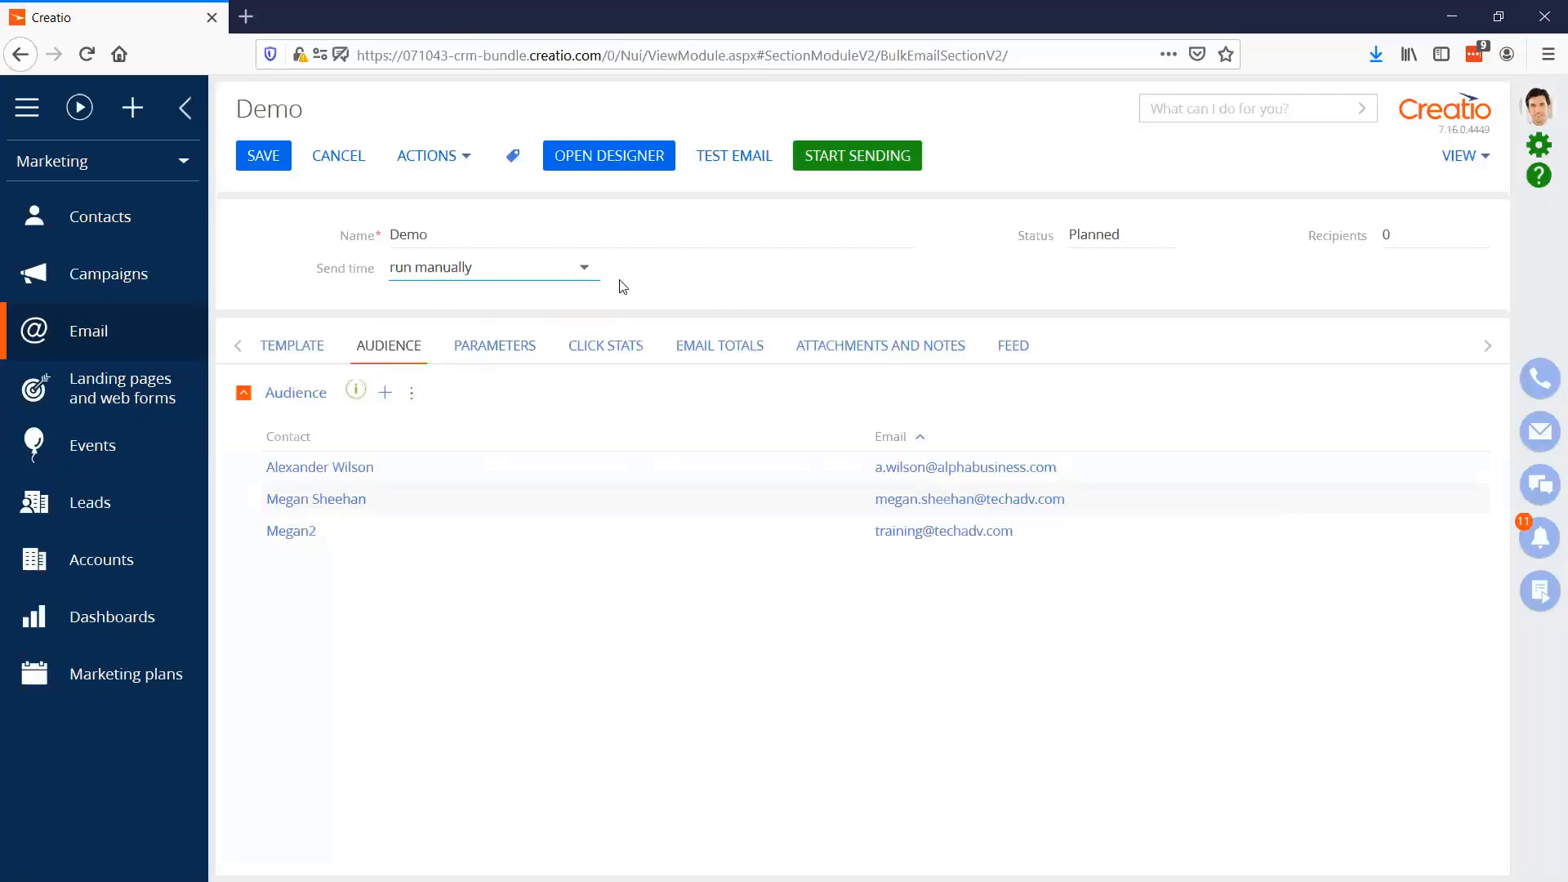
Set the Demo email's send time to the specified time 5/1/2020 at 10:00 AM and save the record
{"action": "left_click", "coordinate": [584, 270]}
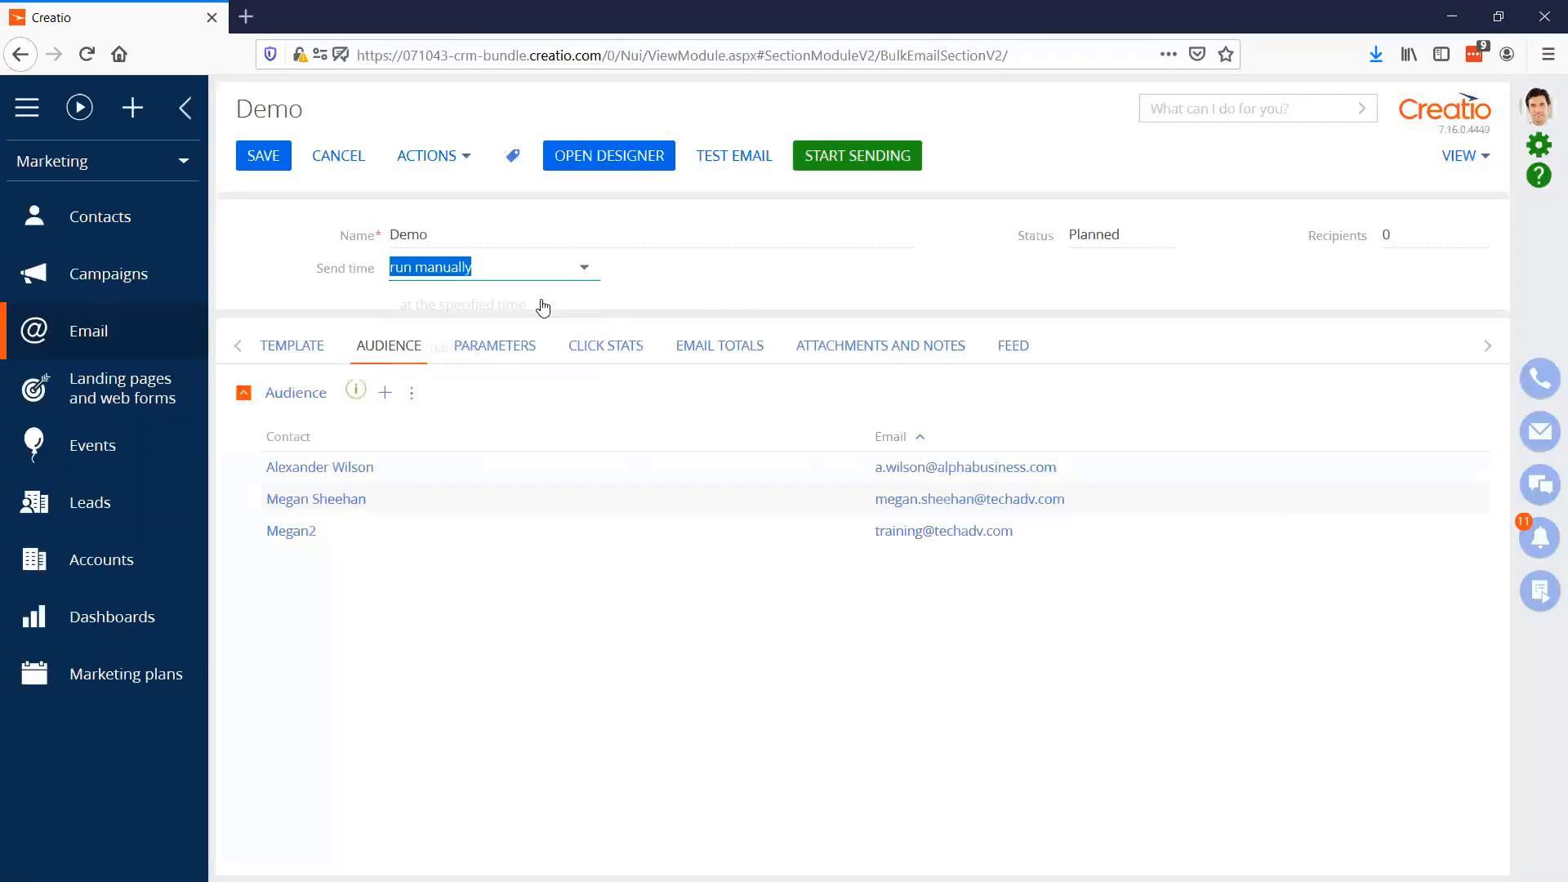
{"action": "left_click", "coordinate": [481, 307]}
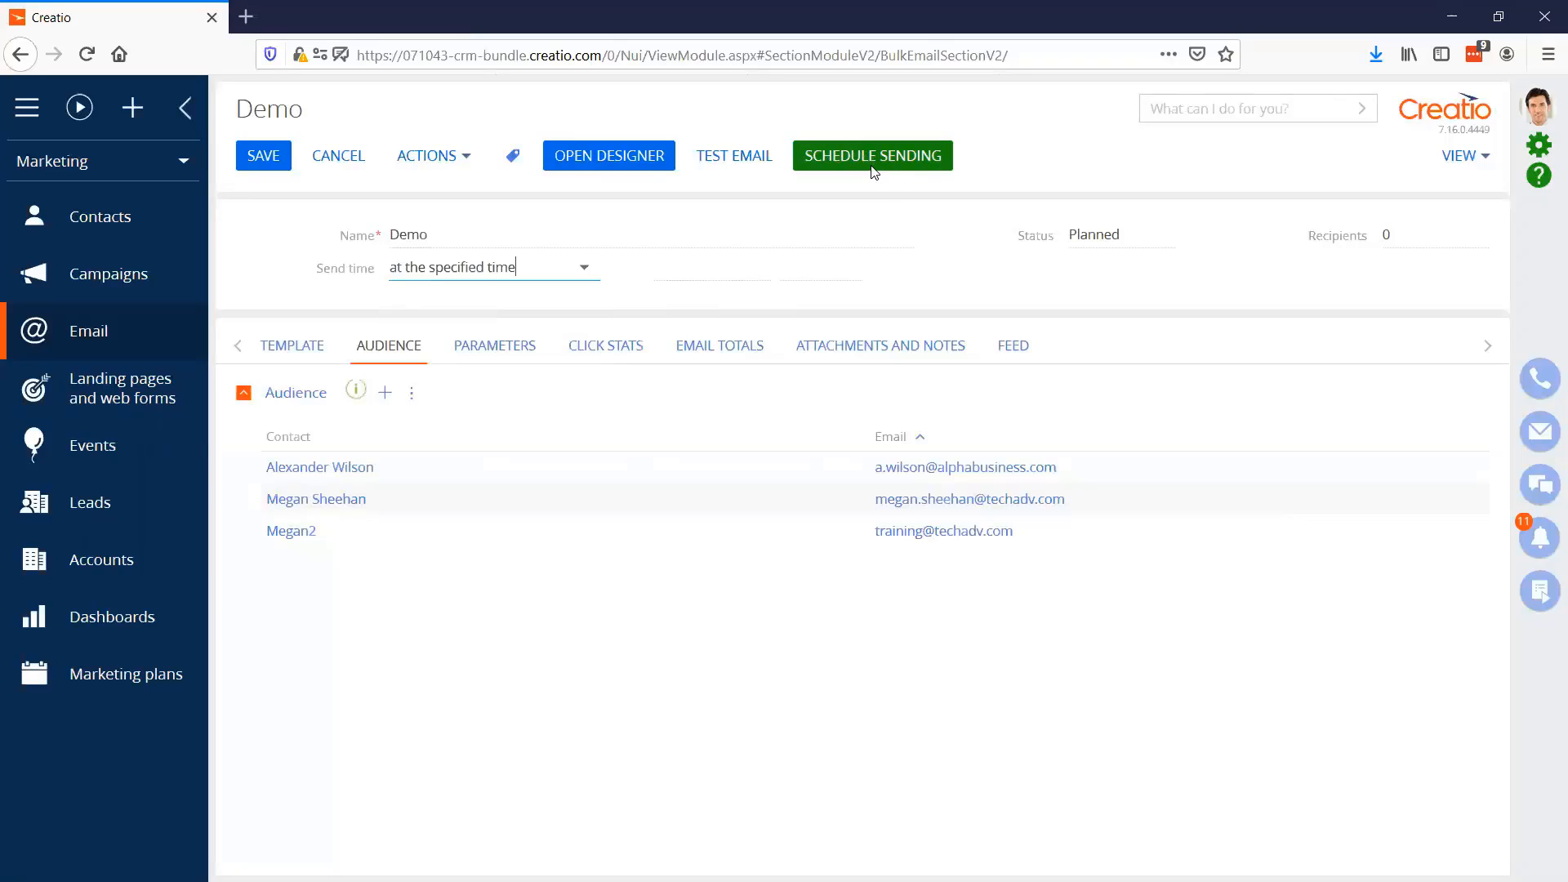
{"action": "left_click", "coordinate": [754, 267]}
{"action": "left_click", "coordinate": [849, 536]}
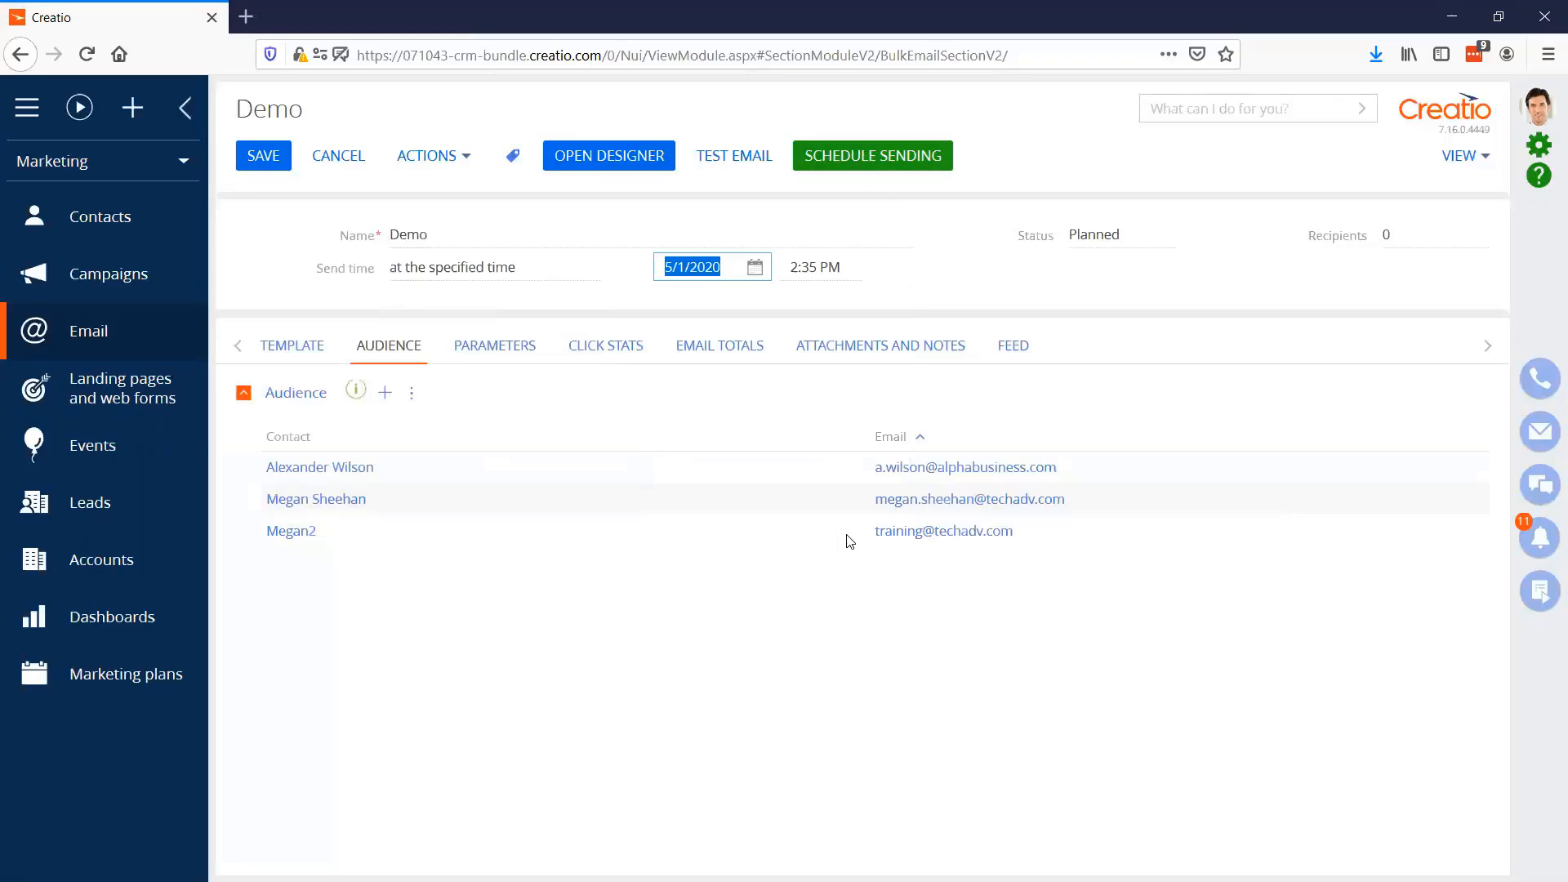
{"action": "left_click", "coordinate": [849, 272]}
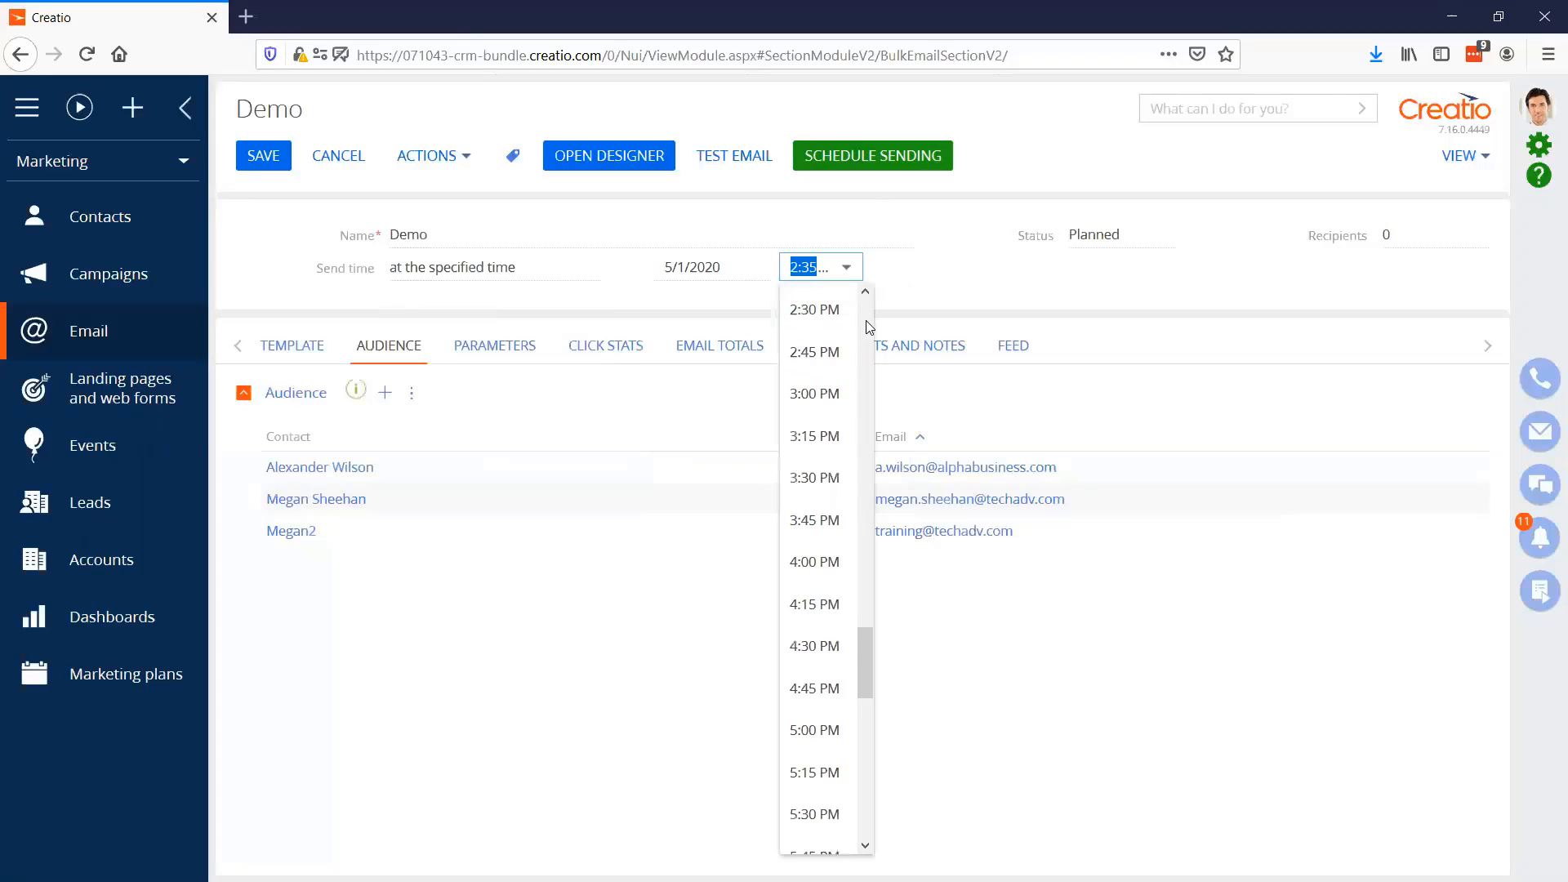
{"action": "scroll", "coordinate": [849, 343], "scroll_direction": "up", "scroll_amount": 10}
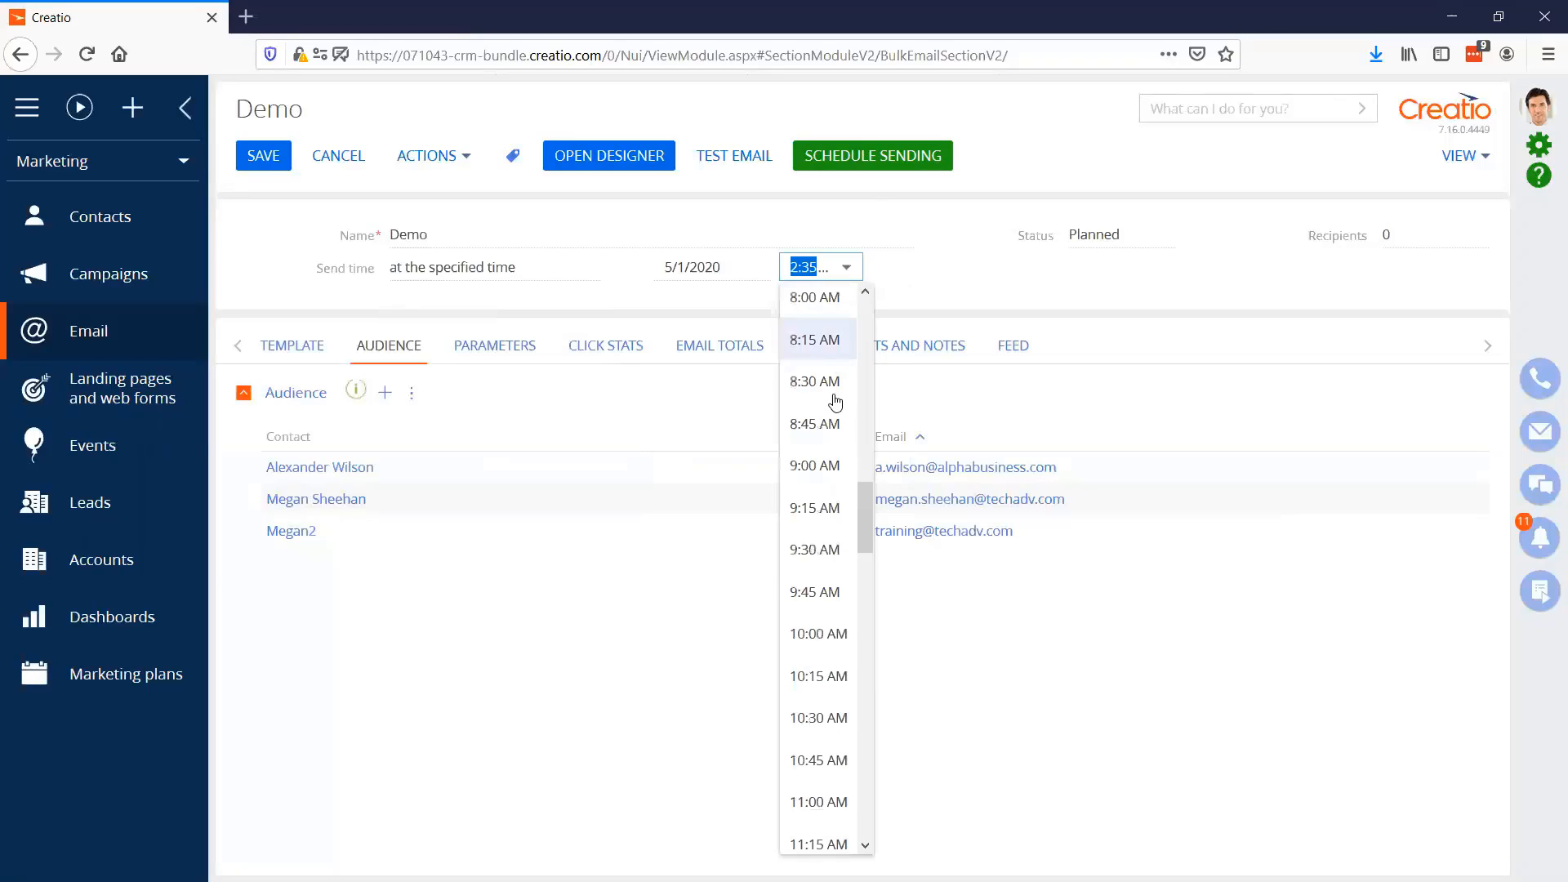
{"action": "left_click", "coordinate": [832, 645]}
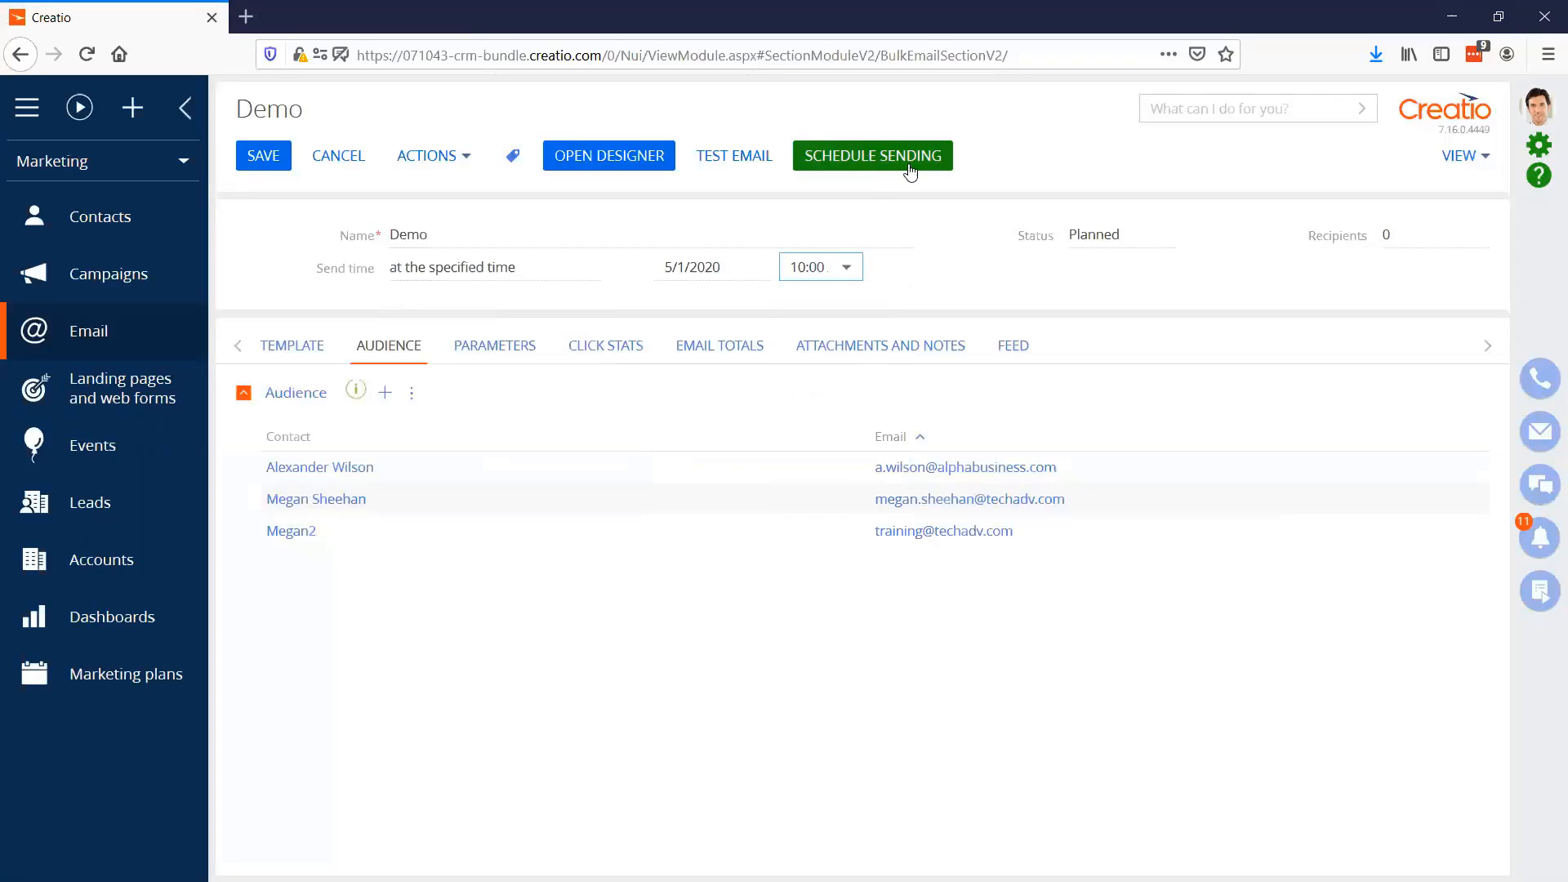
{"action": "left_click", "coordinate": [270, 161]}
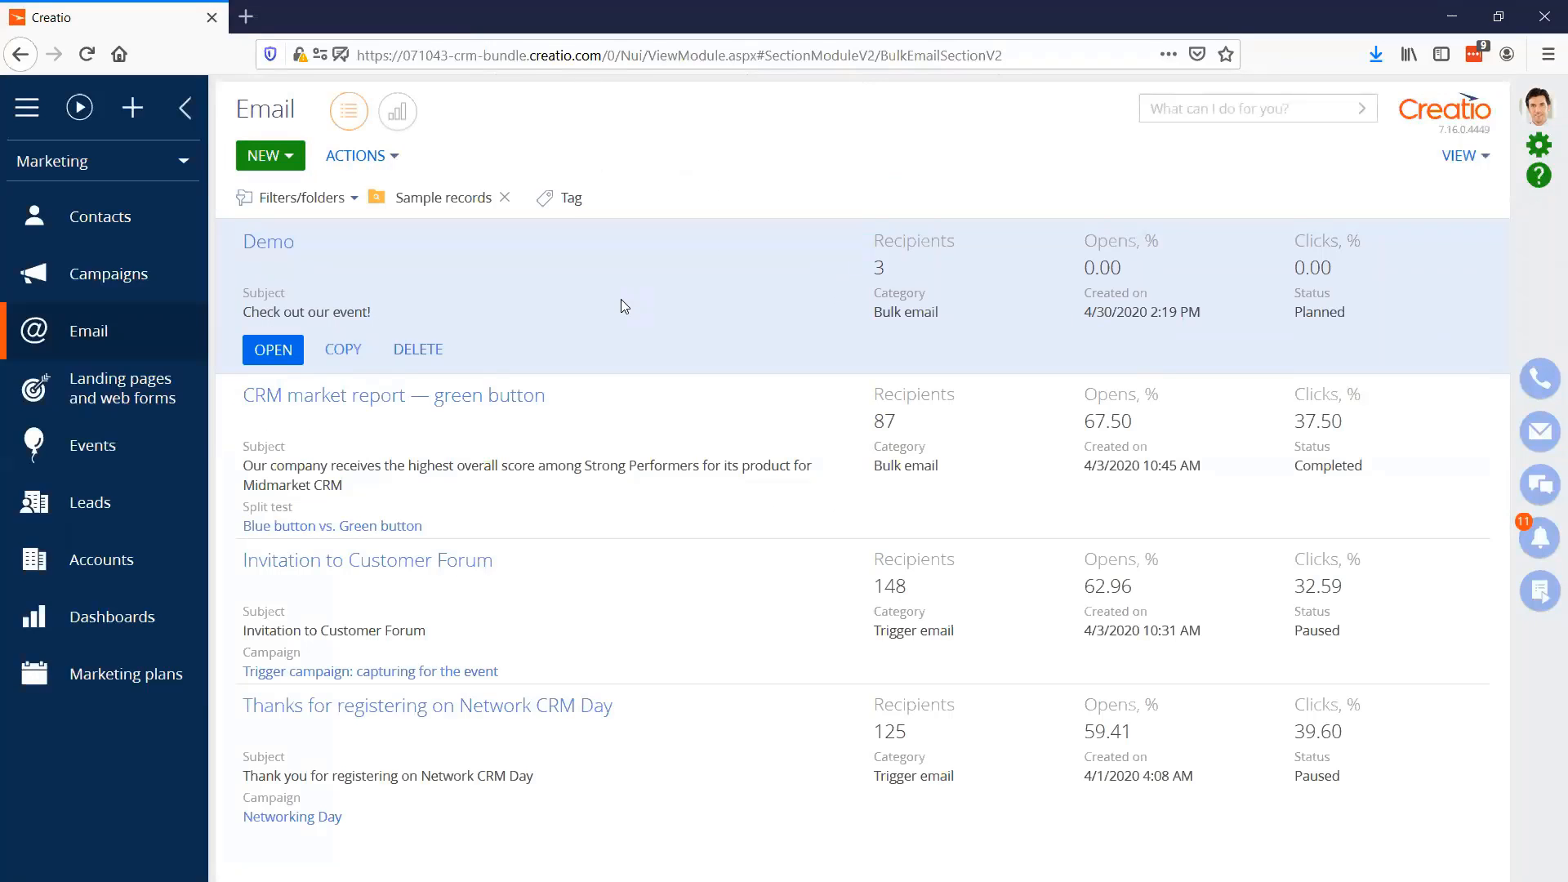
Open the "Thanks for registering on Network CRM Day" email and examine its click heatmap, link performance and email totals
{"action": "left_click", "coordinate": [490, 708]}
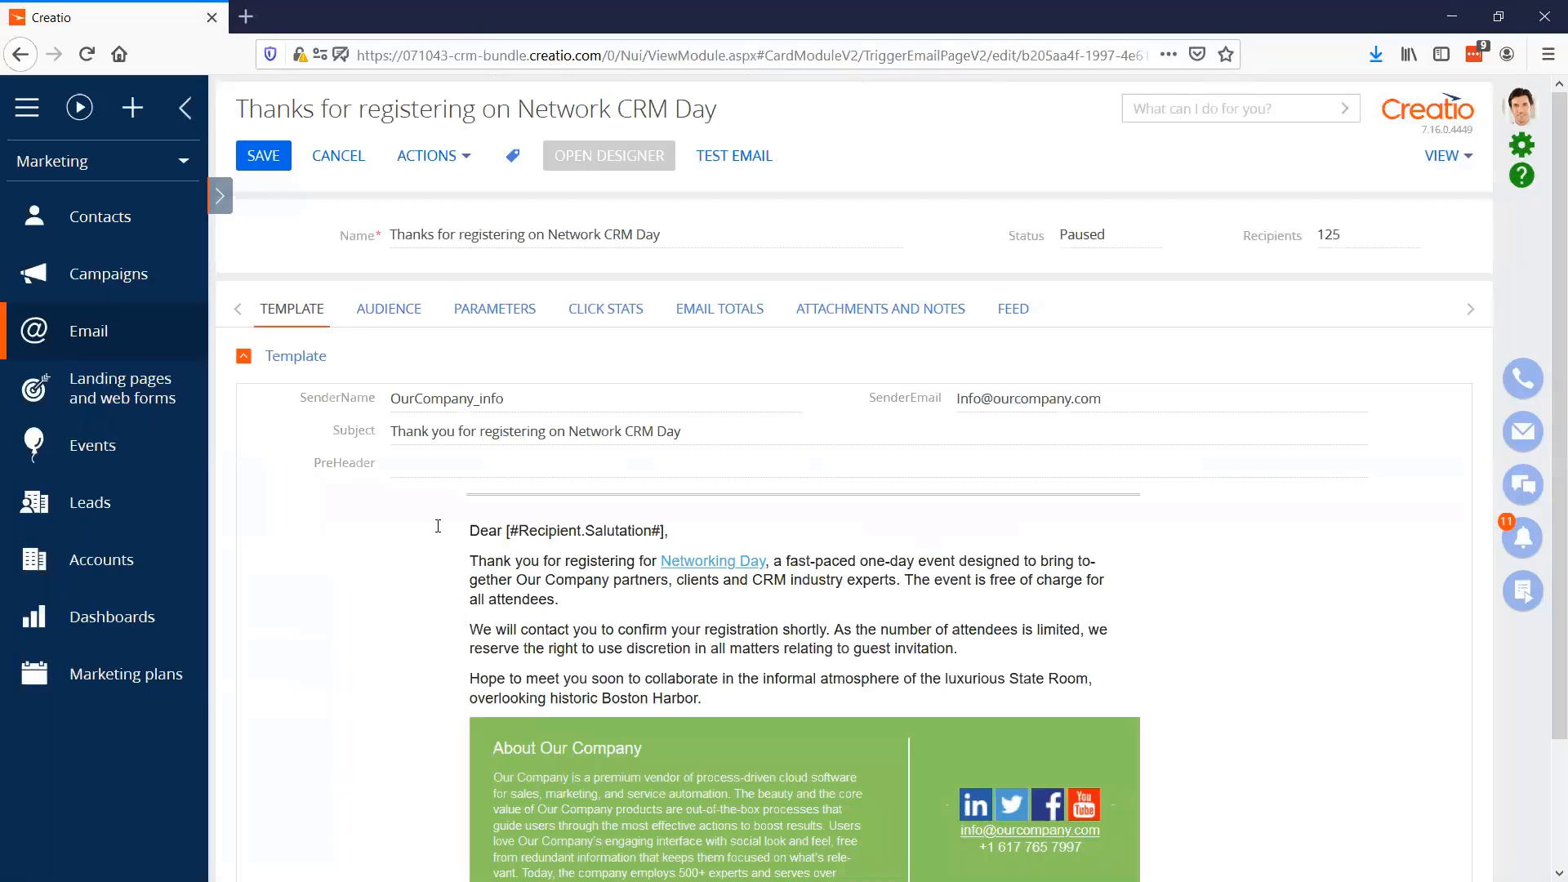
{"action": "left_click", "coordinate": [591, 310]}
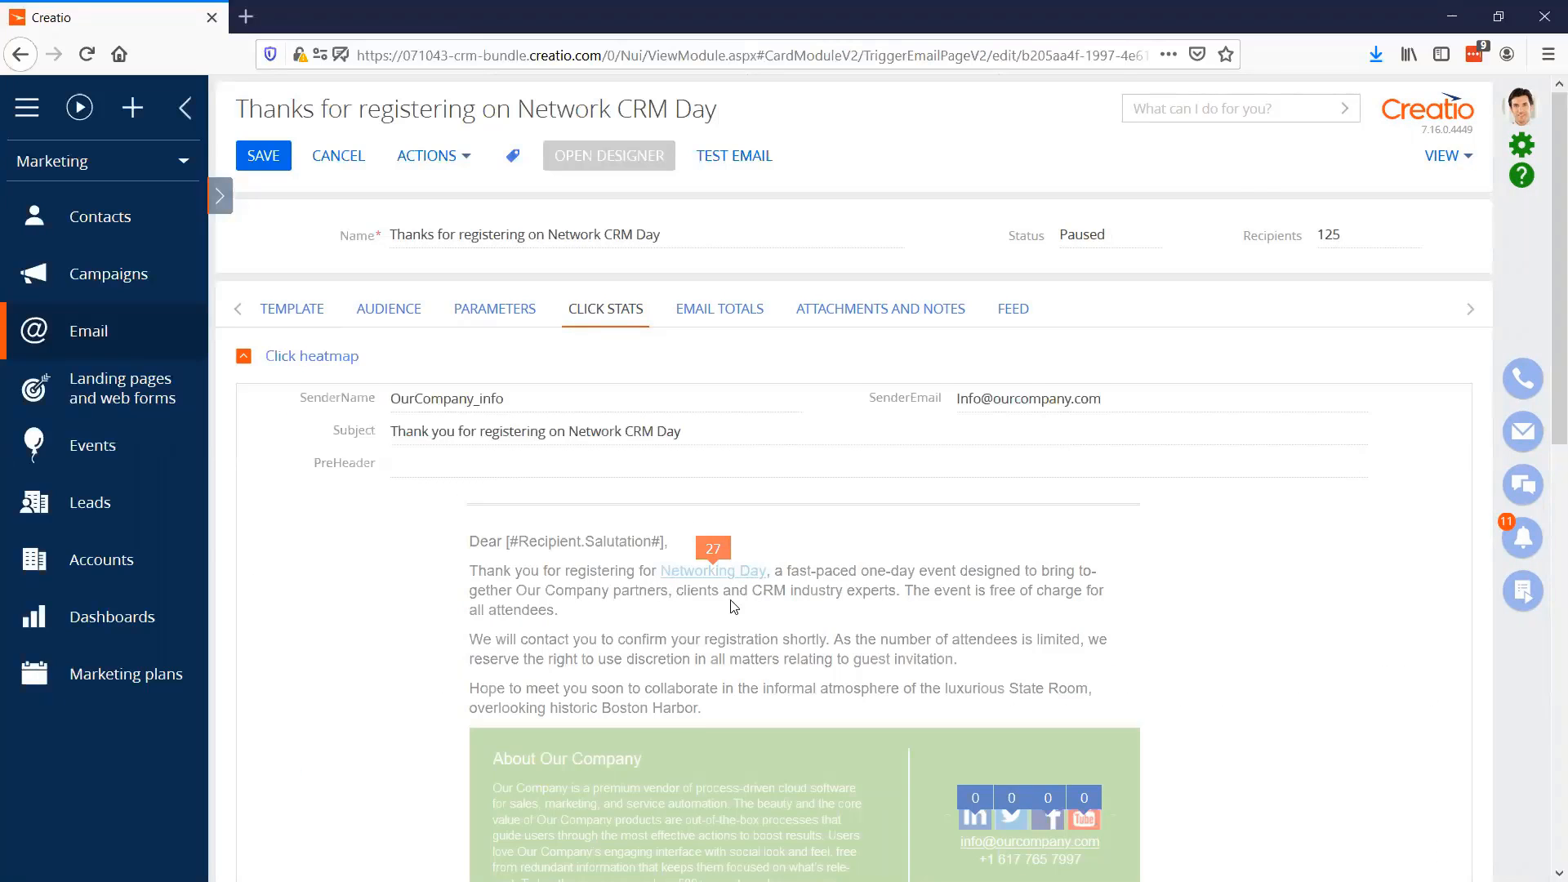
{"action": "scroll", "coordinate": [730, 603], "scroll_direction": "down", "scroll_amount": 1}
{"action": "scroll", "coordinate": [730, 604], "scroll_direction": "down", "scroll_amount": 4}
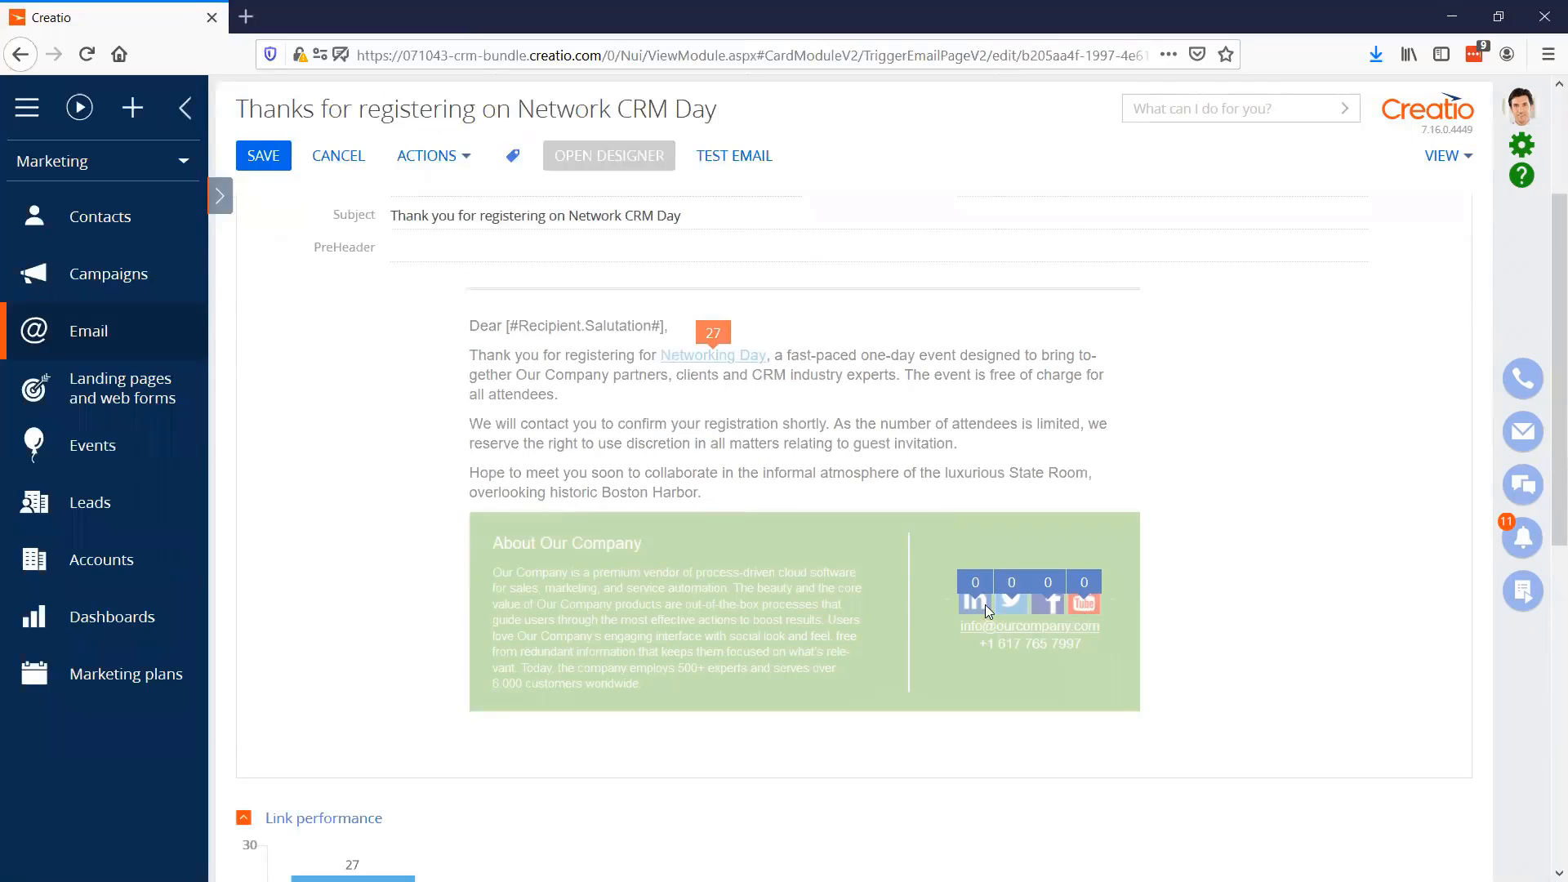
{"action": "scroll", "coordinate": [673, 601], "scroll_direction": "down", "scroll_amount": 5}
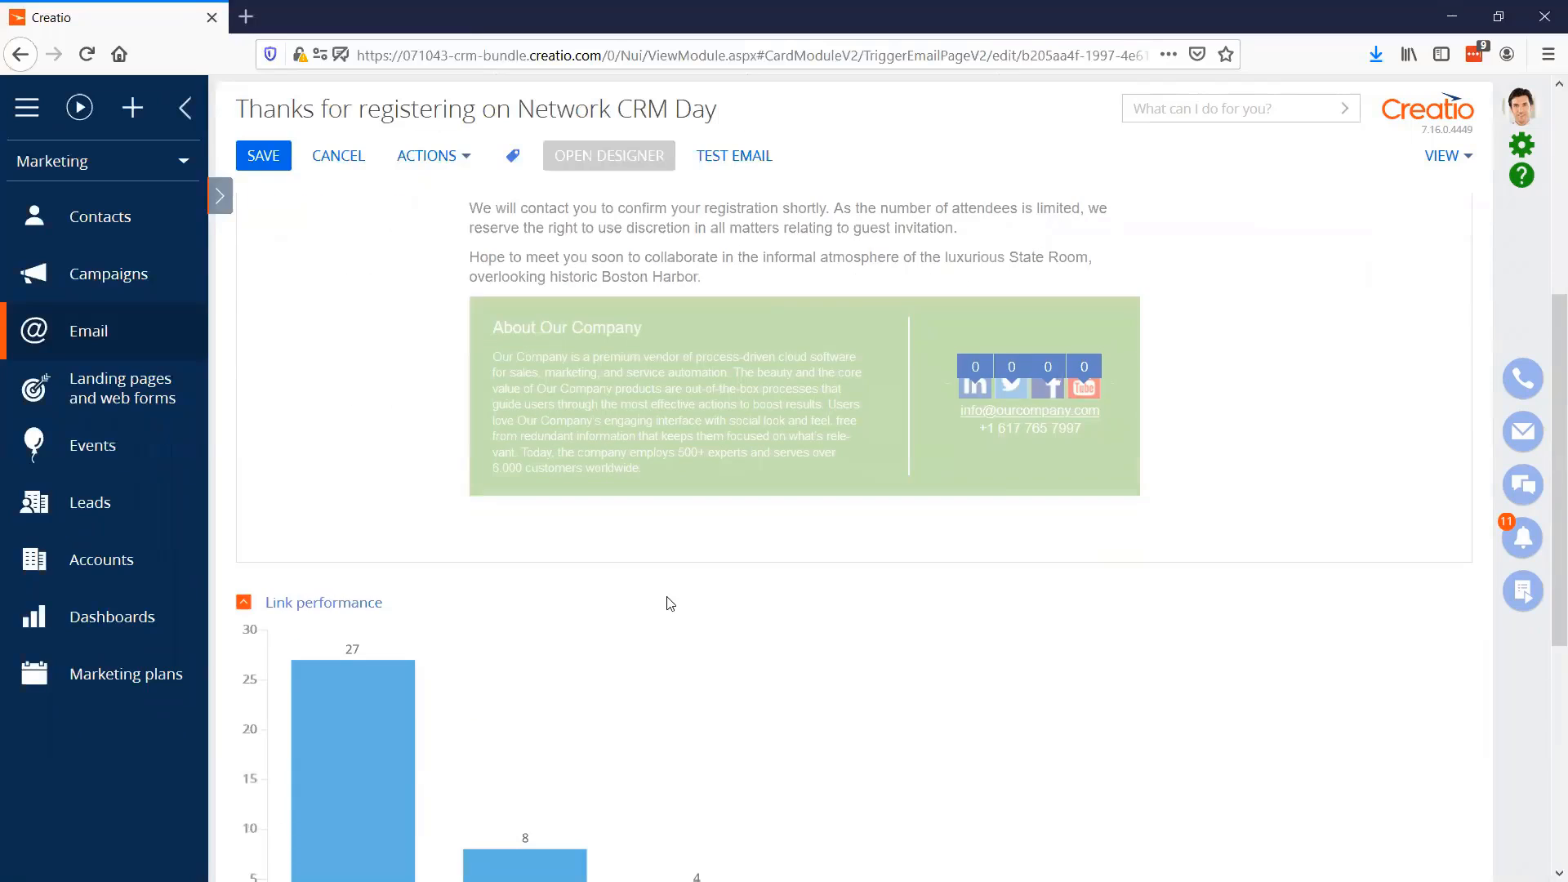
{"action": "scroll", "coordinate": [906, 592], "scroll_direction": "up", "scroll_amount": 5}
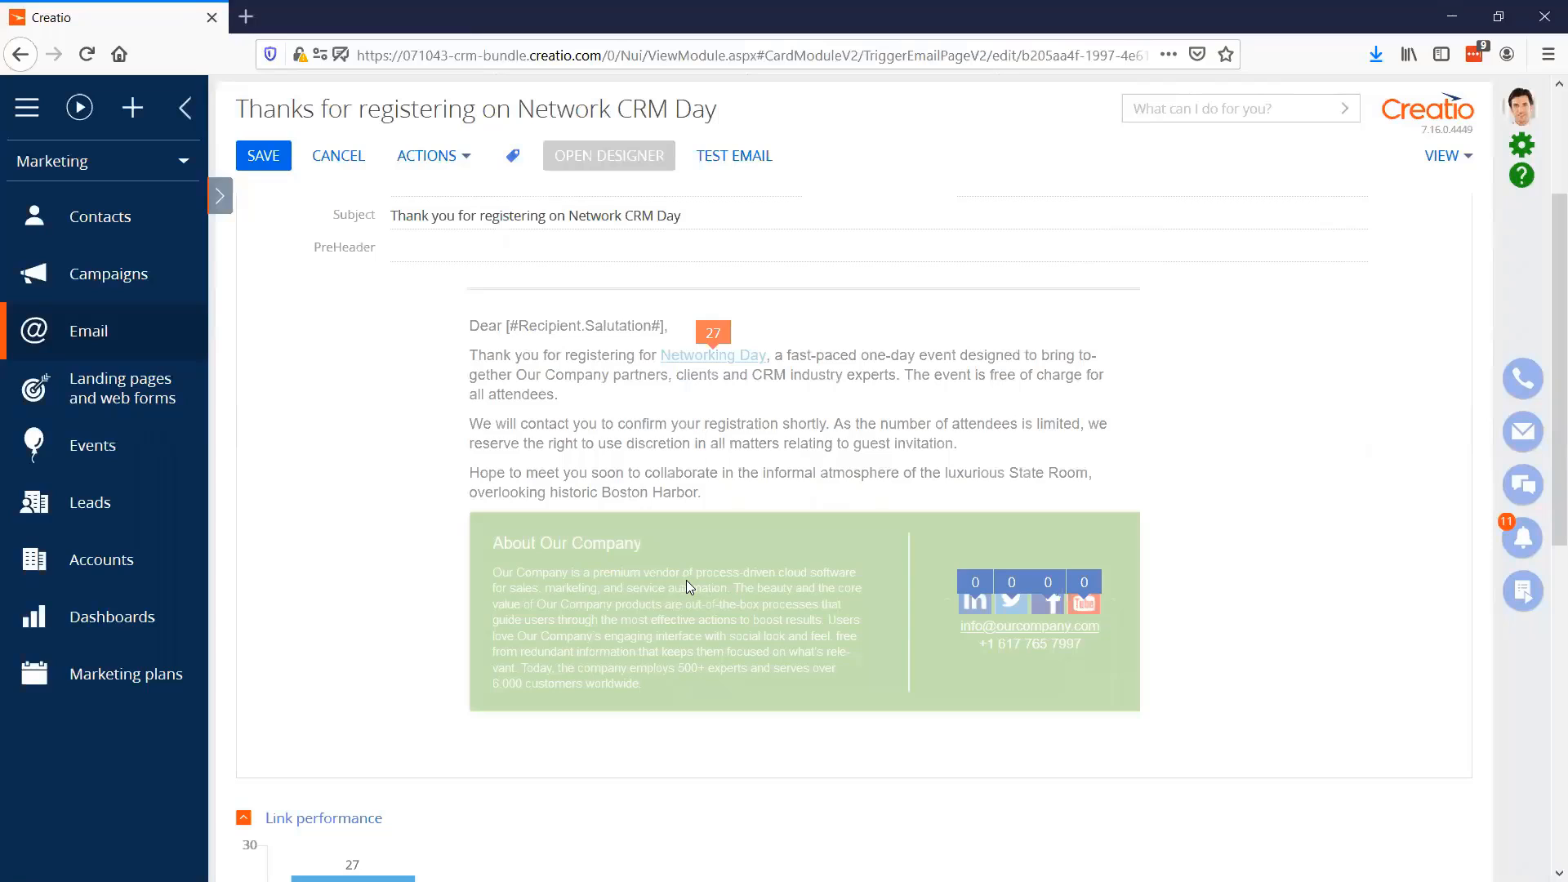
{"action": "scroll", "coordinate": [687, 581], "scroll_direction": "up", "scroll_amount": 5}
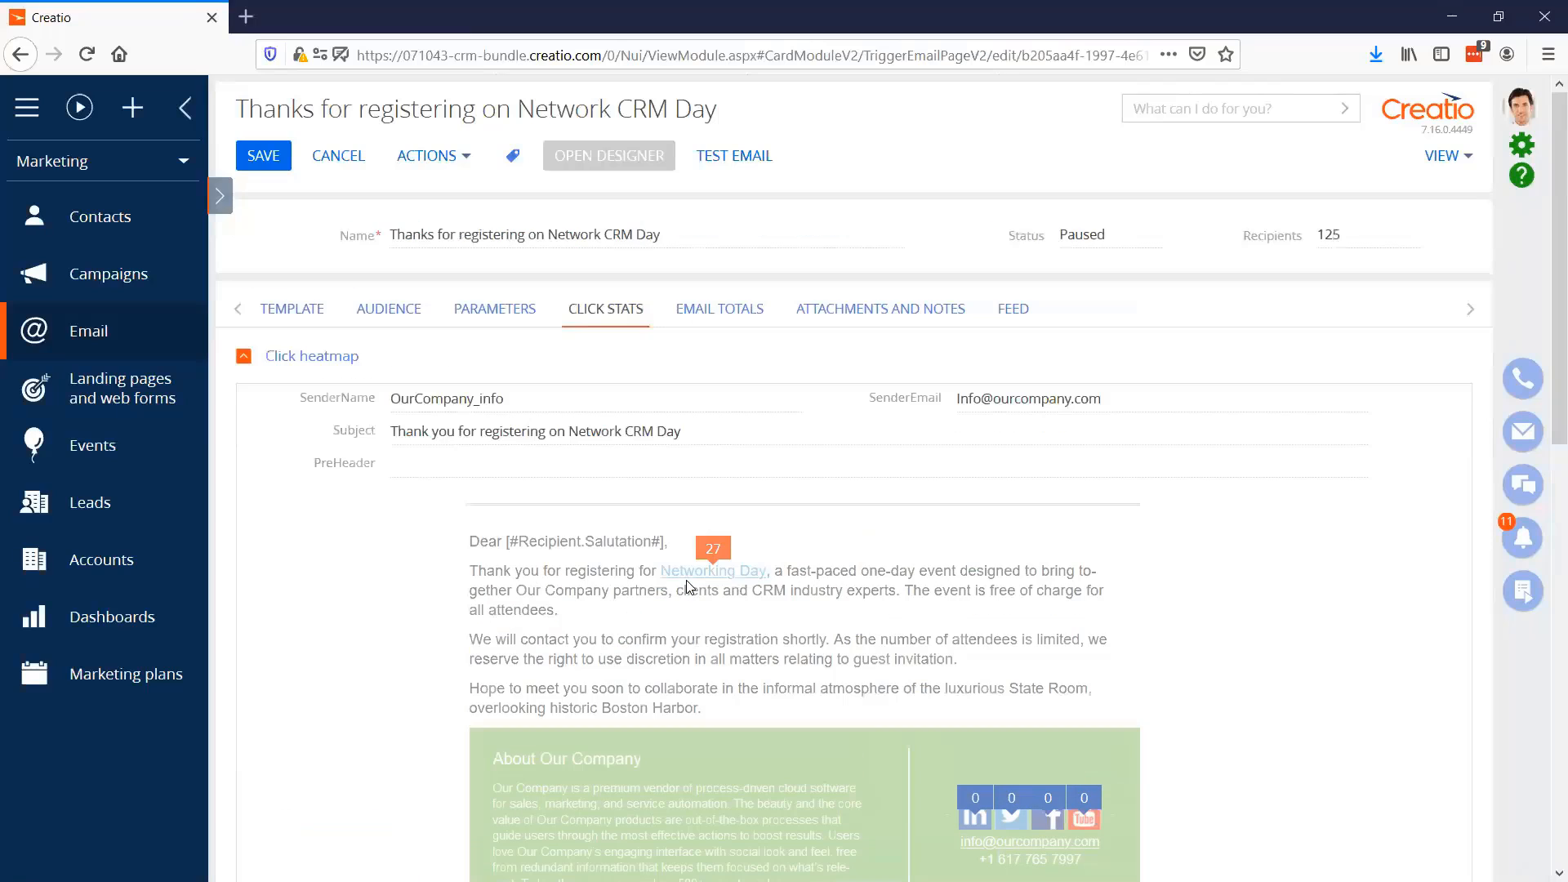
{"action": "left_click", "coordinate": [731, 326]}
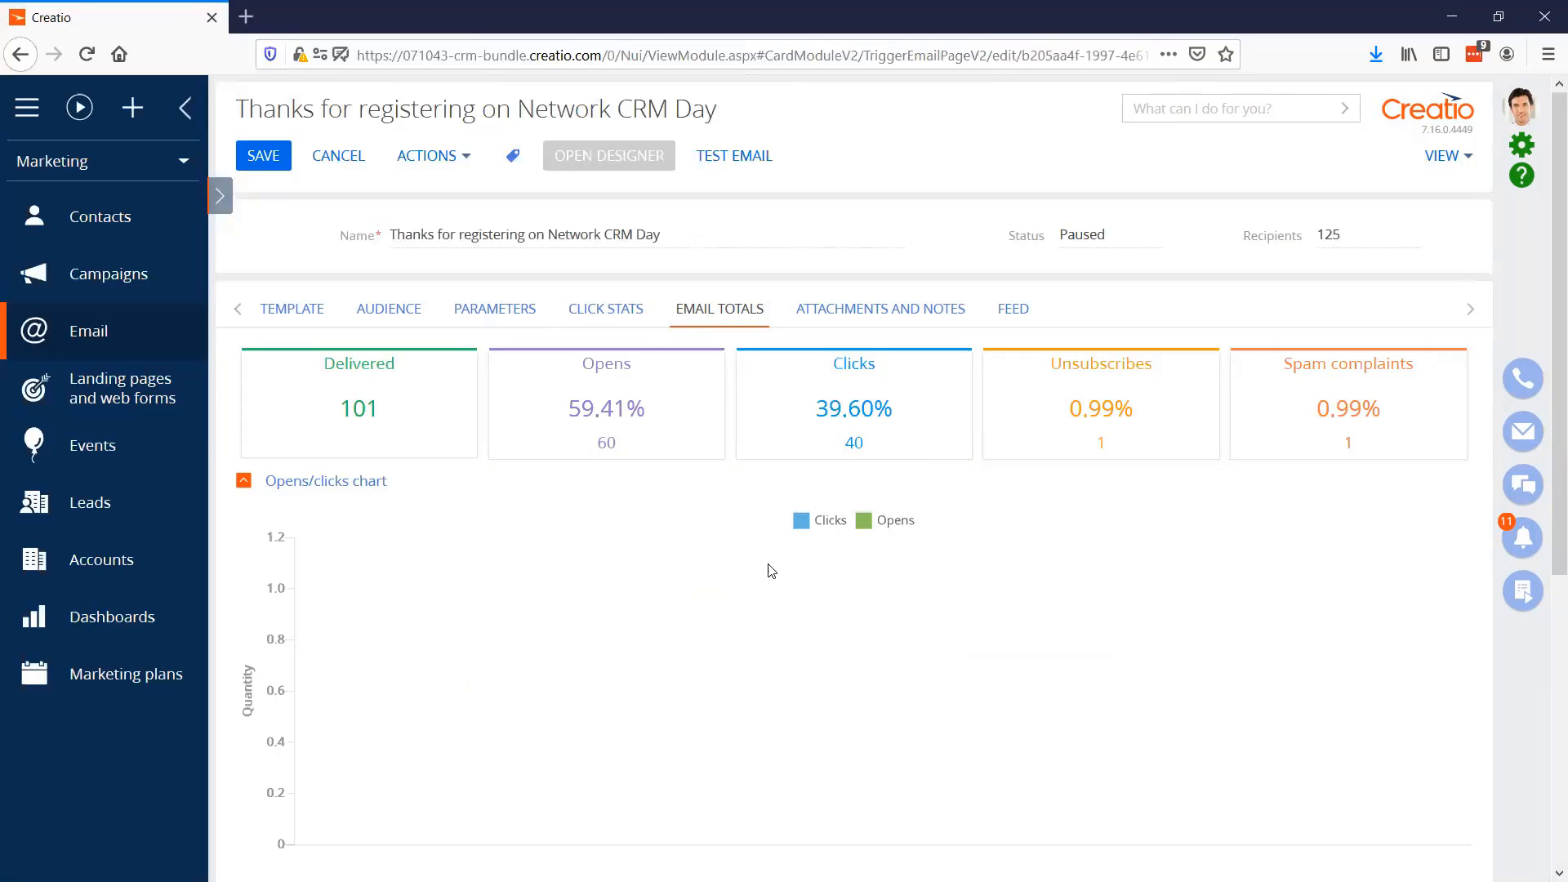
Examine the opens/clicks chart and the sending and delivery errors in the email totals, and close the email record
{"action": "scroll", "coordinate": [714, 585], "scroll_direction": "down", "scroll_amount": 2}
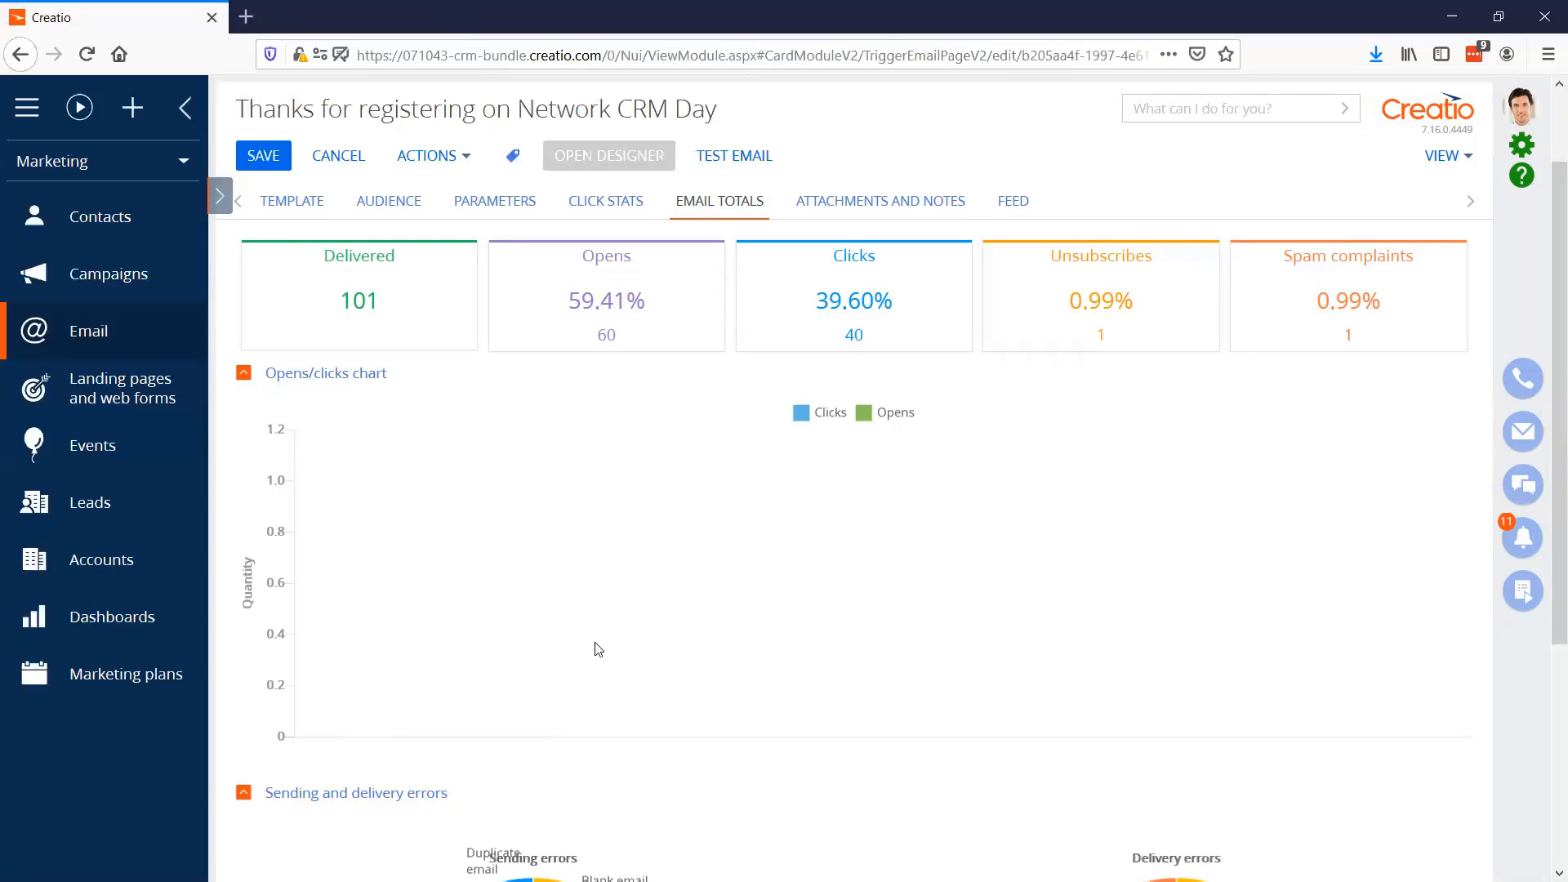
{"action": "scroll", "coordinate": [598, 649], "scroll_direction": "down", "scroll_amount": 5}
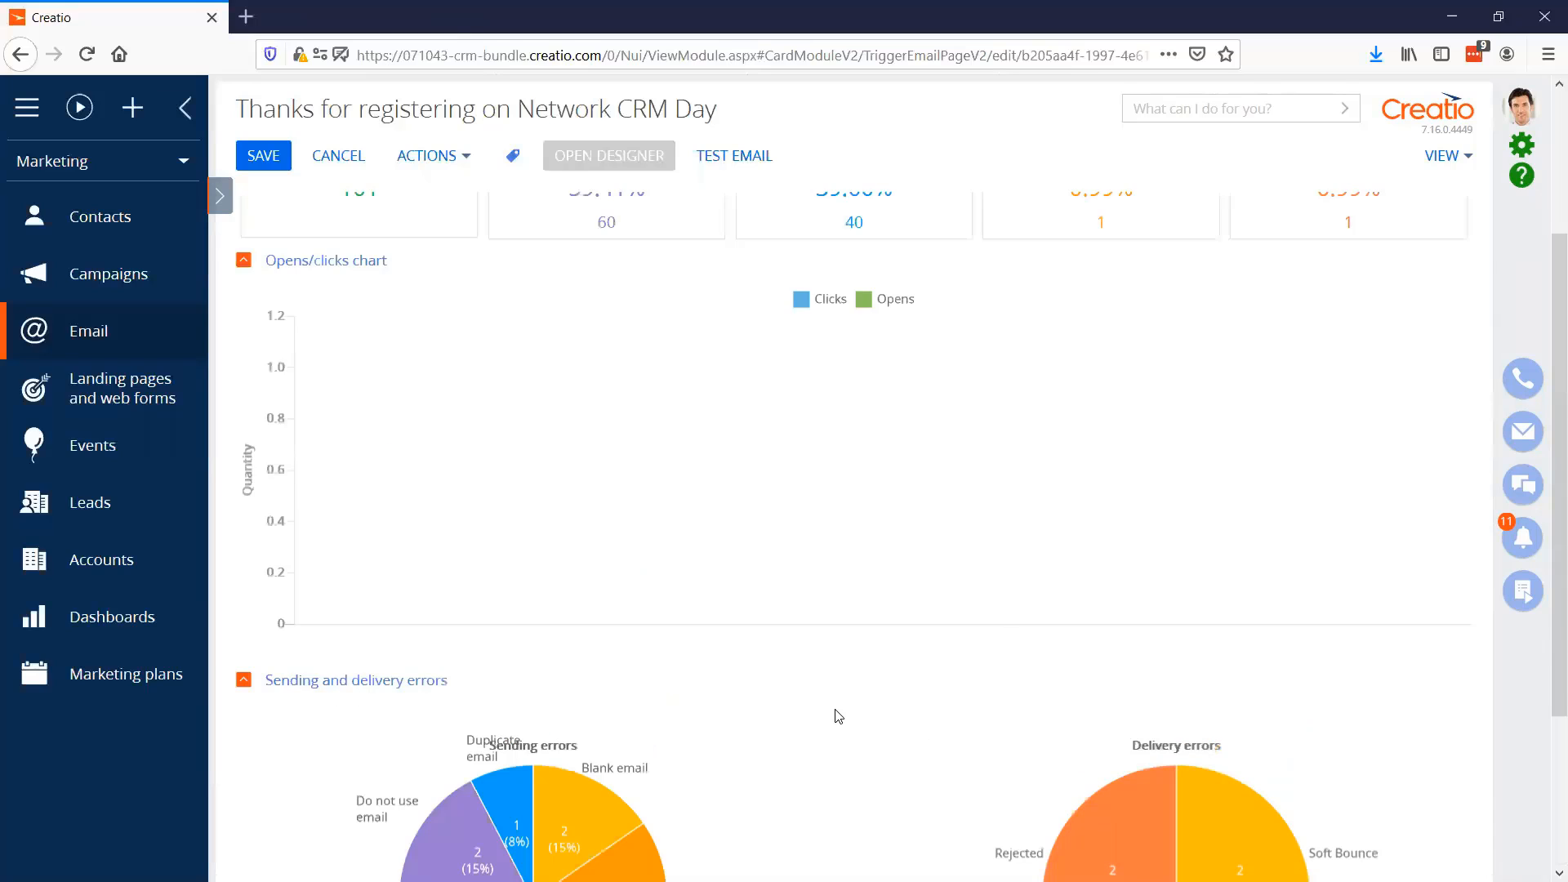
{"action": "scroll", "coordinate": [845, 719], "scroll_direction": "up", "scroll_amount": 5}
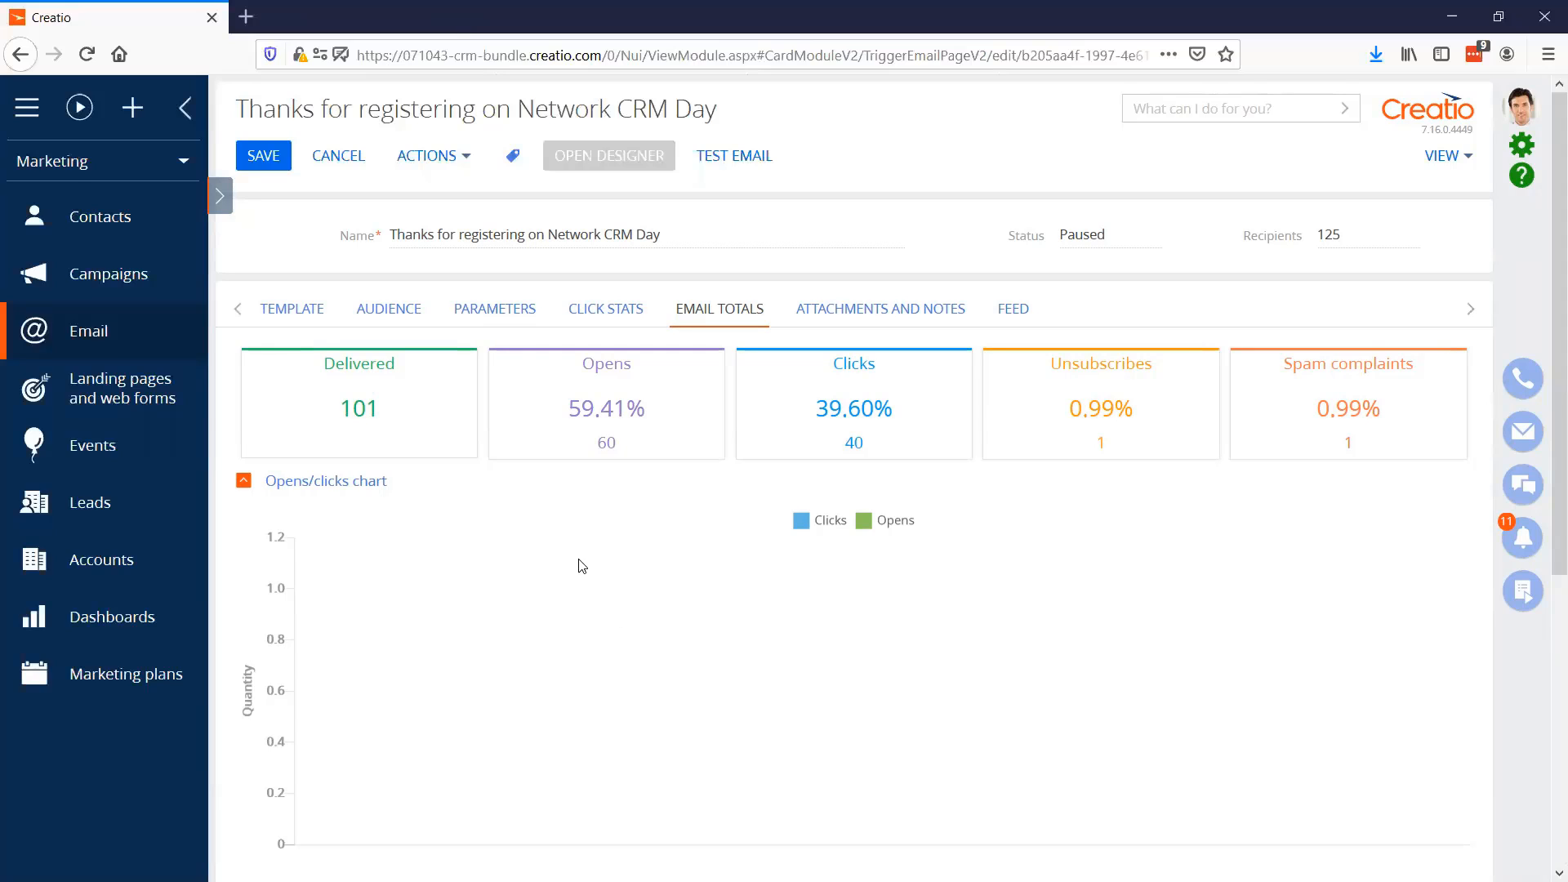
{"action": "left_click", "coordinate": [344, 146]}
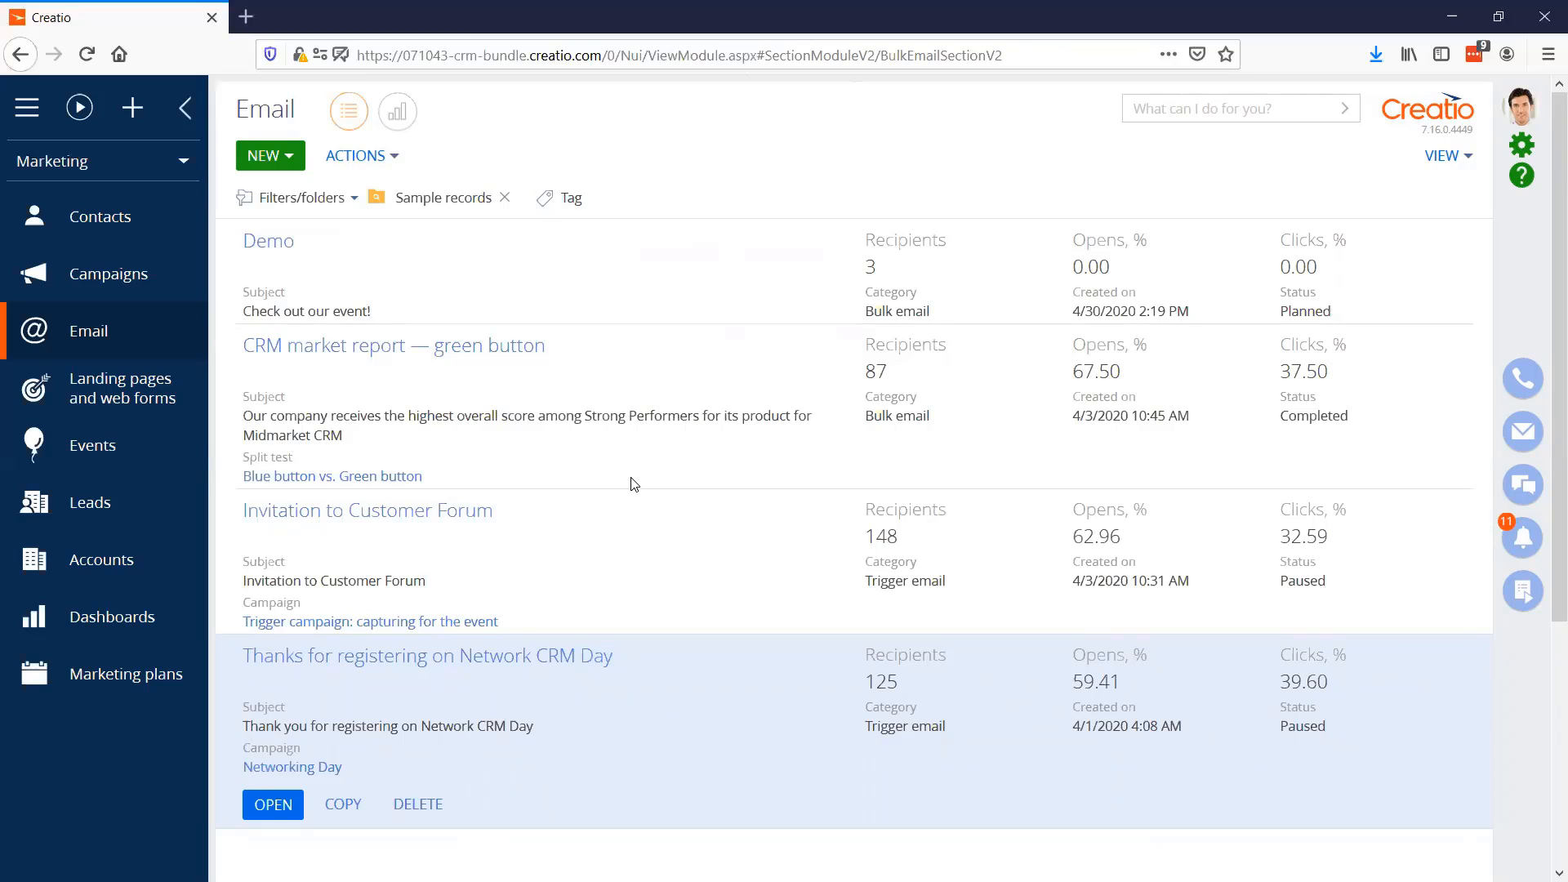
Open the Networking Day event, review its general information and audience, and close the record
{"action": "left_click", "coordinate": [114, 449]}
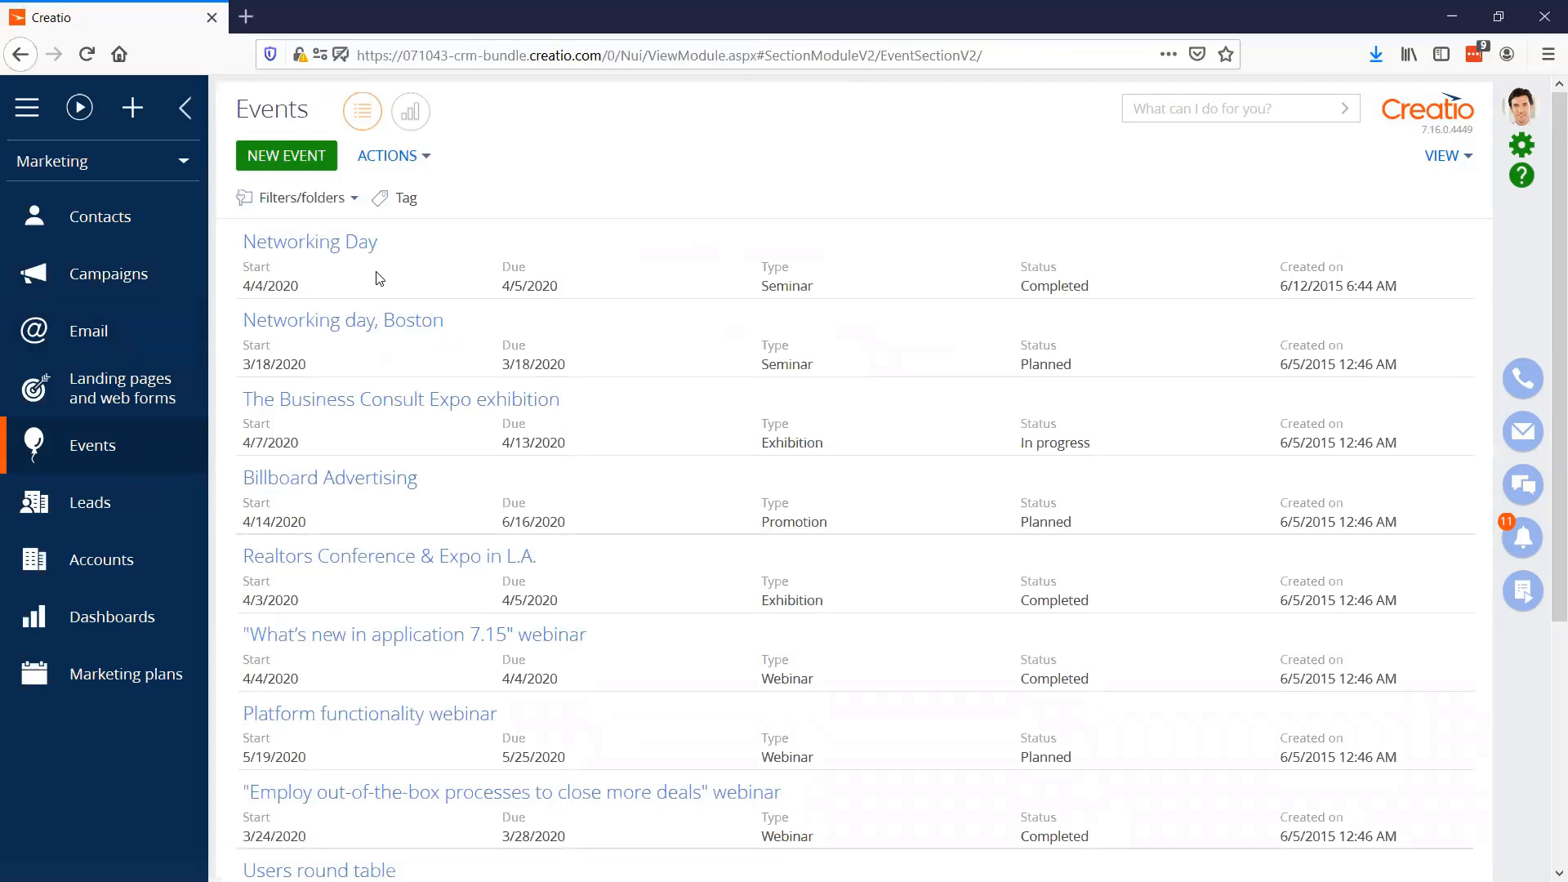
{"action": "left_click", "coordinate": [339, 250]}
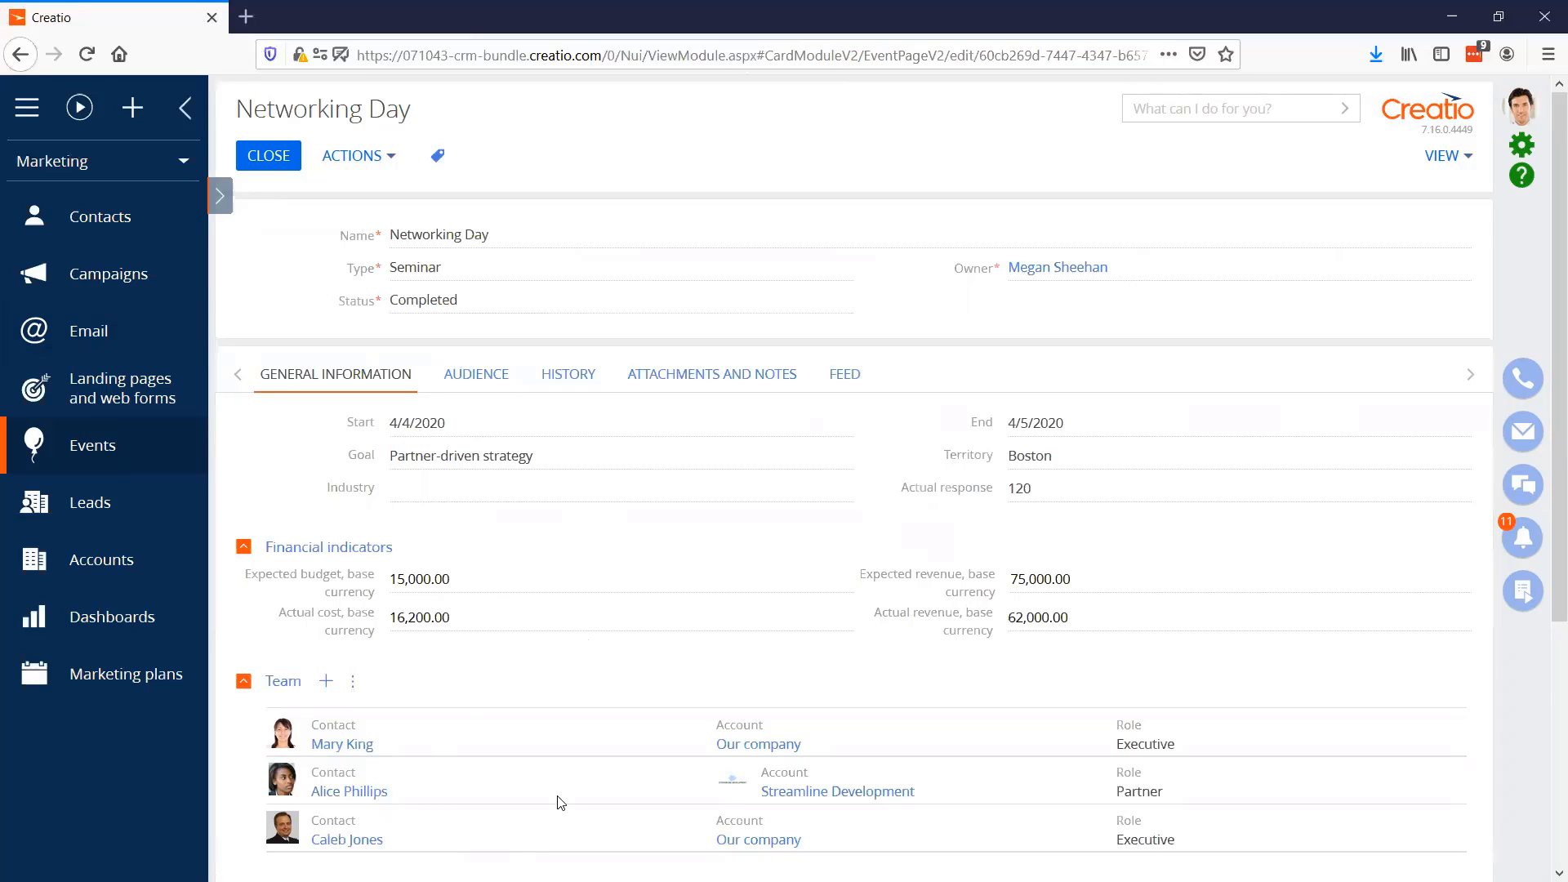
{"action": "left_click", "coordinate": [498, 378]}
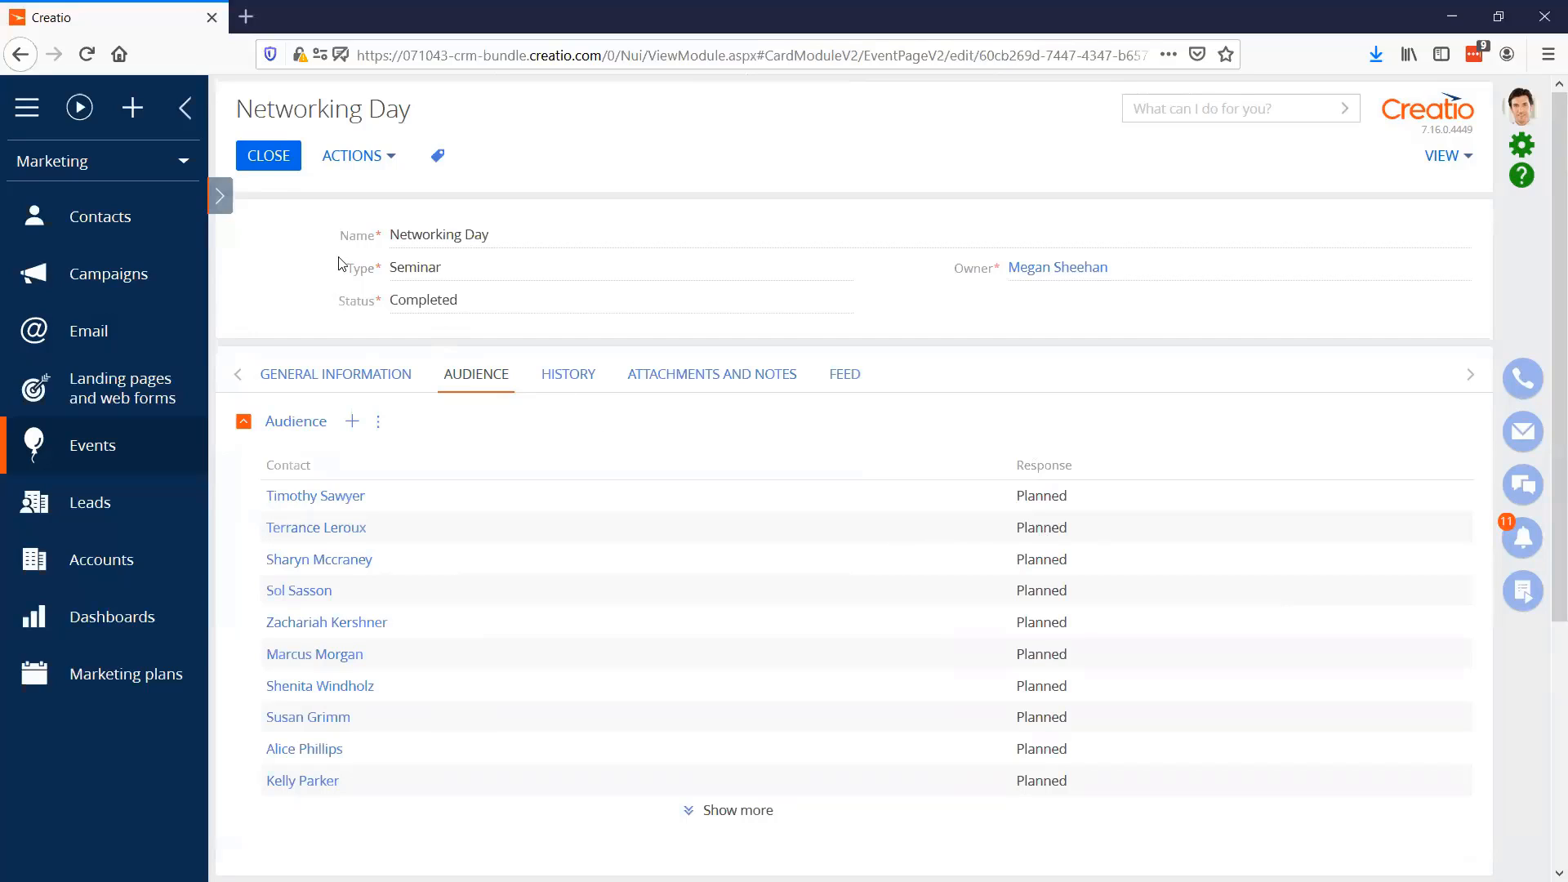
{"action": "left_click", "coordinate": [271, 168]}
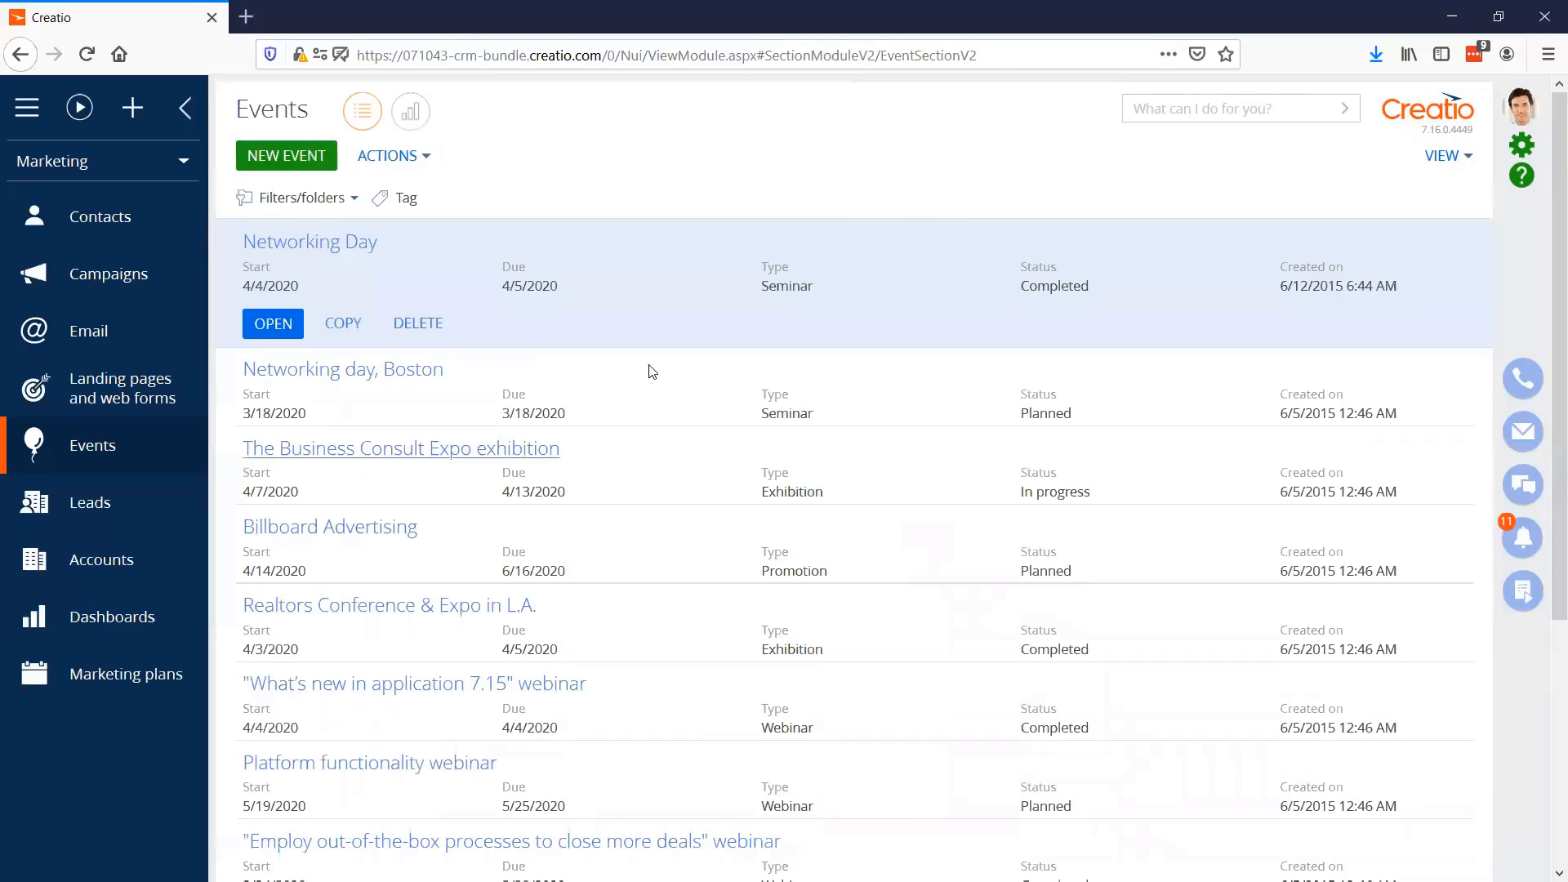
Review the "Sales – demo version" landing page setup and close it, and view the Sunny Landing Pages sample in Chrome before returning to Creatio
{"action": "left_click", "coordinate": [114, 400]}
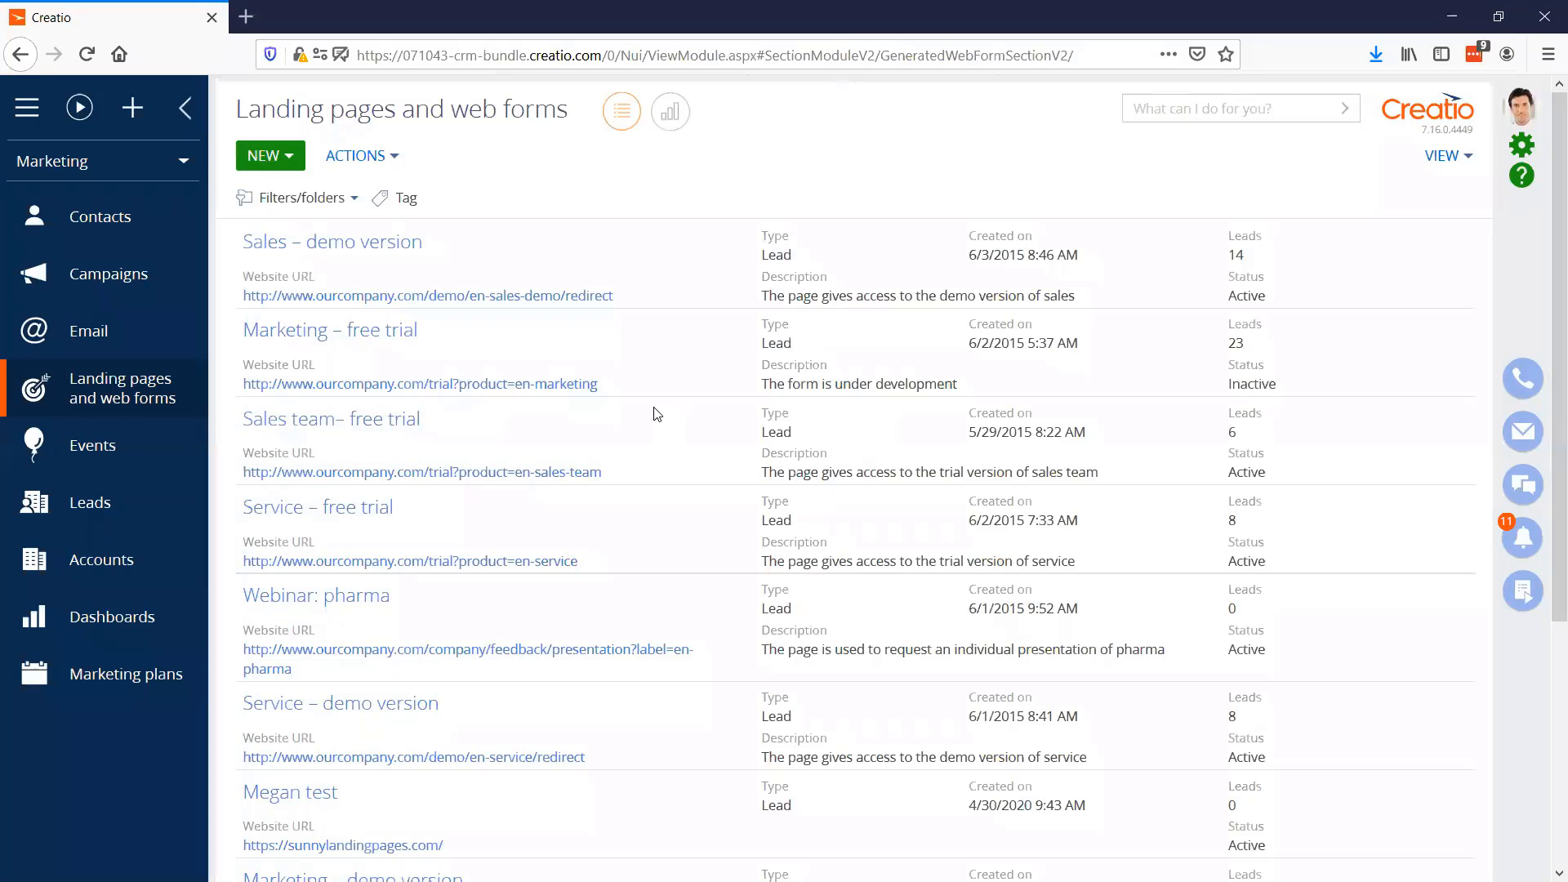
{"action": "left_click", "coordinate": [340, 248]}
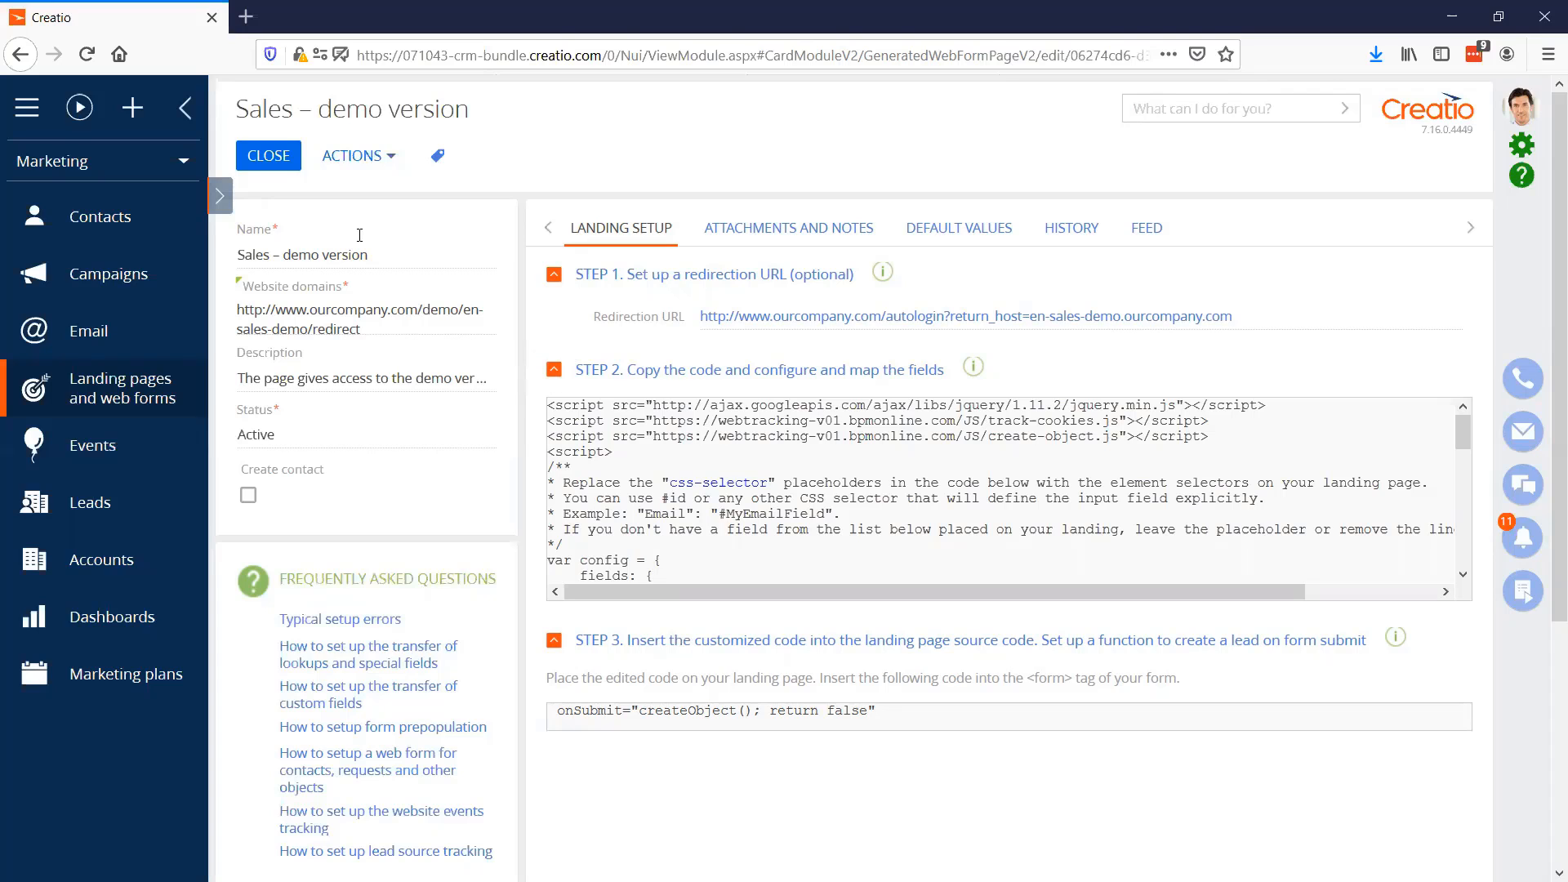
{"action": "left_click", "coordinate": [268, 156]}
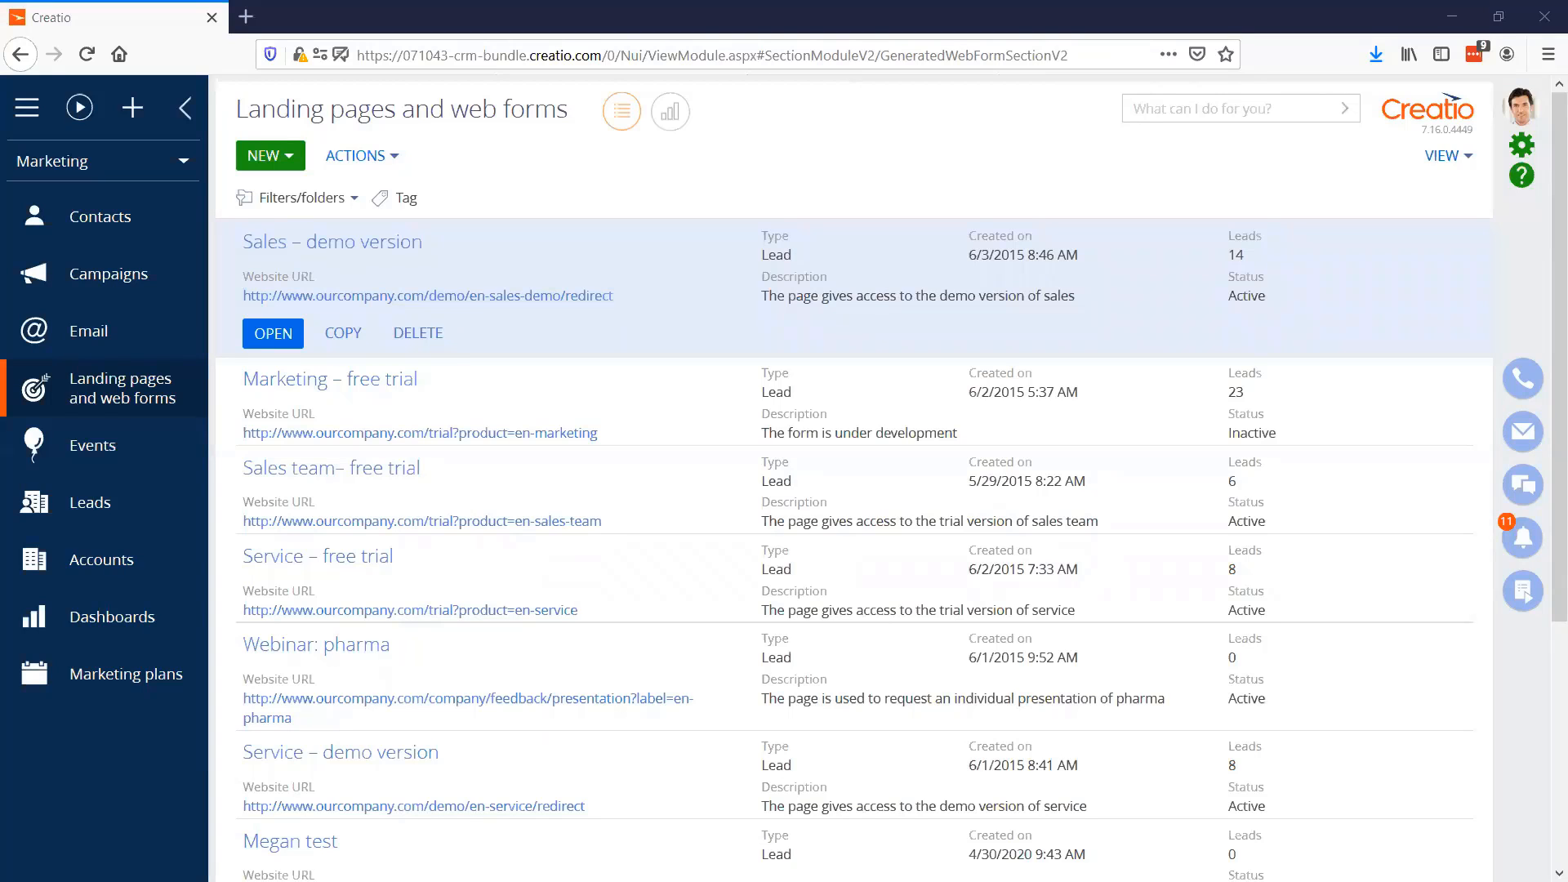
{"action": "key", "text": "alt+Tab"}
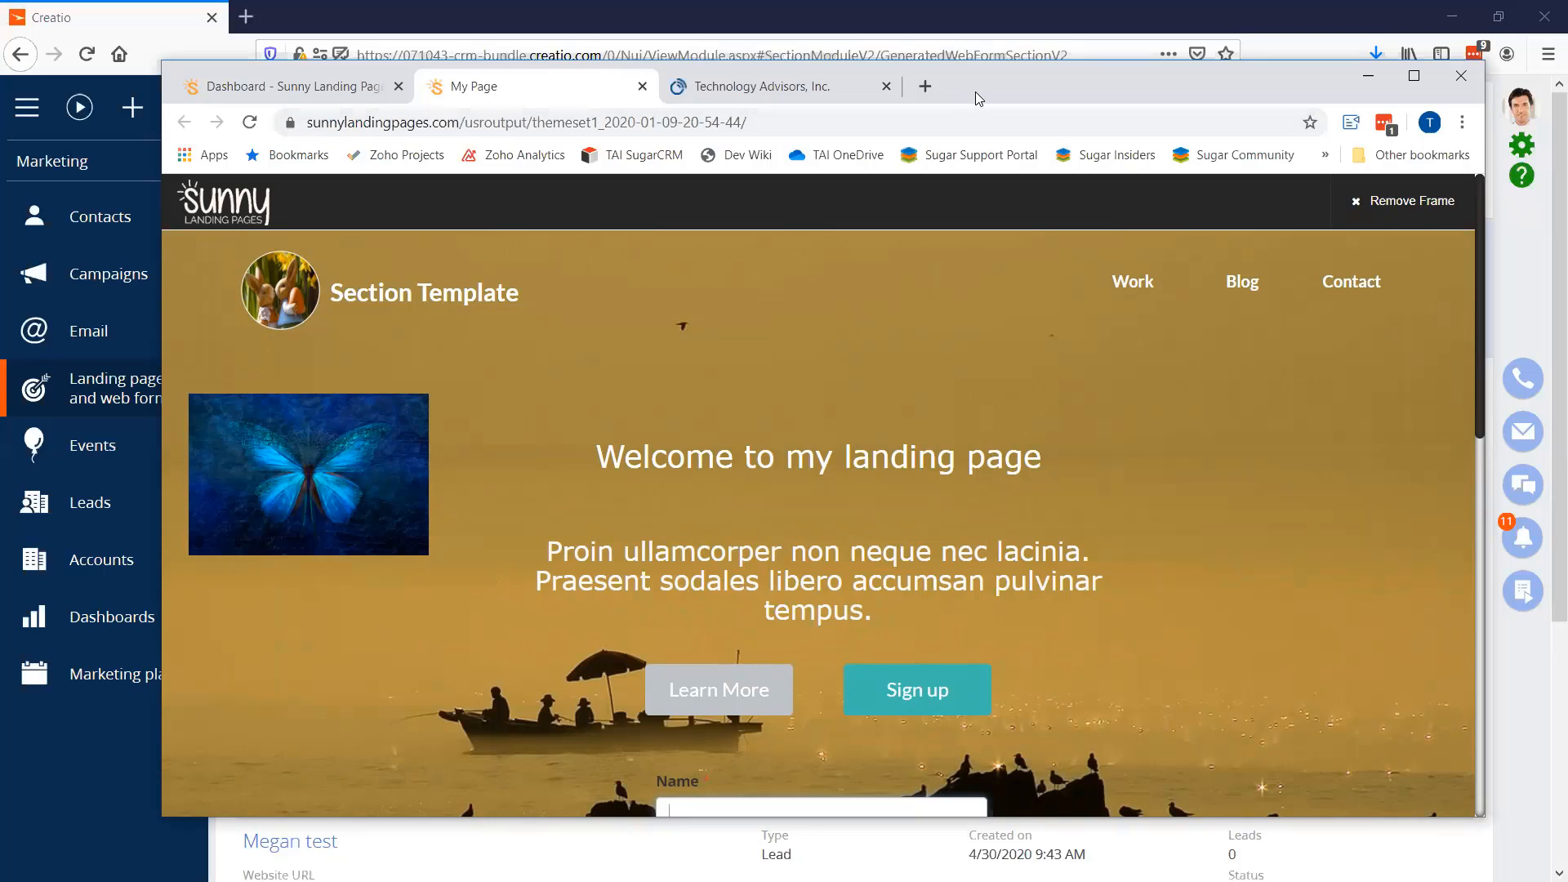
{"action": "key", "text": "alt+Tab"}
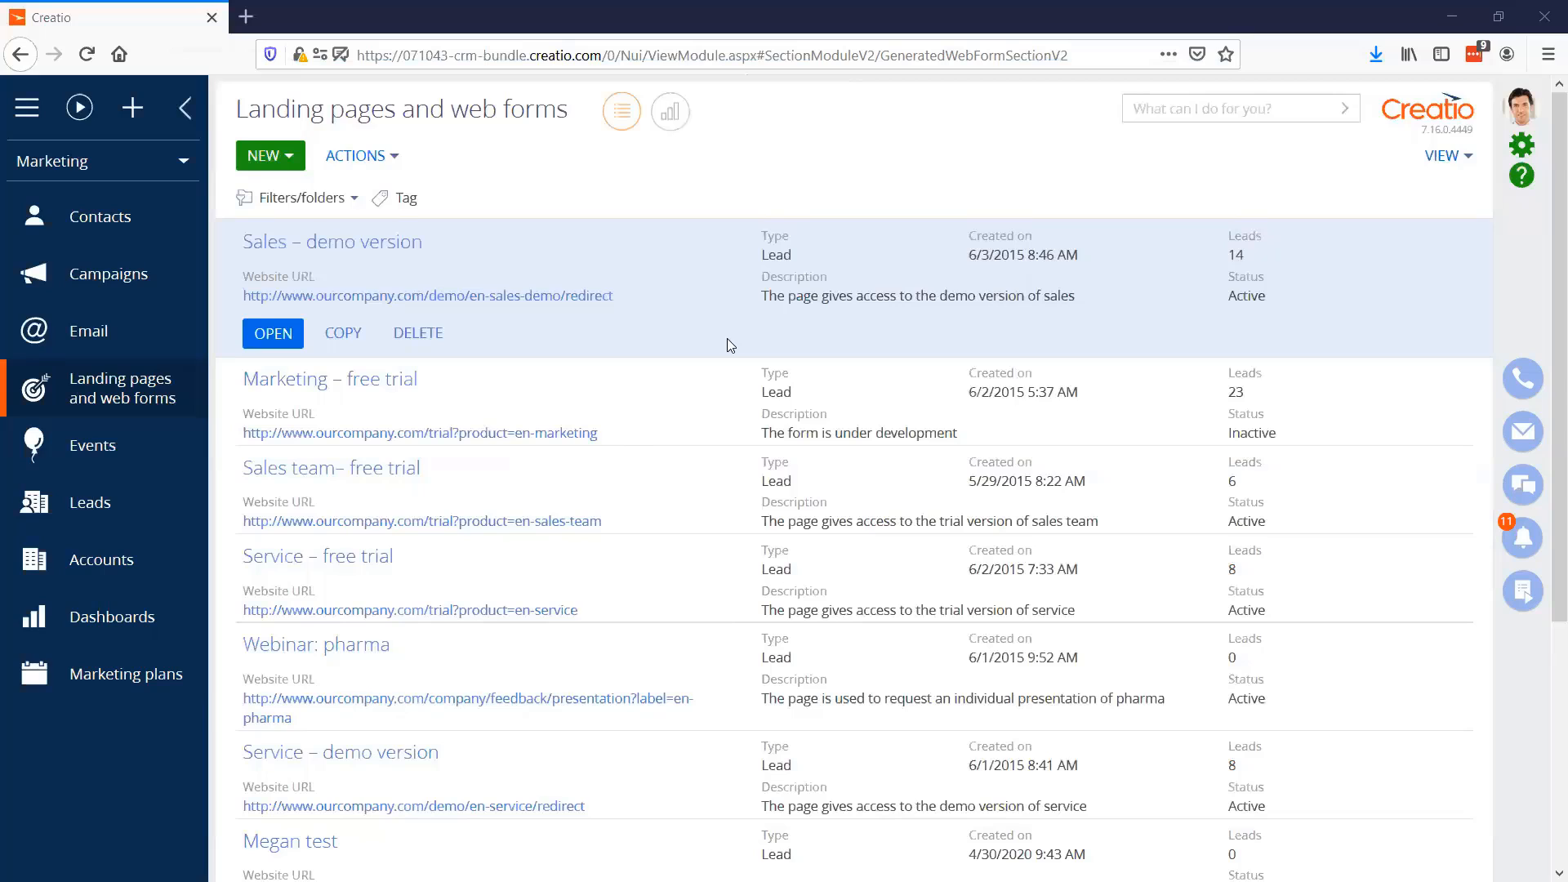
Open the Networking Day campaign to view its campaign flow
{"action": "left_click", "coordinate": [111, 274]}
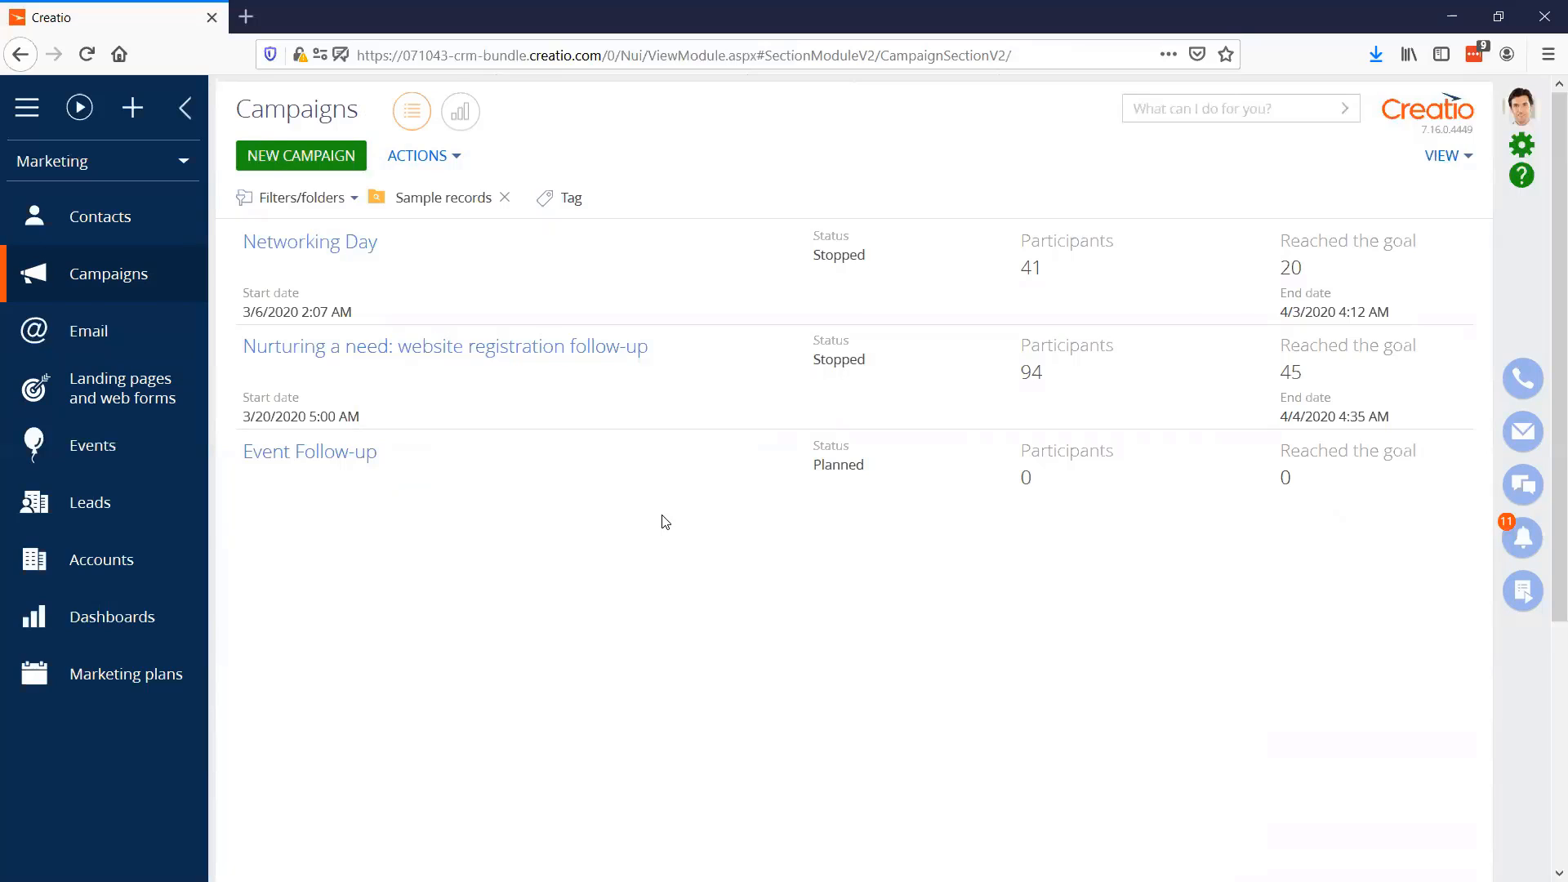
{"action": "left_click", "coordinate": [285, 242]}
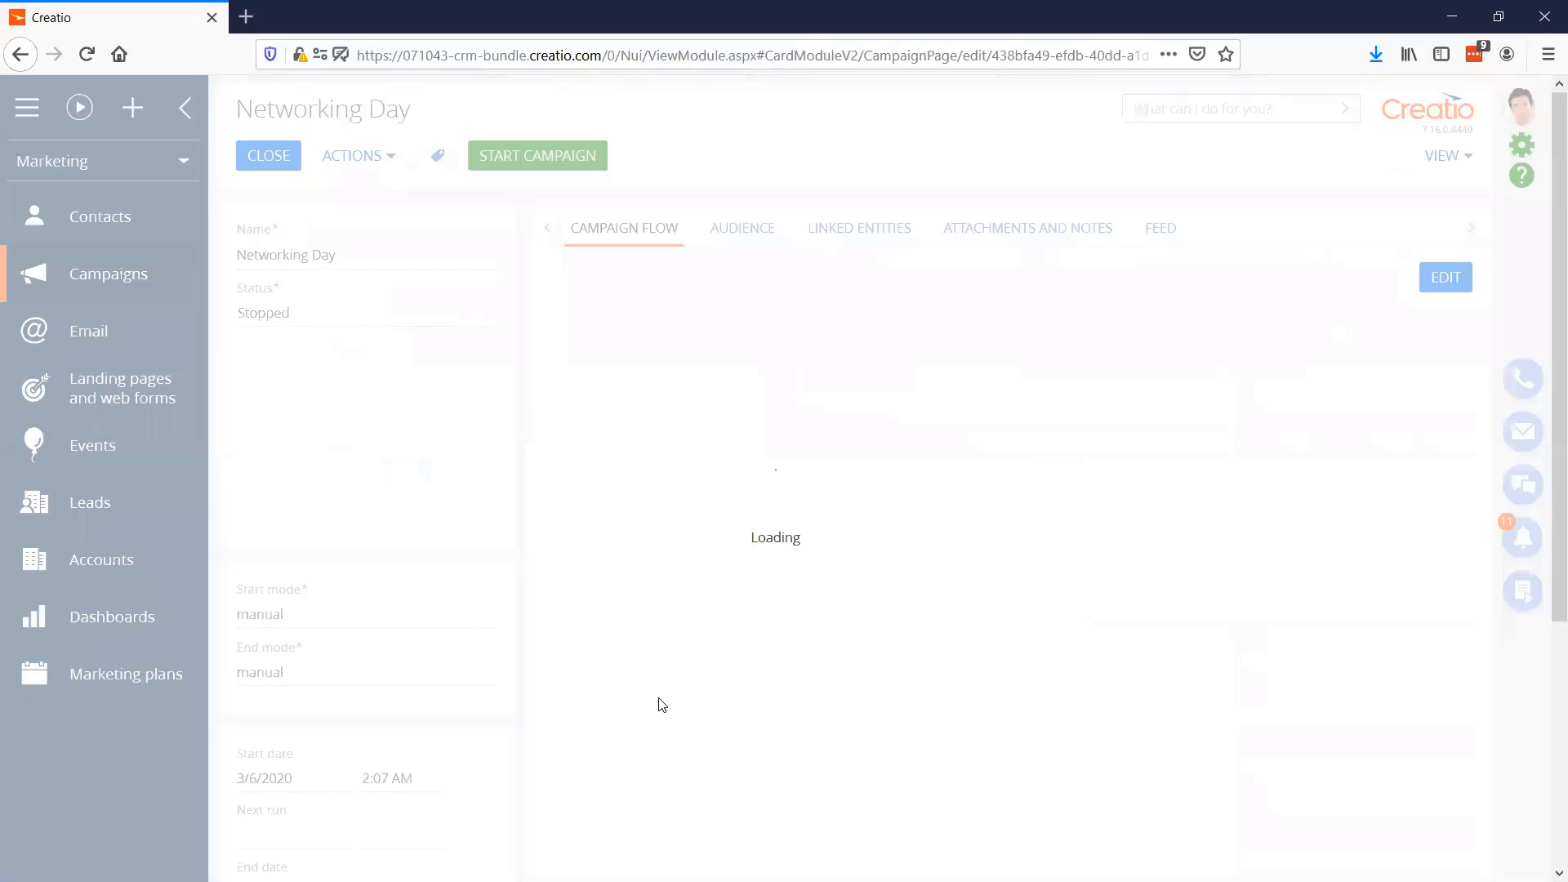
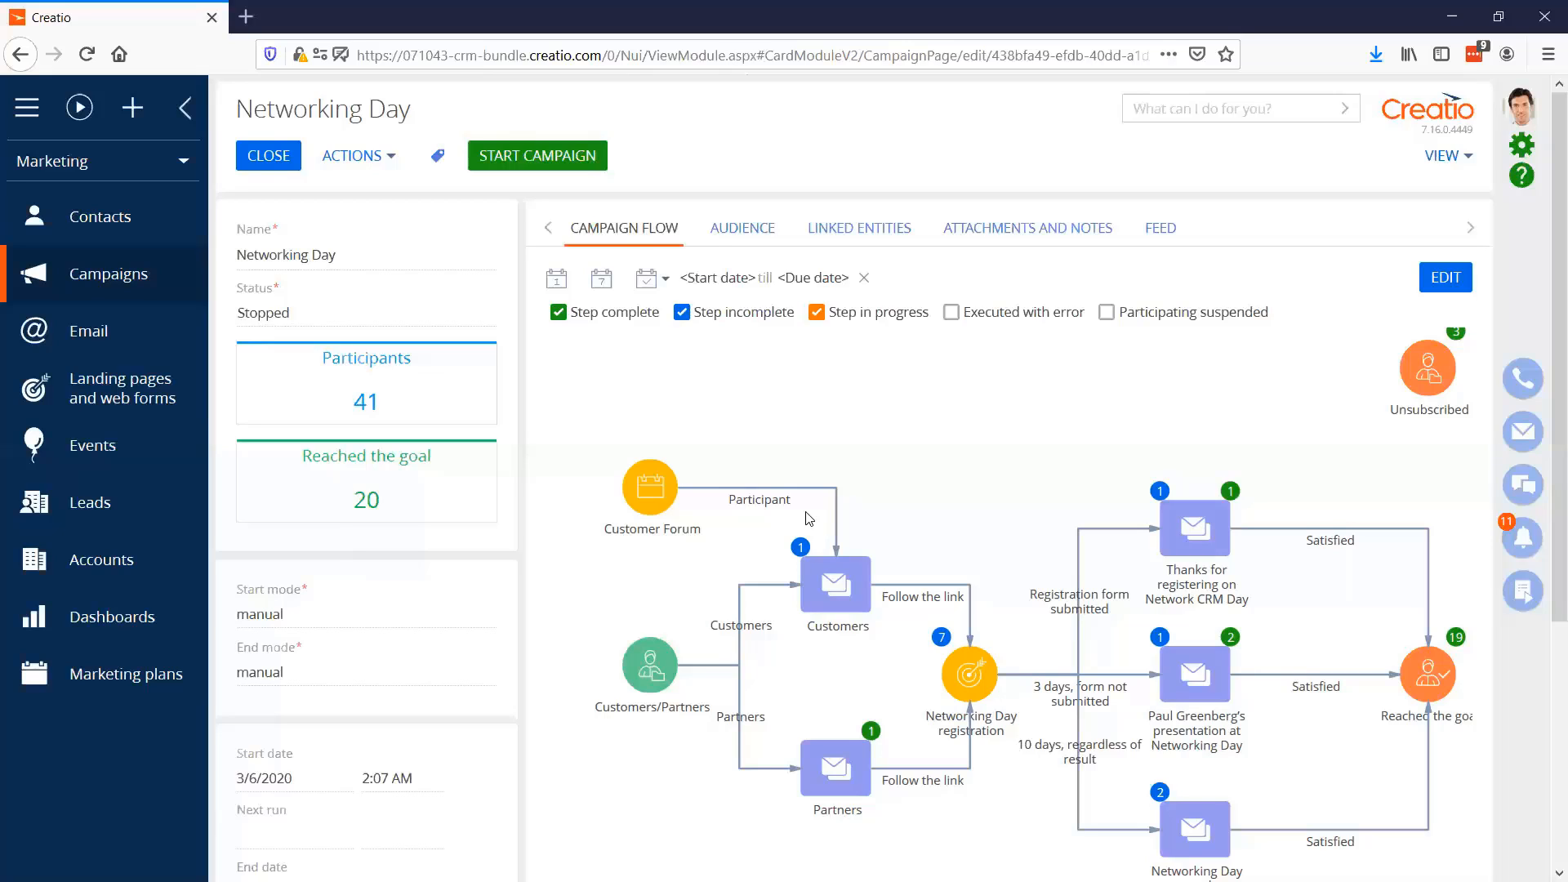
Close the Networking Day campaign, open the Event Follow-up campaign, and open its flow for editing in the campaign designer
{"action": "left_click", "coordinate": [245, 161]}
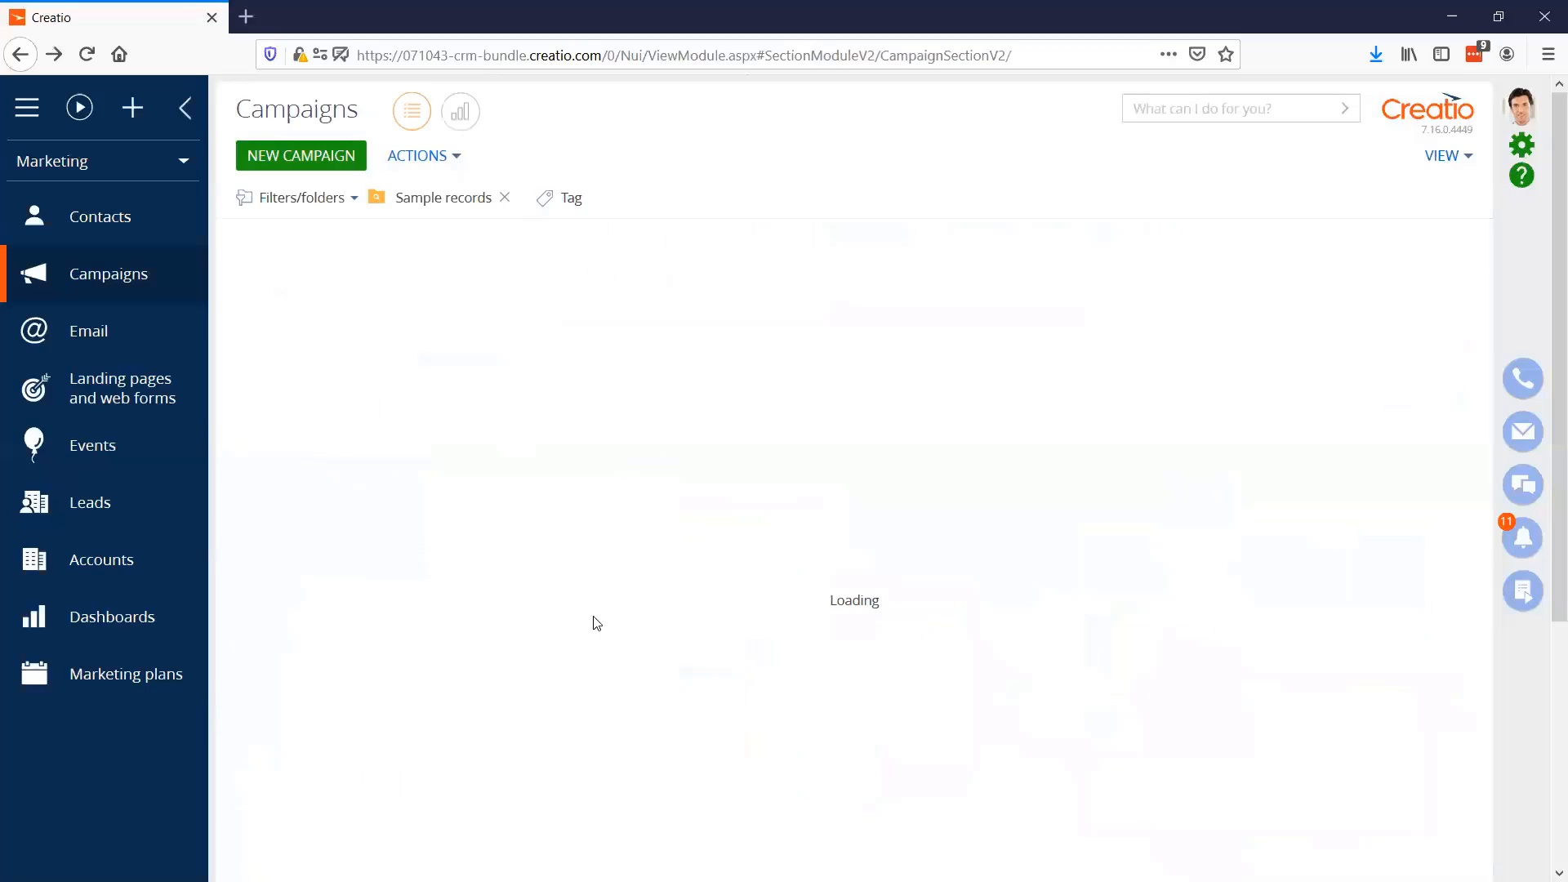
{"action": "left_click", "coordinate": [395, 464]}
{"action": "left_click", "coordinate": [271, 519]}
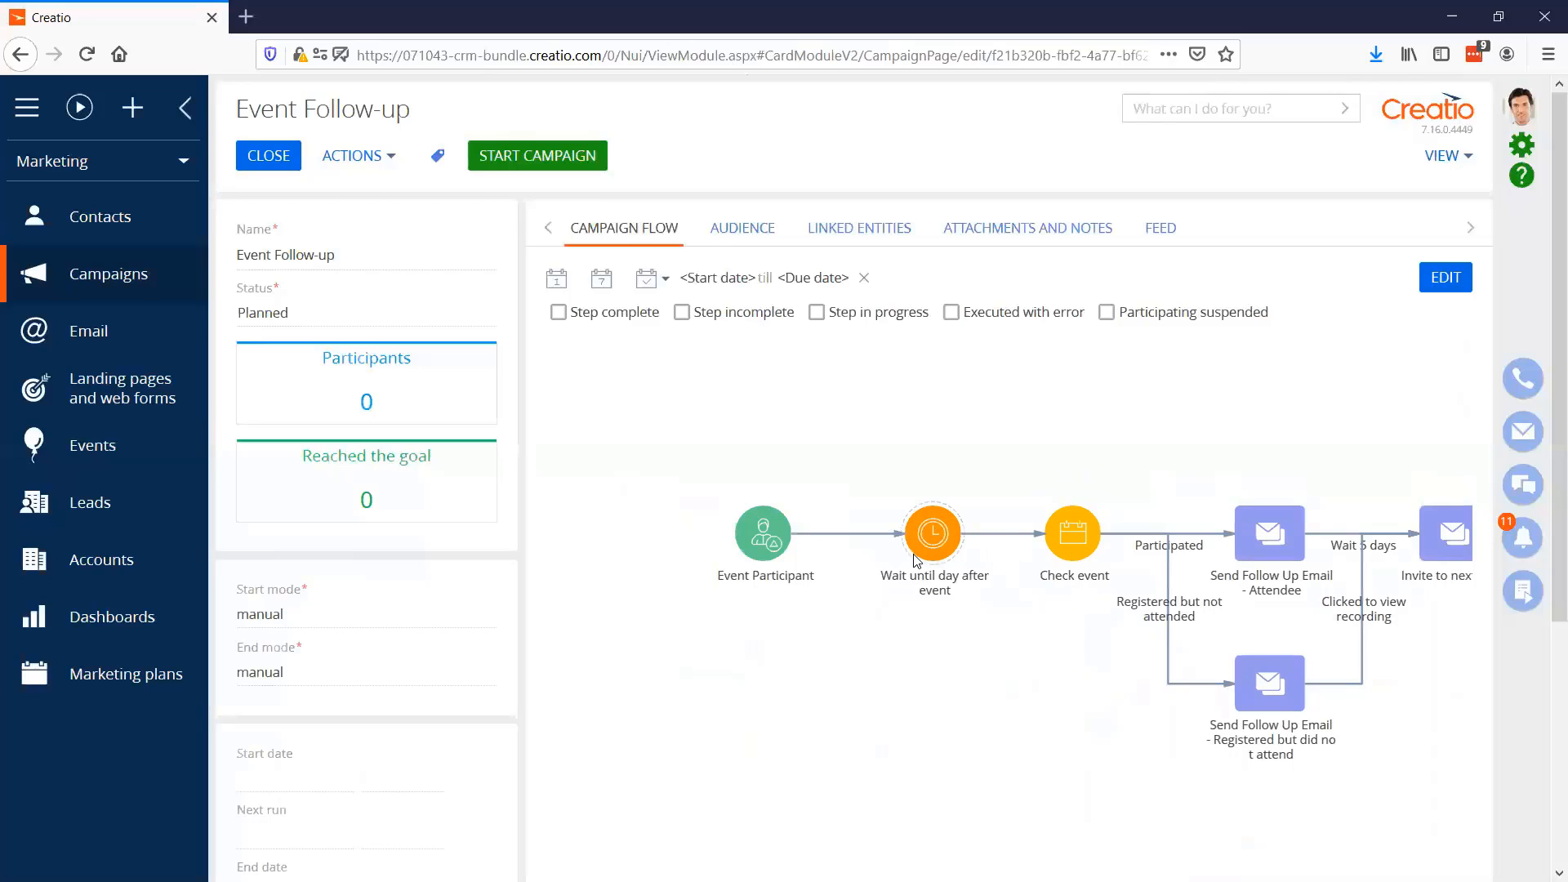
{"action": "left_click", "coordinate": [1443, 282]}
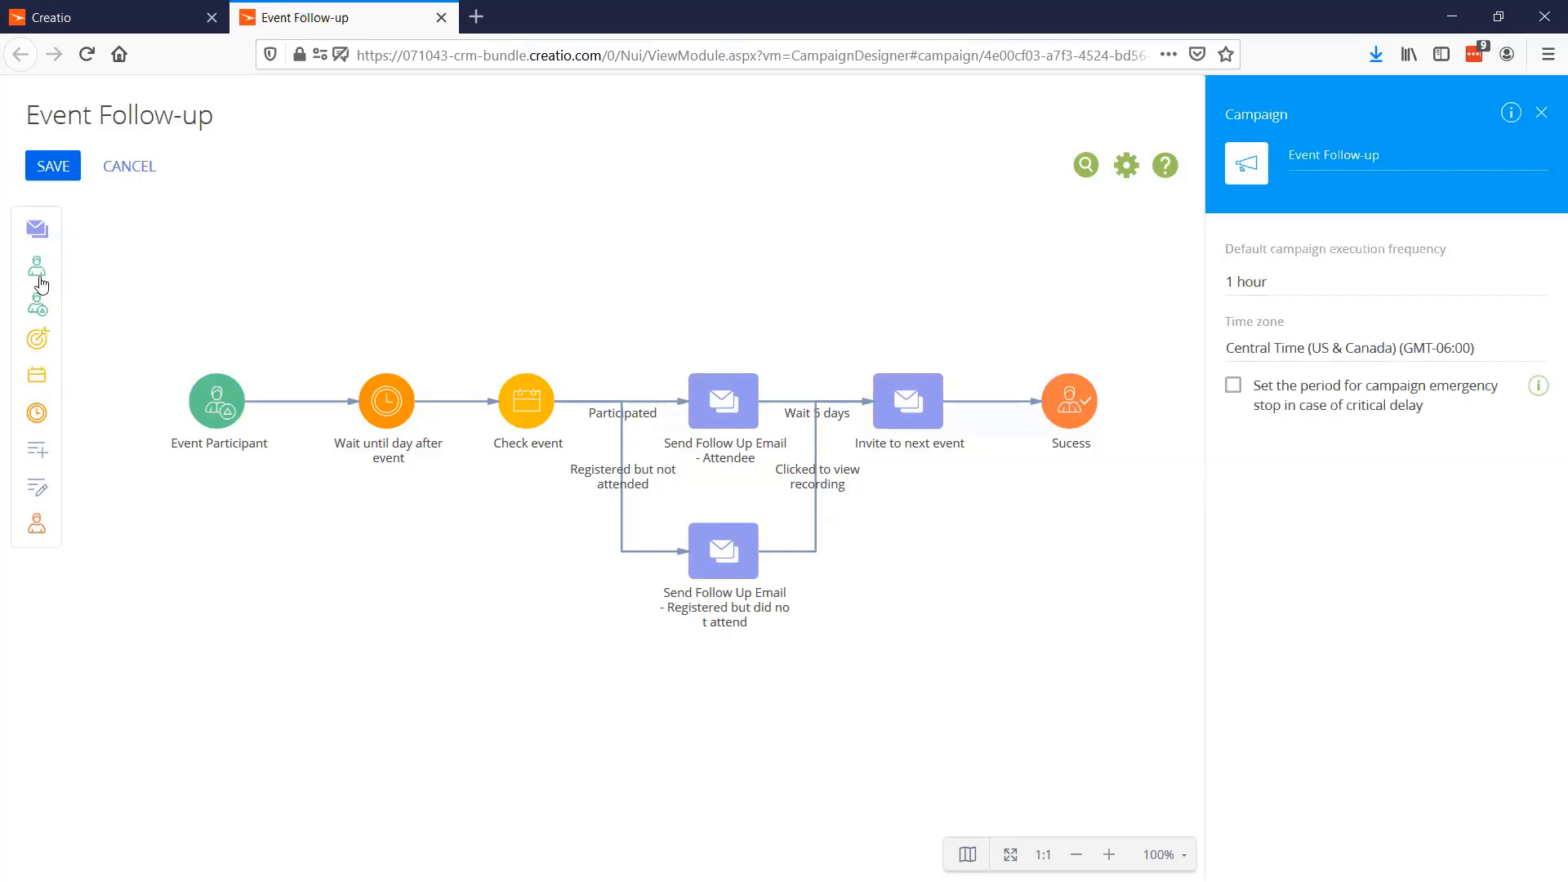
Place an Add from folder element above the campaign flow and compare its settings with those of the Event Participant element
{"action": "left_click_drag", "start_coordinate": [41, 284], "coordinate": [334, 288]}
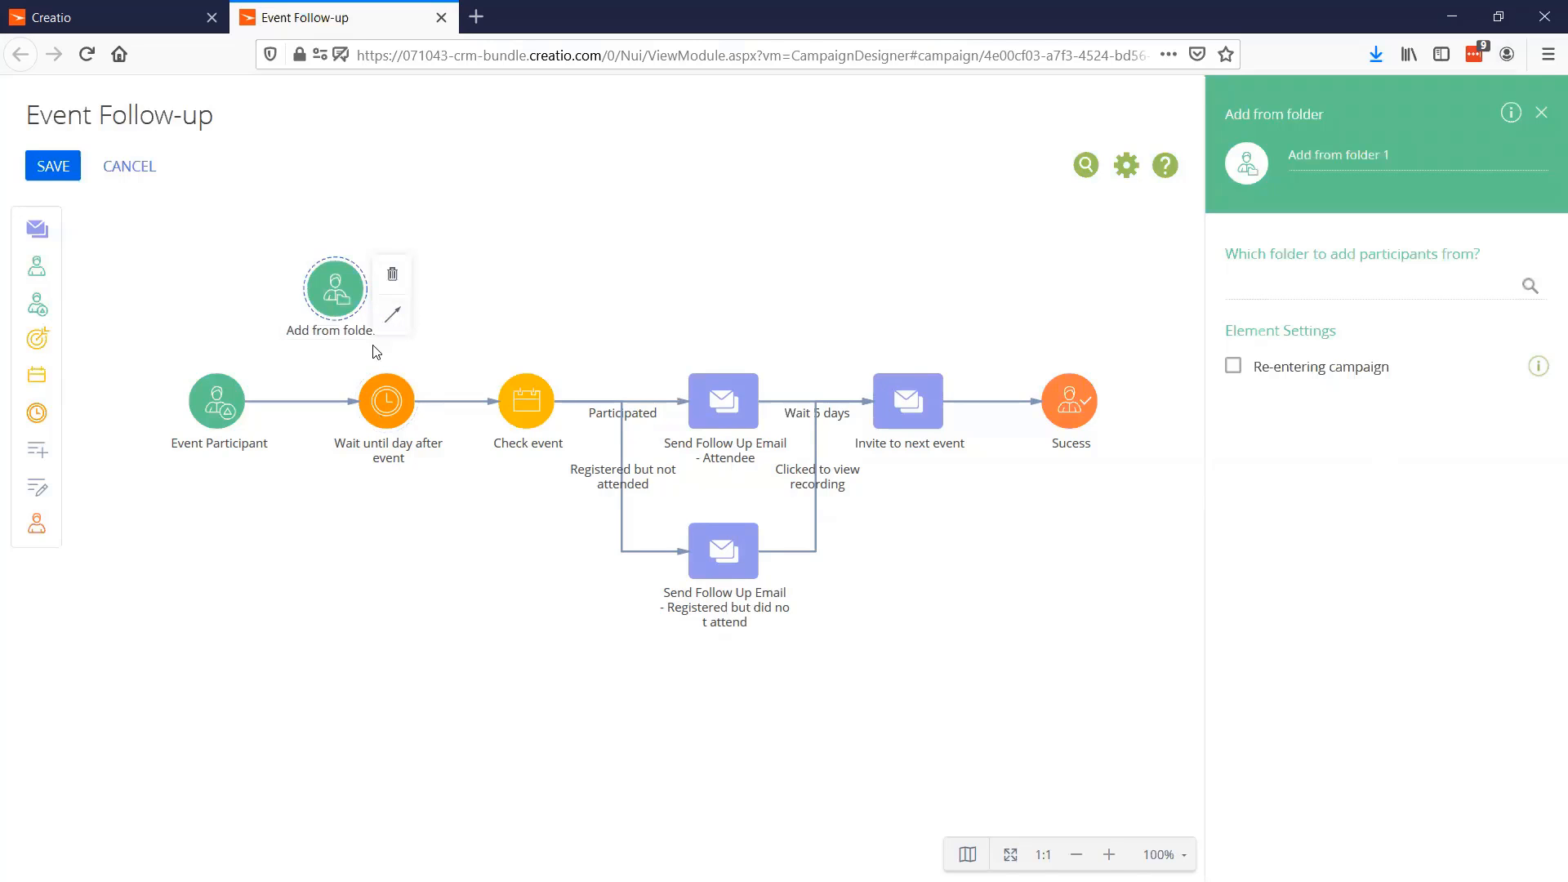
{"action": "left_click", "coordinate": [254, 298]}
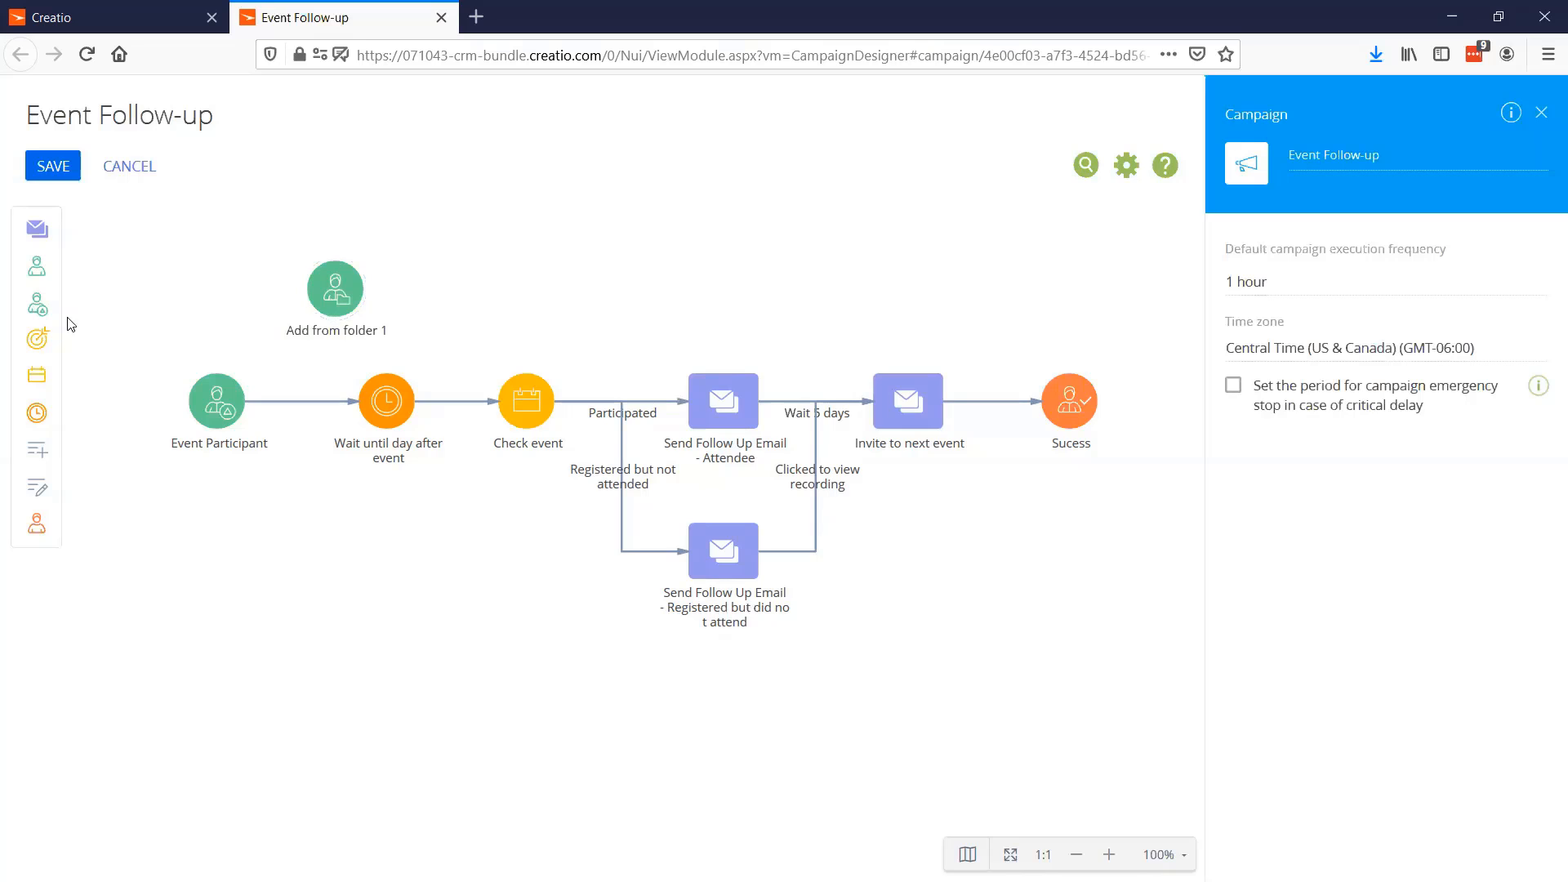
{"action": "left_click", "coordinate": [212, 400]}
{"action": "left_click", "coordinate": [342, 295]}
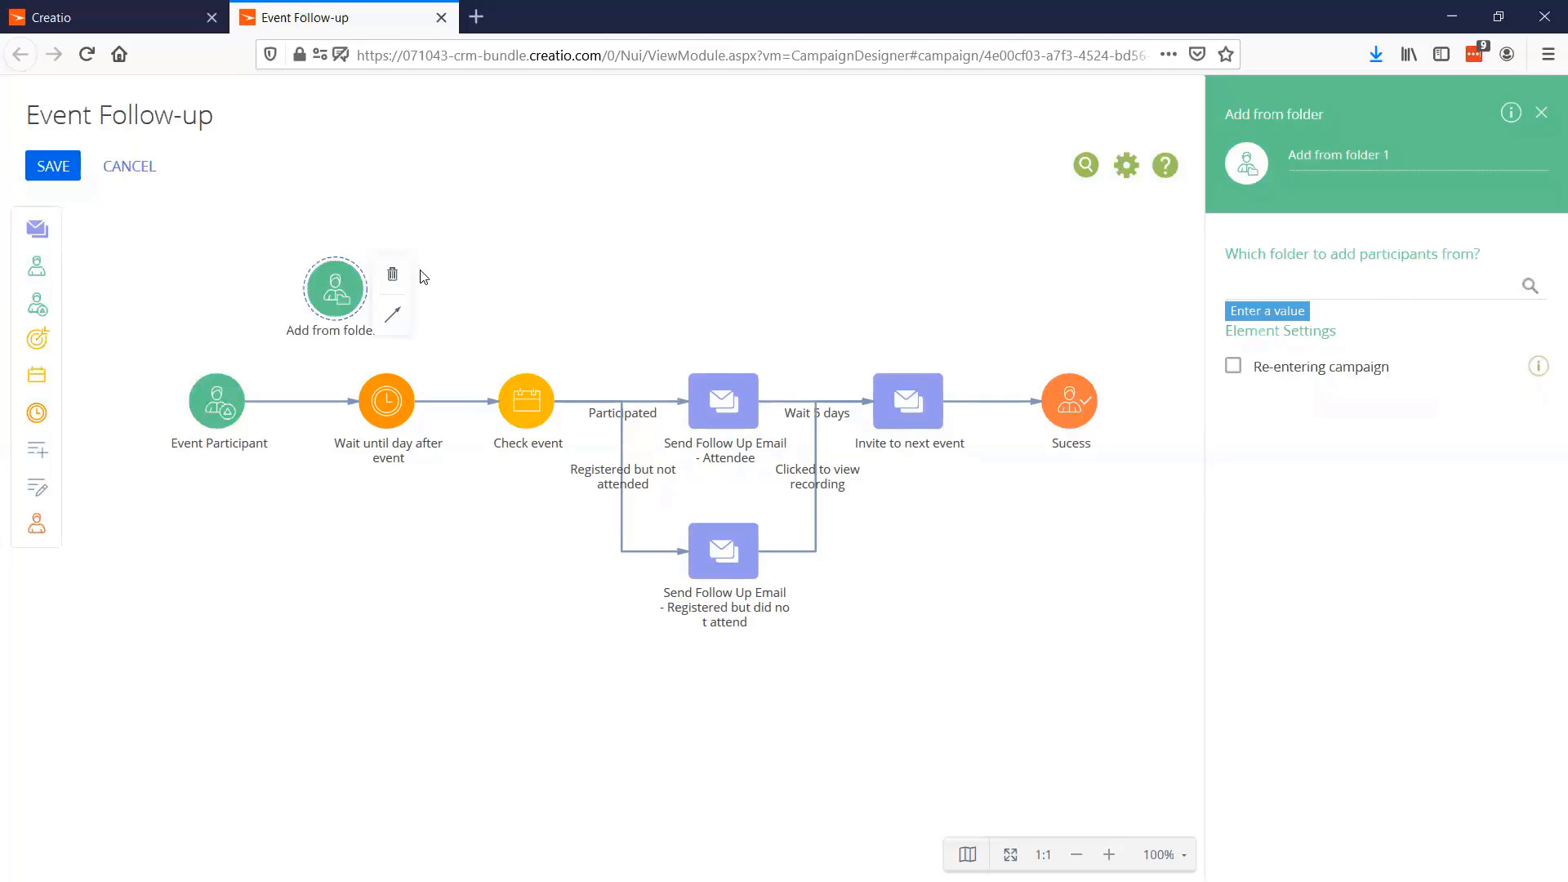
{"action": "left_click", "coordinate": [216, 409]}
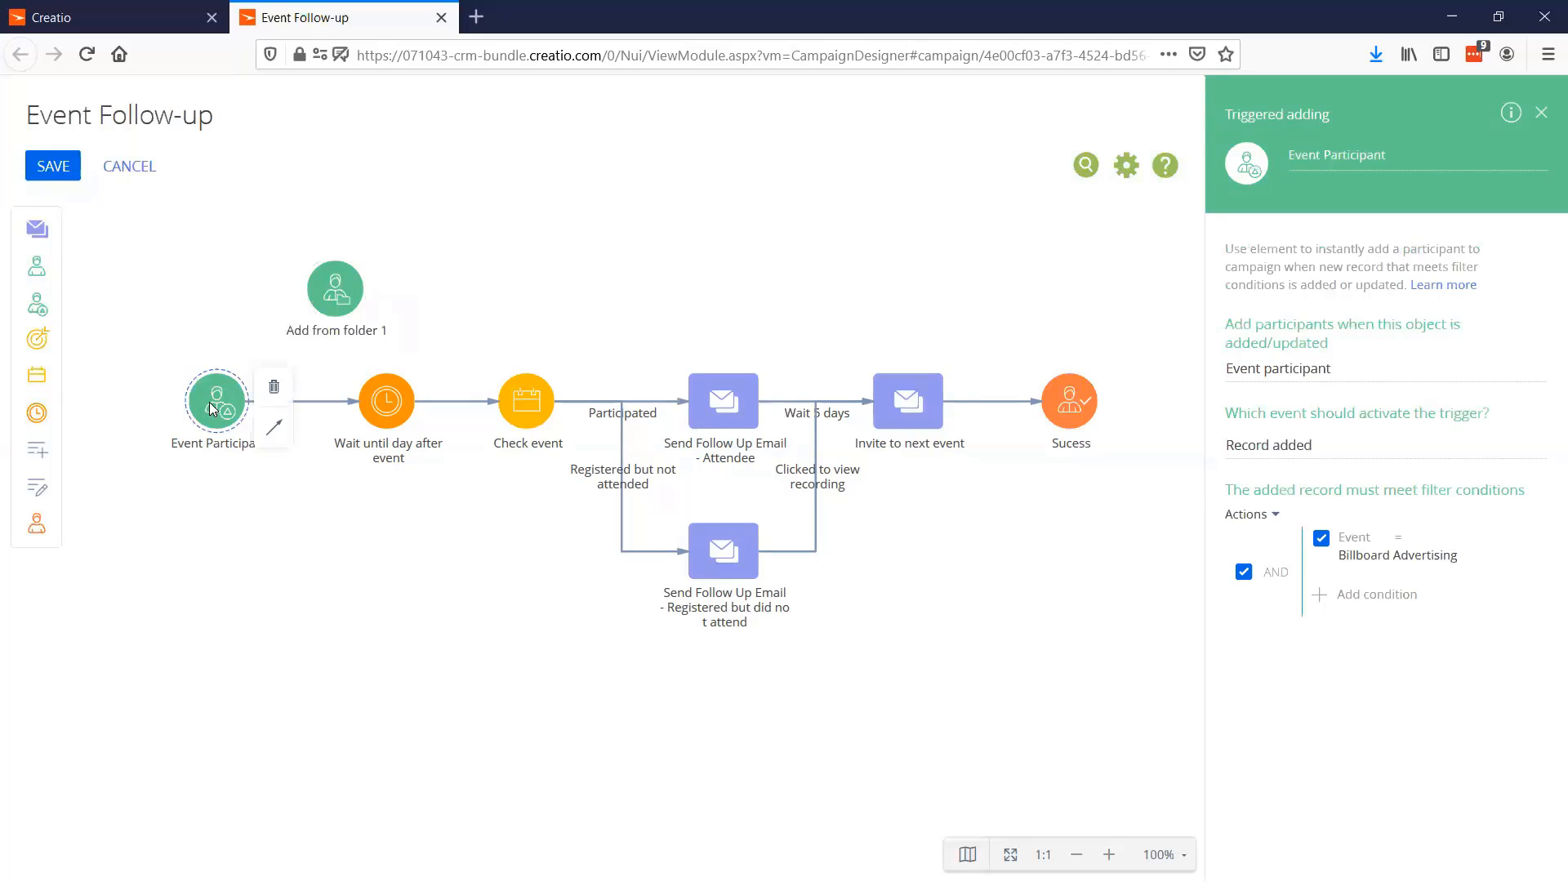
{"action": "left_click", "coordinate": [351, 286]}
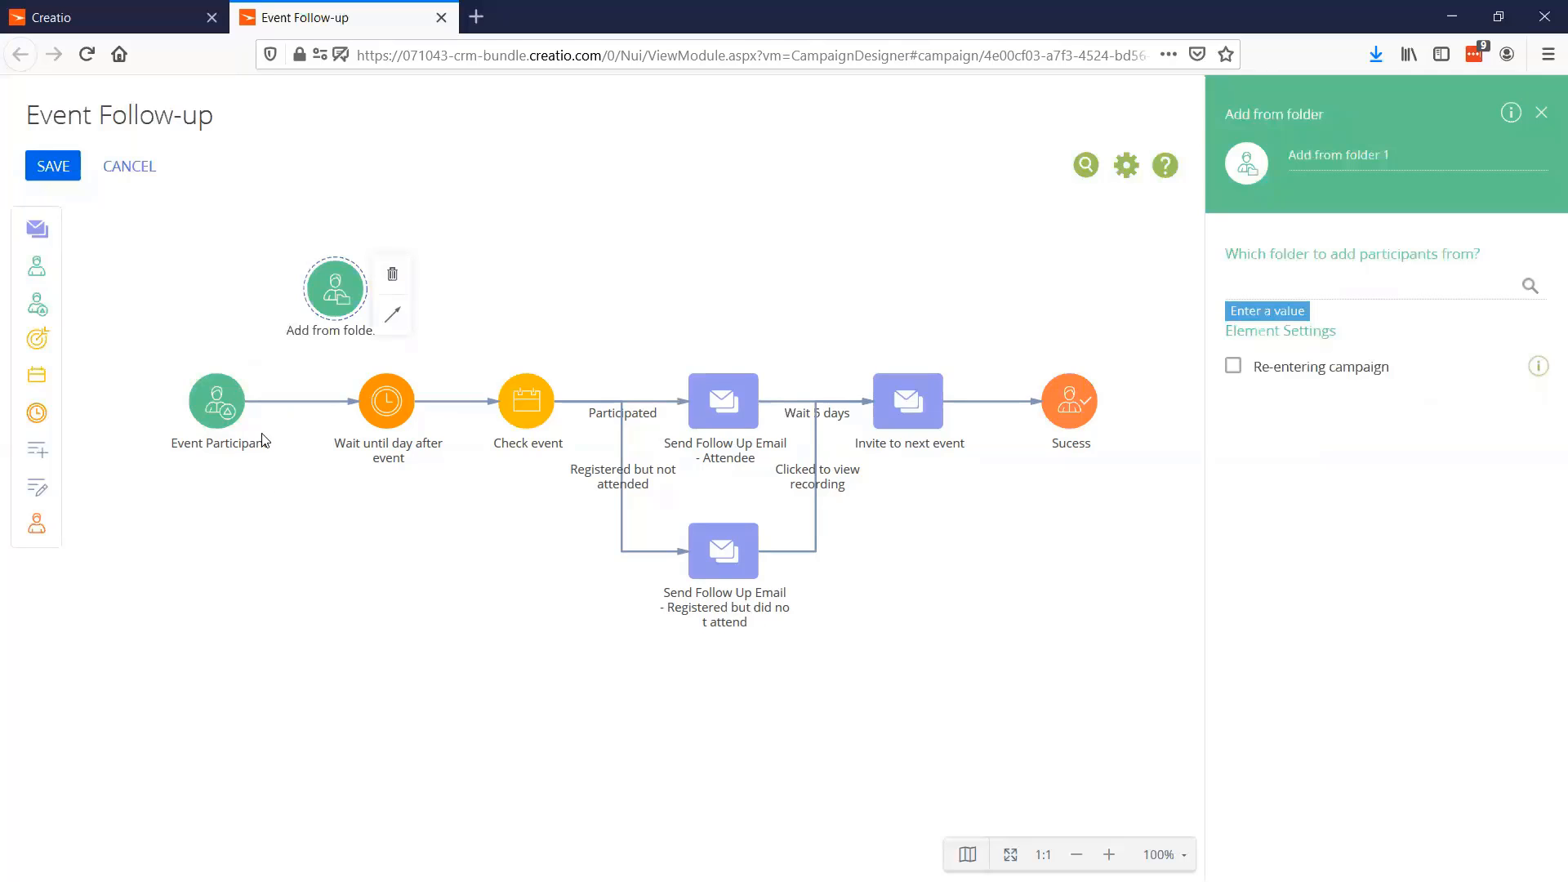
Examine the Event Participant element's options for which event activates the trigger, without changing the selection
{"action": "left_click", "coordinate": [226, 416]}
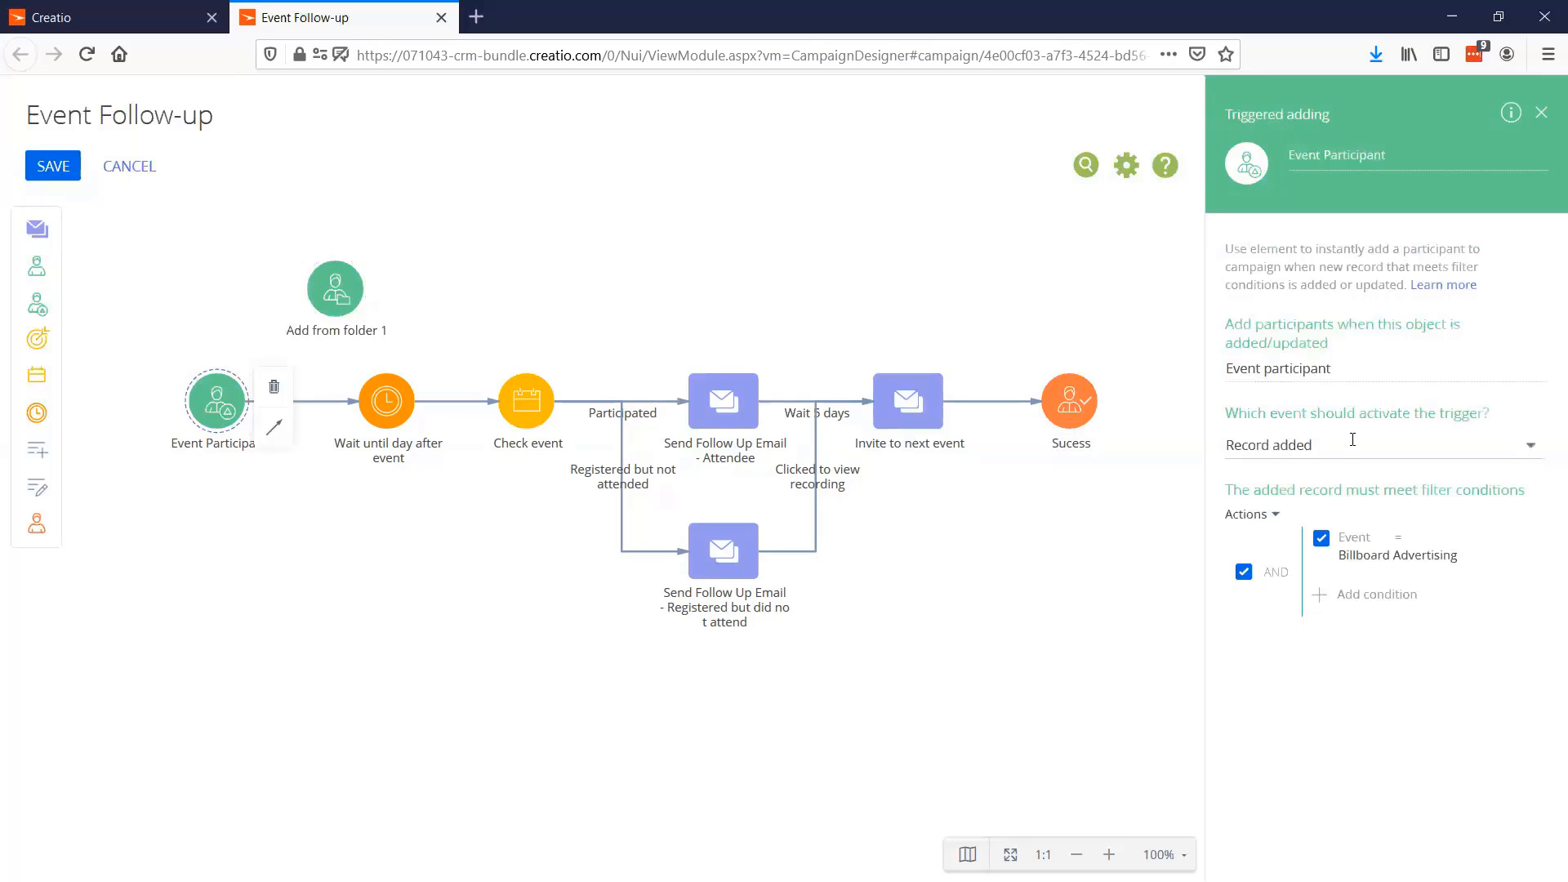
{"action": "left_click", "coordinate": [1359, 451]}
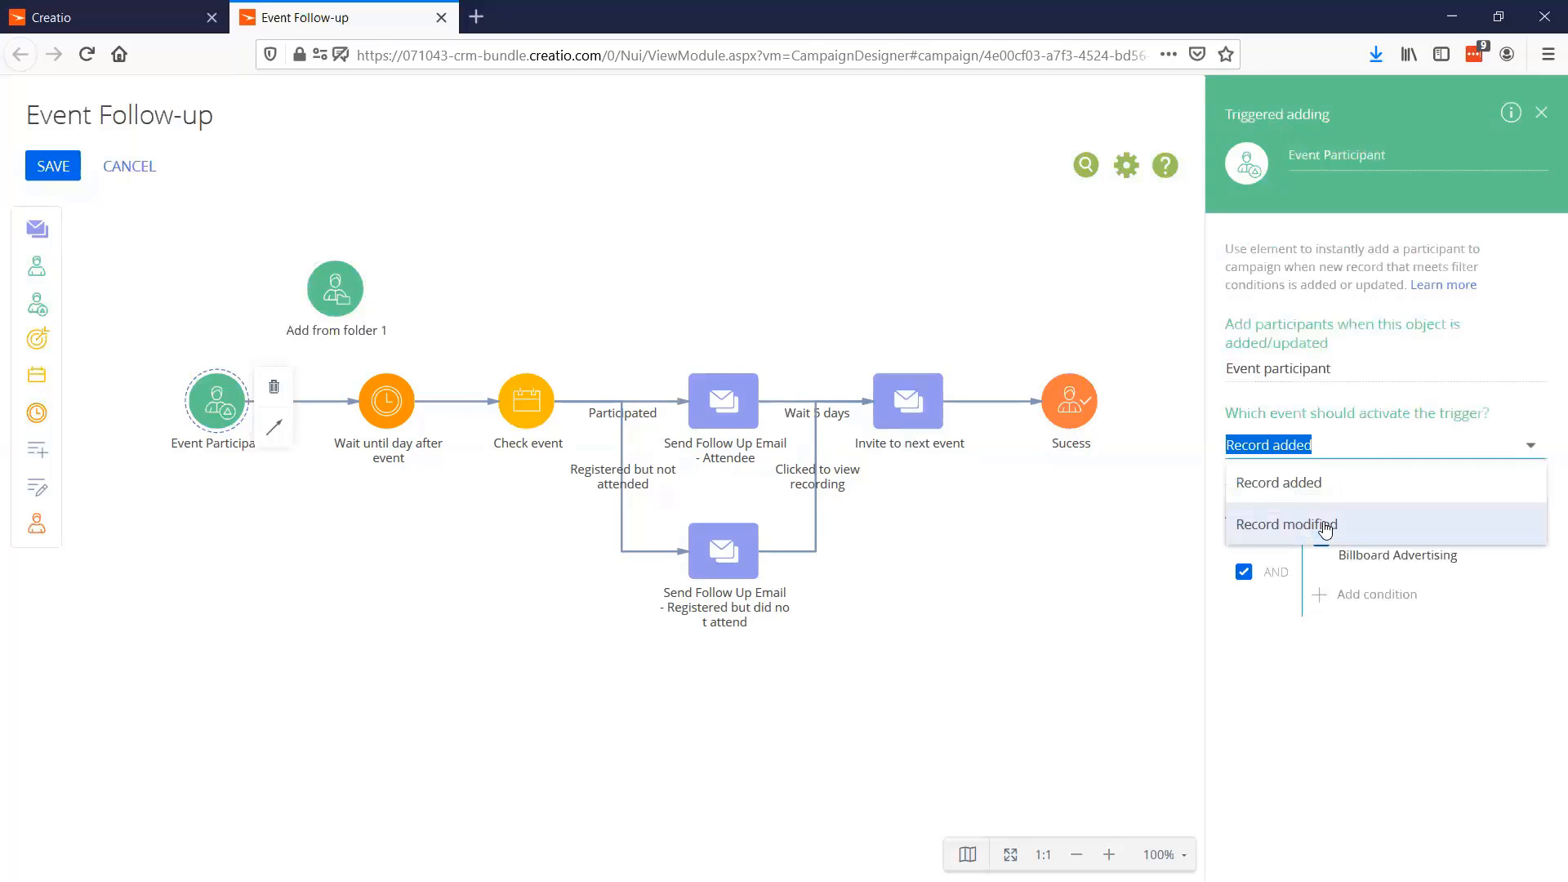
{"action": "left_click", "coordinate": [1403, 552]}
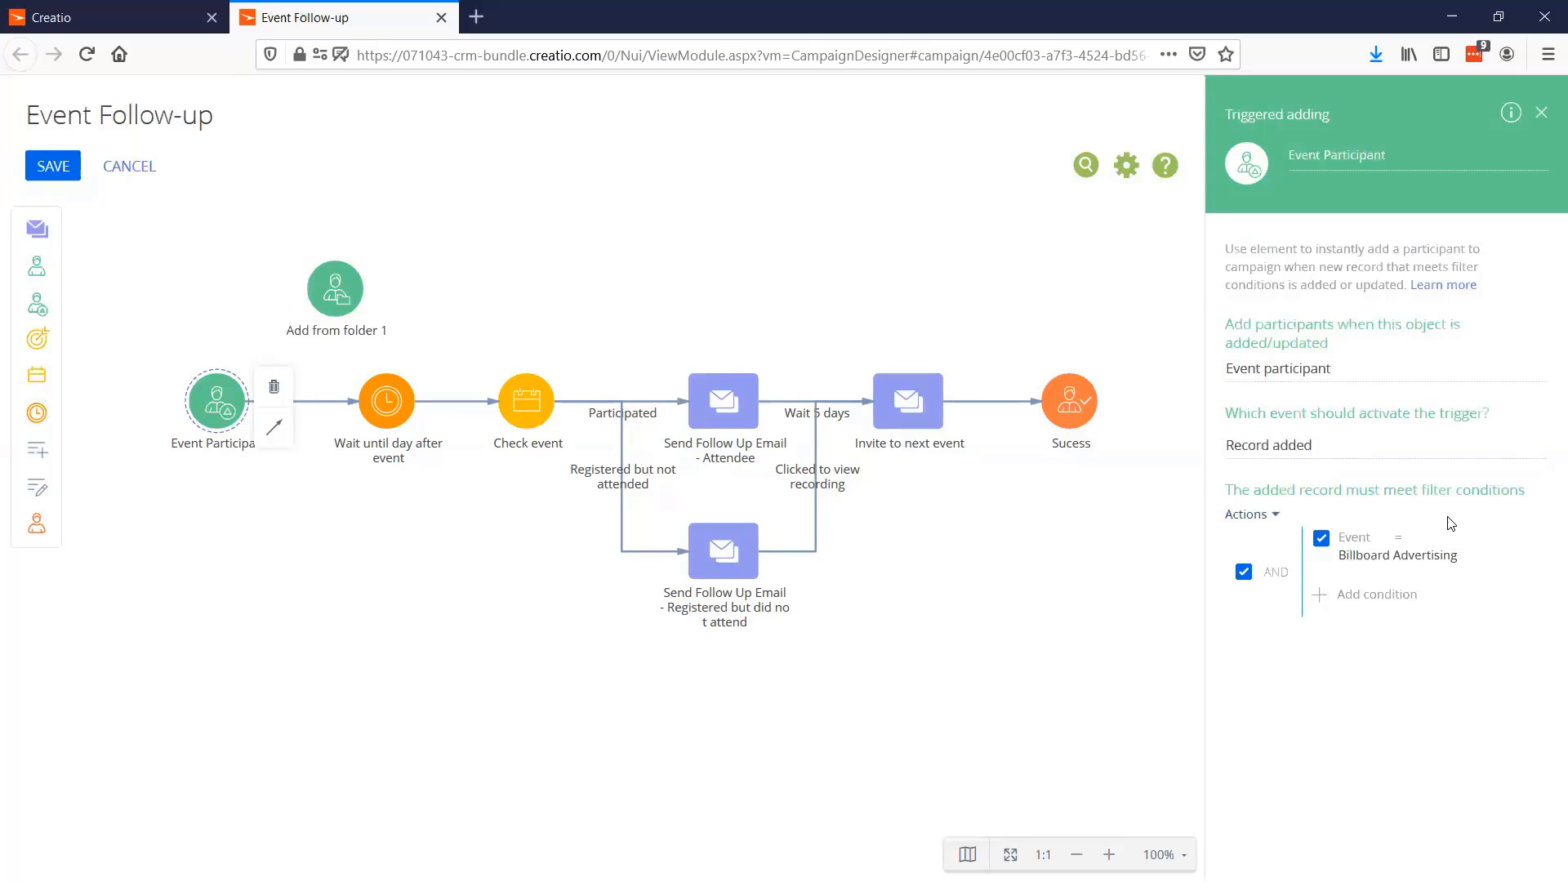
Delete the Add from folder element from the campaign flow
{"action": "left_click", "coordinate": [355, 296]}
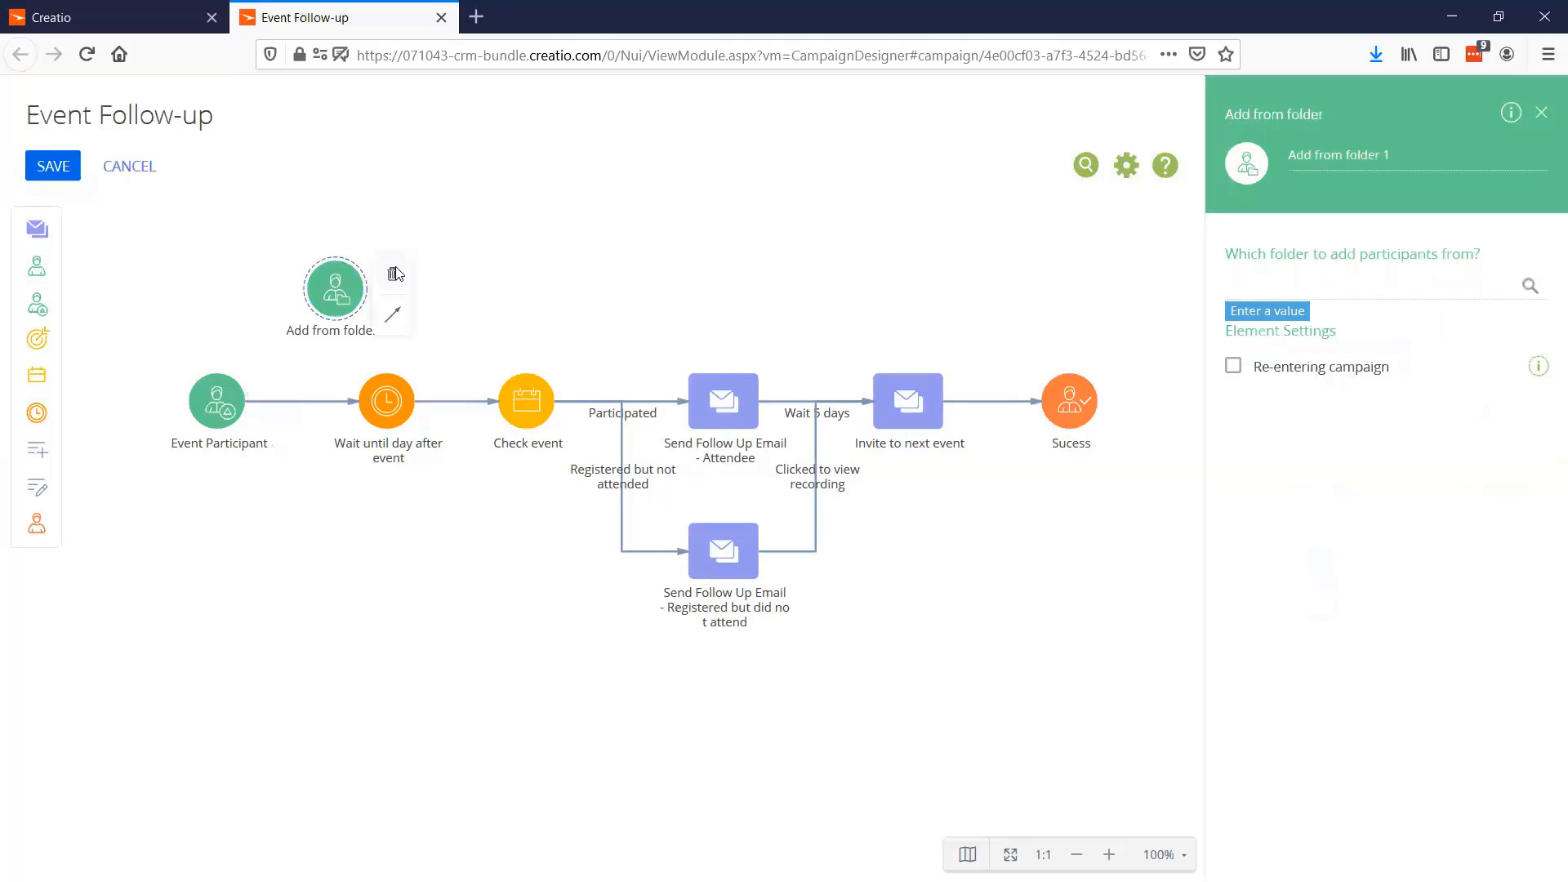
{"action": "left_click", "coordinate": [393, 275]}
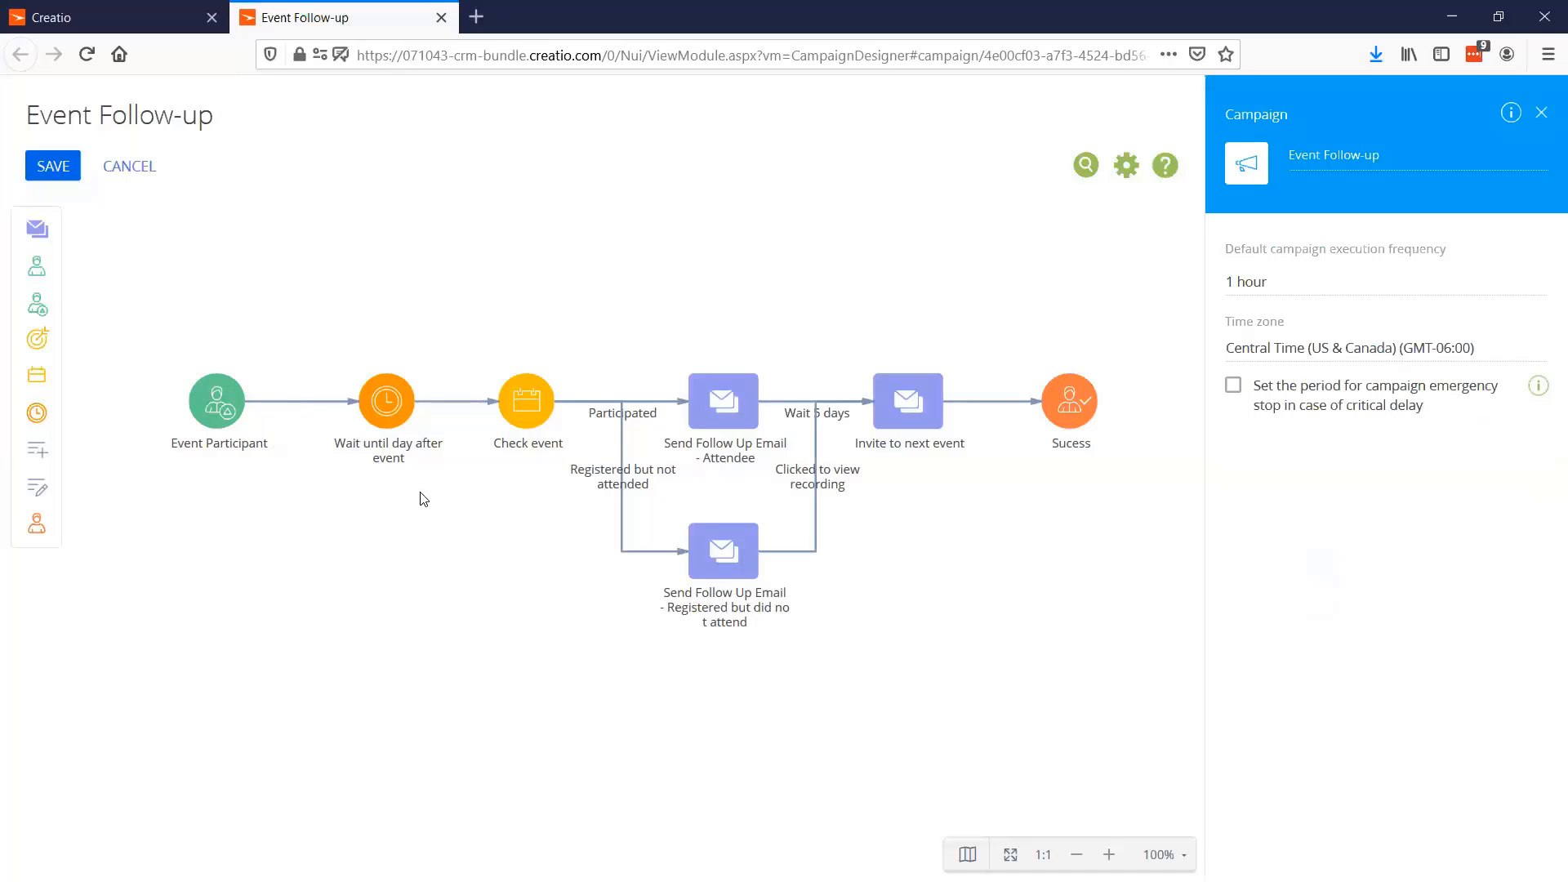
Review the "Wait 5 days" condition flow and its delay unit options without changing them
{"action": "left_click", "coordinate": [776, 401]}
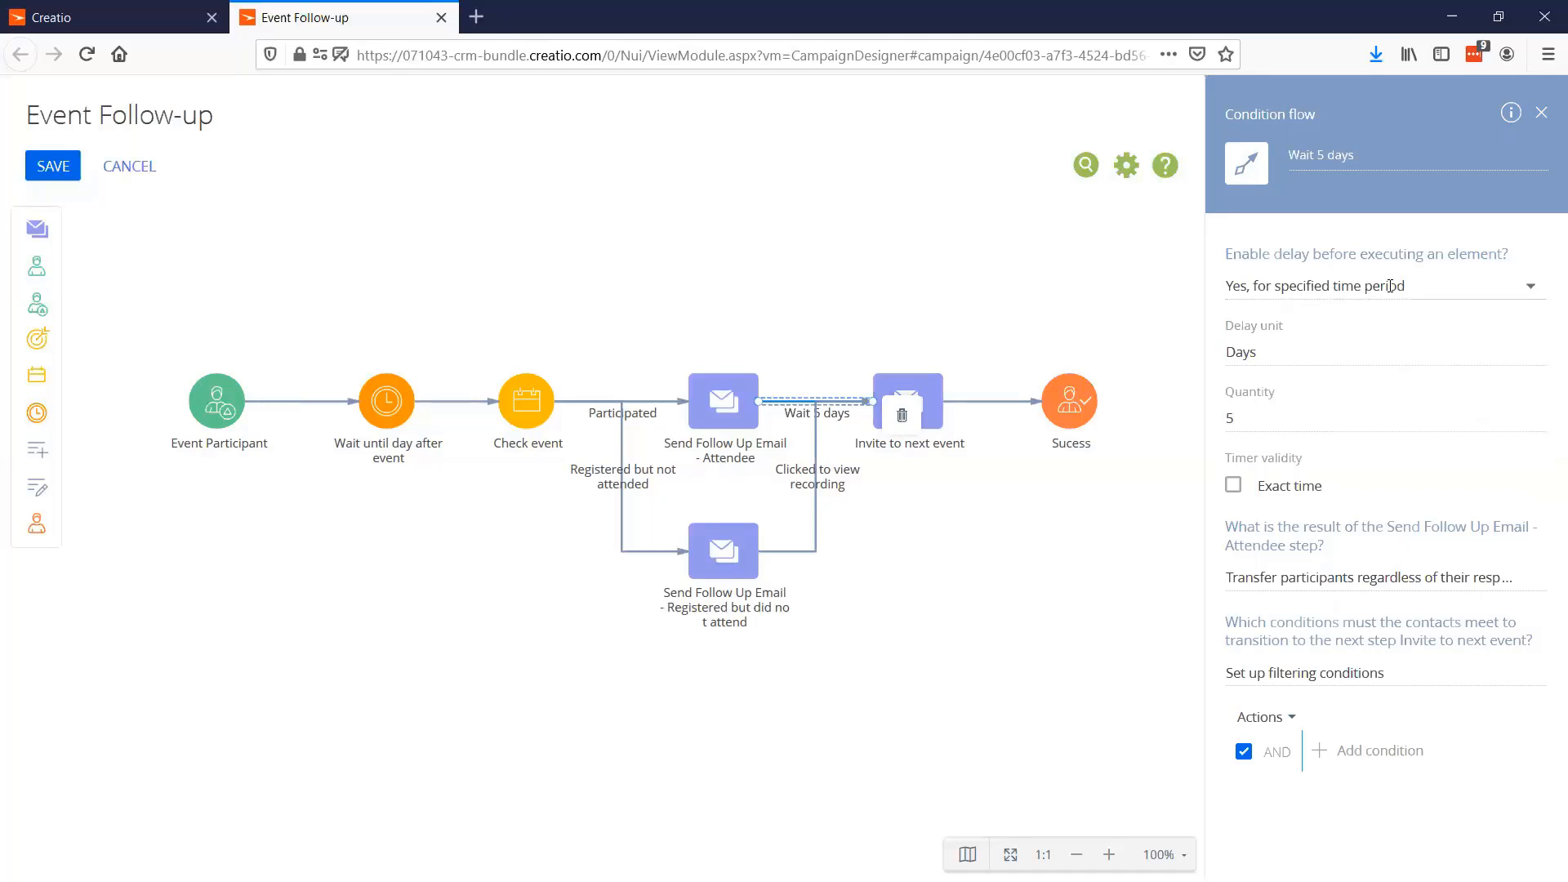
{"action": "left_click", "coordinate": [1269, 352]}
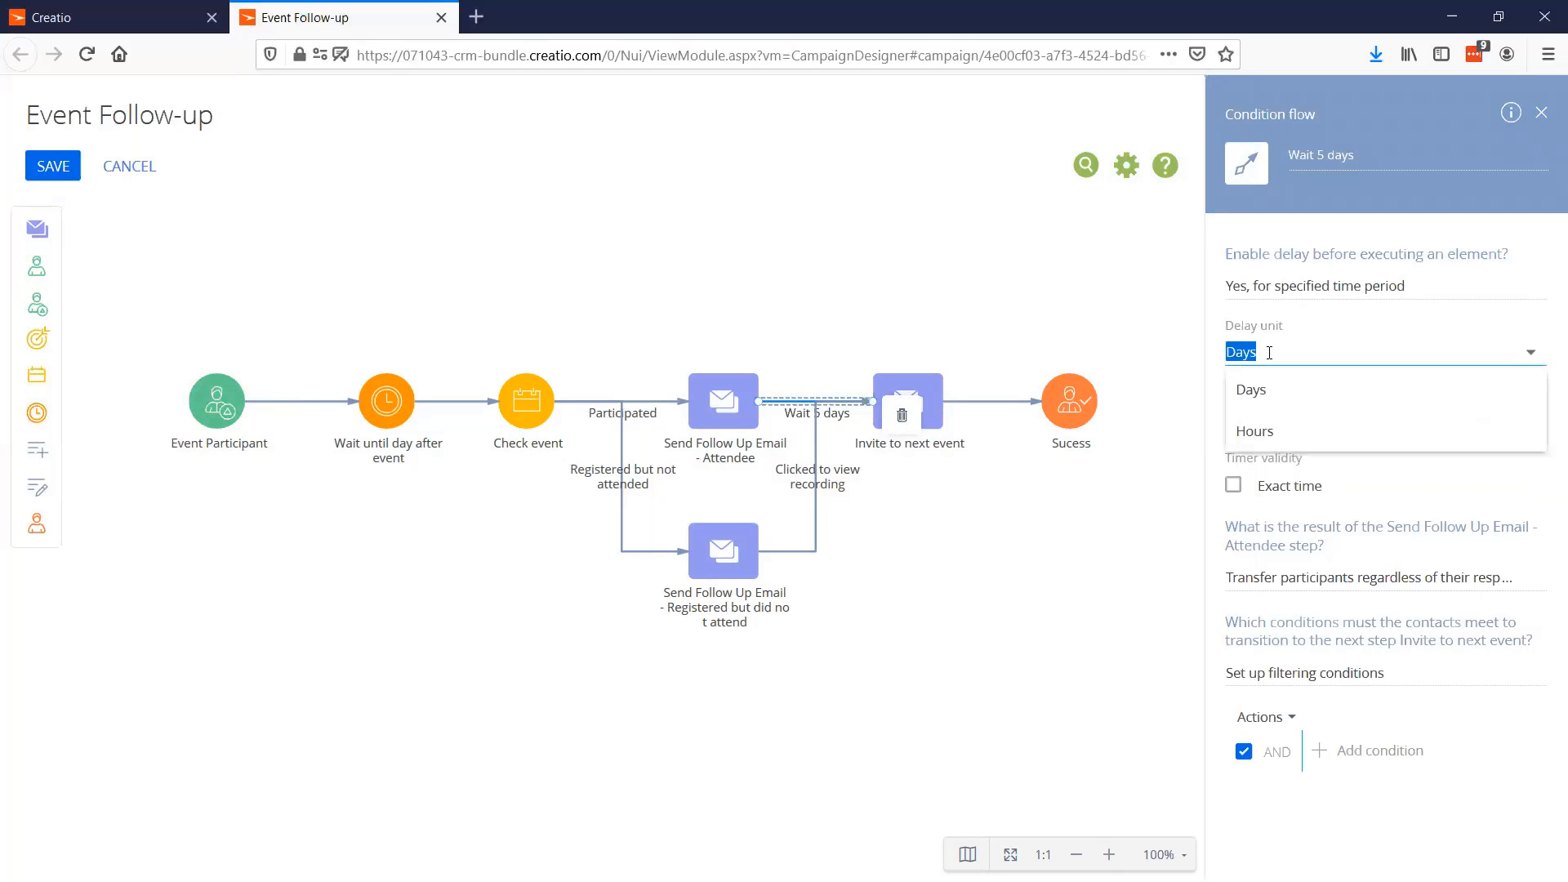
{"action": "left_click", "coordinate": [1220, 321]}
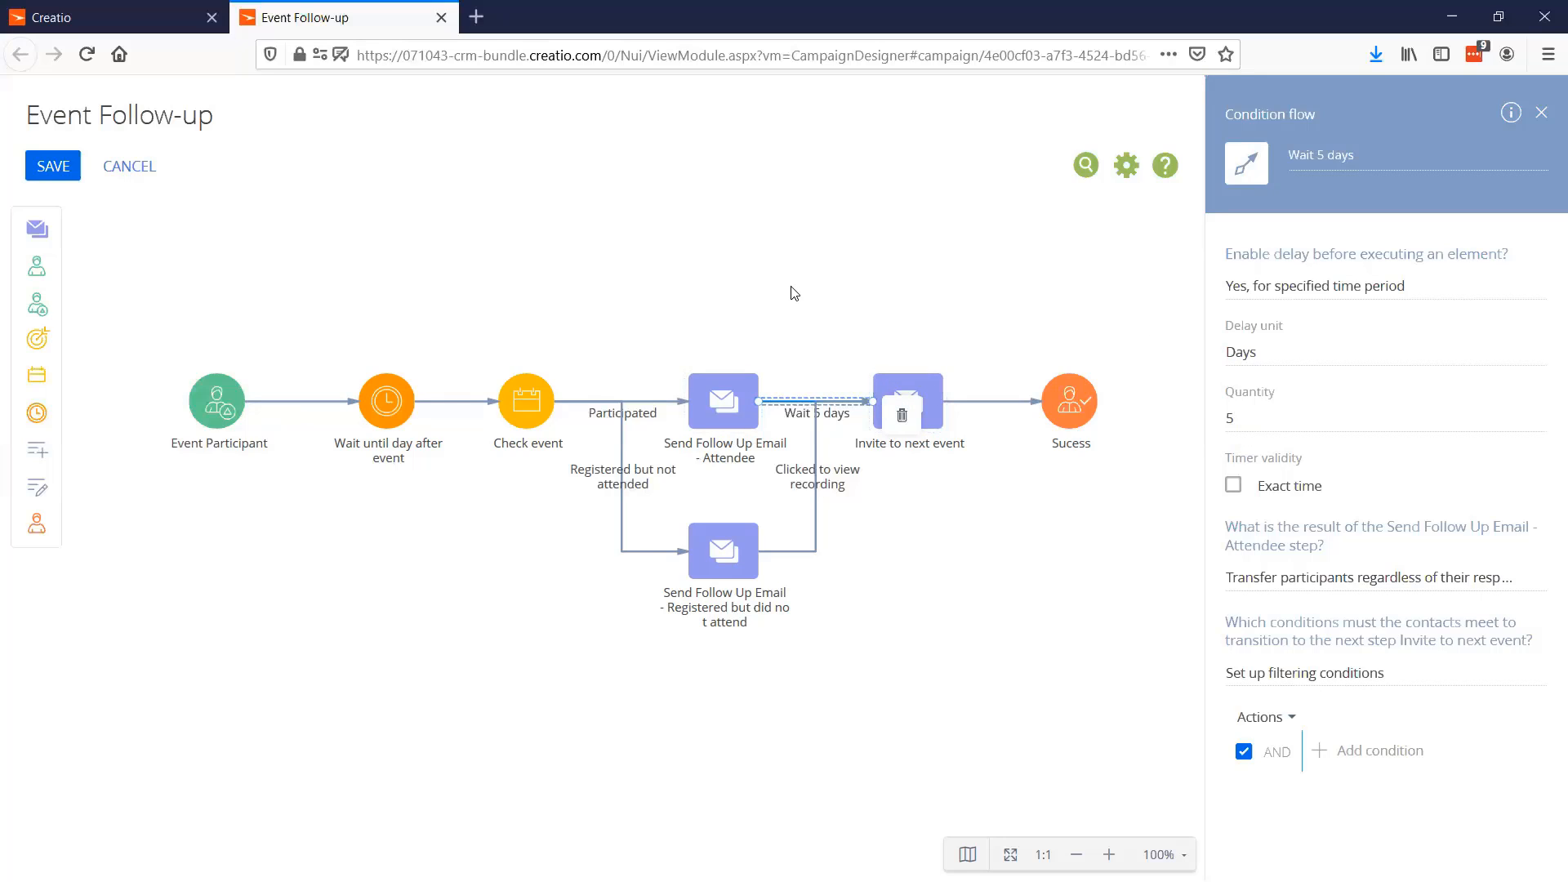
Try the Week frequency on the "Wait until day after event" timer, set it back to Once, and close the timer settings
{"action": "left_click", "coordinate": [379, 399]}
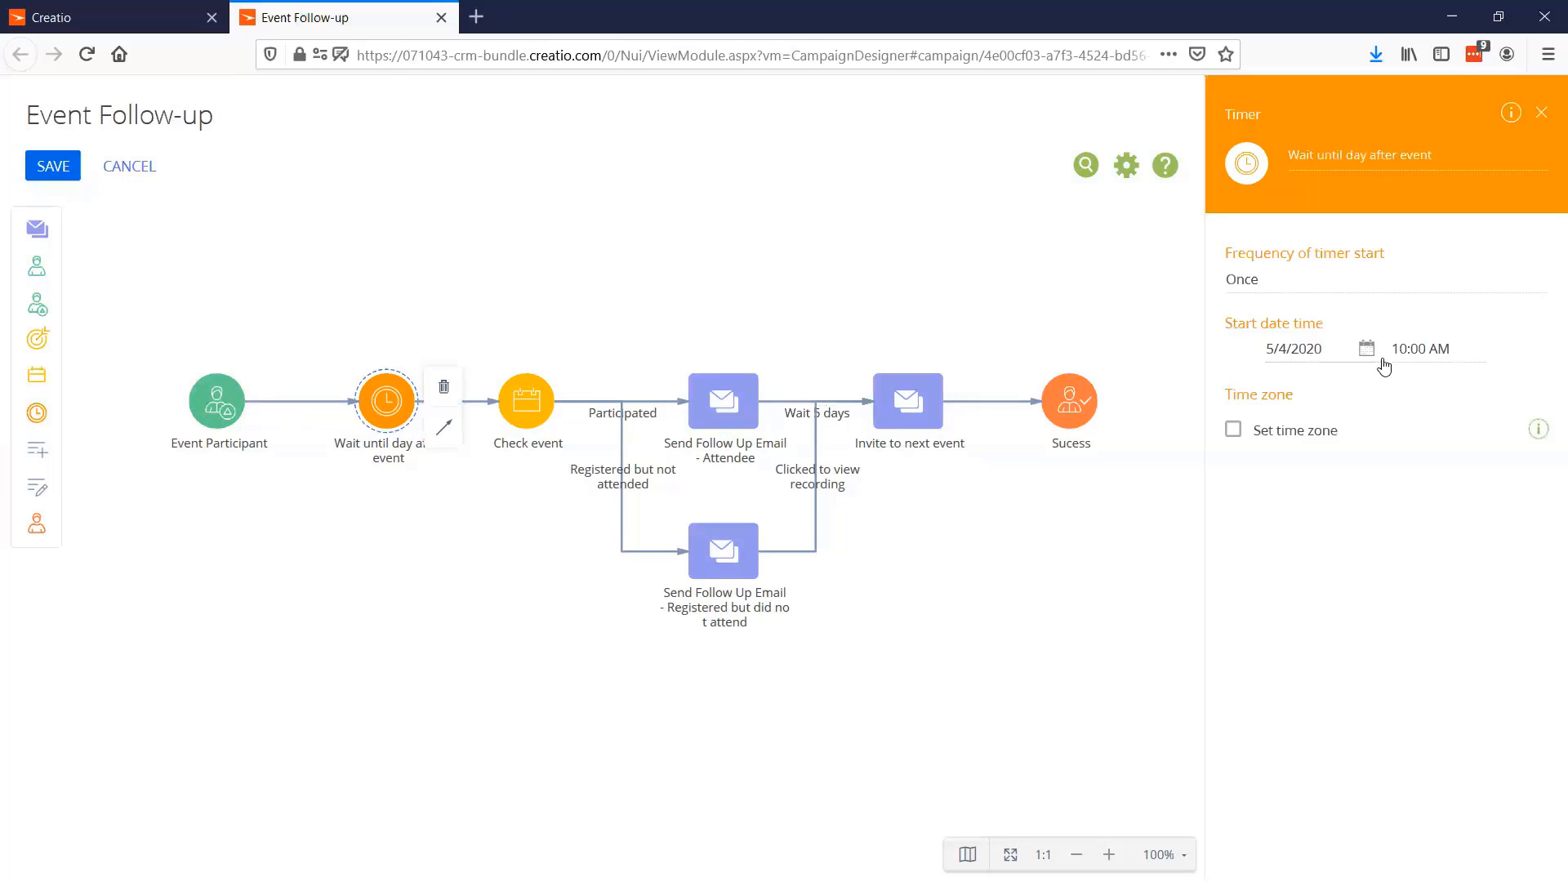
{"action": "left_click", "coordinate": [1310, 282]}
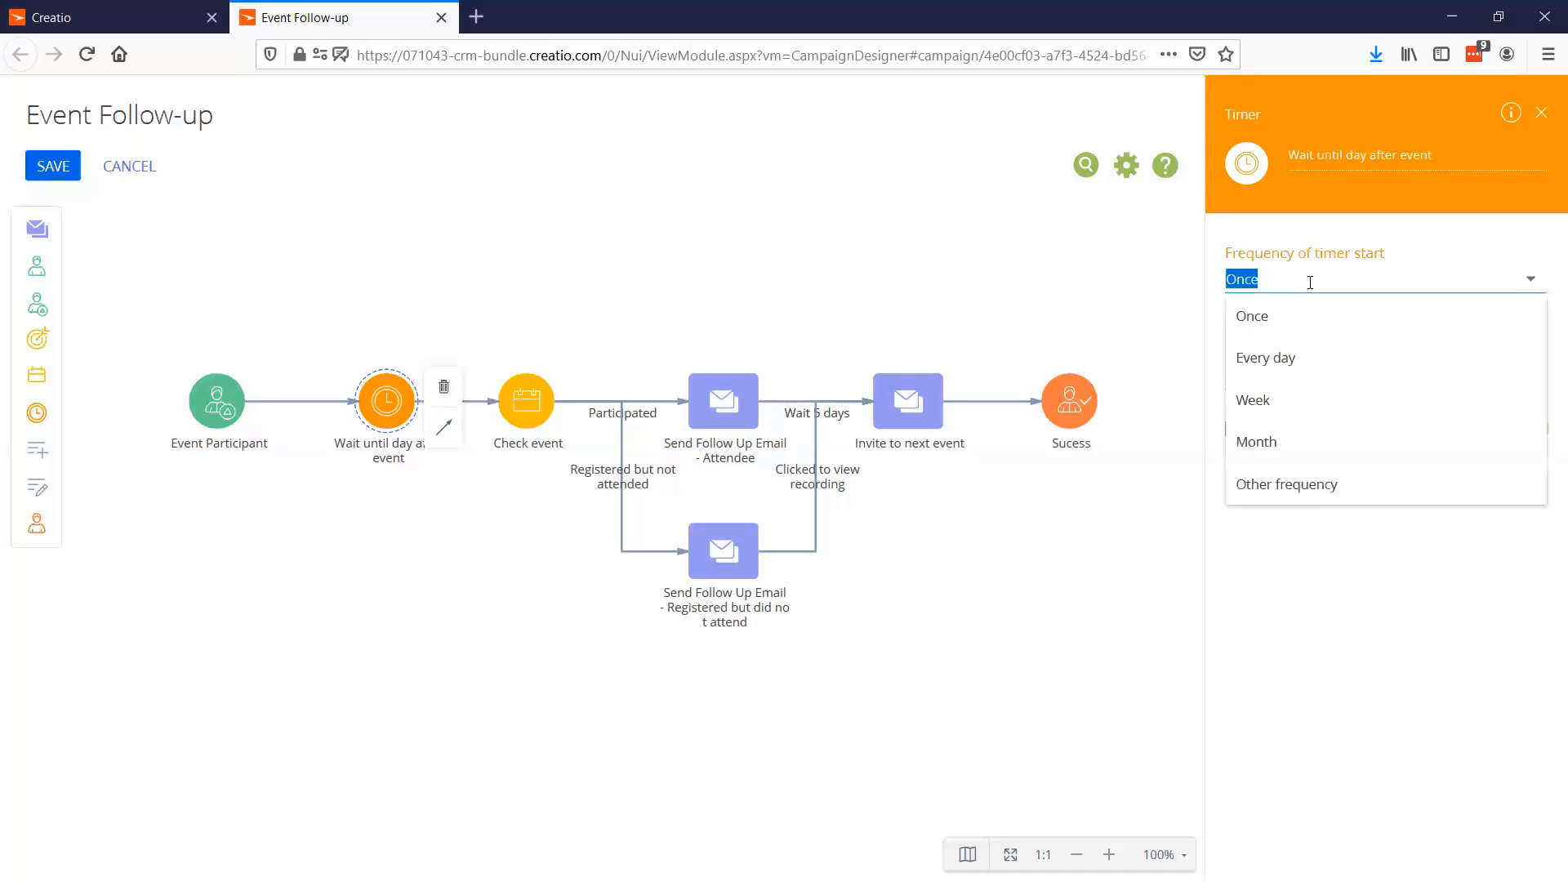
{"action": "left_click", "coordinate": [1283, 402]}
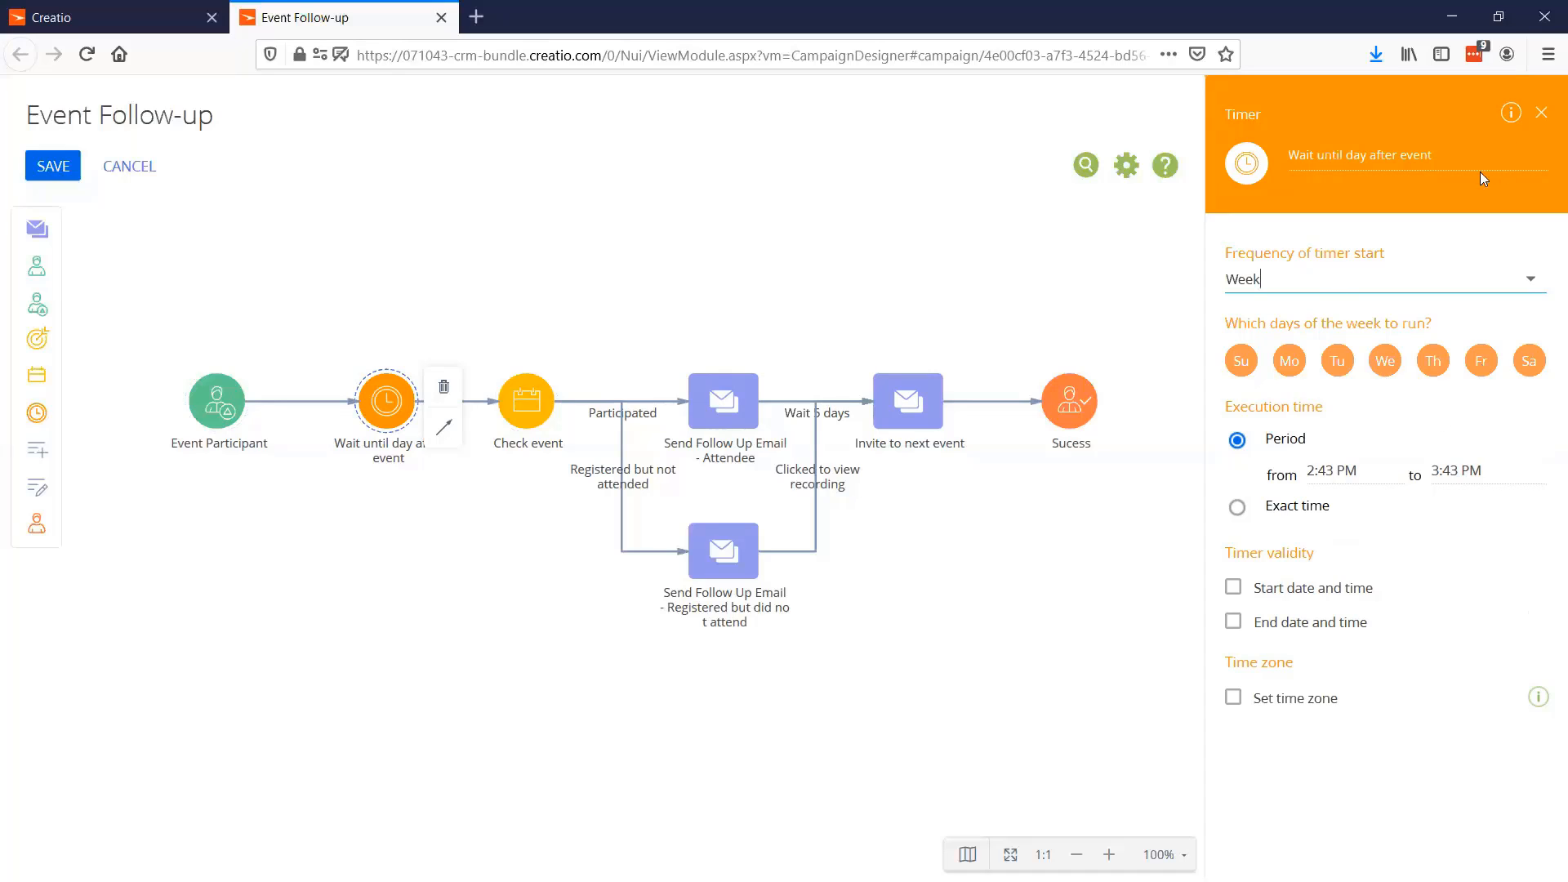
{"action": "left_click", "coordinate": [1351, 281]}
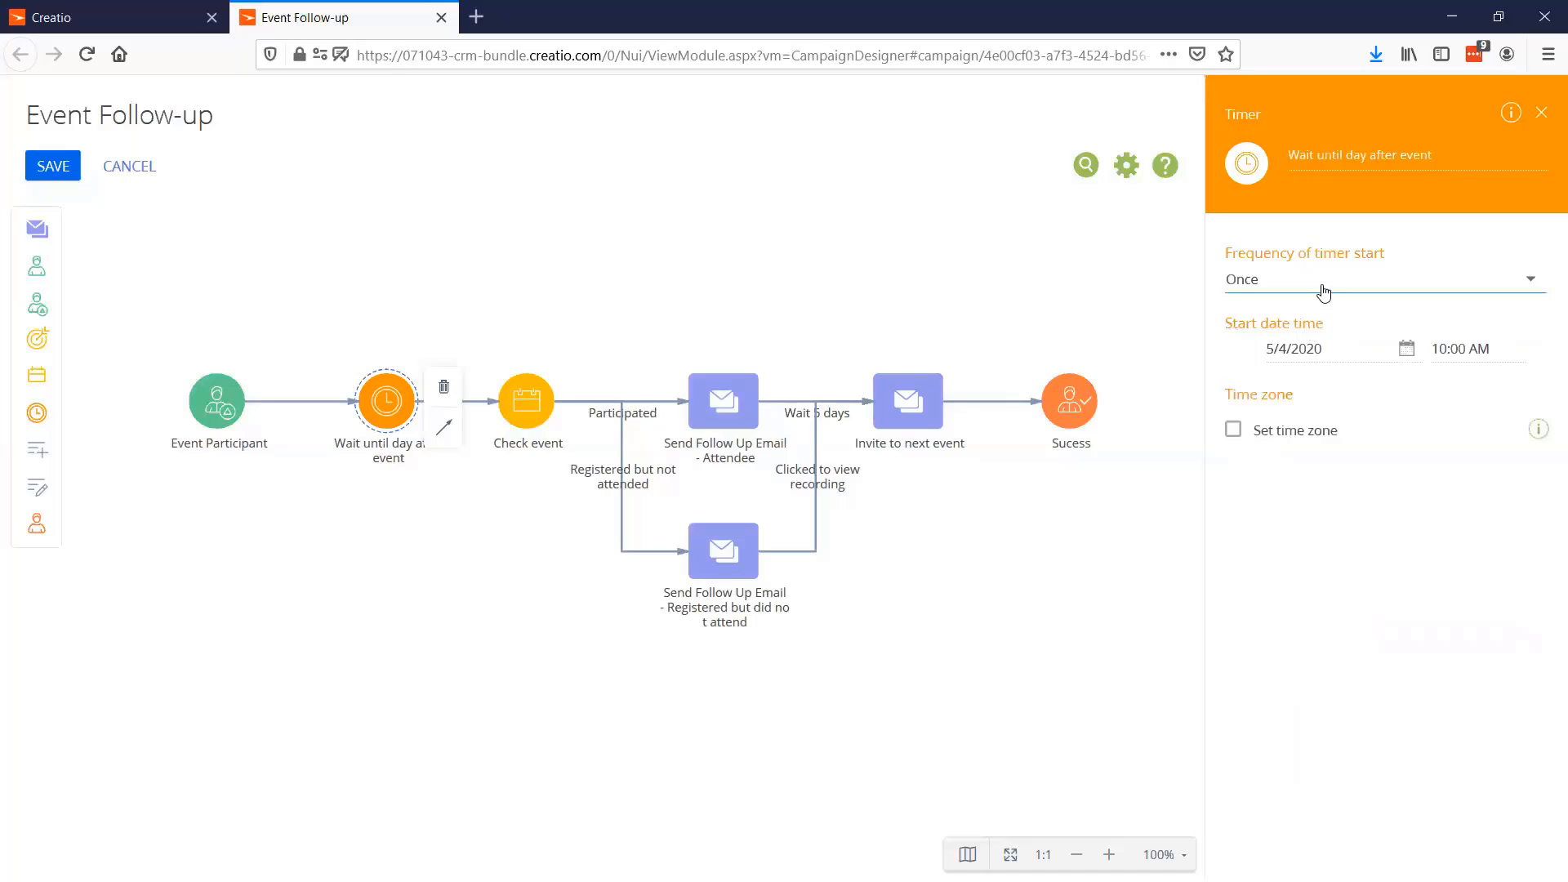
{"action": "left_click", "coordinate": [1542, 113]}
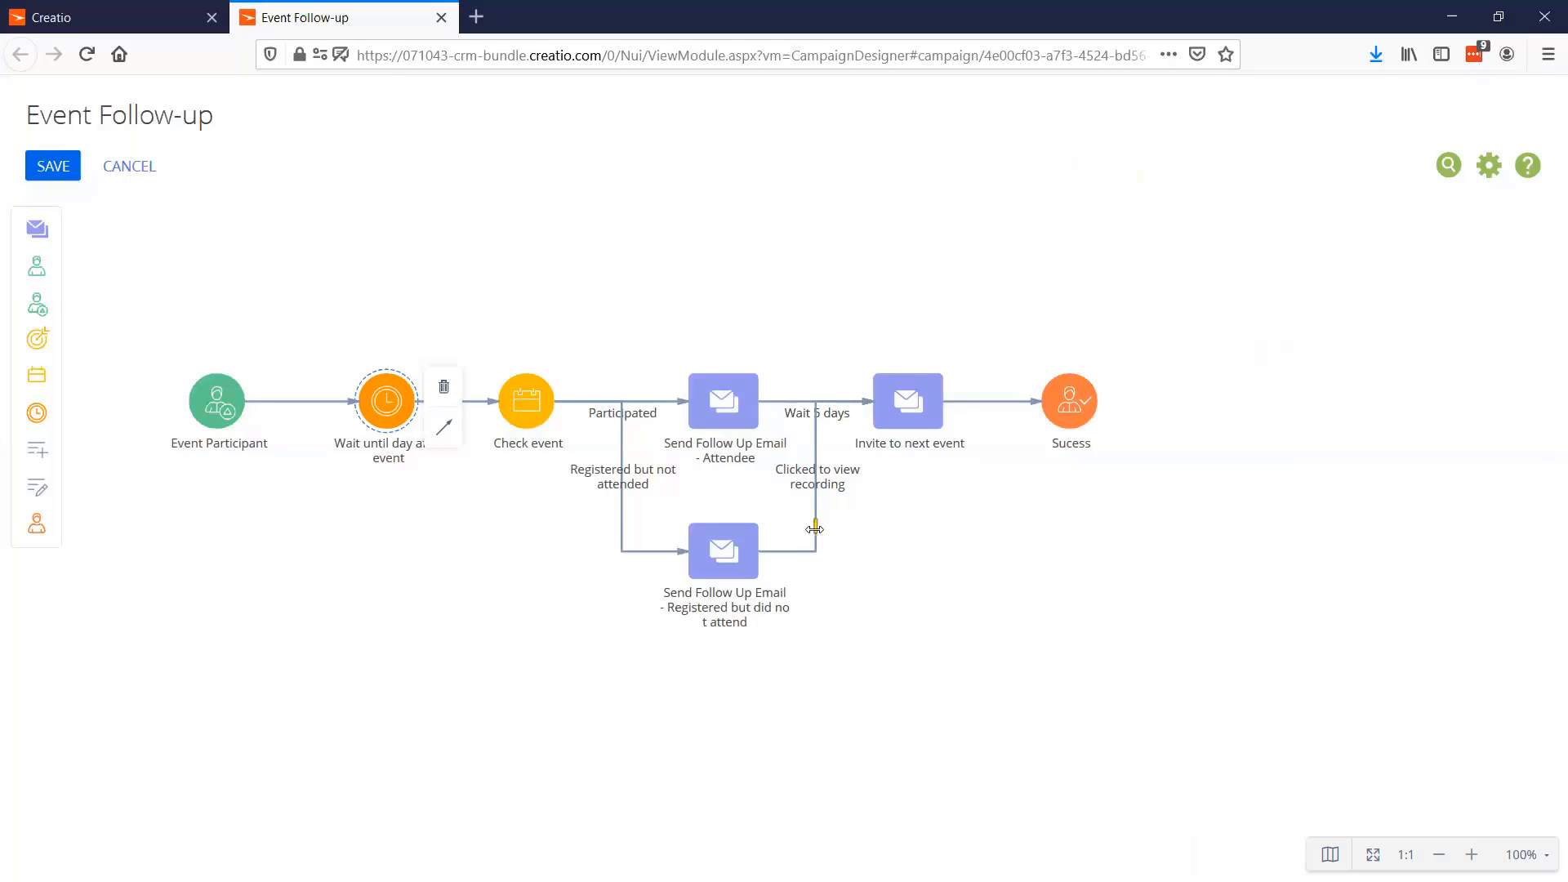
Reopen the campaign settings pane and display the "Clicked to view recording" condition flow settings
{"action": "left_click", "coordinate": [817, 482]}
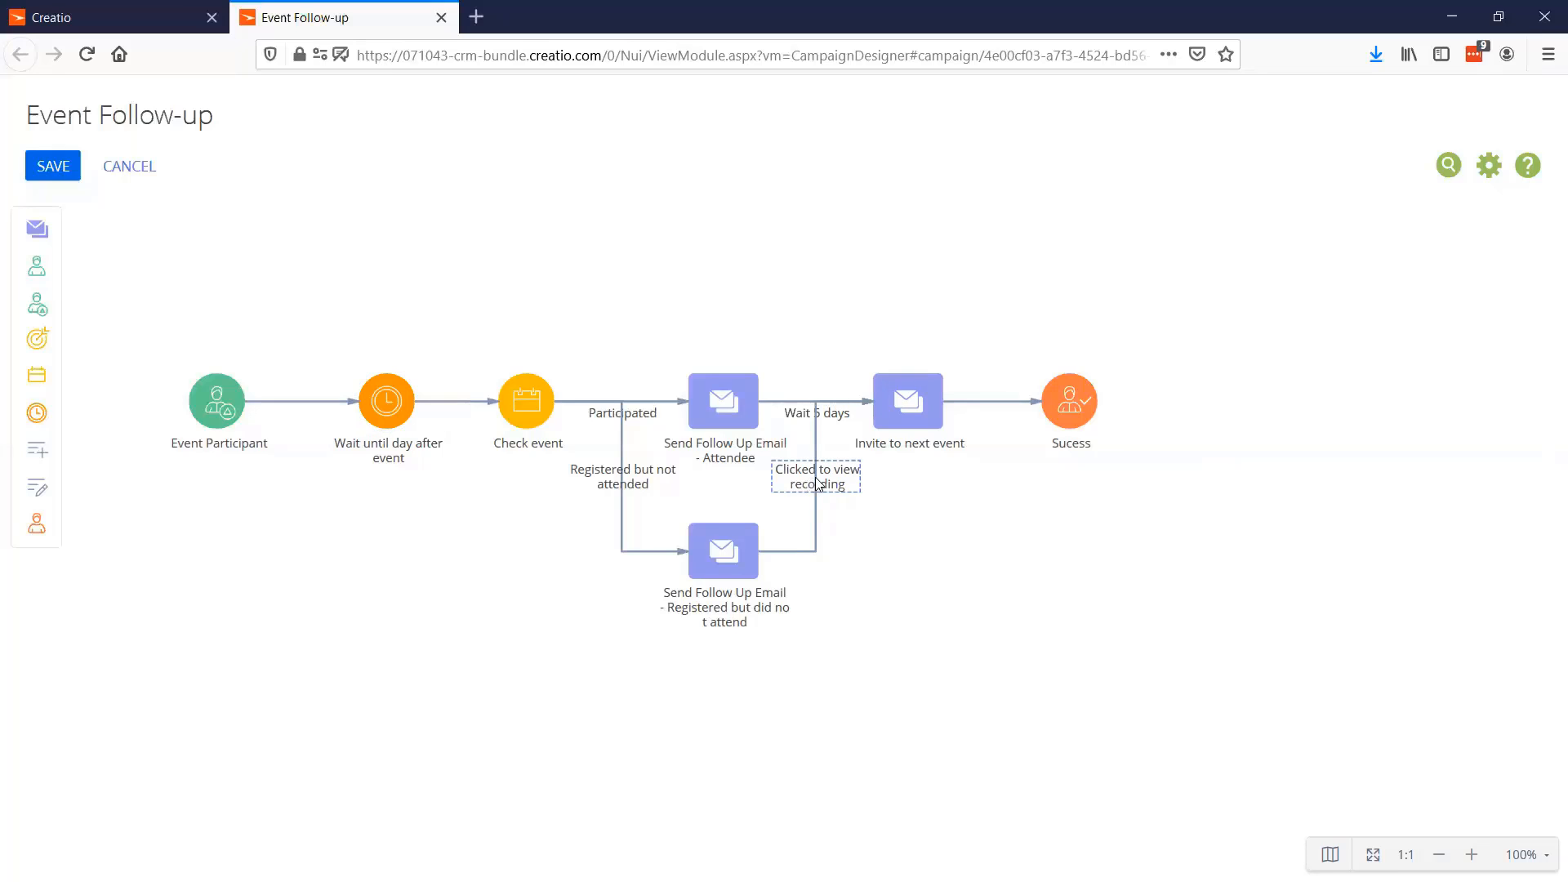
{"action": "left_click", "coordinate": [801, 550]}
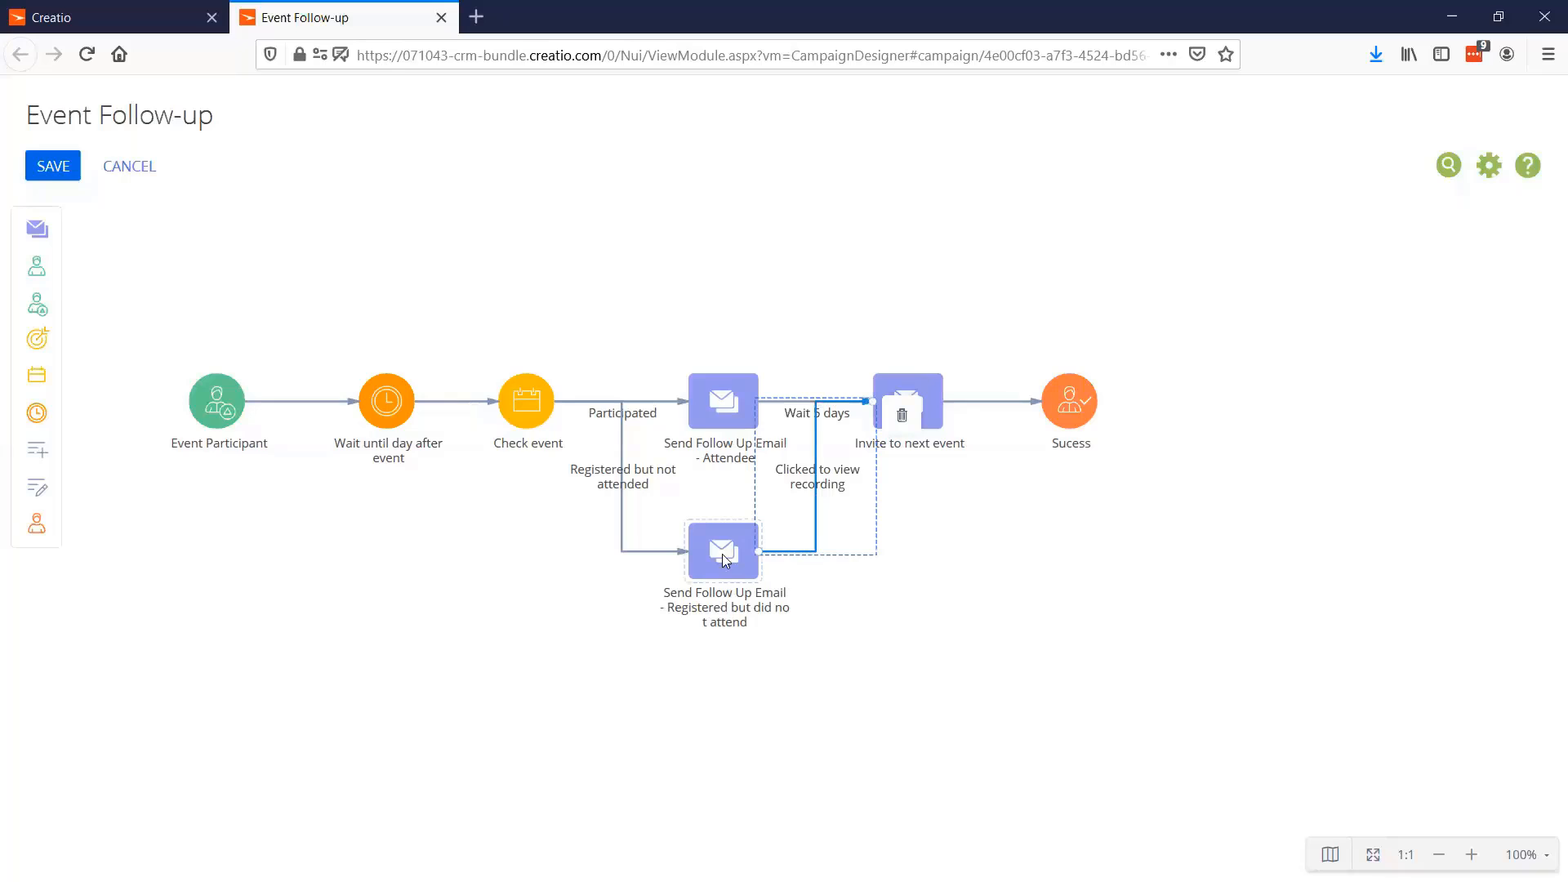
{"action": "left_click", "coordinate": [774, 593]}
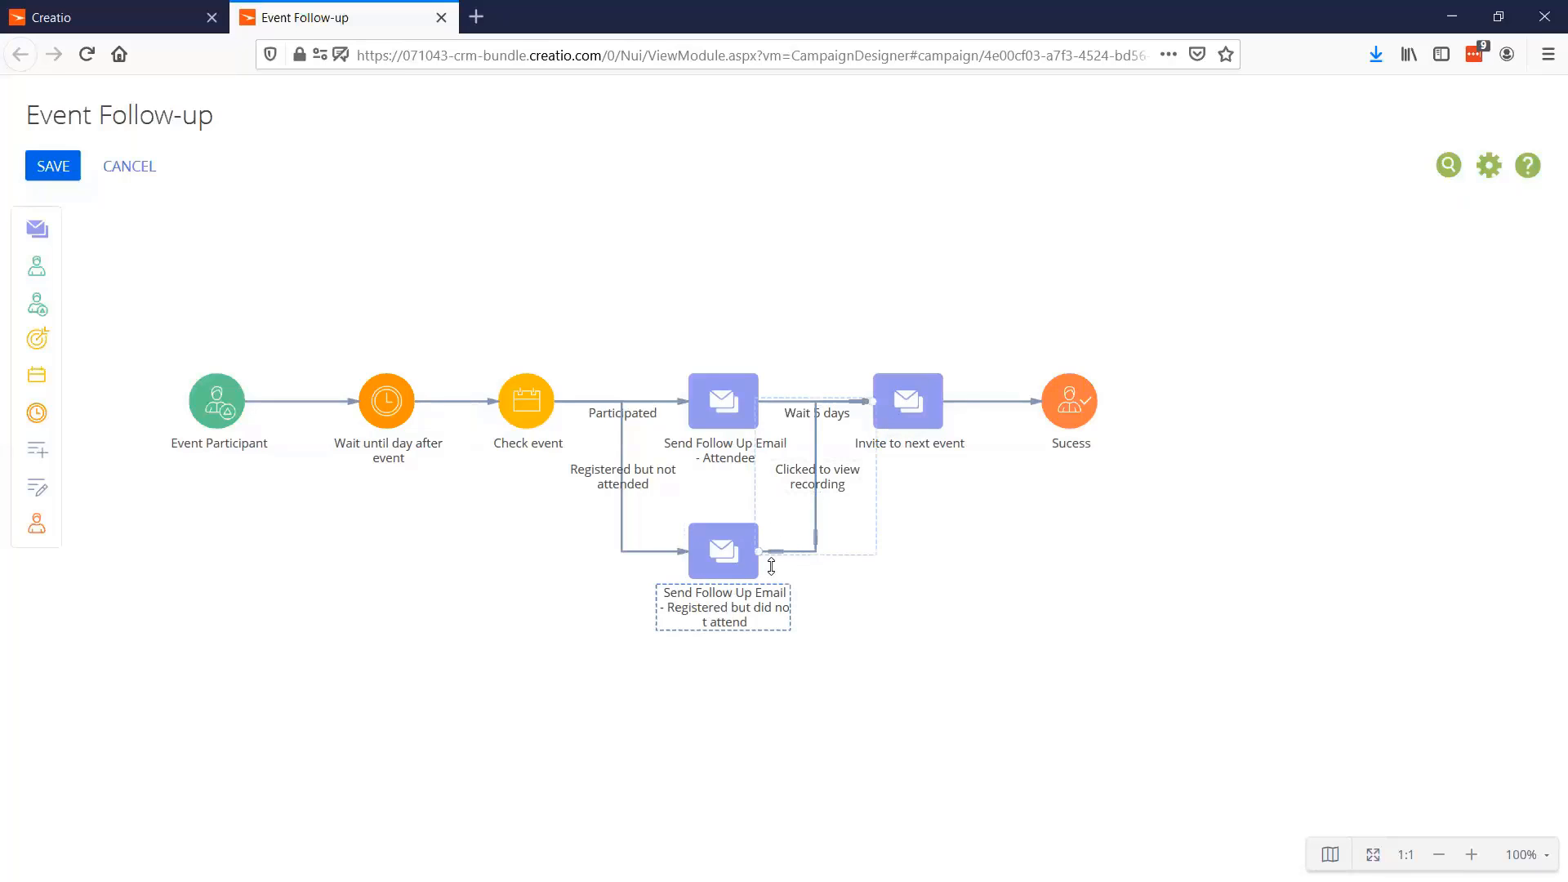
{"action": "left_click", "coordinate": [776, 554]}
{"action": "left_click", "coordinate": [852, 613]}
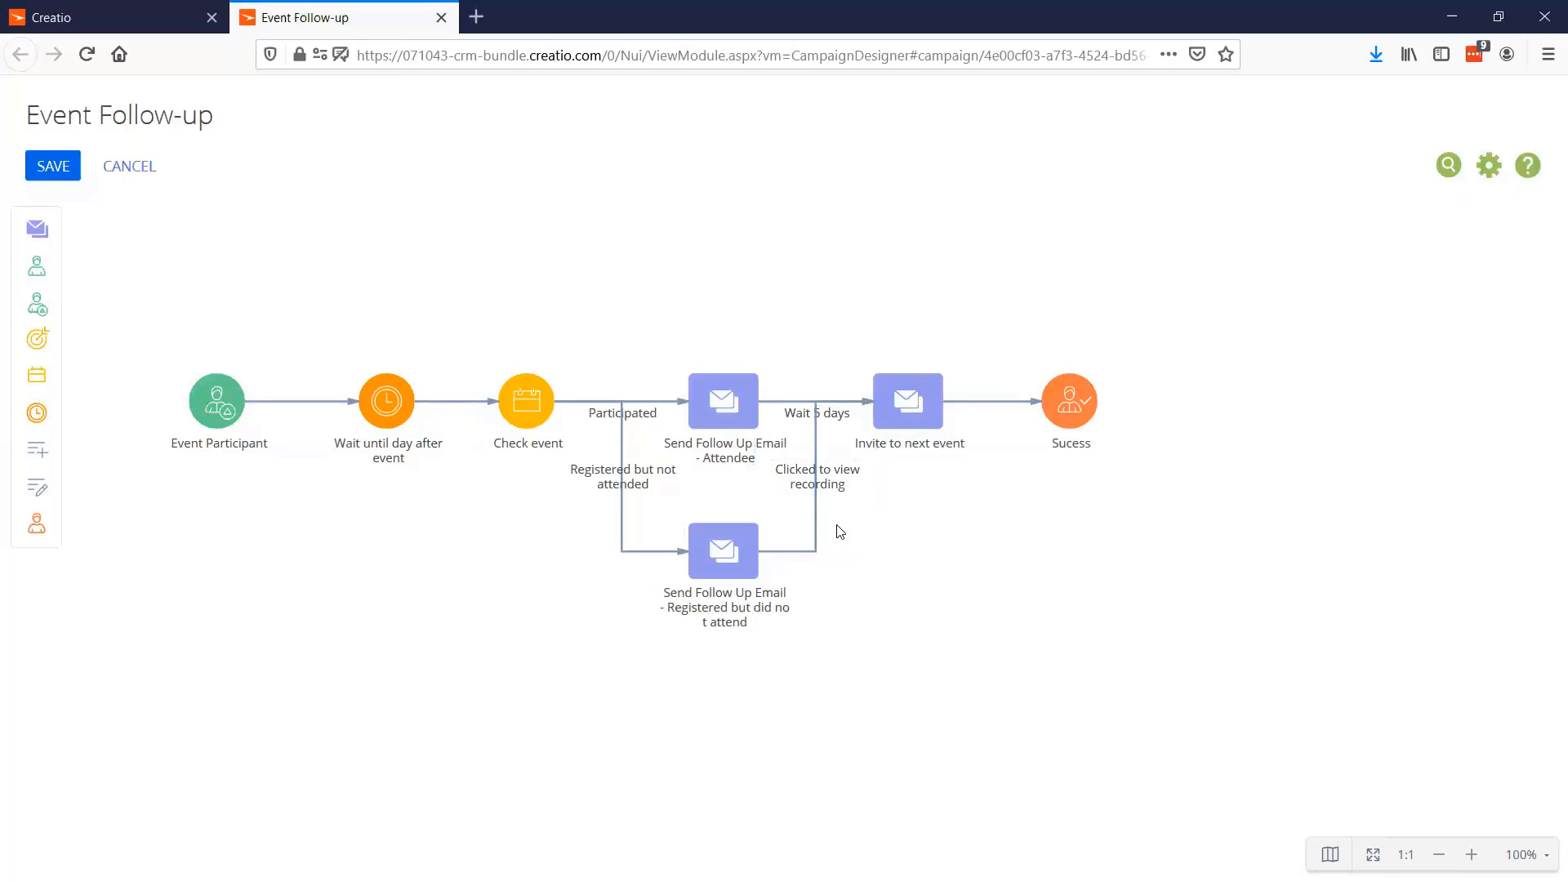
{"action": "left_click", "coordinate": [816, 454]}
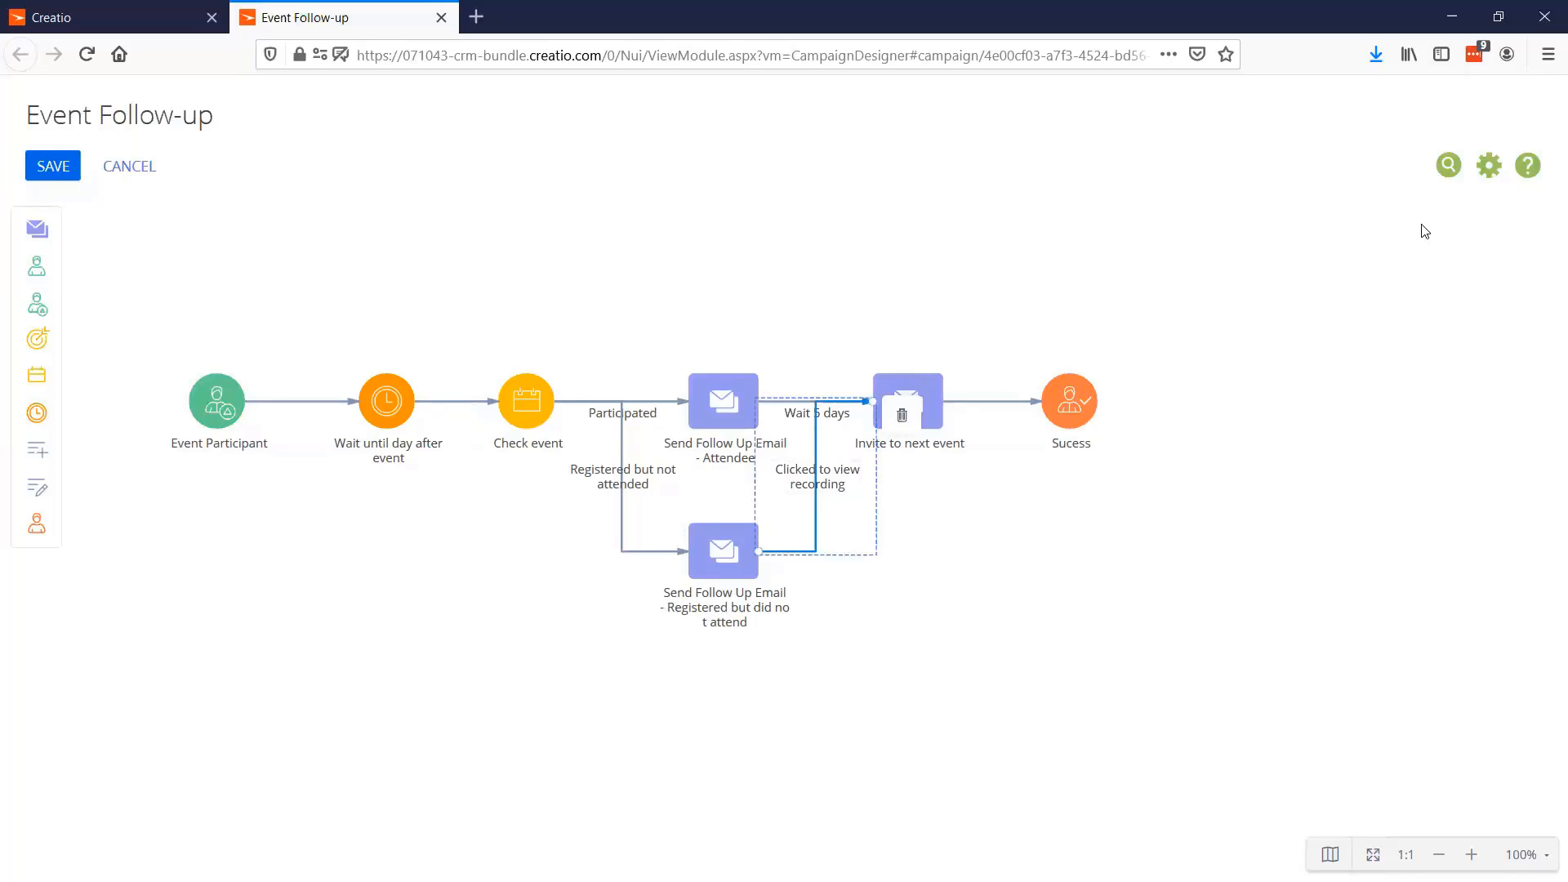
{"action": "left_click", "coordinate": [1488, 164]}
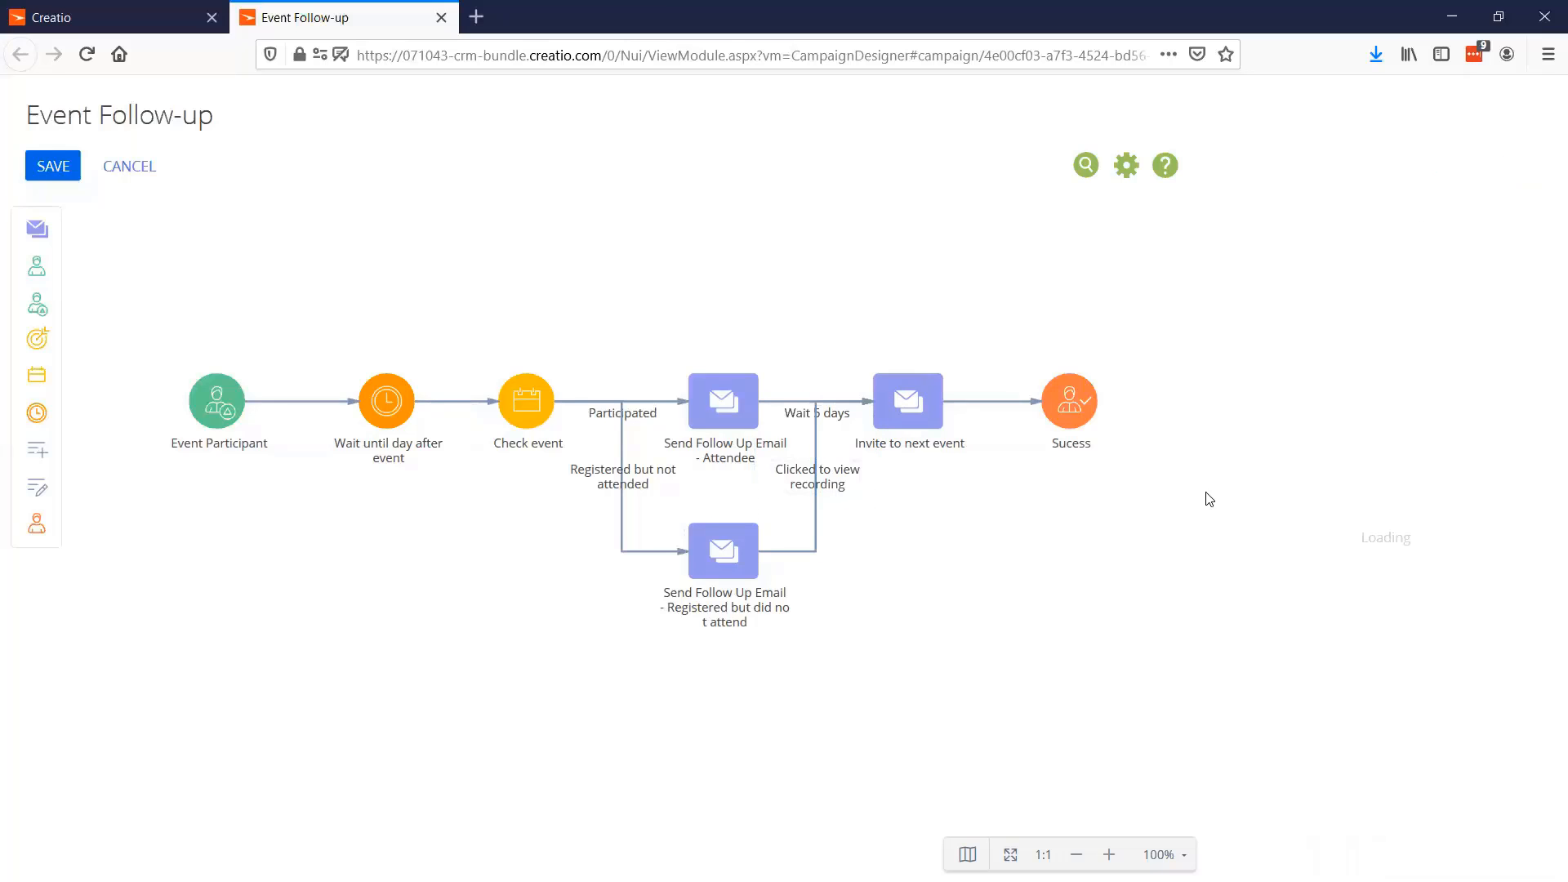
{"action": "left_click", "coordinate": [813, 502]}
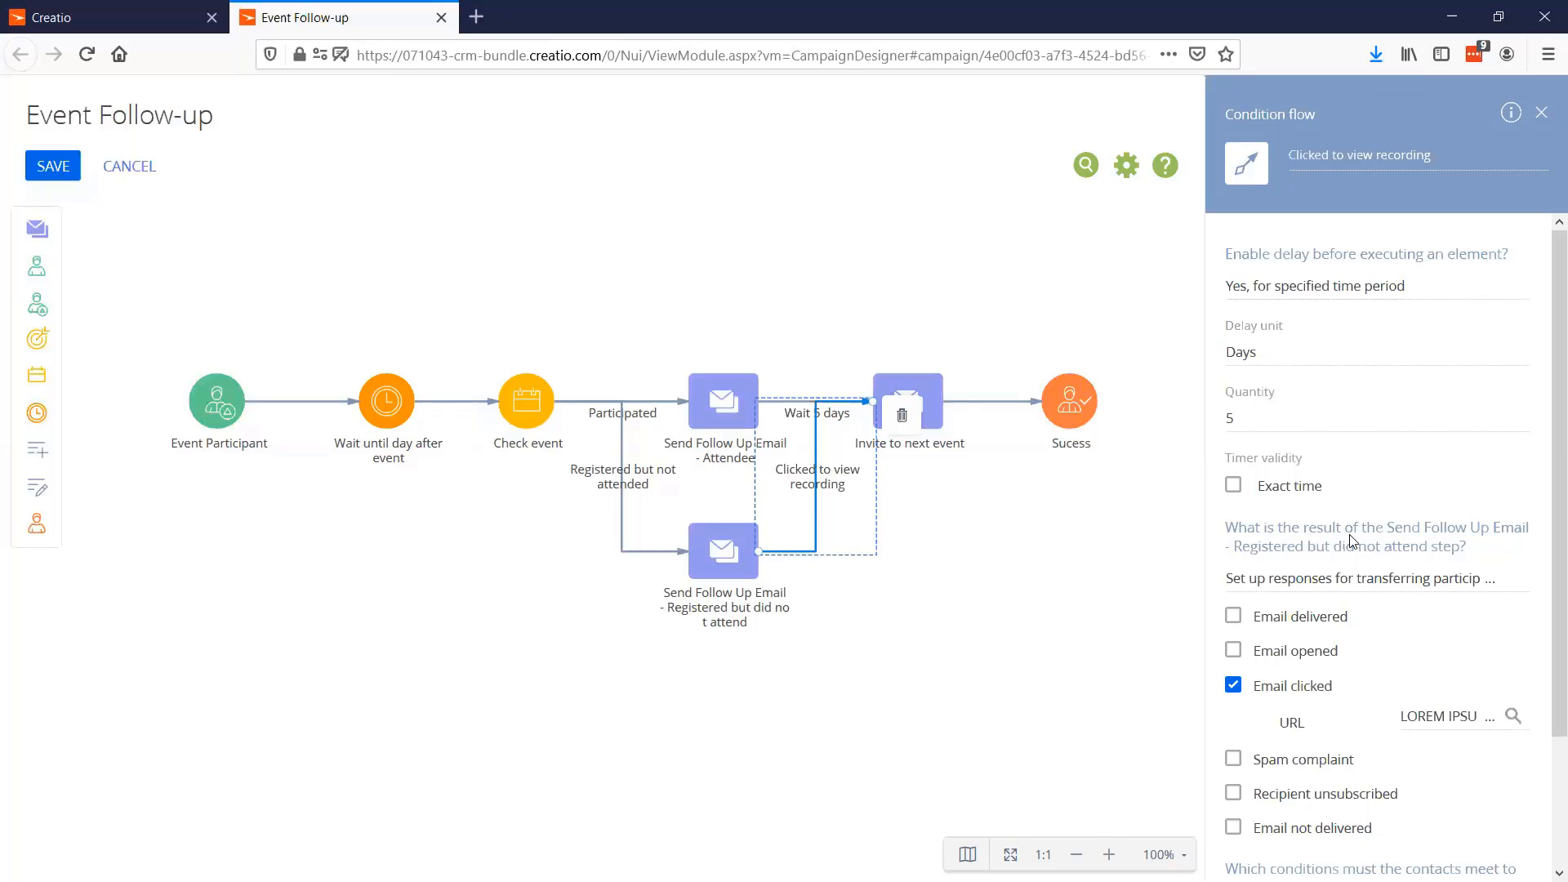
Examine the email response options of the "Clicked to view recording" condition flow and close the campaign designer
{"action": "scroll", "coordinate": [1289, 567], "scroll_direction": "down", "scroll_amount": 2}
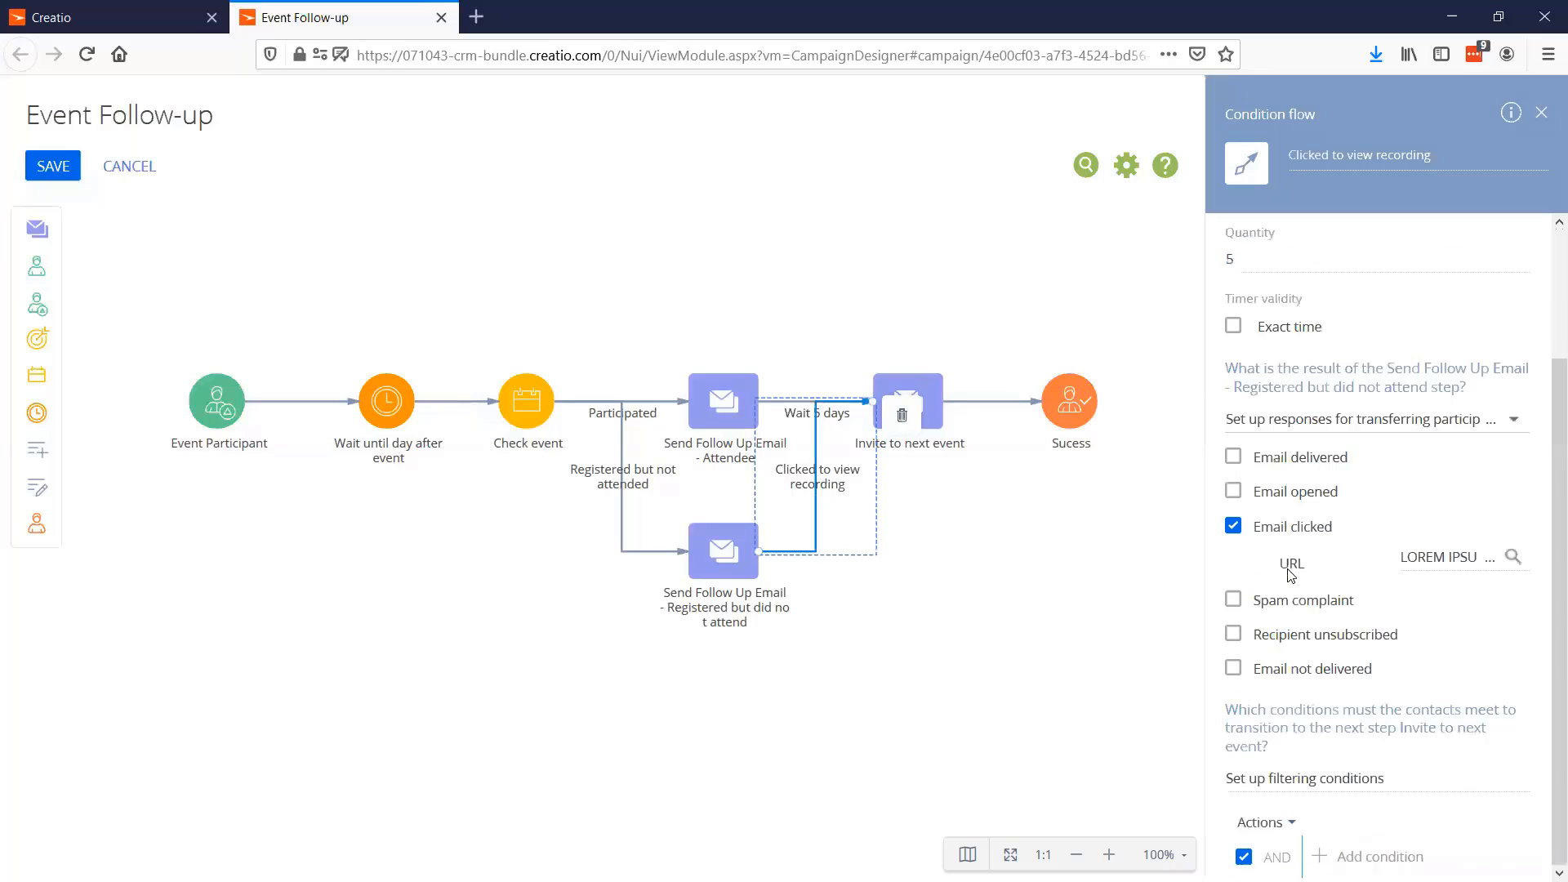
{"action": "left_click", "coordinate": [1309, 418]}
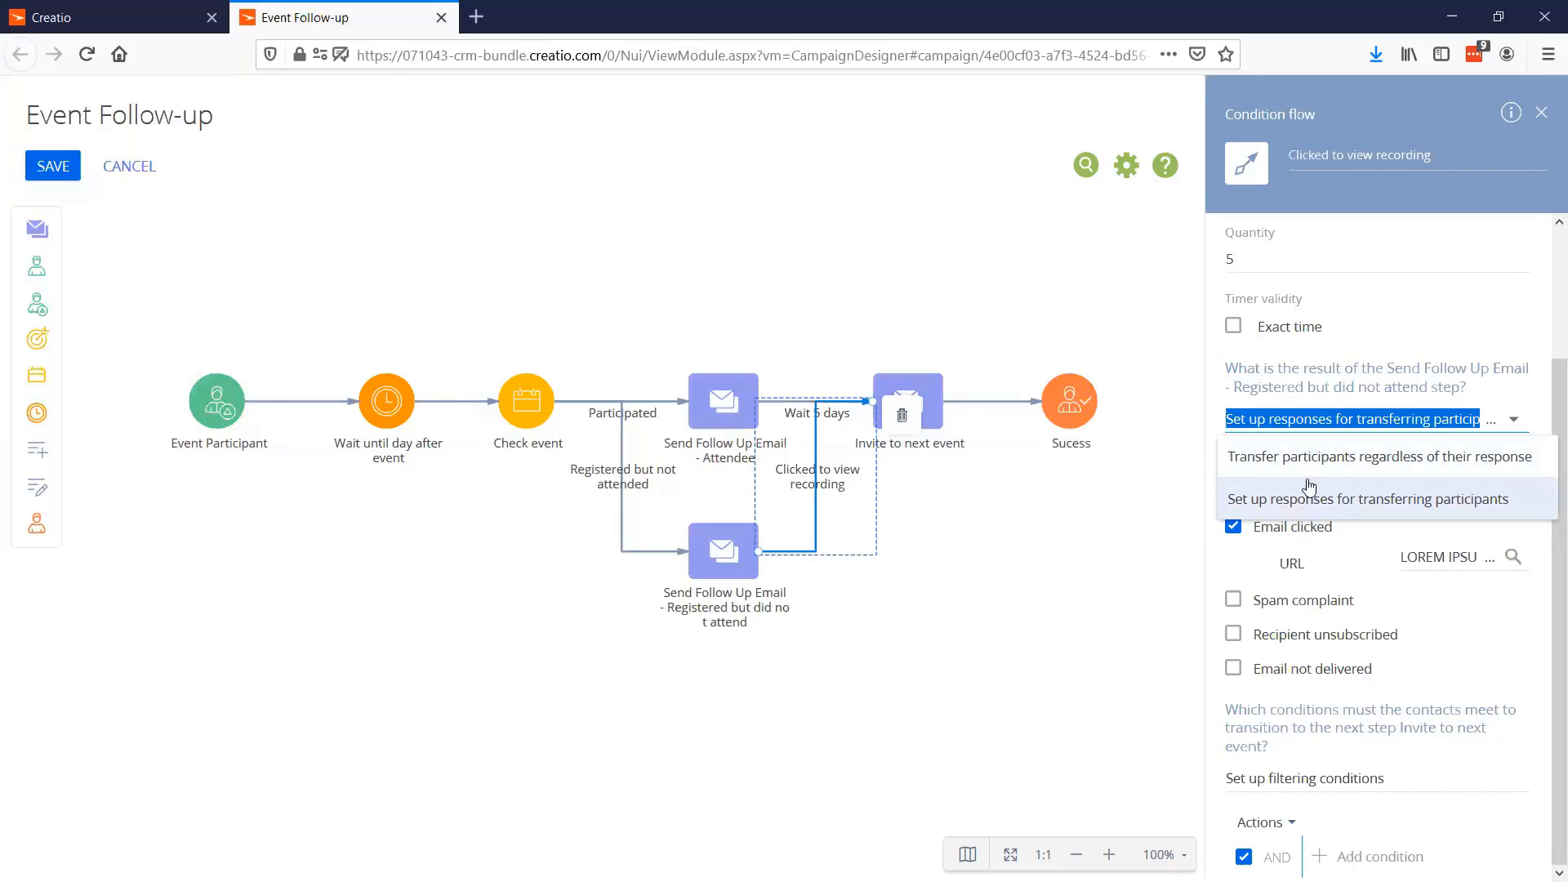
{"action": "left_click", "coordinate": [1236, 377]}
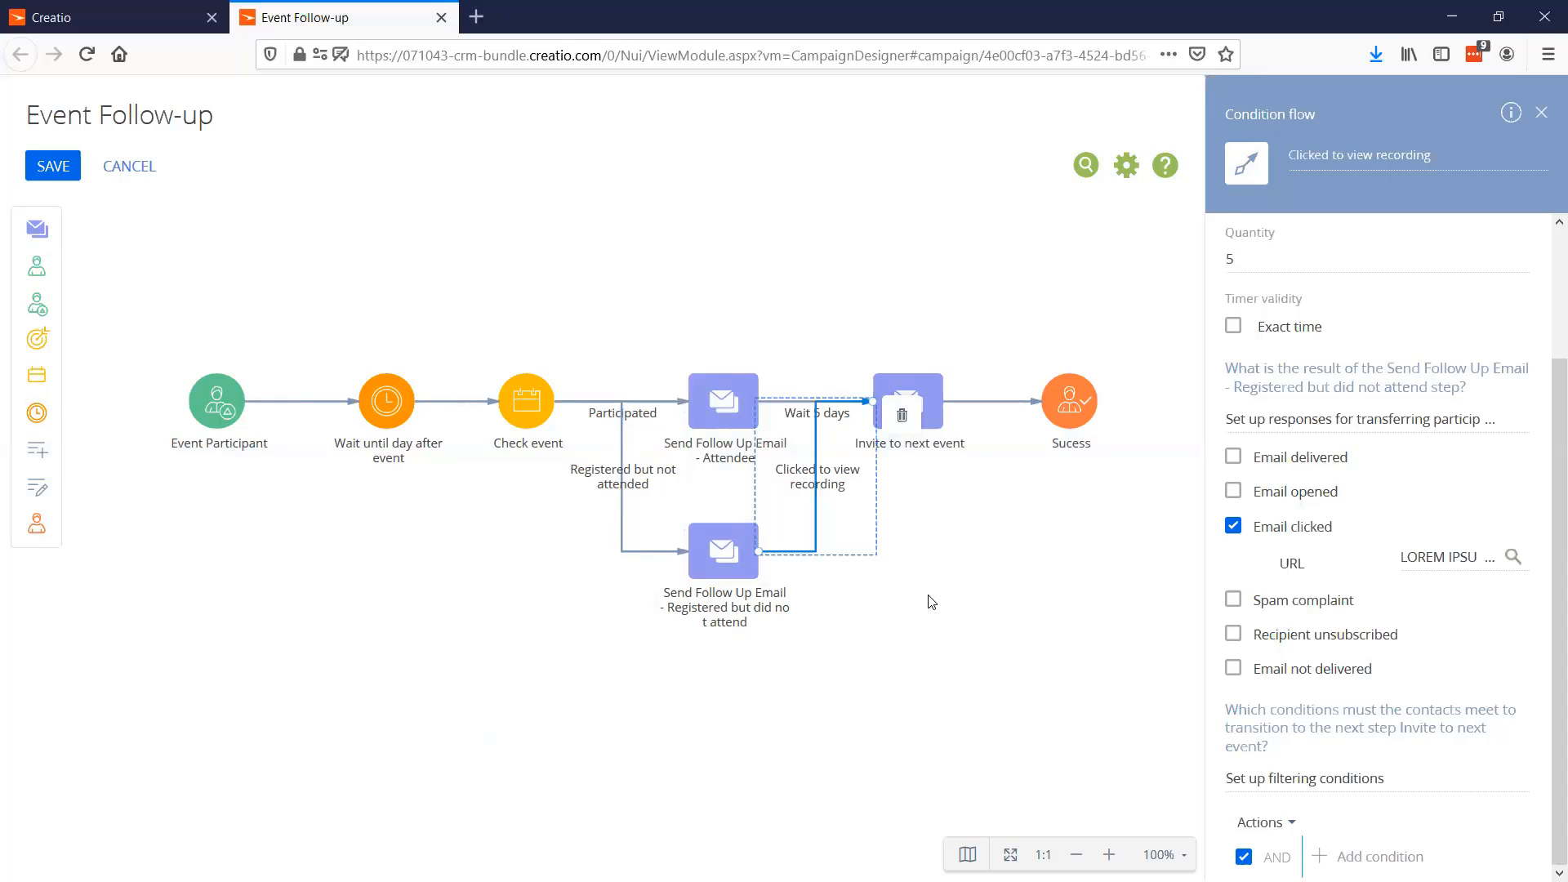
{"action": "left_click", "coordinate": [441, 17]}
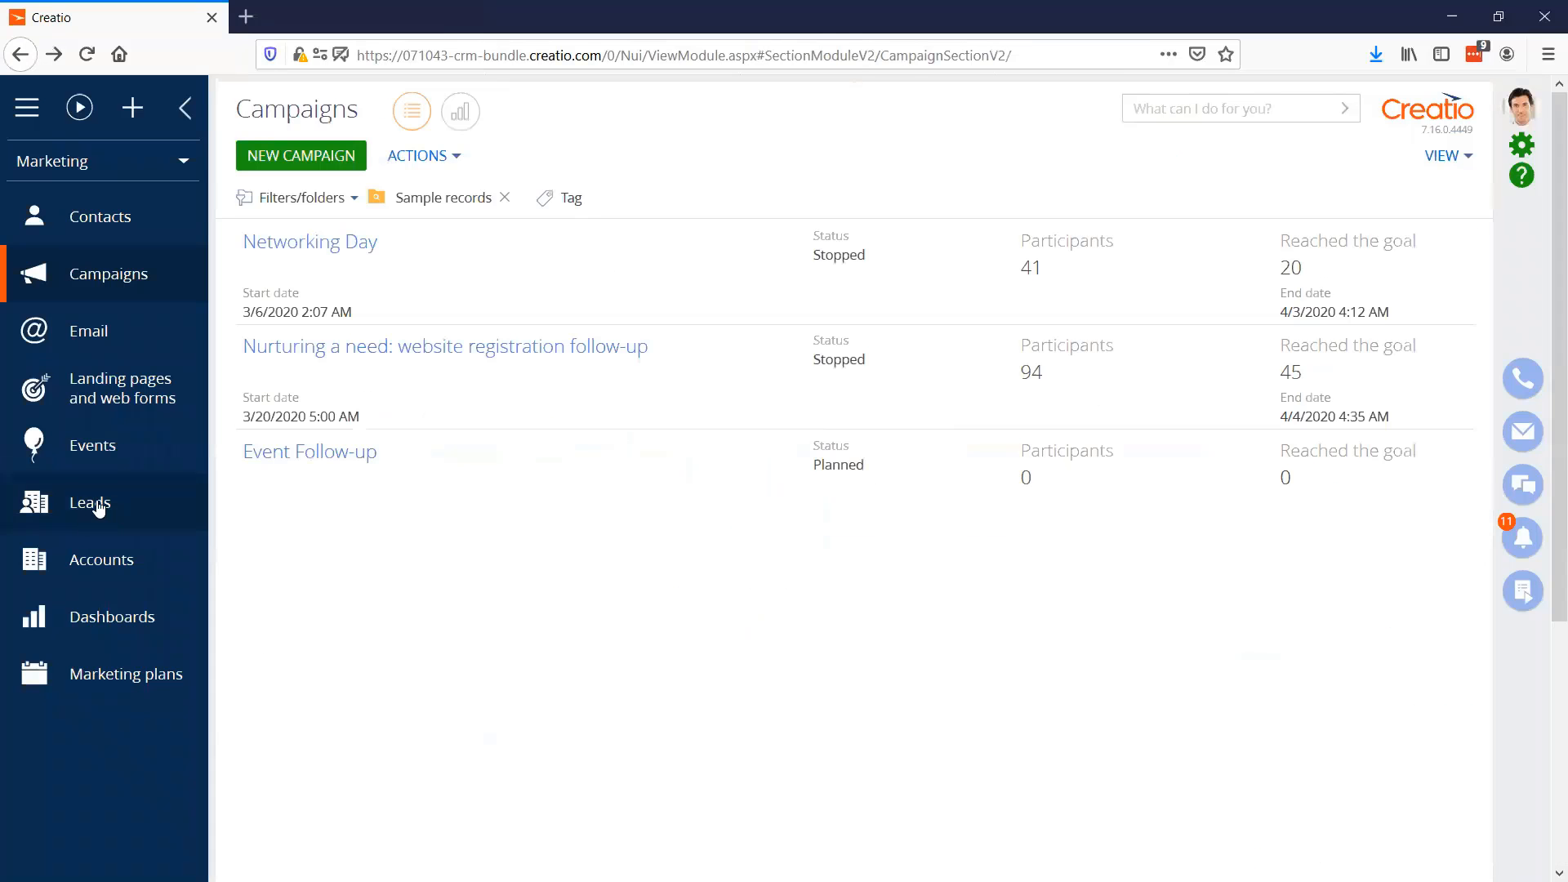
Go to the Leads section and open the lead for the Accom (sample) account to view its predictive score
{"action": "left_click", "coordinate": [99, 509]}
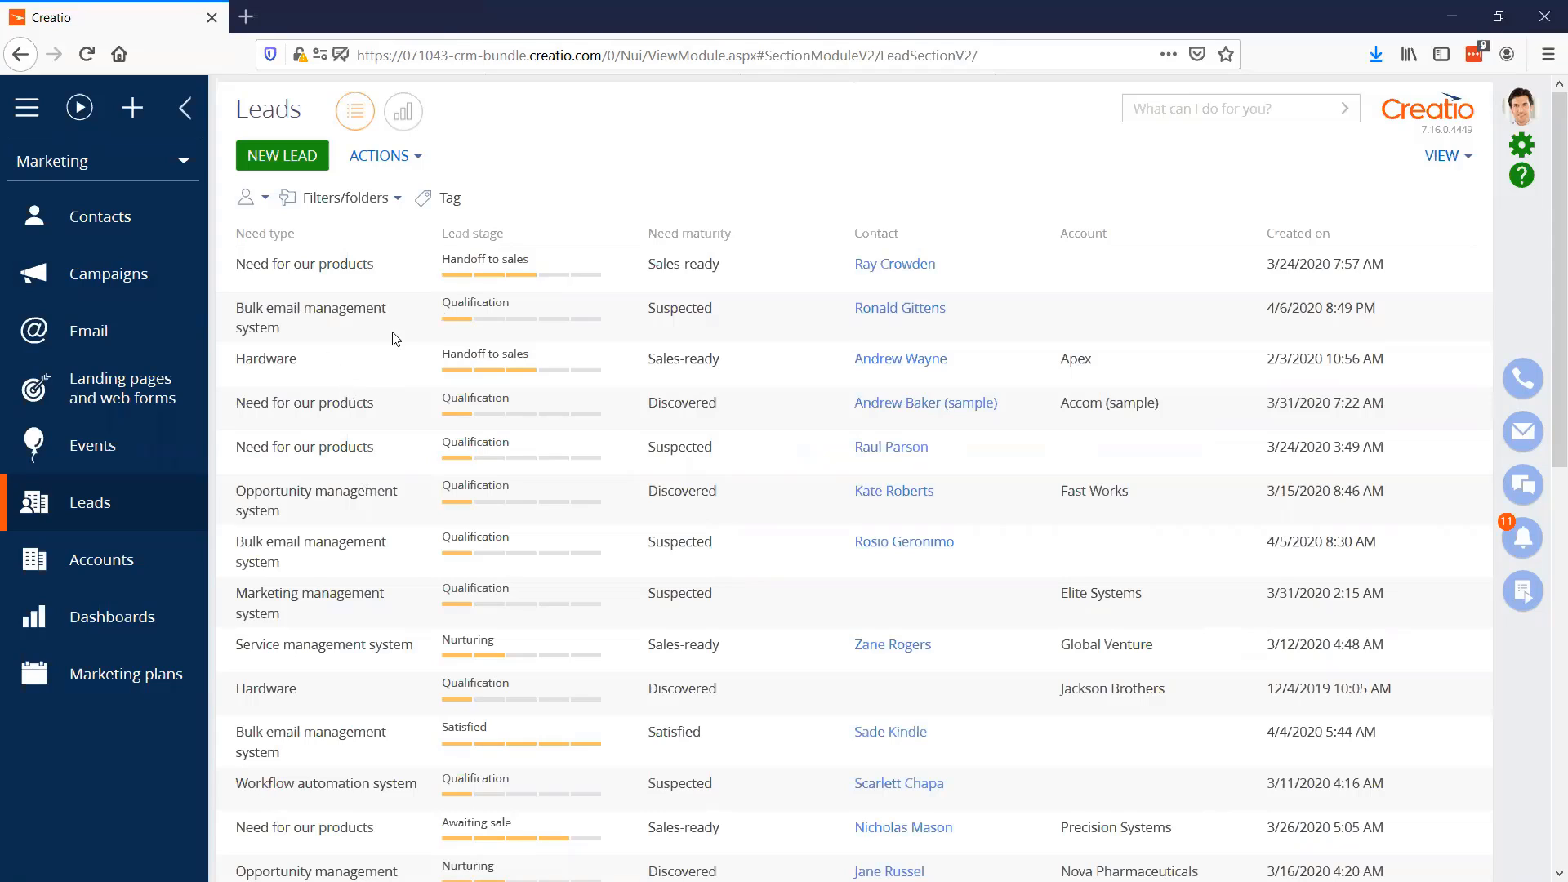
{"action": "left_click", "coordinate": [433, 414]}
{"action": "left_click", "coordinate": [273, 455]}
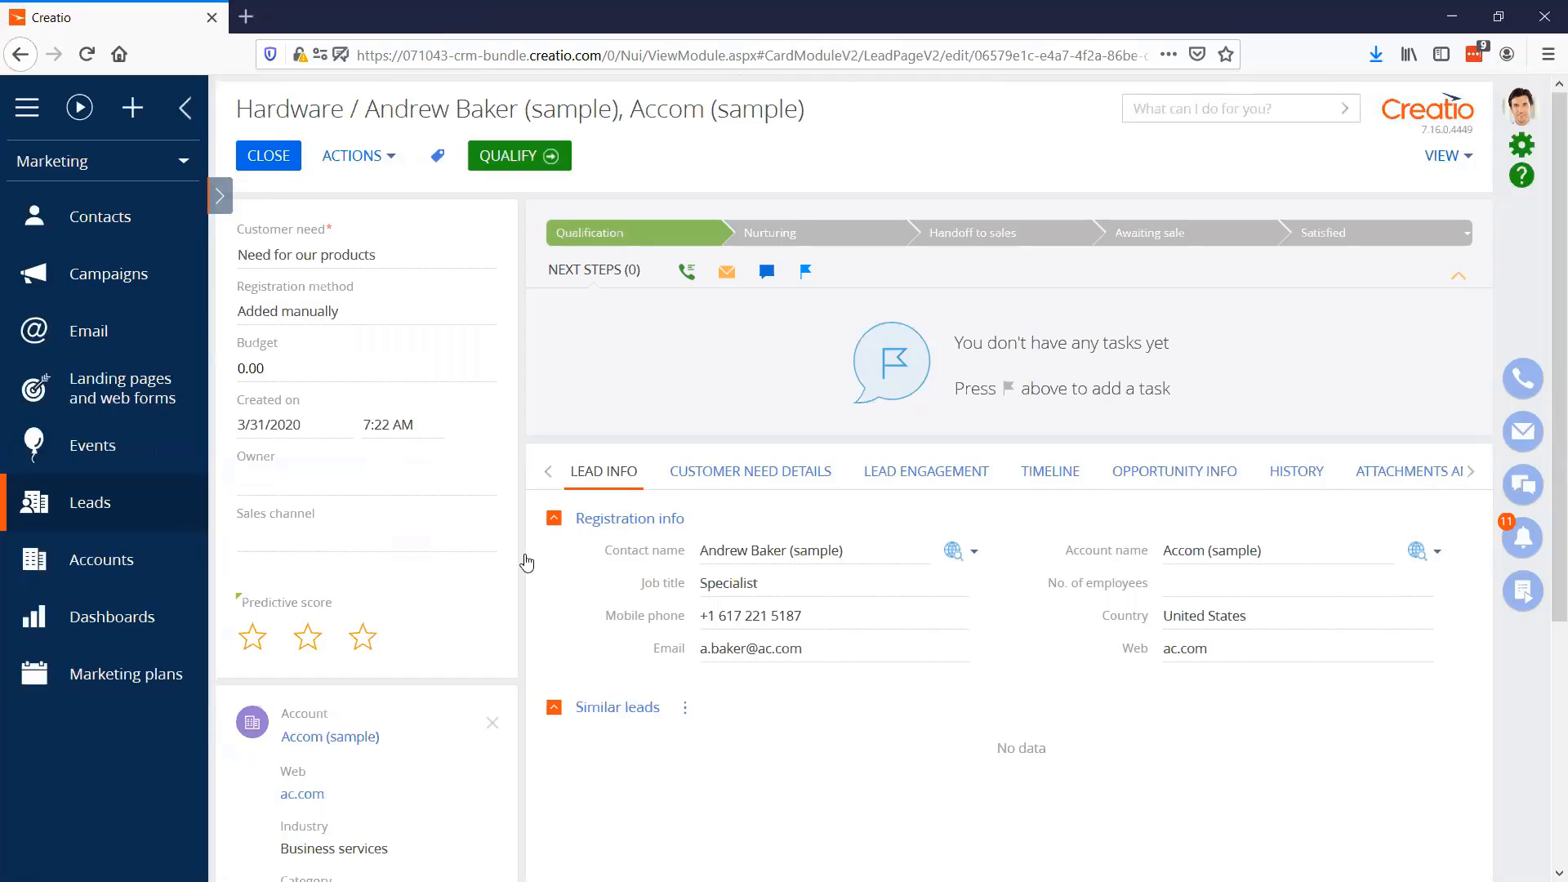
{"action": "mouse_move", "coordinate": [362, 653]}
Close the open lead record and go to the Dashboards section by way of the Email section
{"action": "left_click", "coordinate": [257, 168]}
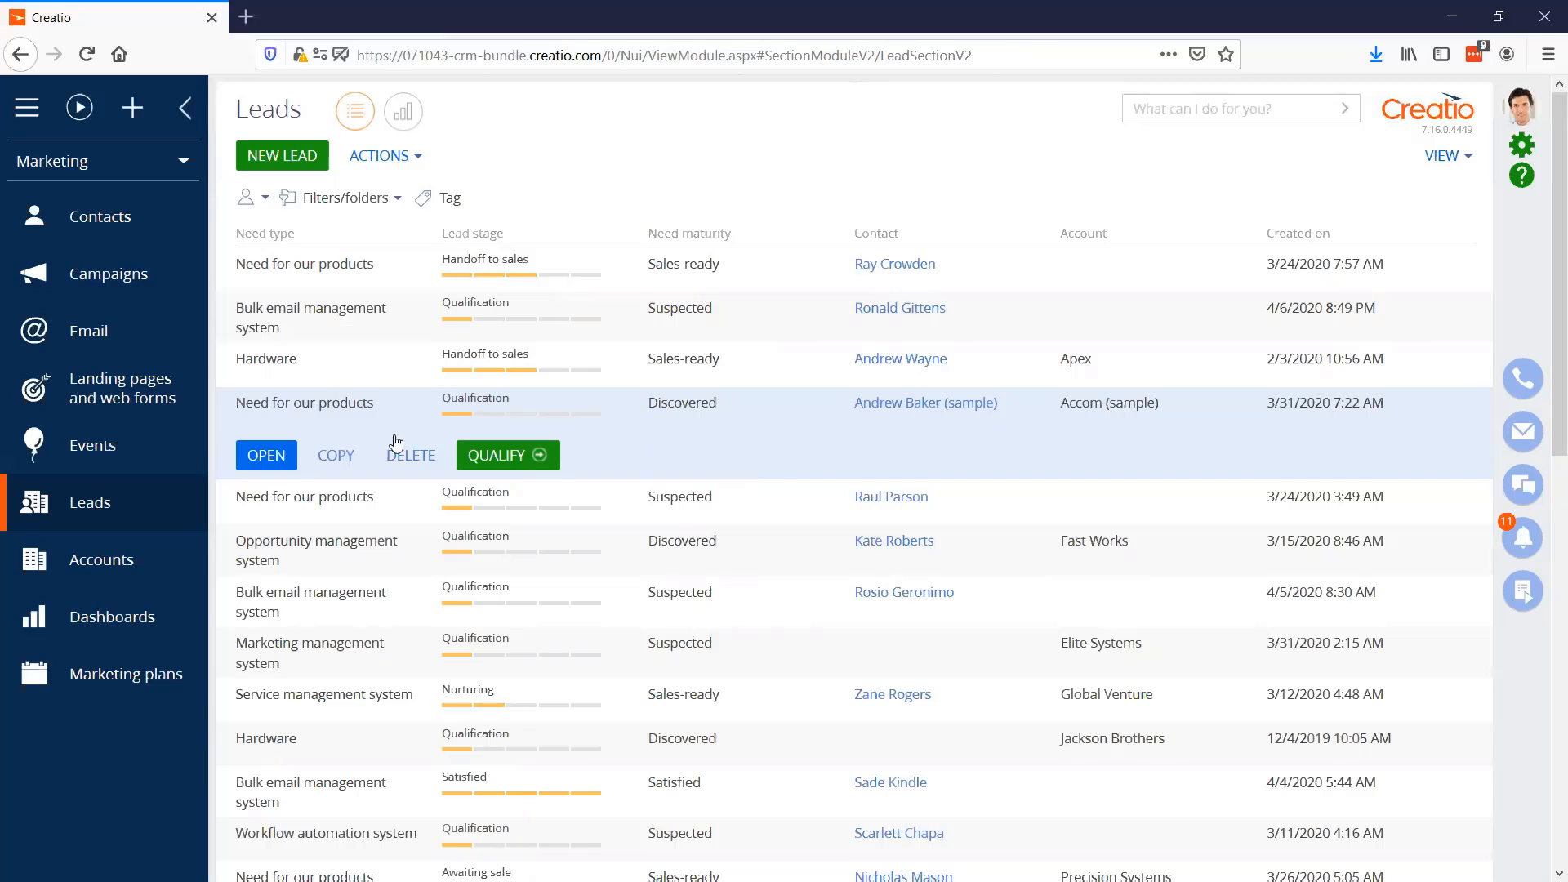
{"action": "left_click", "coordinate": [106, 336]}
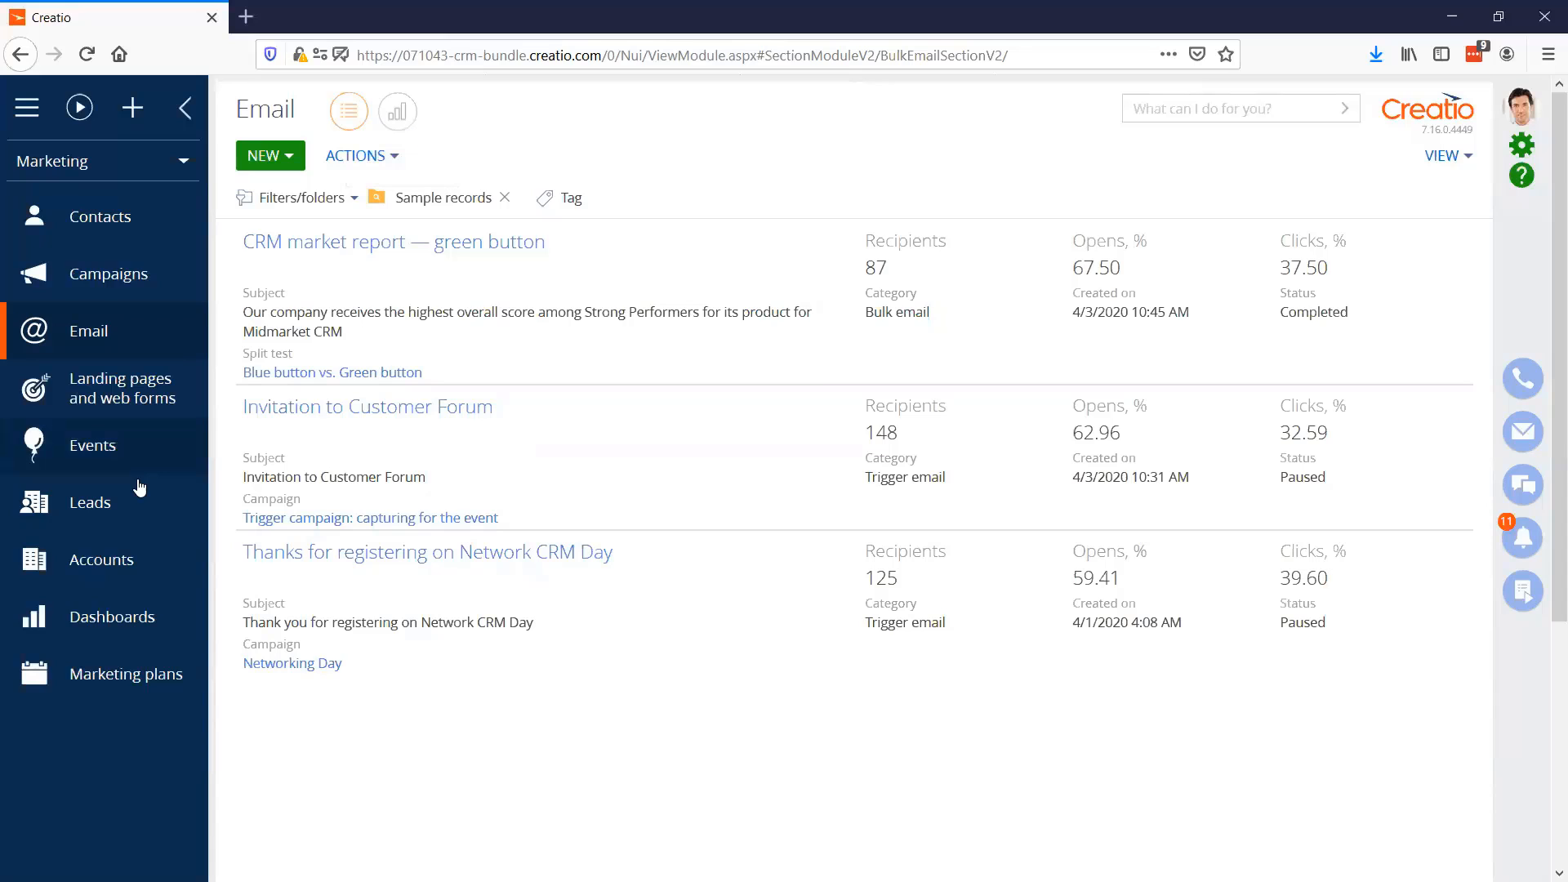
{"action": "left_click", "coordinate": [122, 621]}
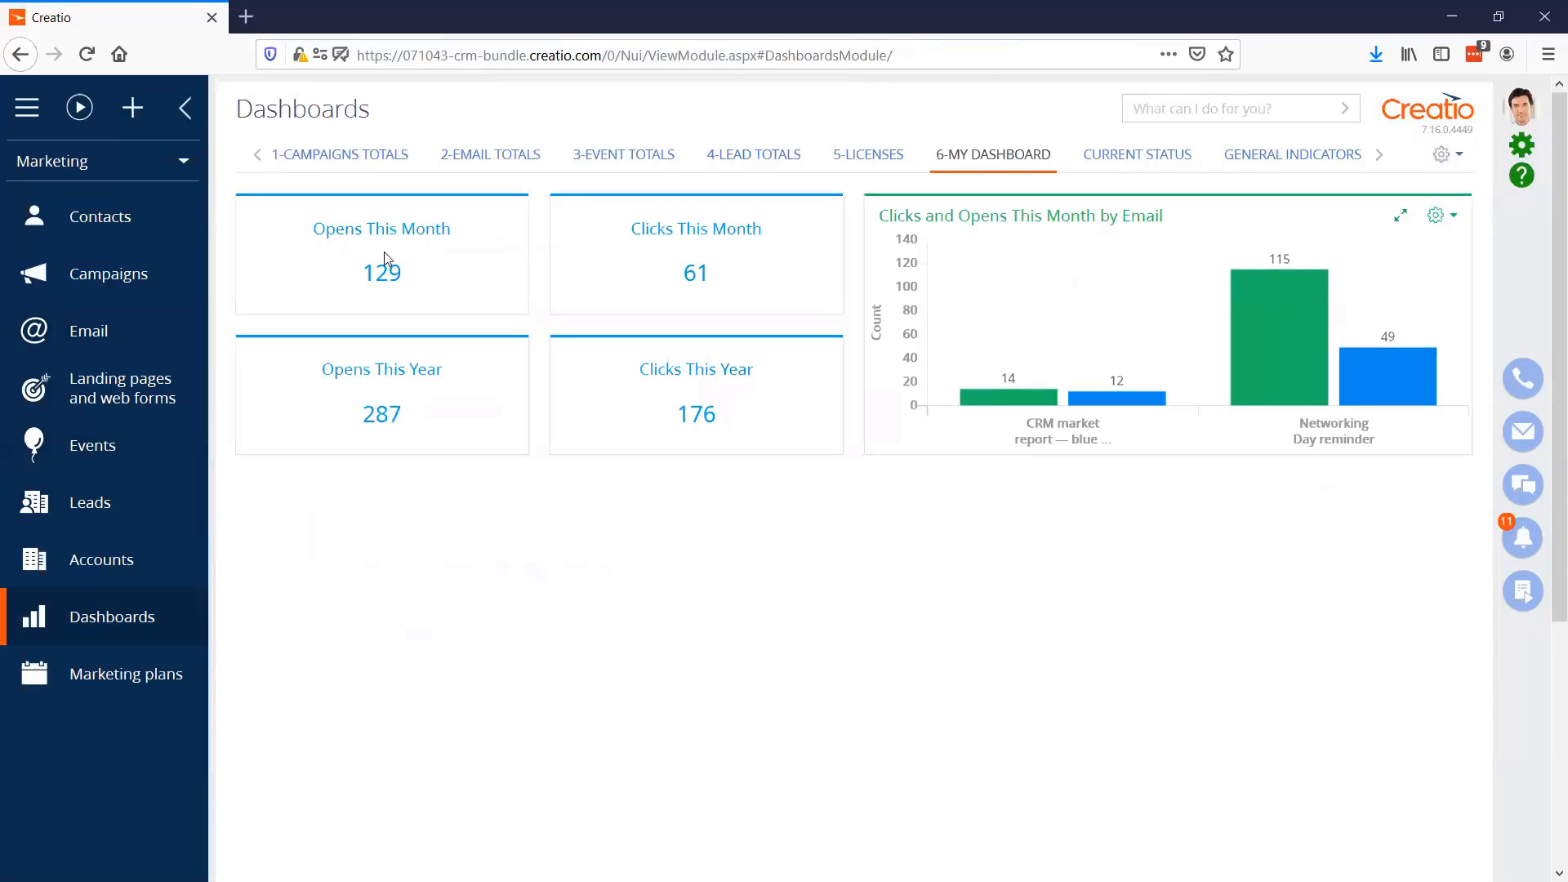
Review the Campaigns totals, Email totals, Event totals, Lead totals and Licenses dashboards in turn
{"action": "left_click", "coordinate": [341, 173]}
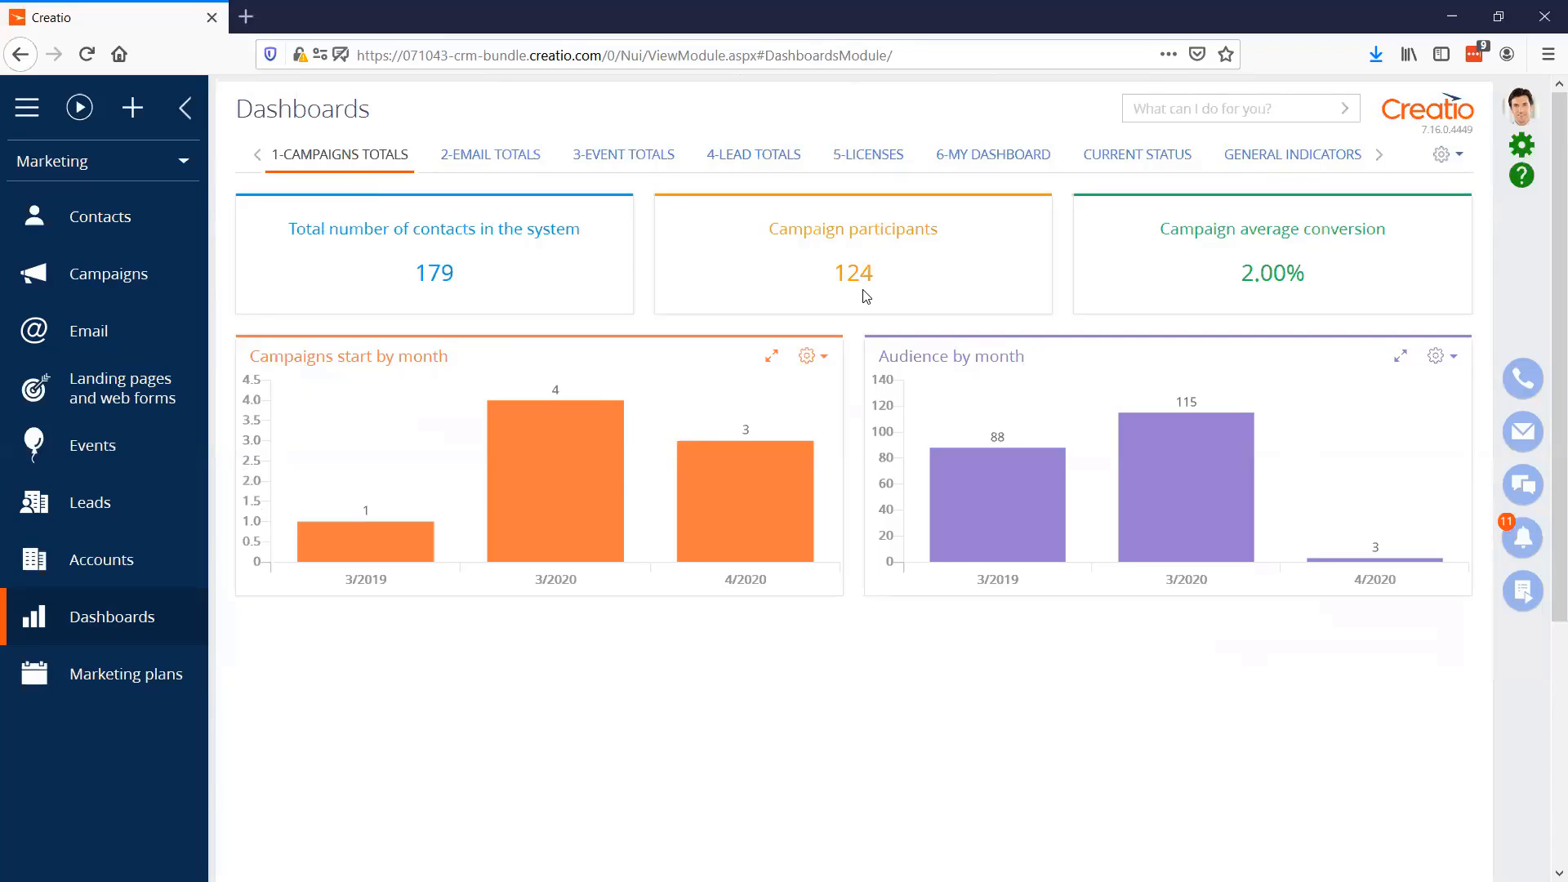
{"action": "mouse_move", "coordinate": [522, 361]}
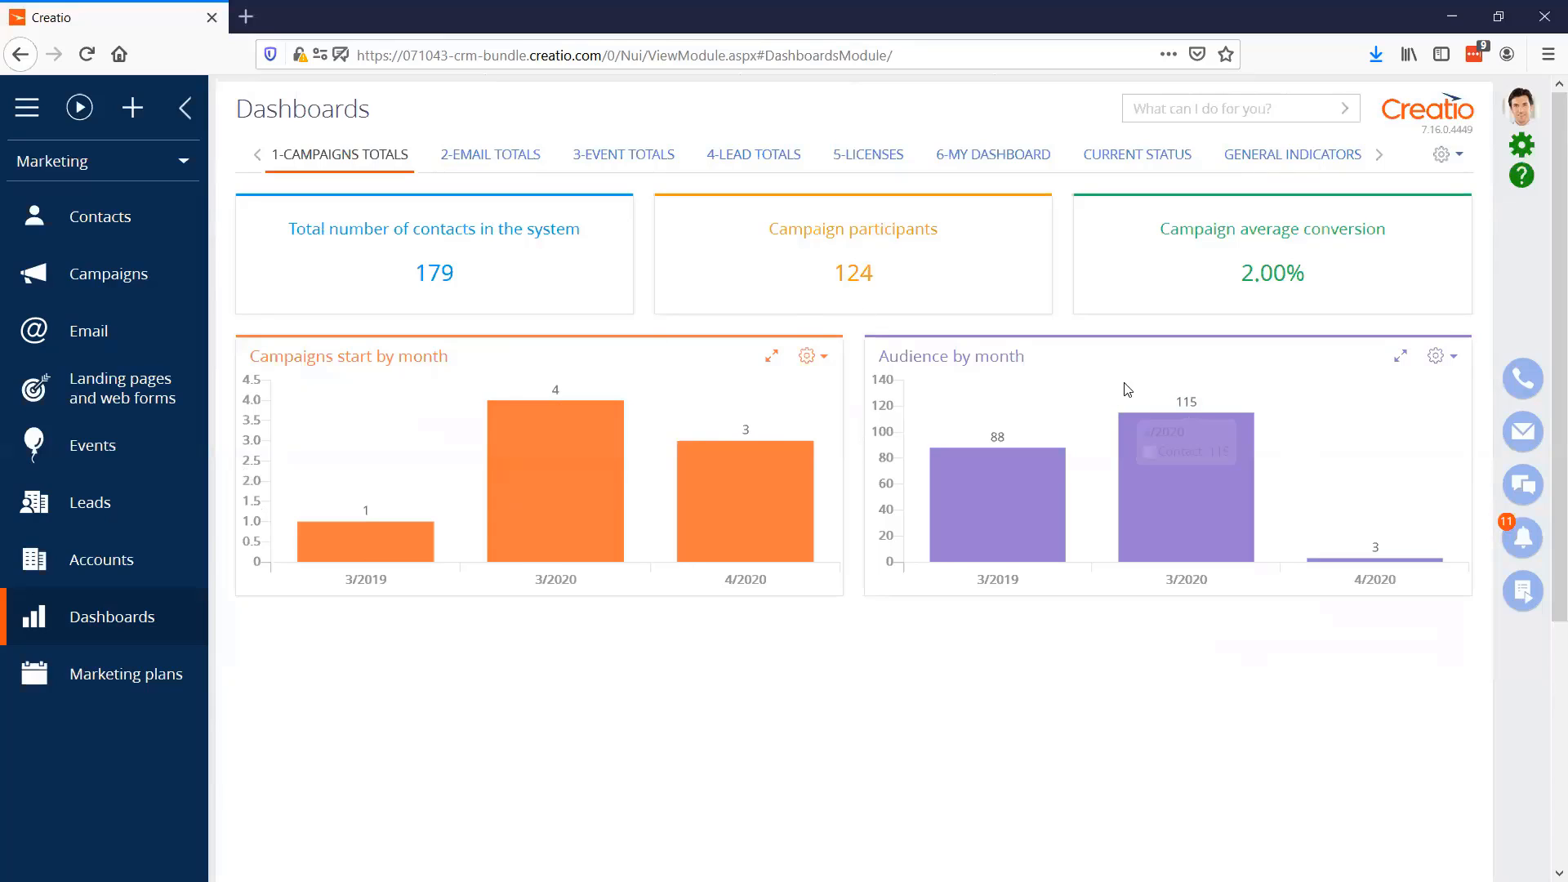
{"action": "left_click", "coordinate": [494, 157]}
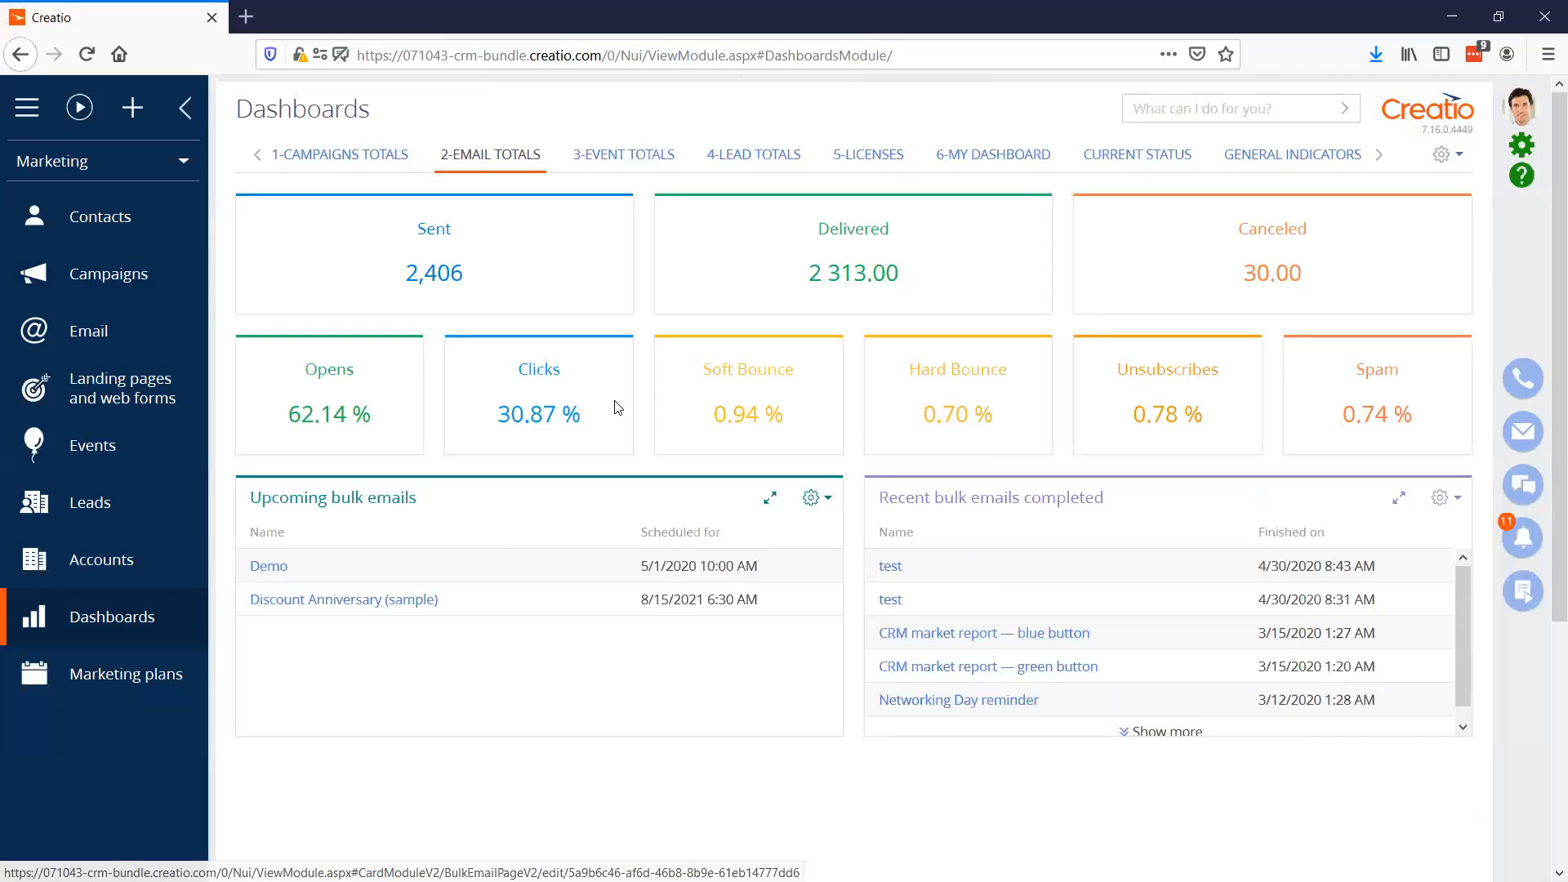
{"action": "left_click", "coordinate": [645, 163]}
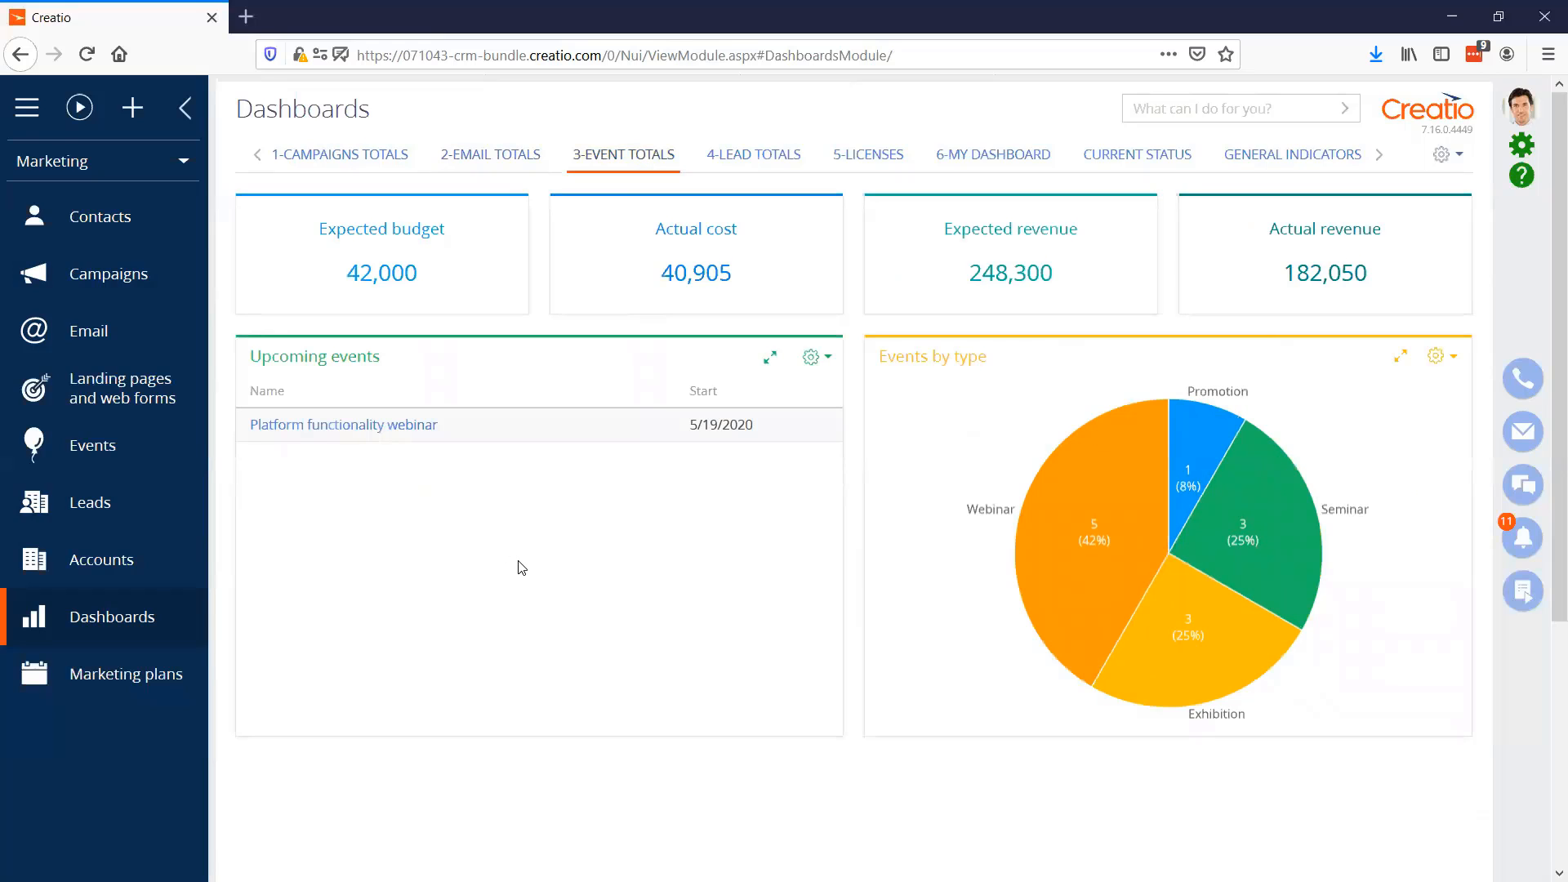
{"action": "left_click", "coordinate": [737, 156]}
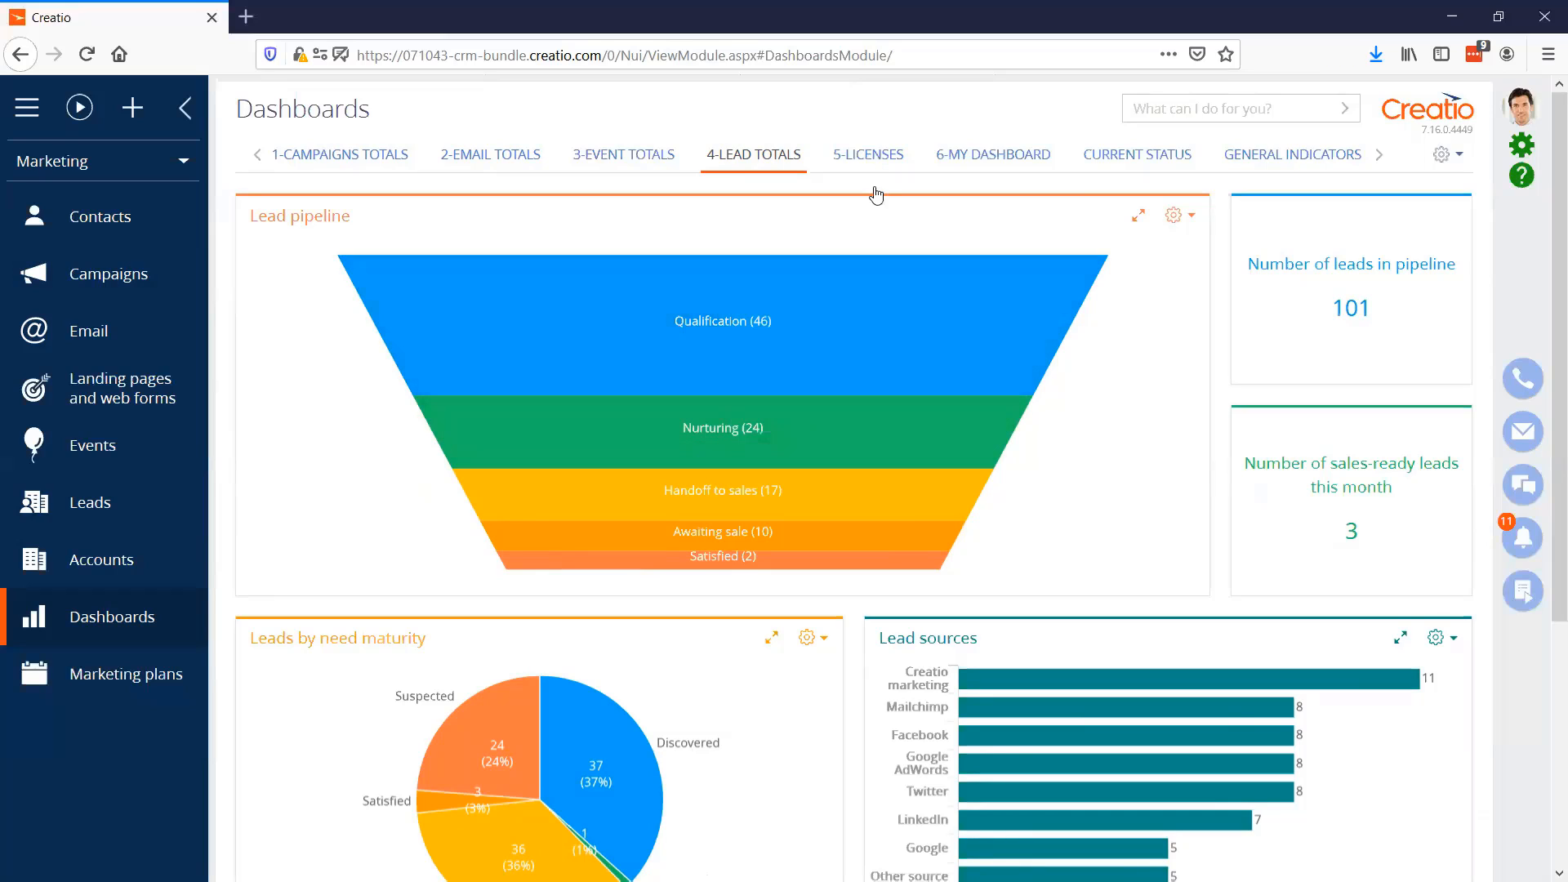
{"action": "left_click", "coordinate": [868, 156]}
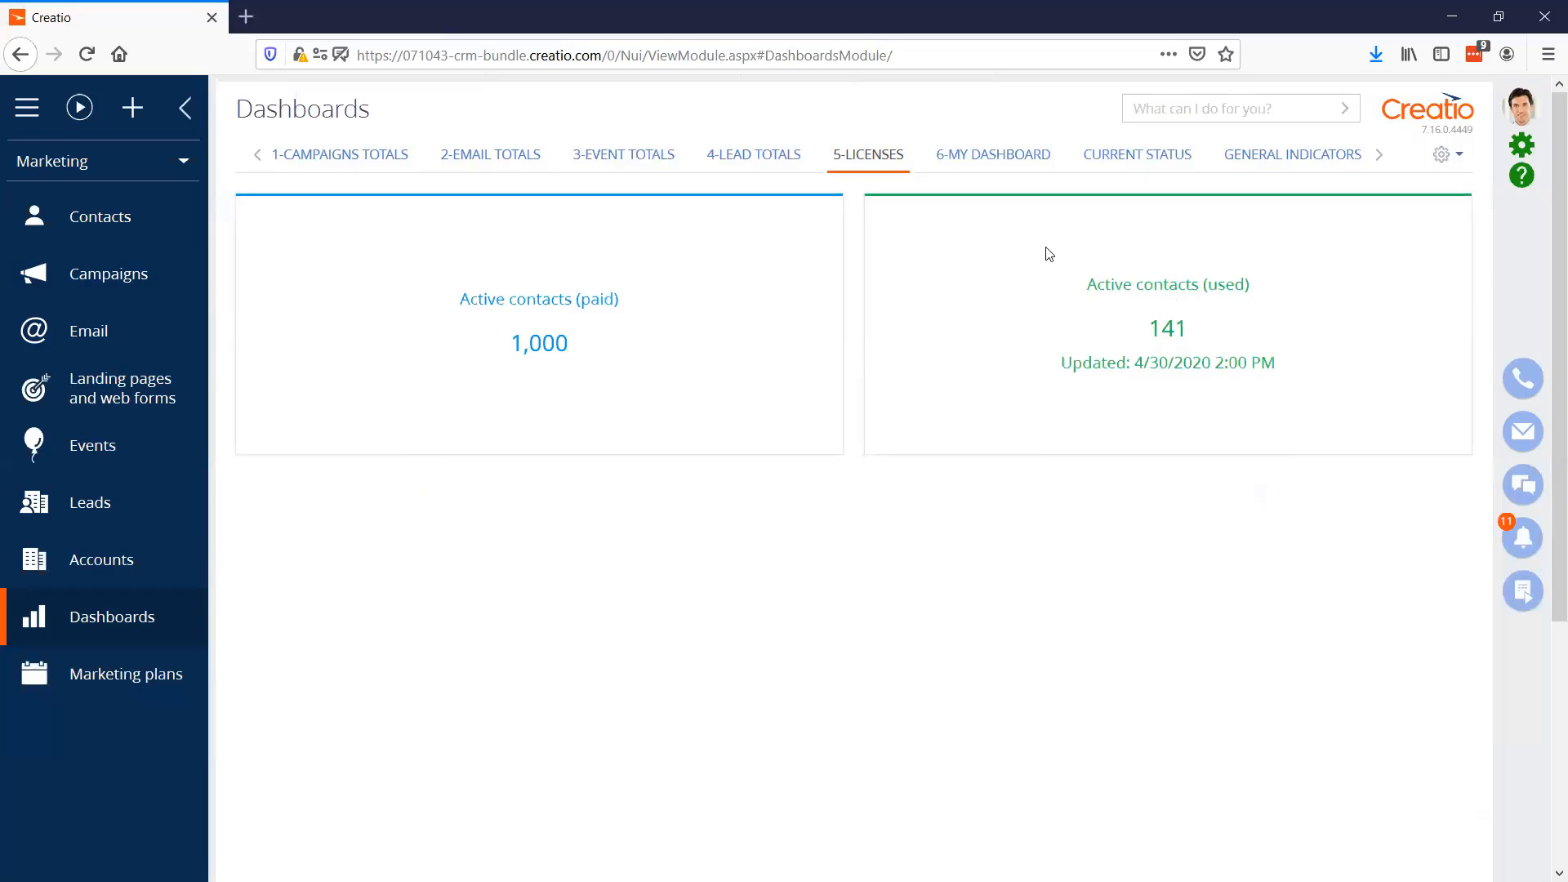
Display the "6-My Dashboard" dashboard, examine its email chart, and open the dashboard's setup for editing
{"action": "left_click", "coordinate": [1005, 166]}
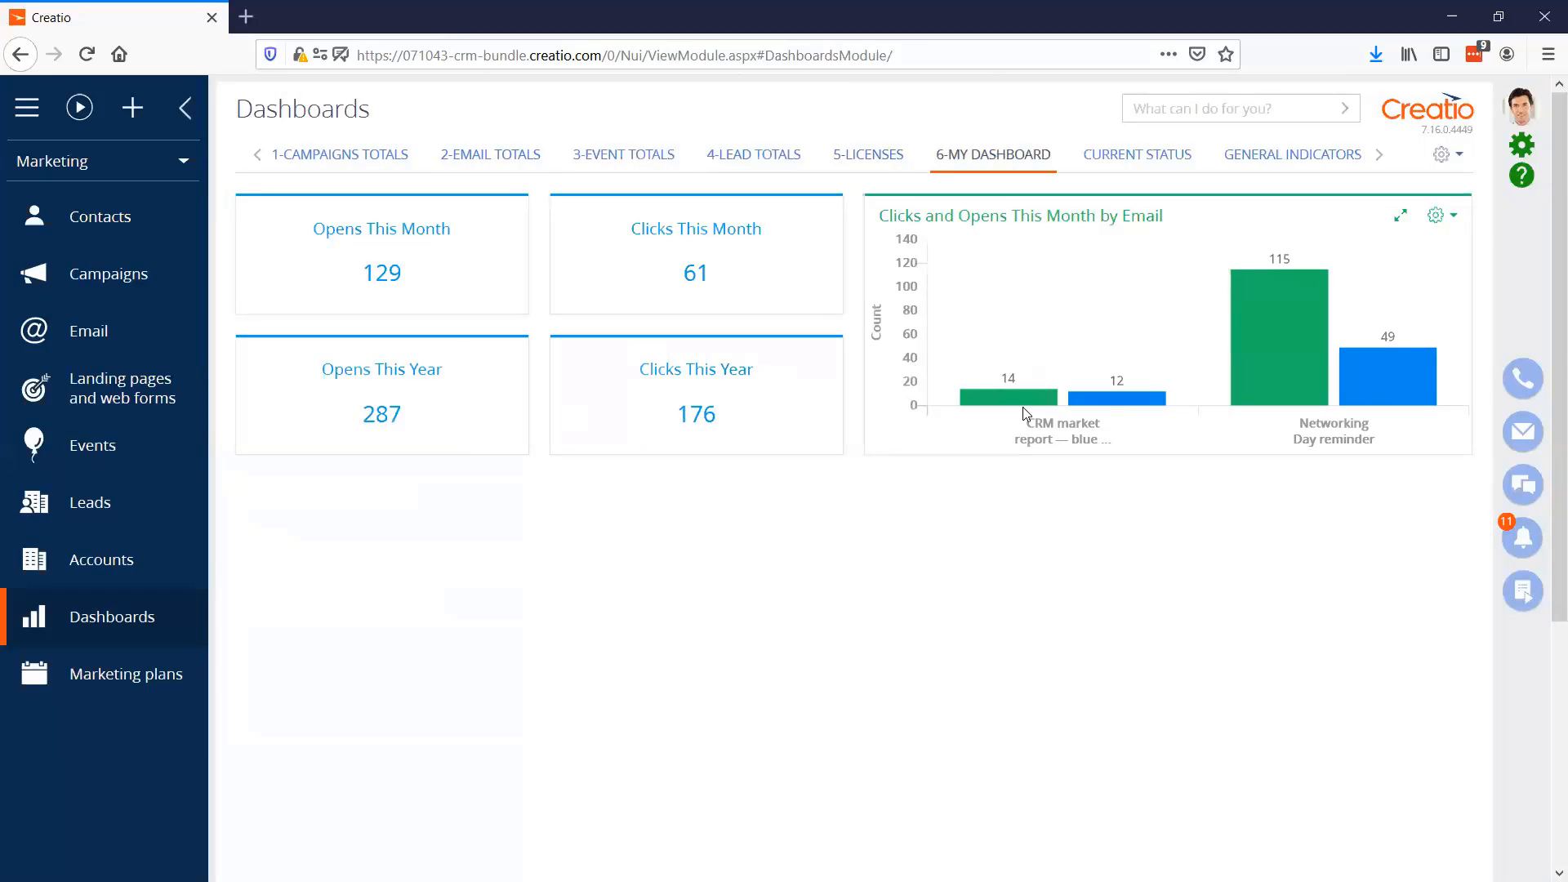
{"action": "mouse_move", "coordinate": [1101, 400]}
{"action": "left_click", "coordinate": [1444, 154]}
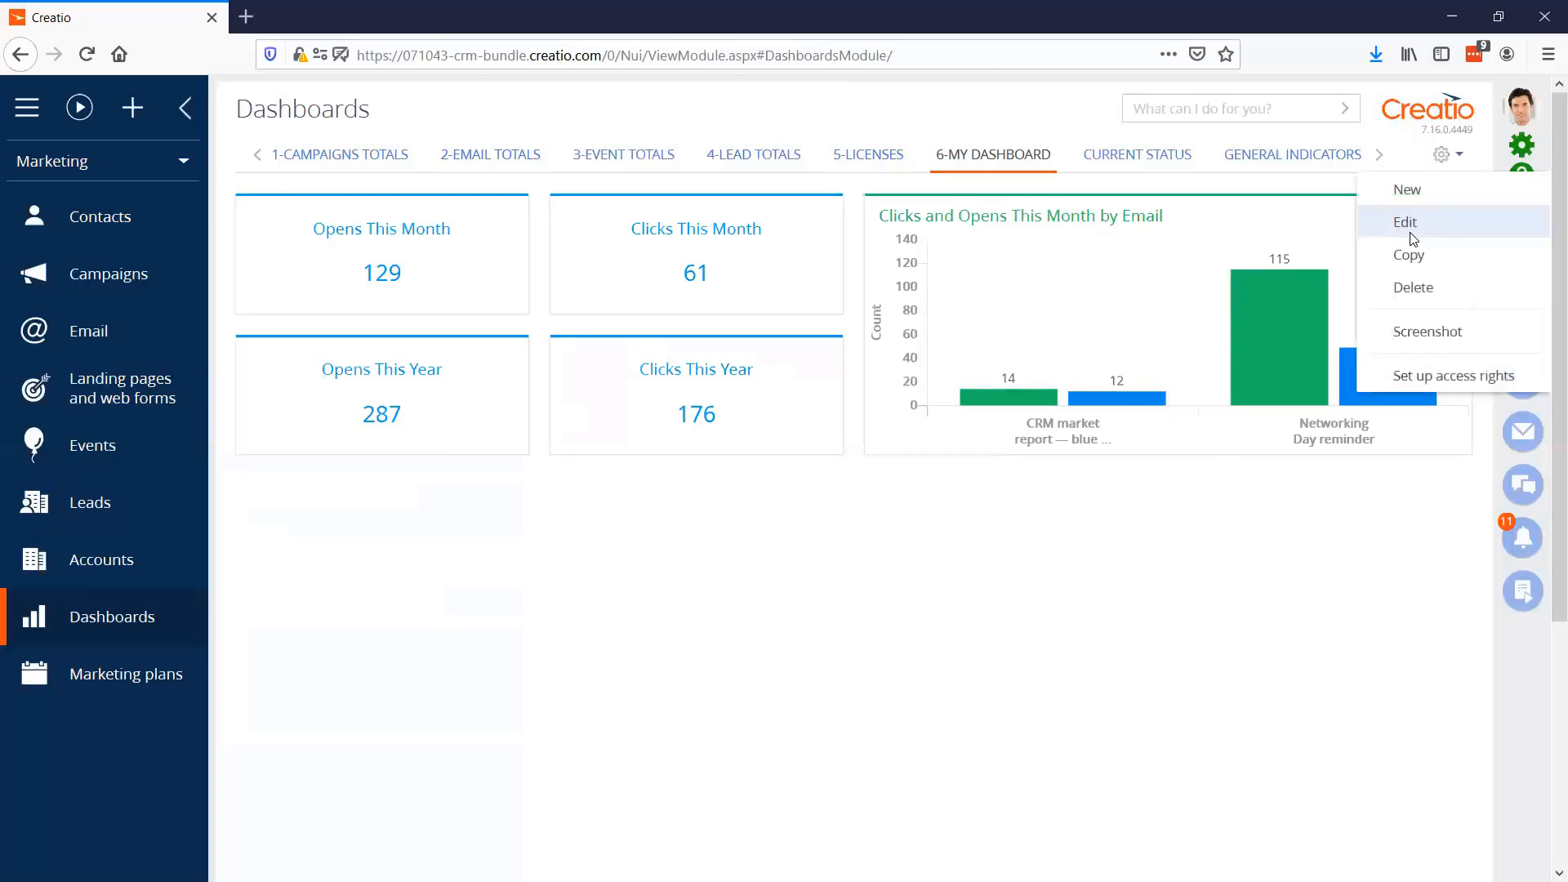
{"action": "left_click", "coordinate": [1409, 223]}
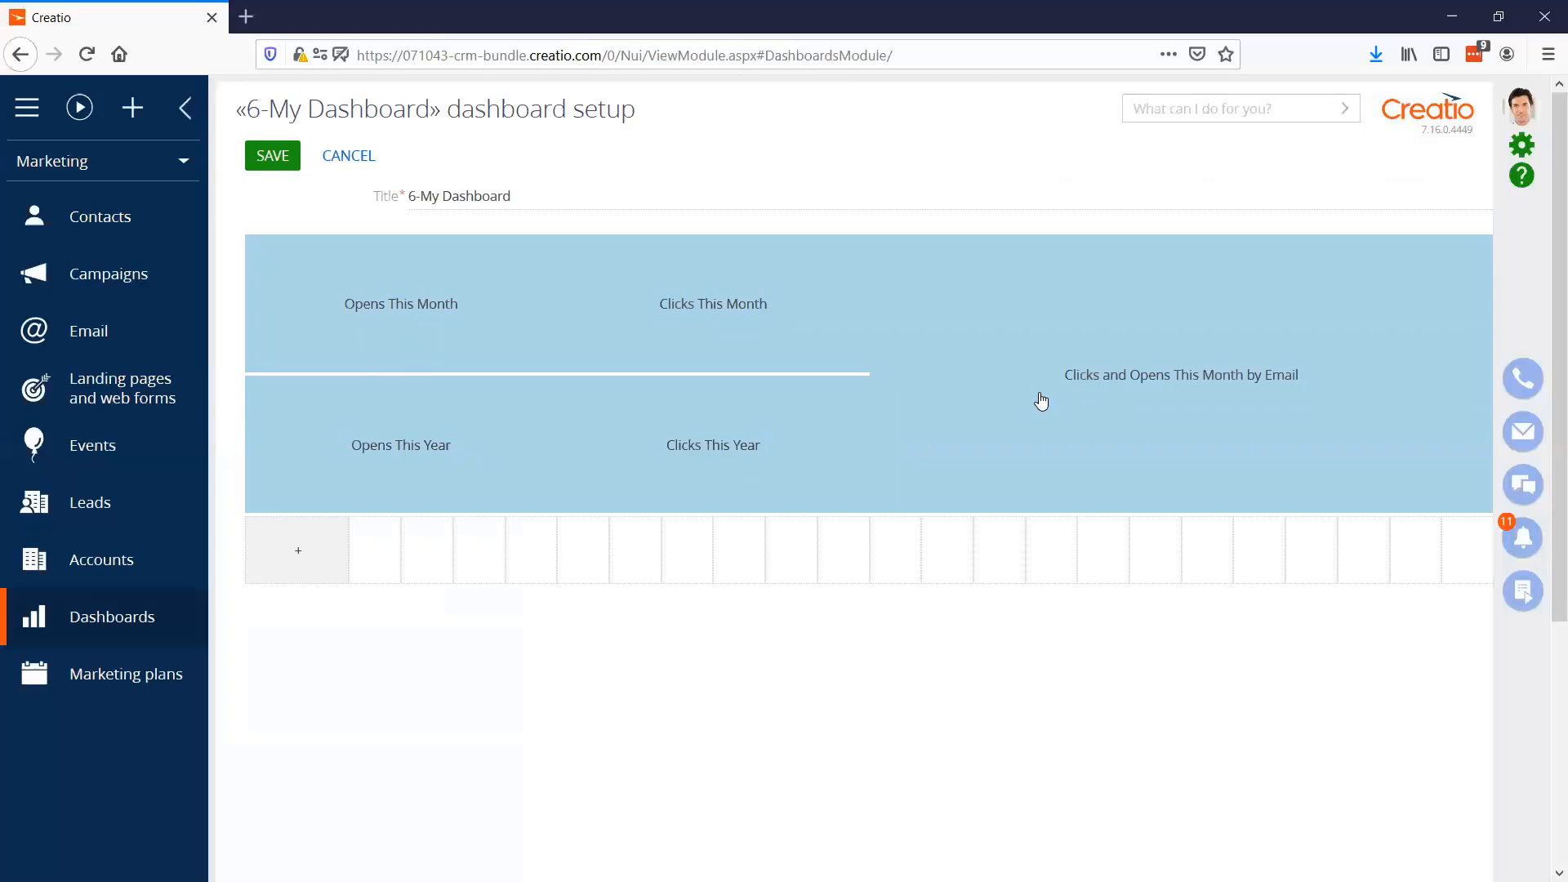
View the setup of the "Clicks and Opens This Month by Email" chart, cancel out of it, and save the dashboard
{"action": "left_click", "coordinate": [1037, 383]}
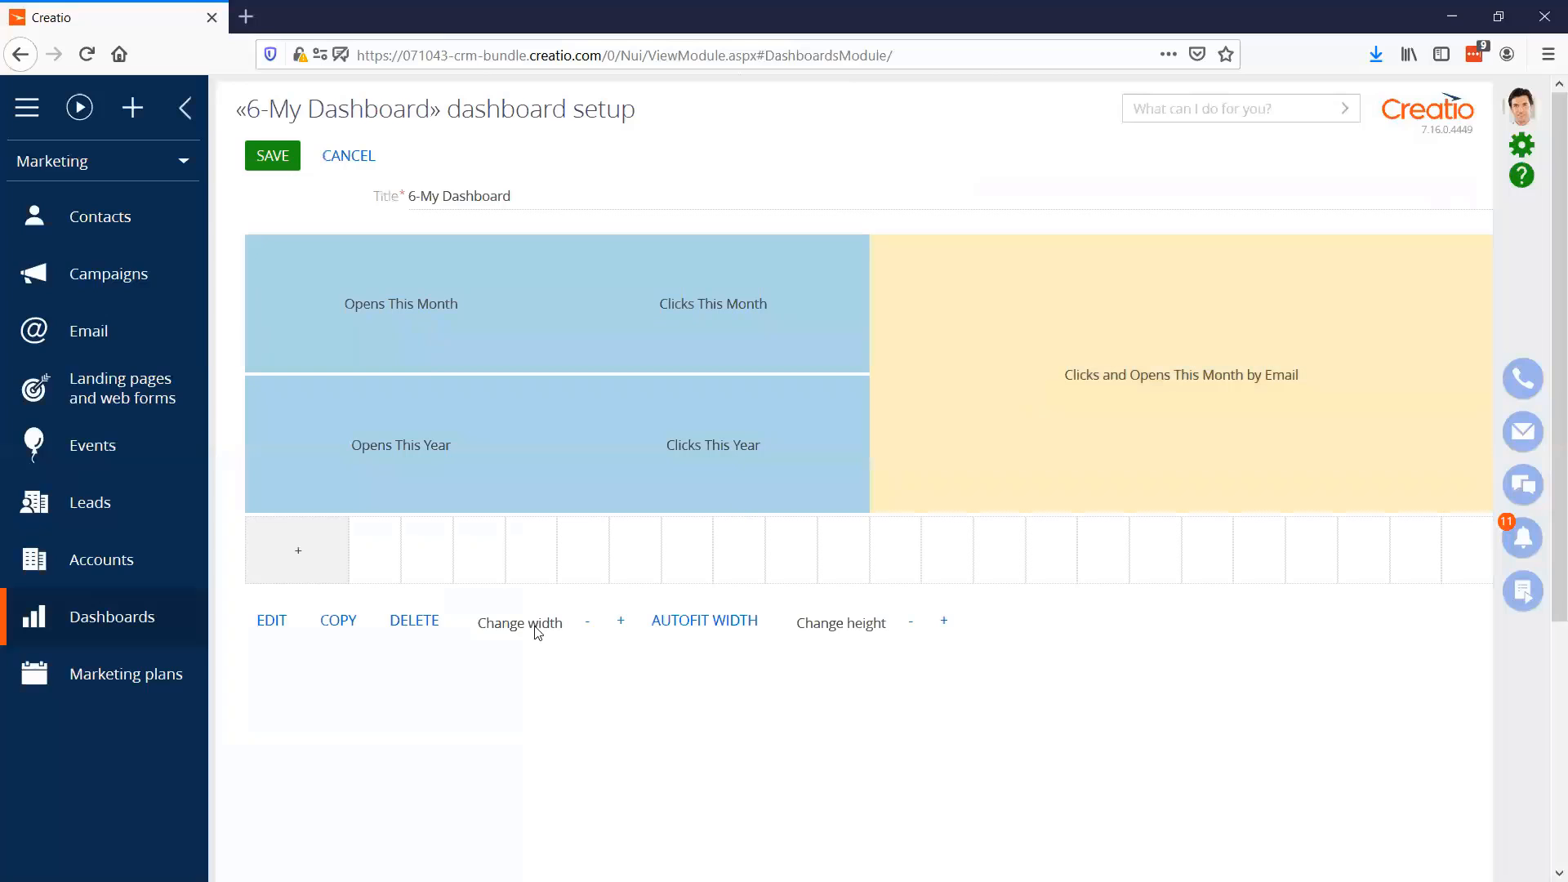
{"action": "left_click", "coordinate": [282, 627]}
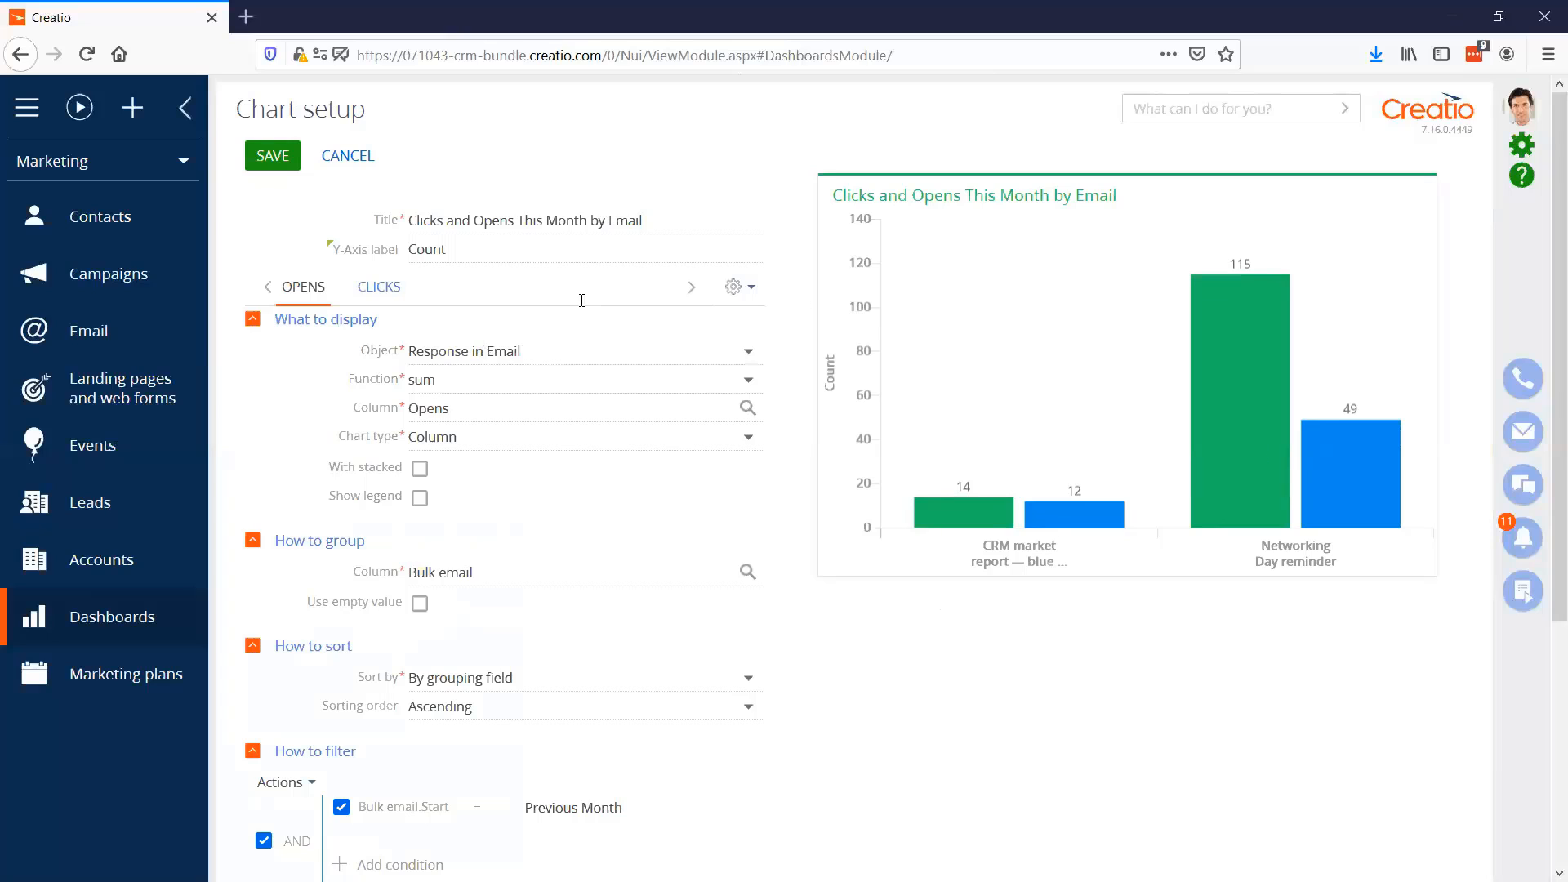
{"action": "left_click", "coordinate": [348, 157]}
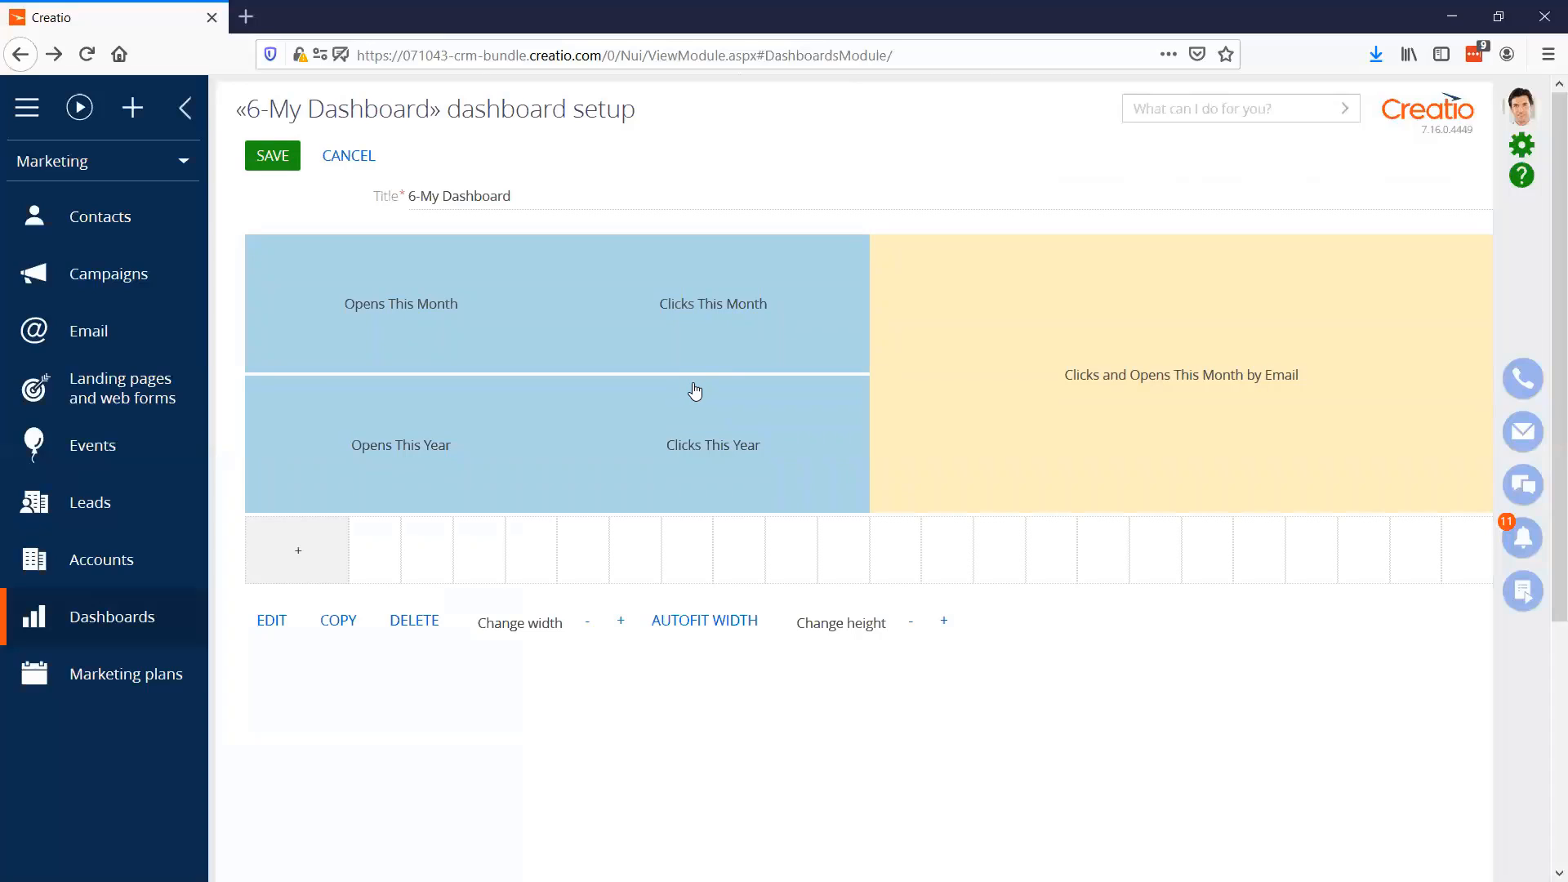
{"action": "left_click", "coordinate": [273, 155]}
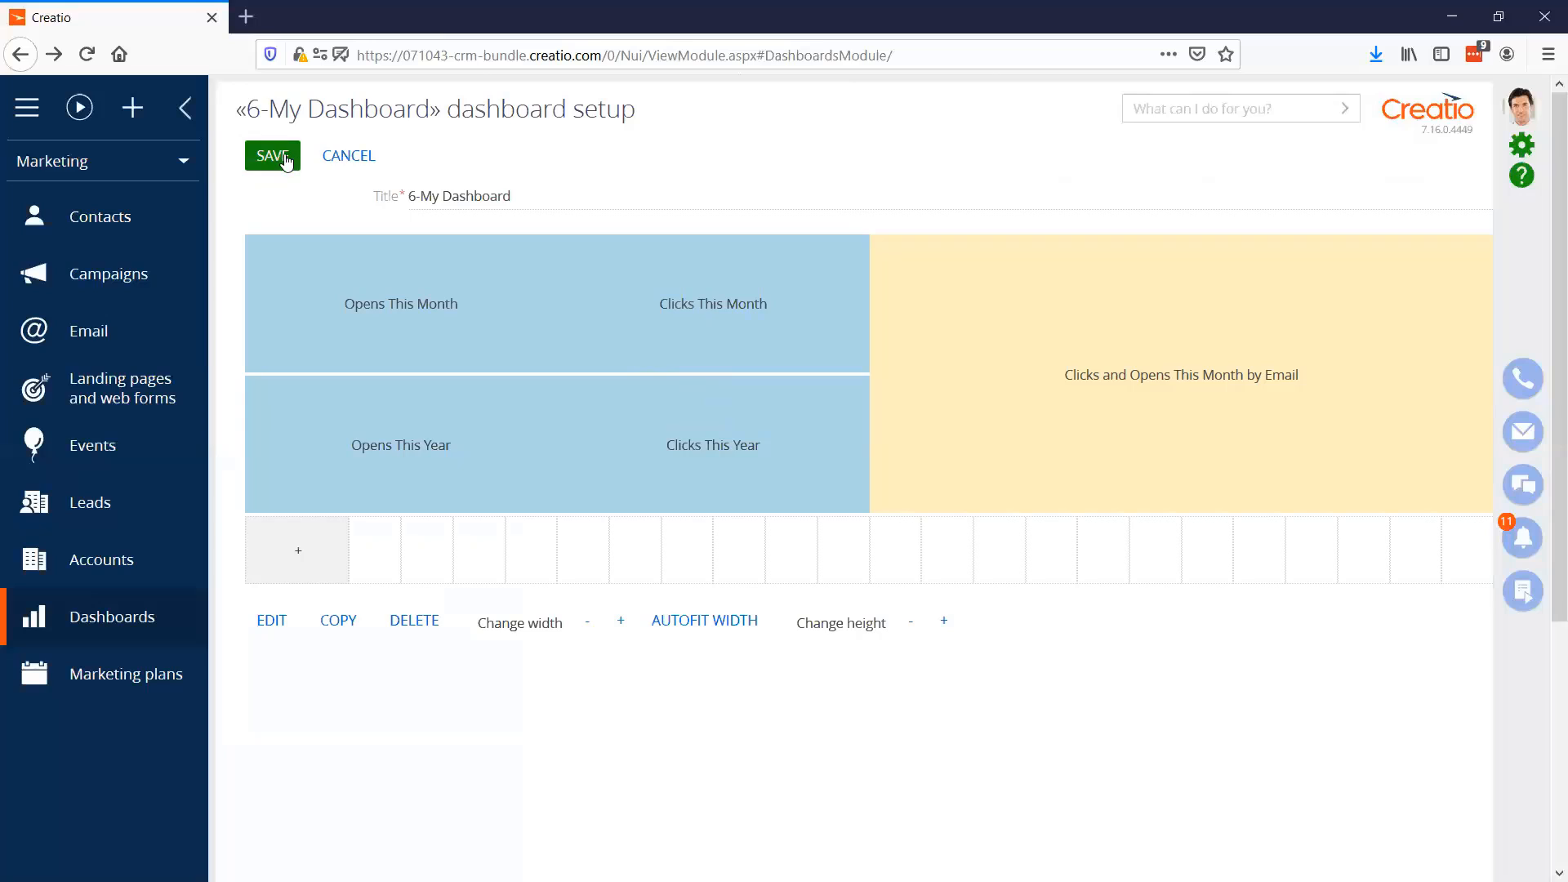